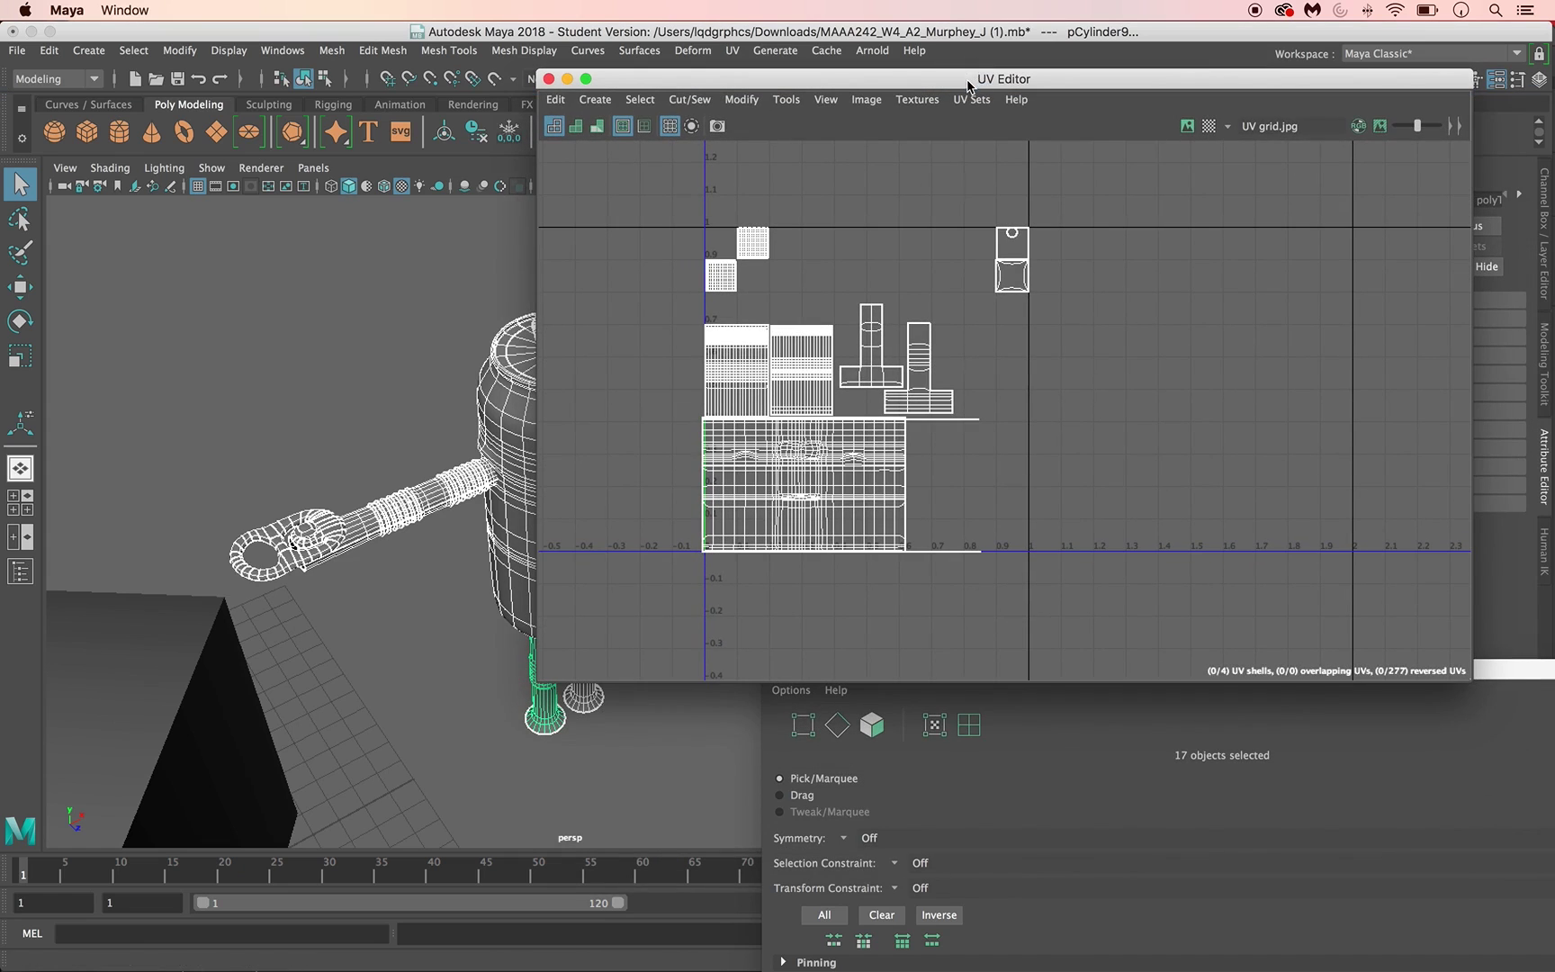
Examine the character's combined UV layout, and the individual UVs of one arm and its pull-tab hand.
{"action": "scroll", "coordinate": [866, 364], "scroll_direction": "up", "scroll_amount": 3}
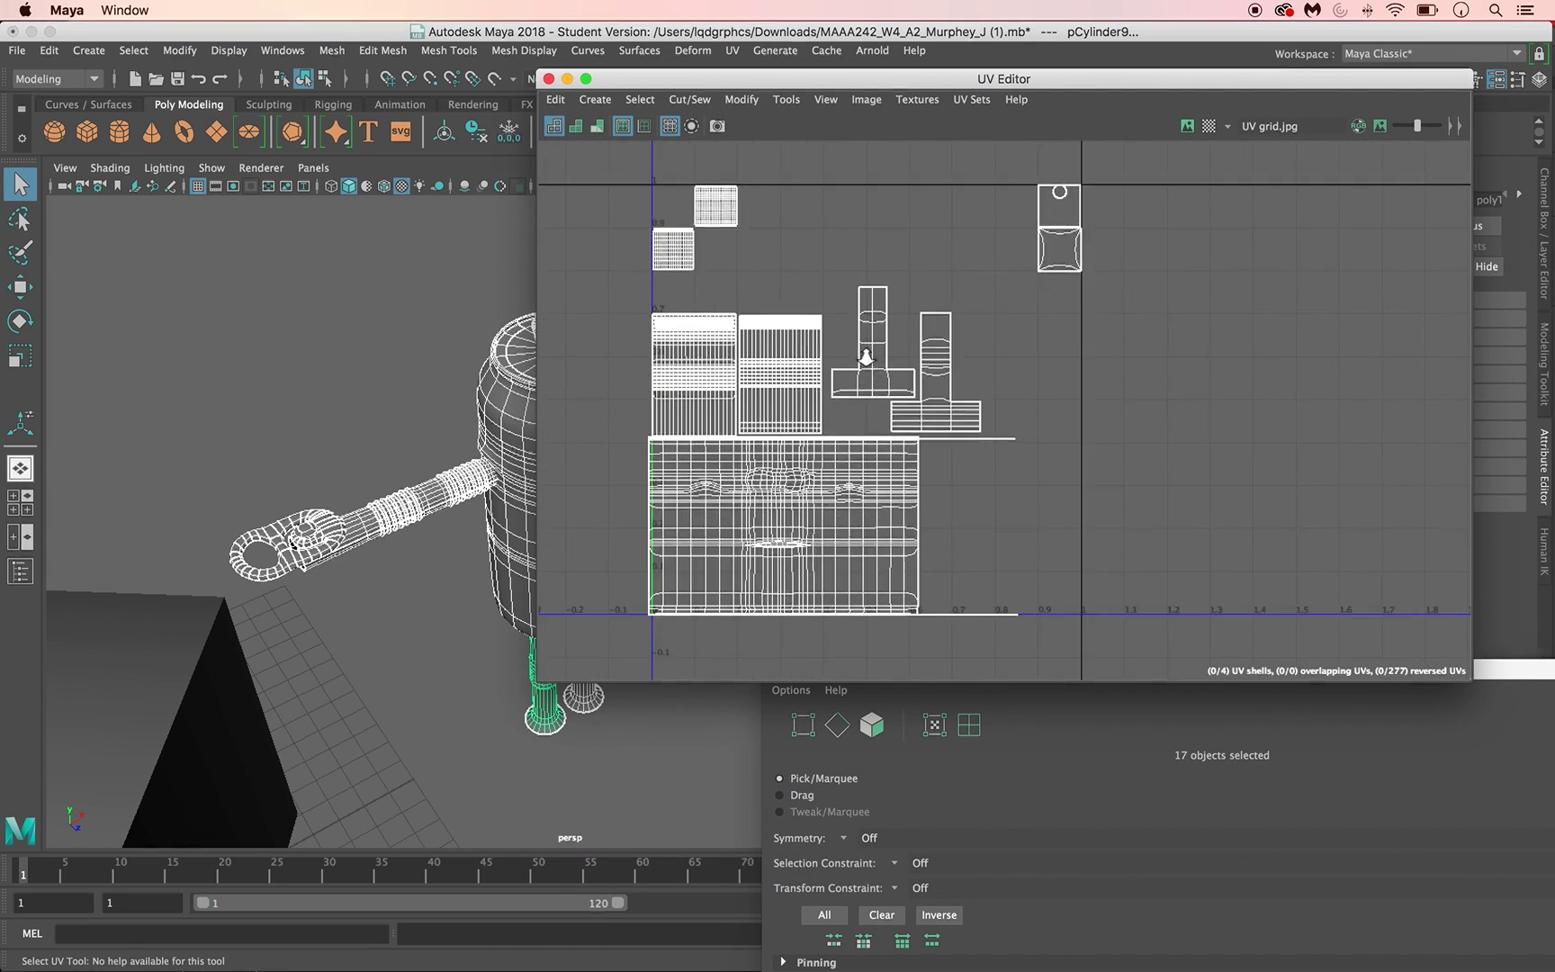
{"action": "scroll", "coordinate": [867, 362], "scroll_direction": "down", "scroll_amount": 2}
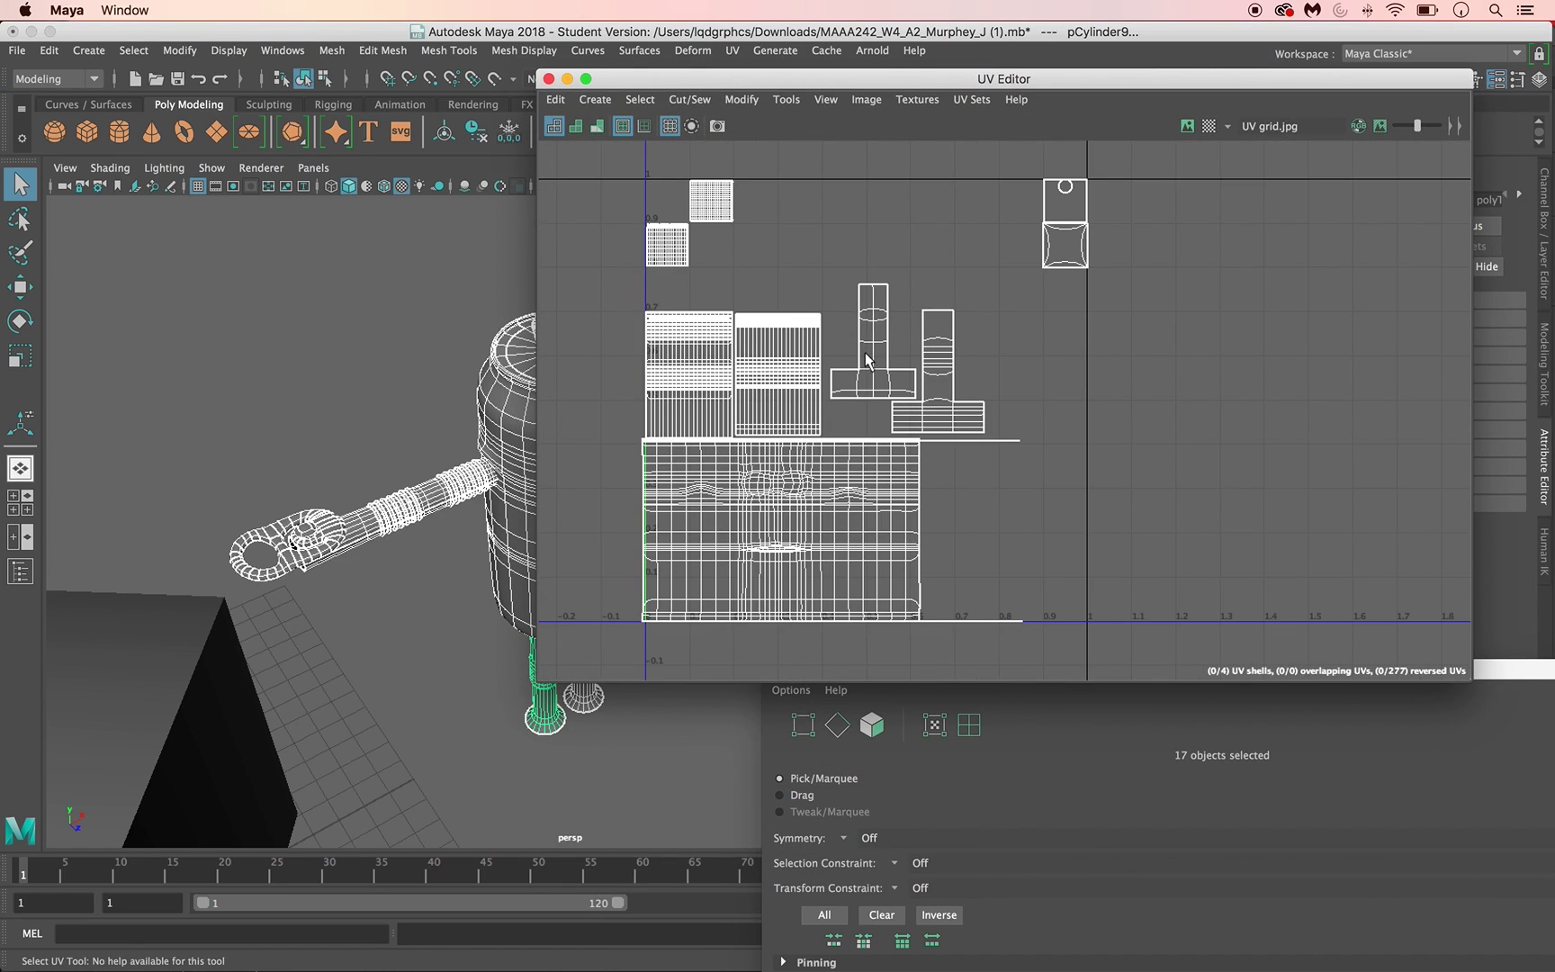
{"action": "left_click", "coordinate": [864, 389]}
{"action": "left_click_drag", "start_coordinate": [311, 439], "coordinate": [284, 375], "text": "alt"}
{"action": "left_click", "coordinate": [875, 314]}
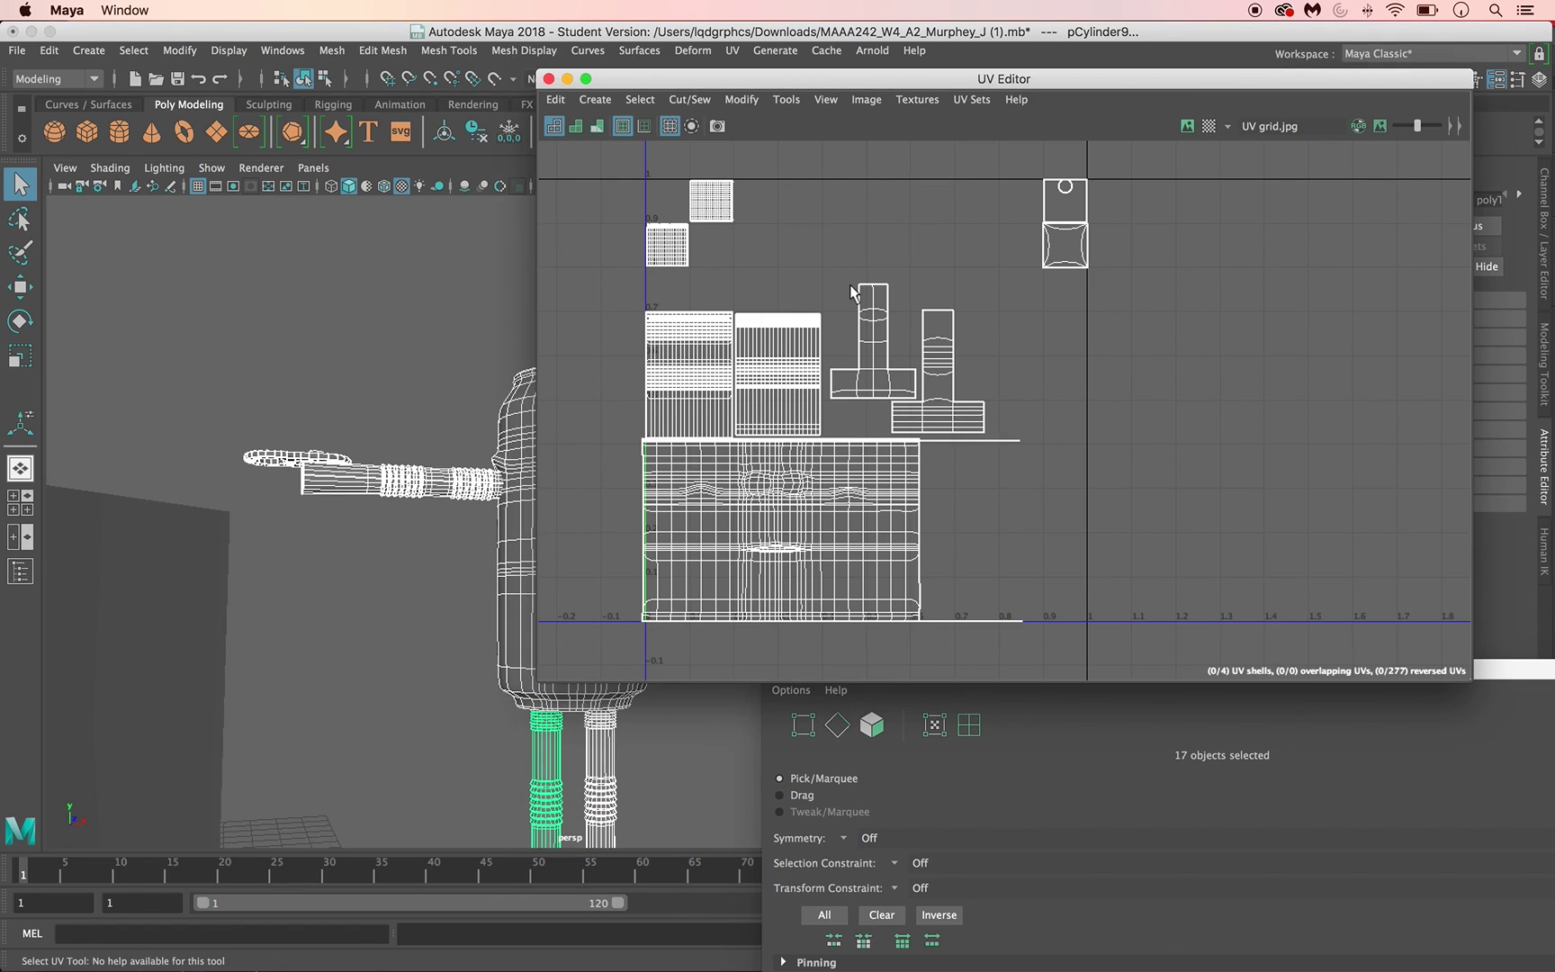
{"action": "left_click", "coordinate": [361, 433]}
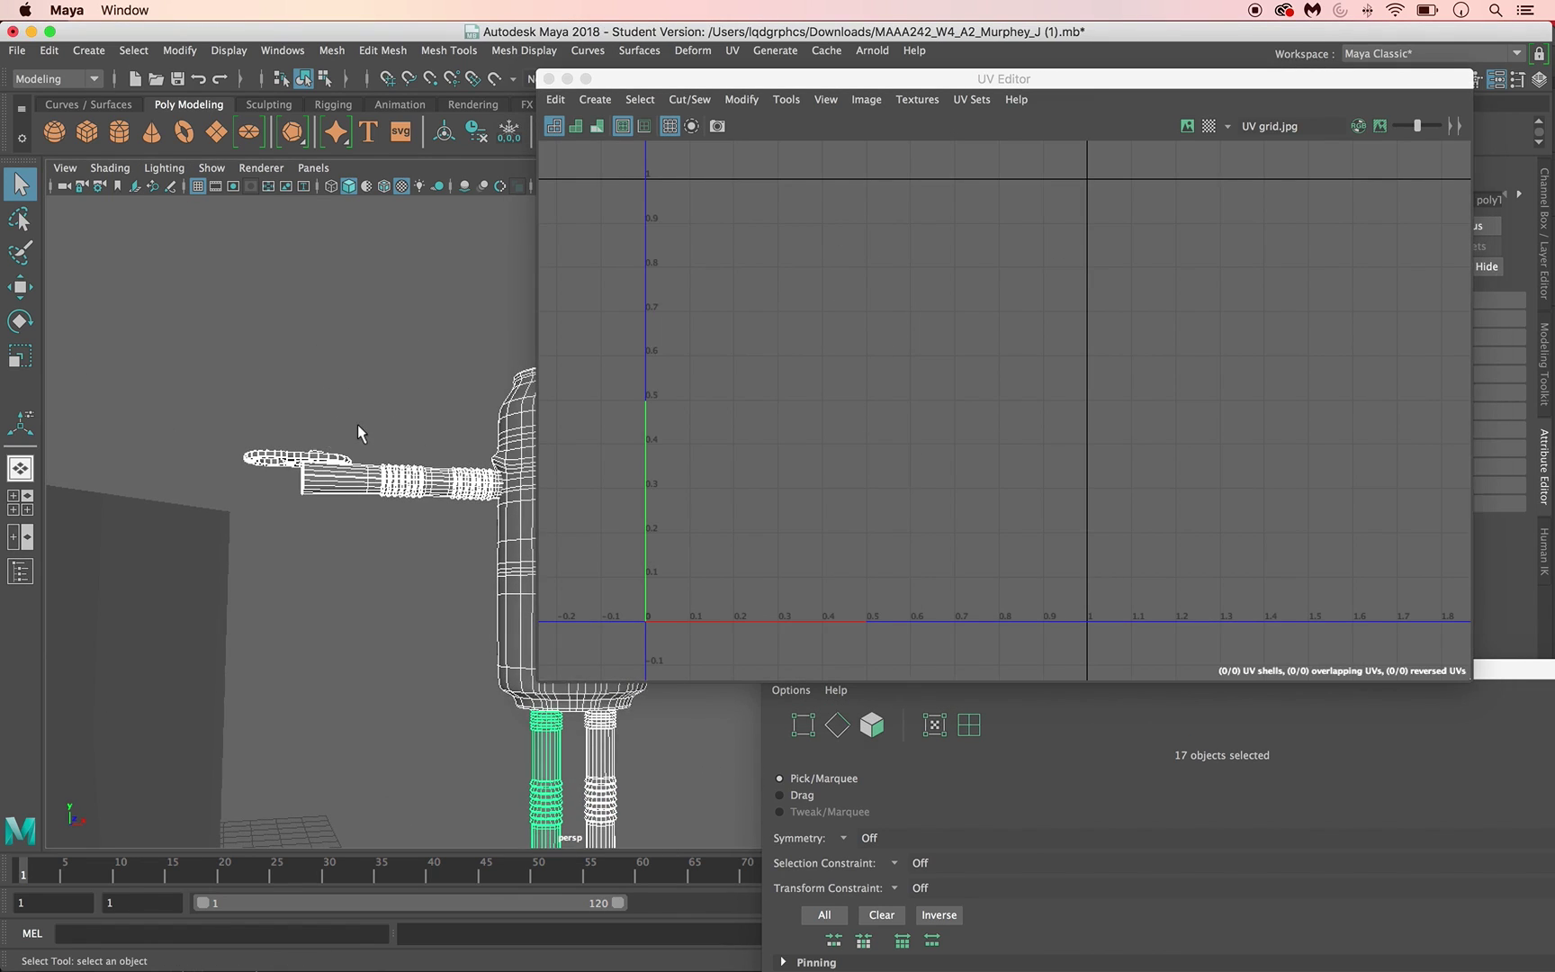
{"action": "left_click_drag", "start_coordinate": [375, 424], "coordinate": [427, 508]}
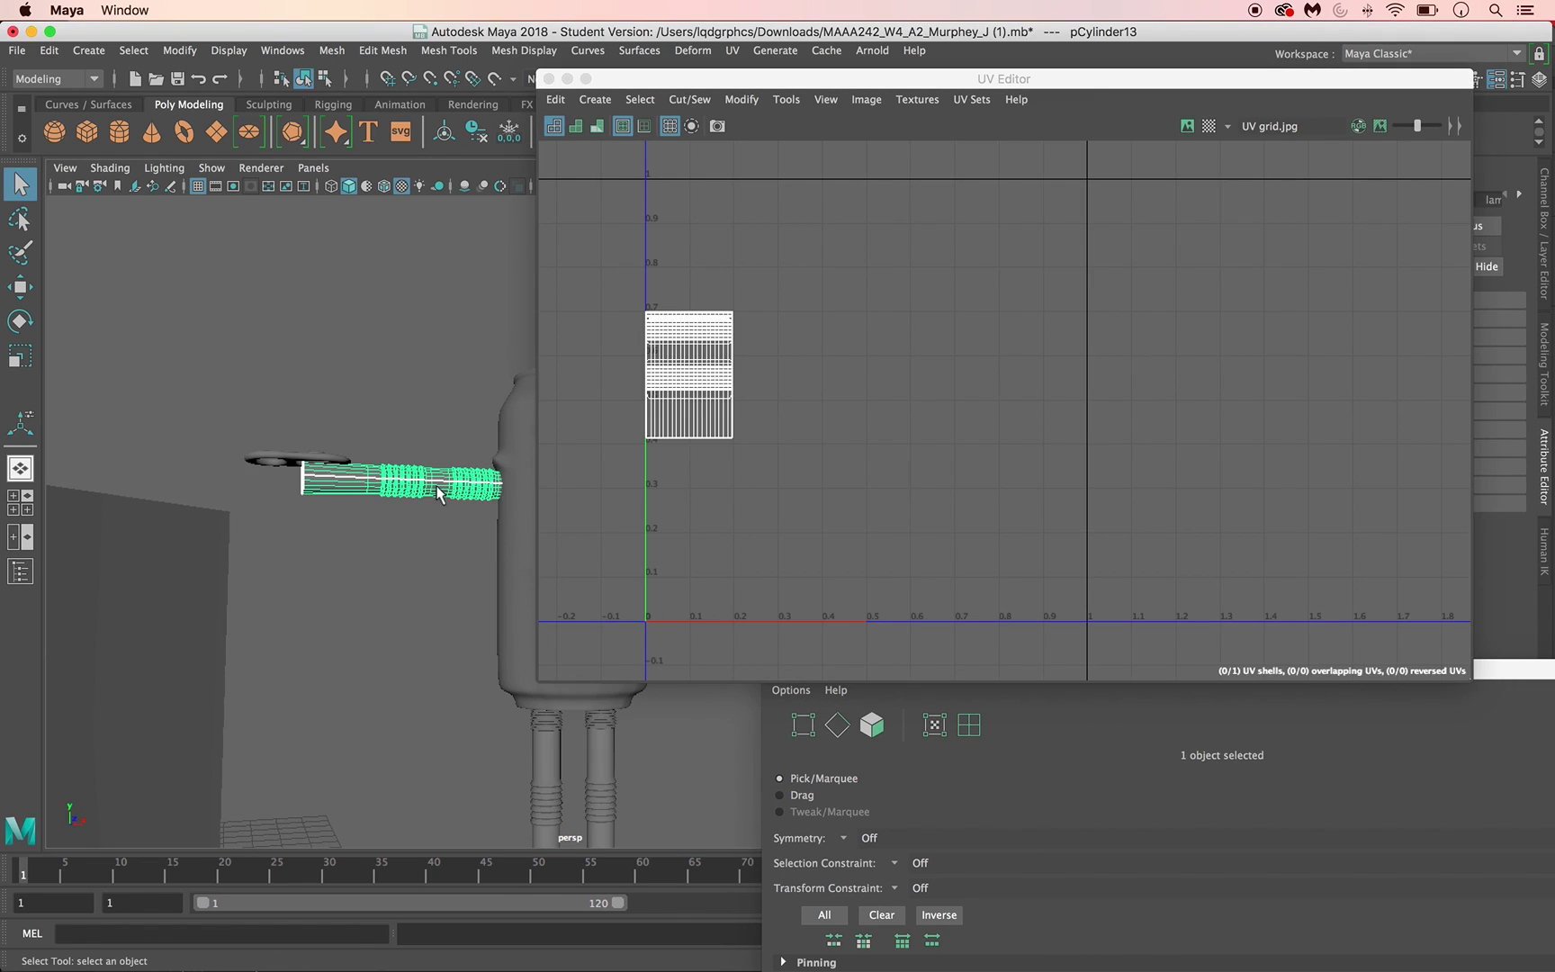
{"action": "left_click", "coordinate": [279, 464]}
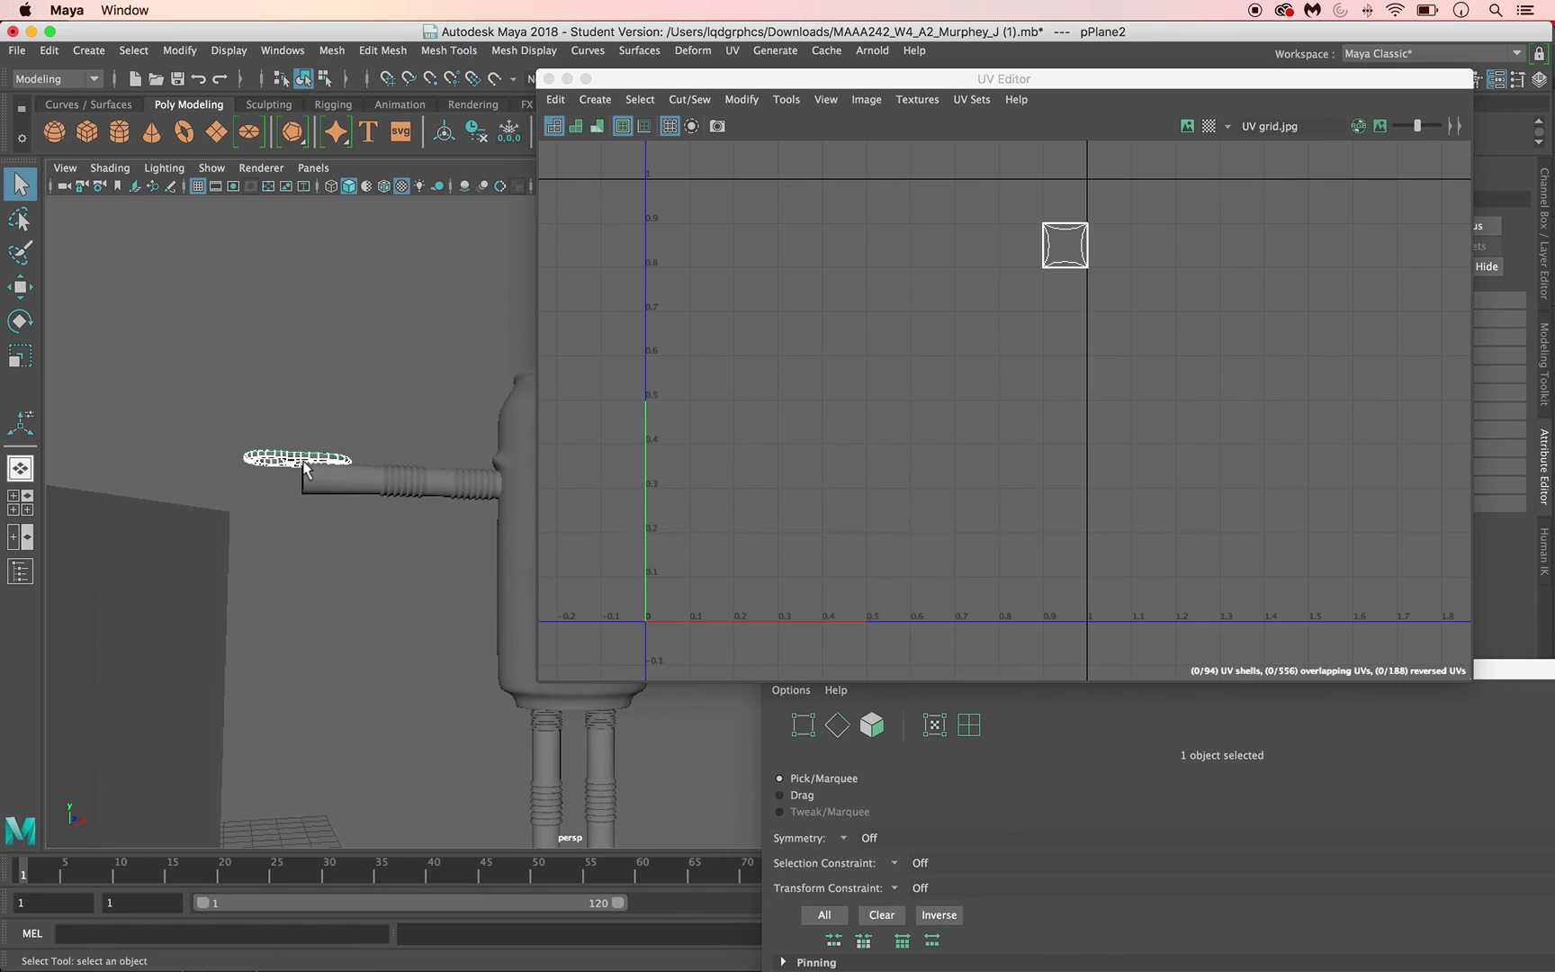
{"action": "left_click_drag", "start_coordinate": [351, 431], "coordinate": [340, 510], "text": "alt"}
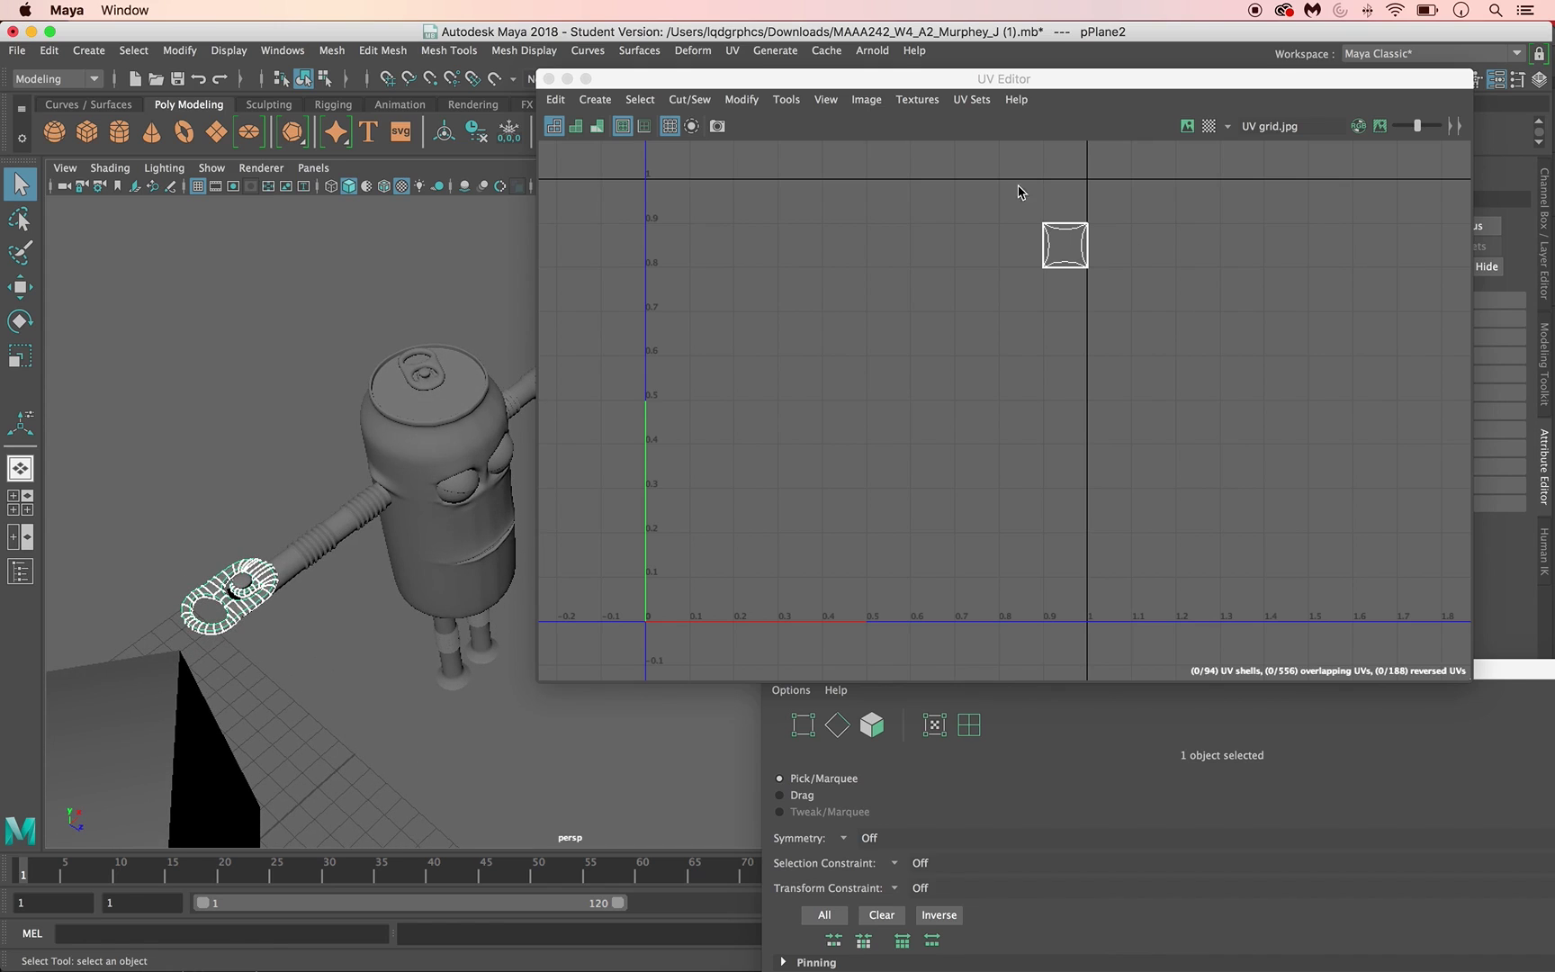
Examine the UVs of the can body, legs and both arms, checking whether the matching limbs share the same UV space.
{"action": "left_click", "coordinate": [443, 399]}
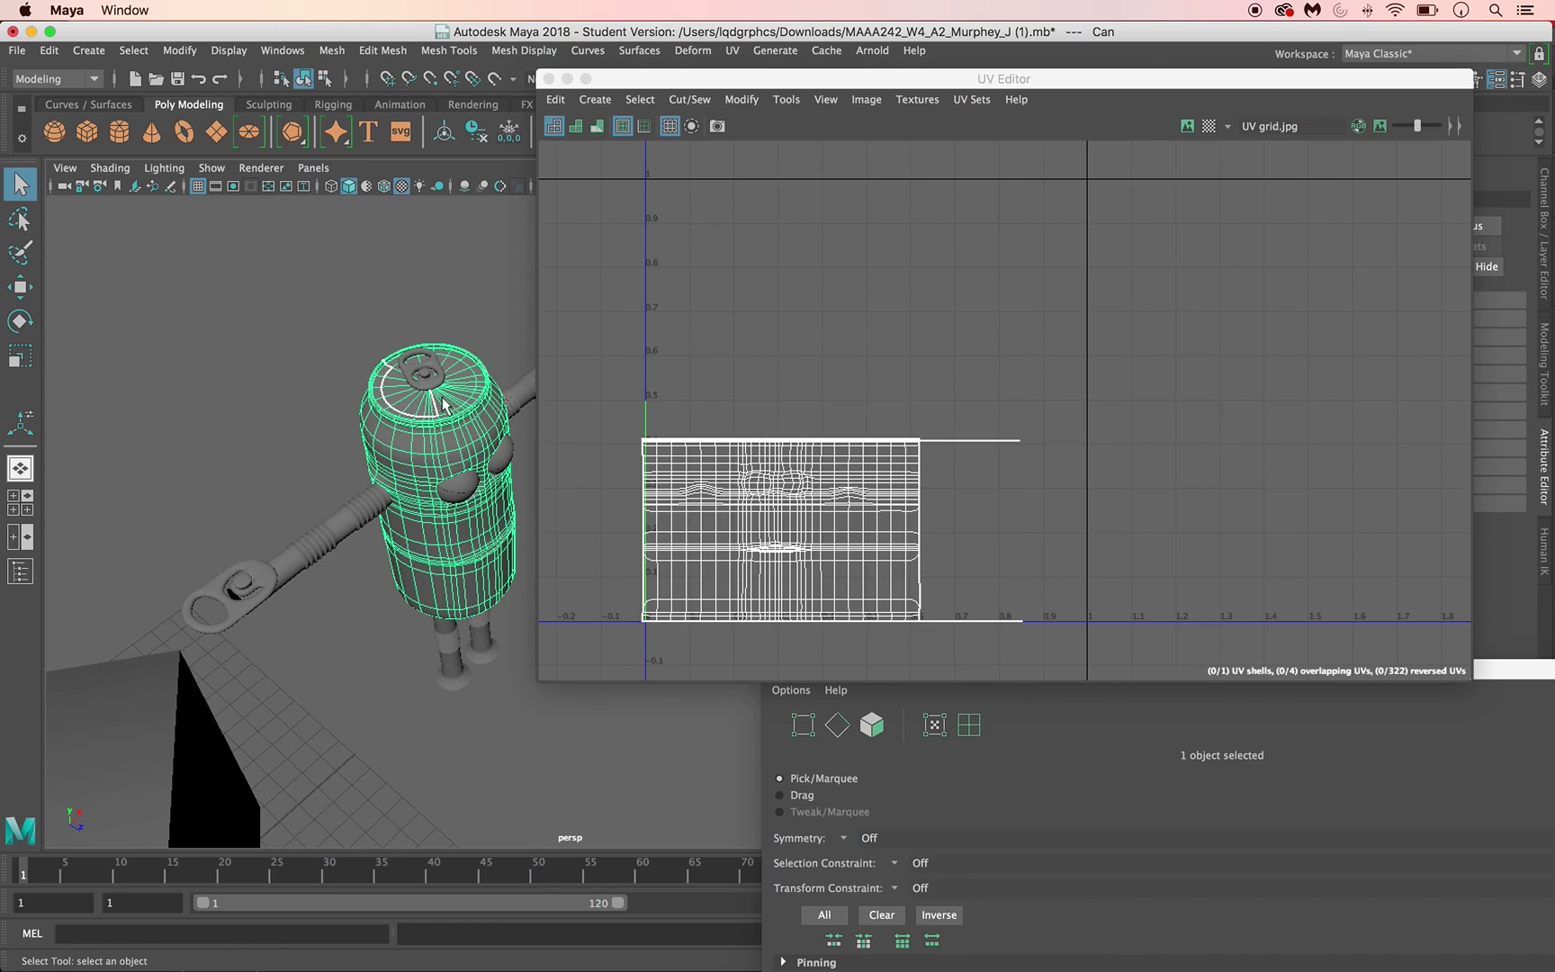
{"action": "left_click_drag", "start_coordinate": [375, 567], "coordinate": [376, 684], "text": "alt"}
{"action": "left_click", "coordinate": [412, 736]}
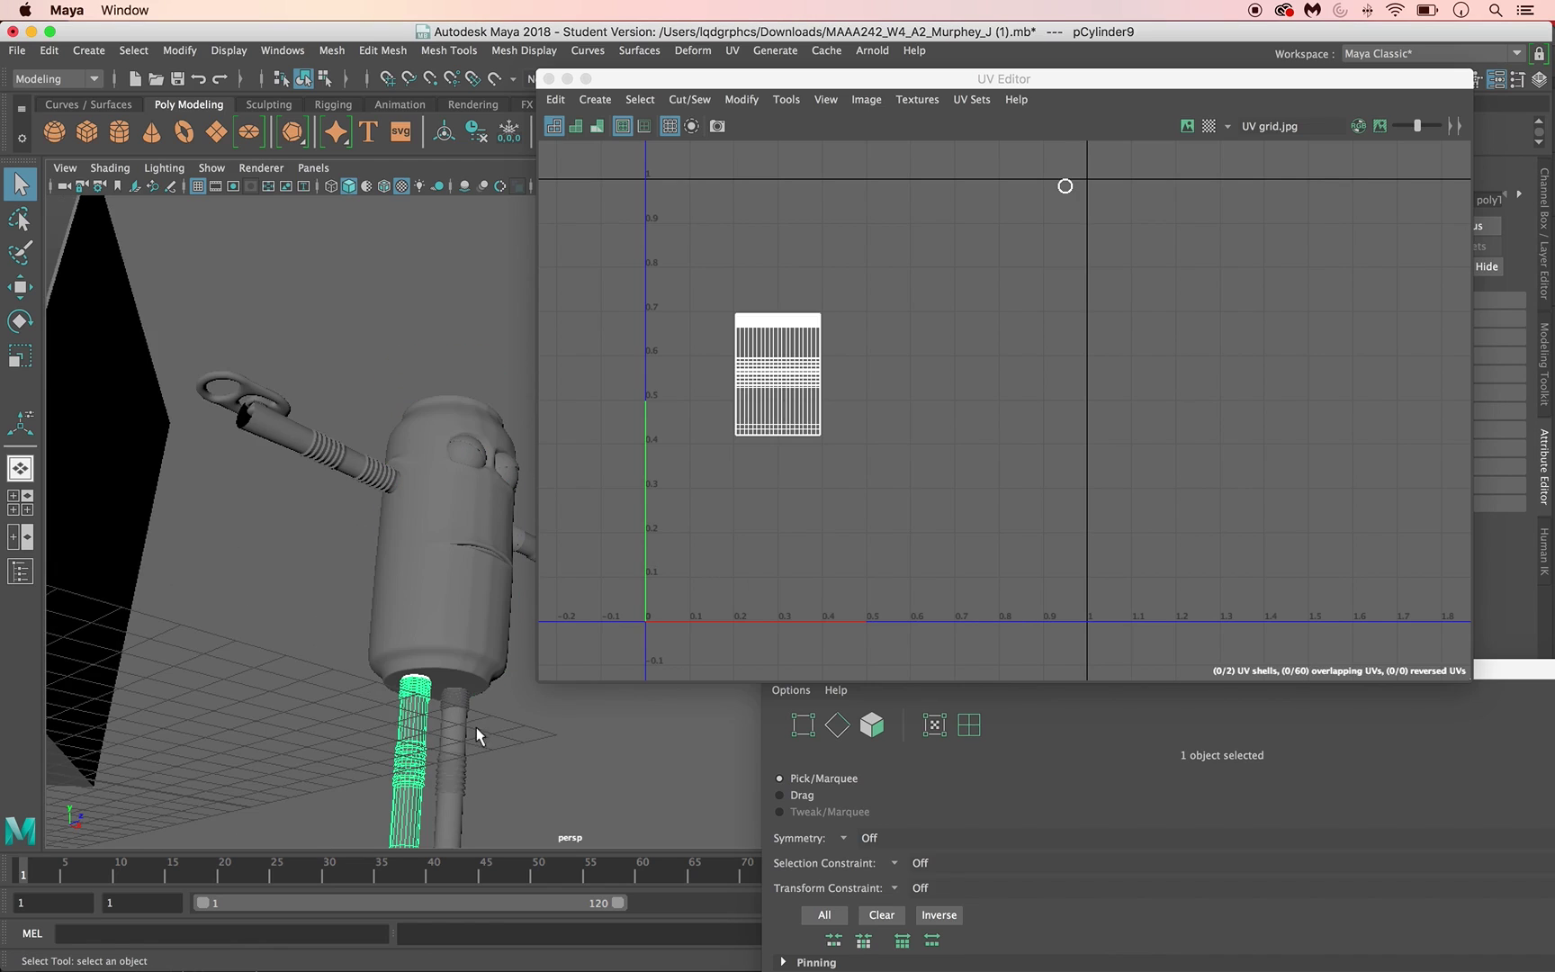
{"action": "left_click", "coordinate": [458, 725]}
{"action": "left_click", "coordinate": [380, 466]}
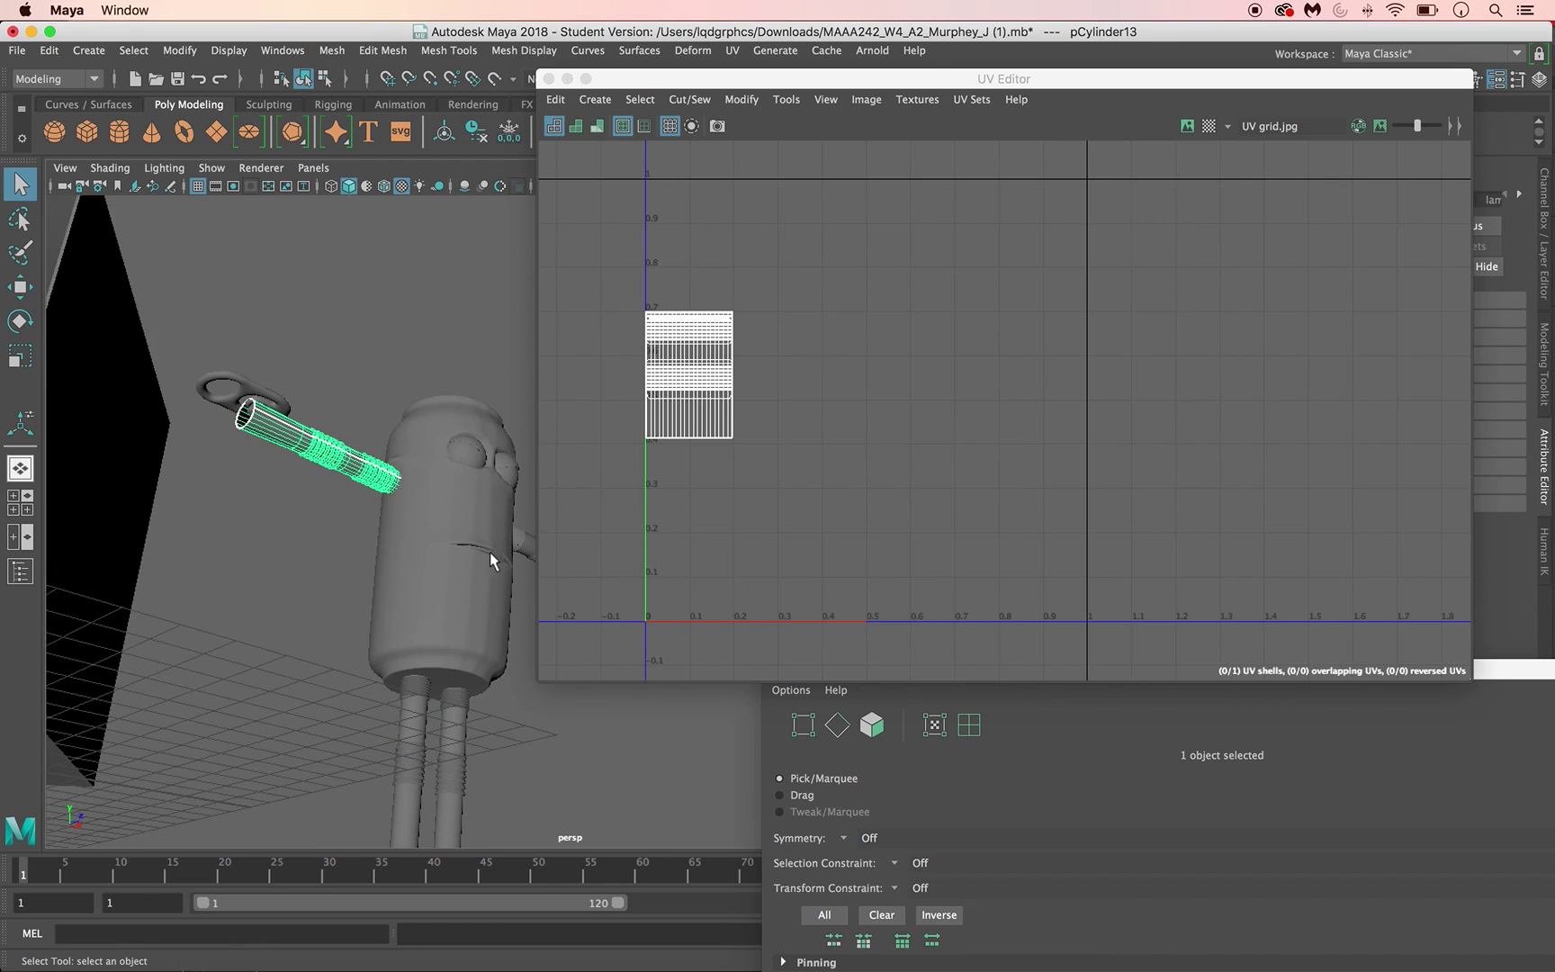
{"action": "left_click", "coordinate": [522, 544]}
{"action": "left_click", "coordinate": [371, 466]}
{"action": "left_click", "coordinate": [534, 547]}
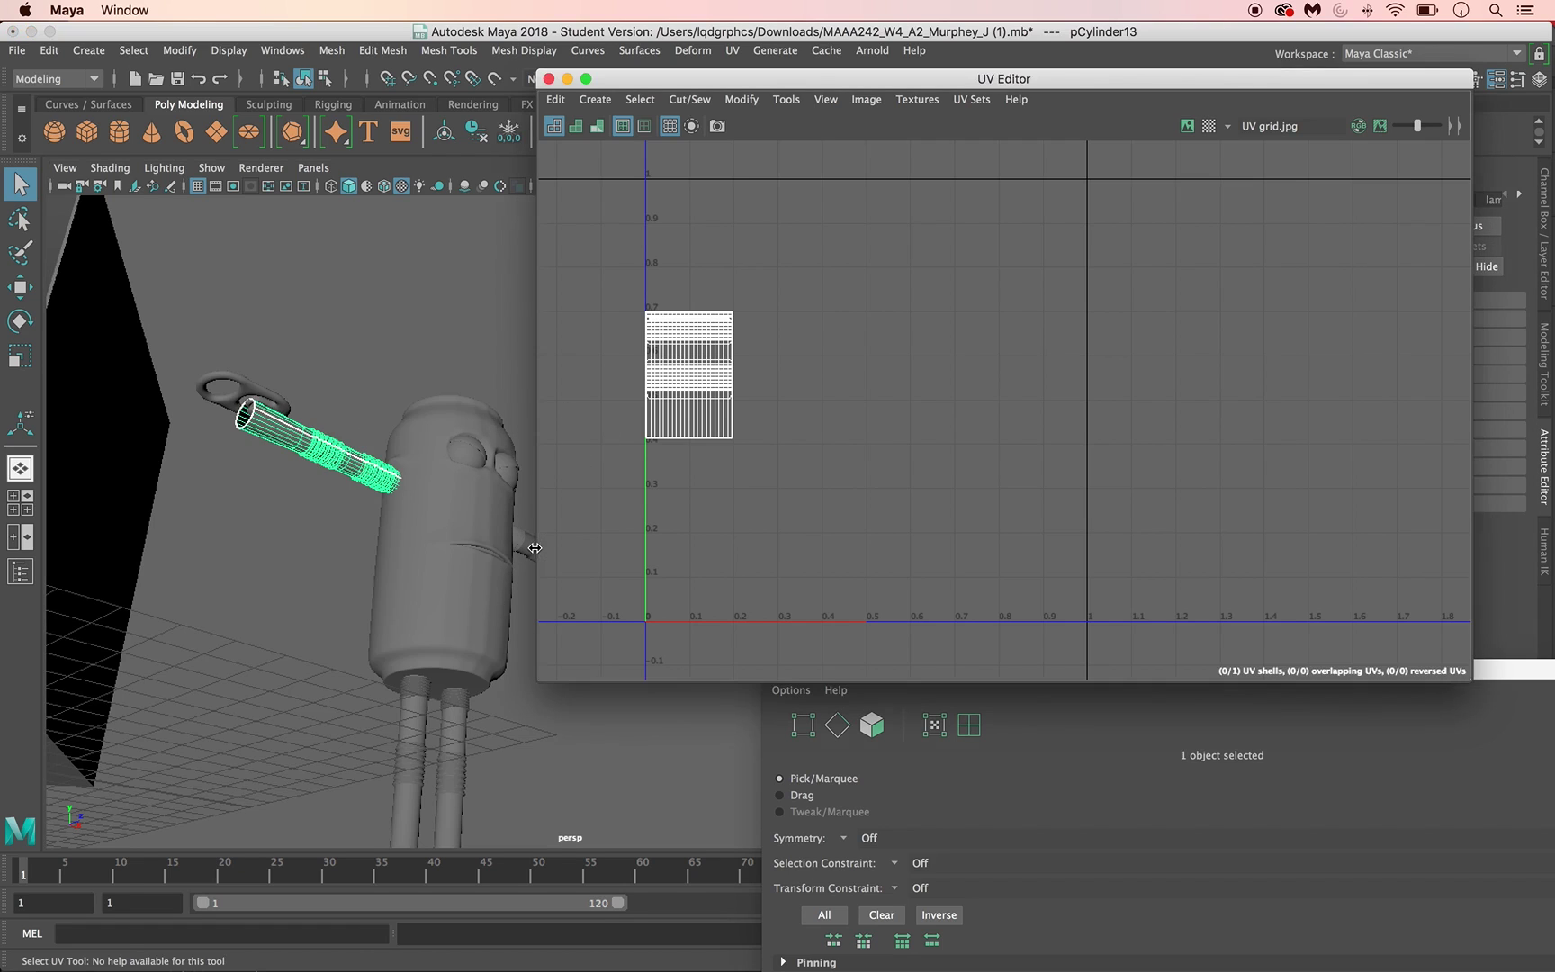
{"action": "left_click", "coordinate": [527, 546]}
{"action": "scroll", "coordinate": [644, 429], "scroll_direction": "up", "scroll_amount": 5}
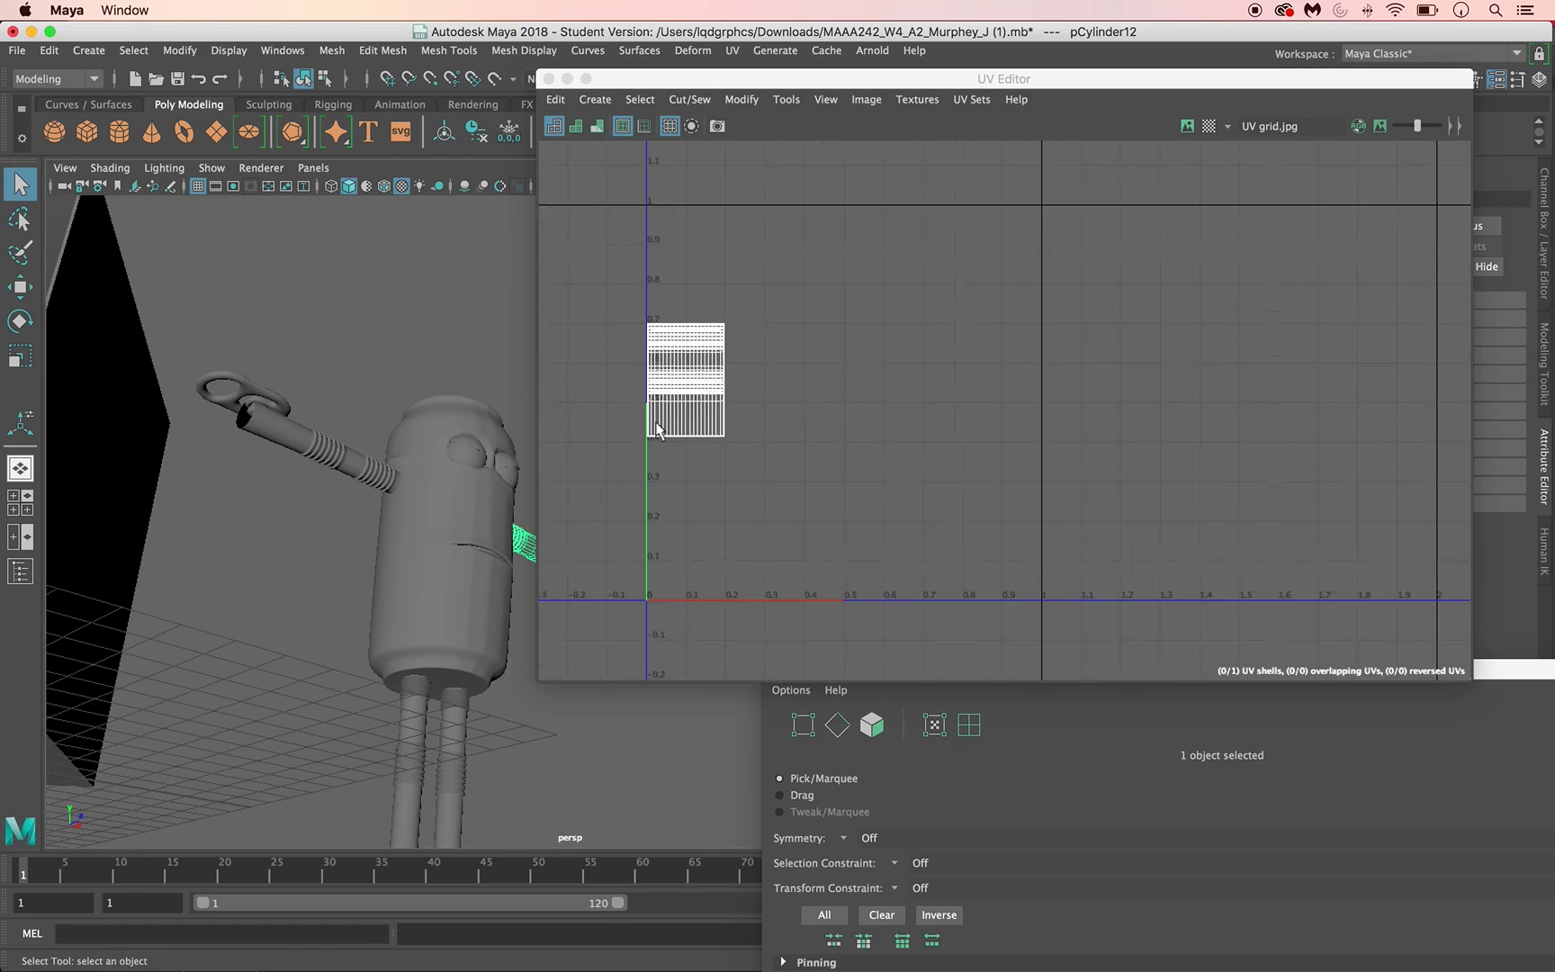
{"action": "middle_click_drag", "start_coordinate": [694, 387], "coordinate": [745, 518], "text": "alt"}
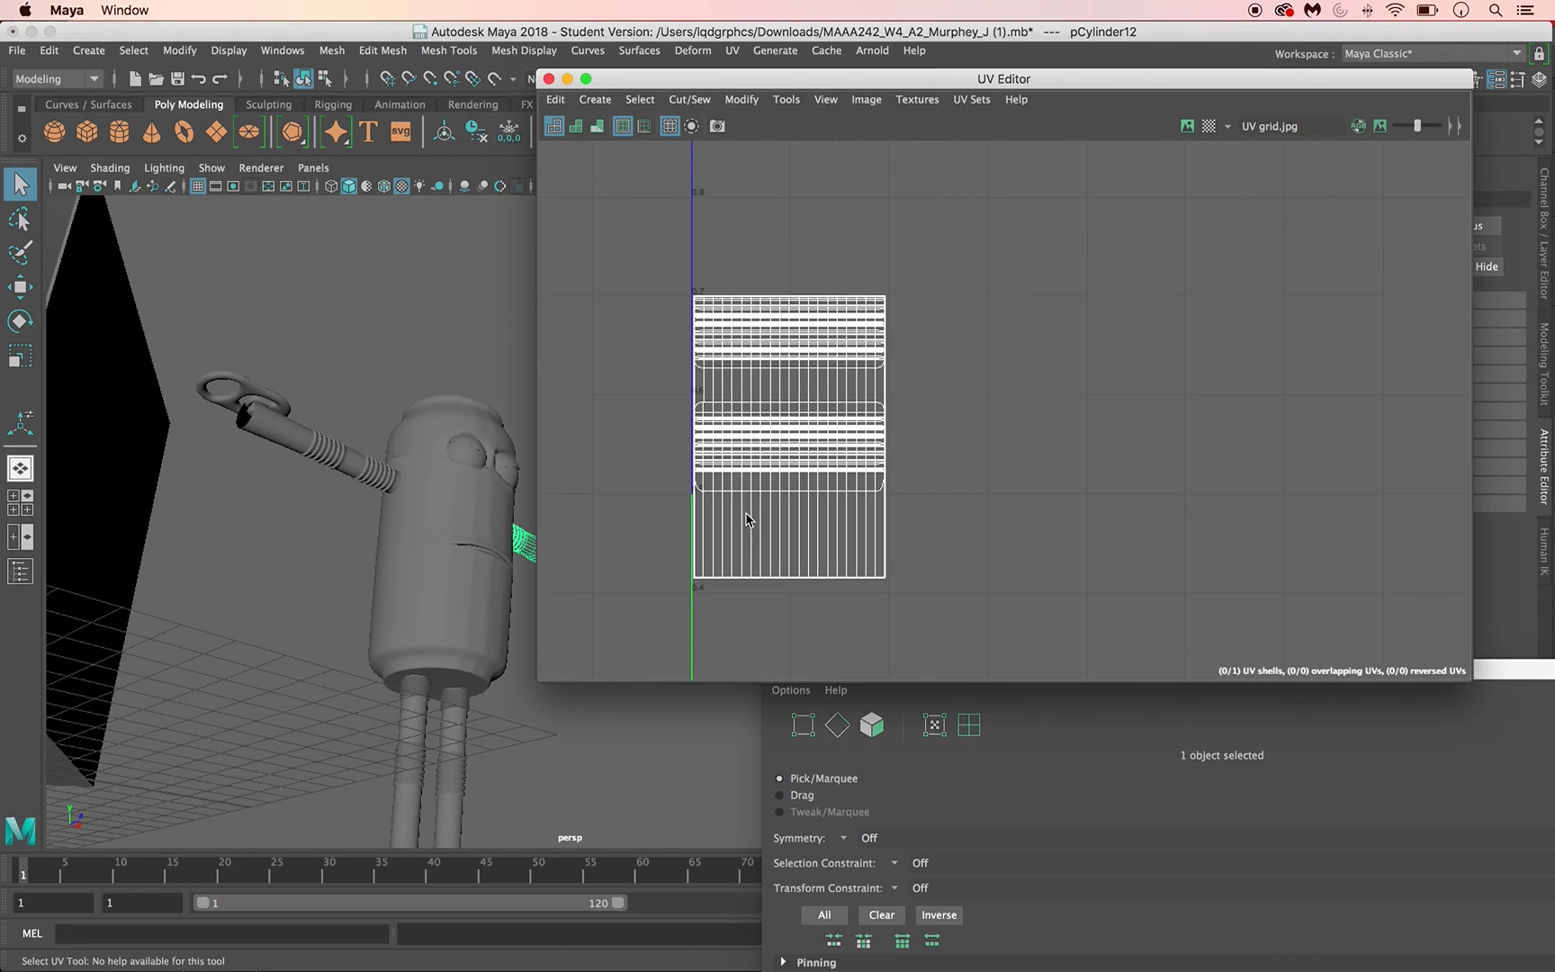
Move the second arm's UV shell horizontally in the UV Editor, well clear of the other arm's and leg's shells.
{"action": "left_click_drag", "start_coordinate": [468, 429], "coordinate": [263, 450], "text": "alt"}
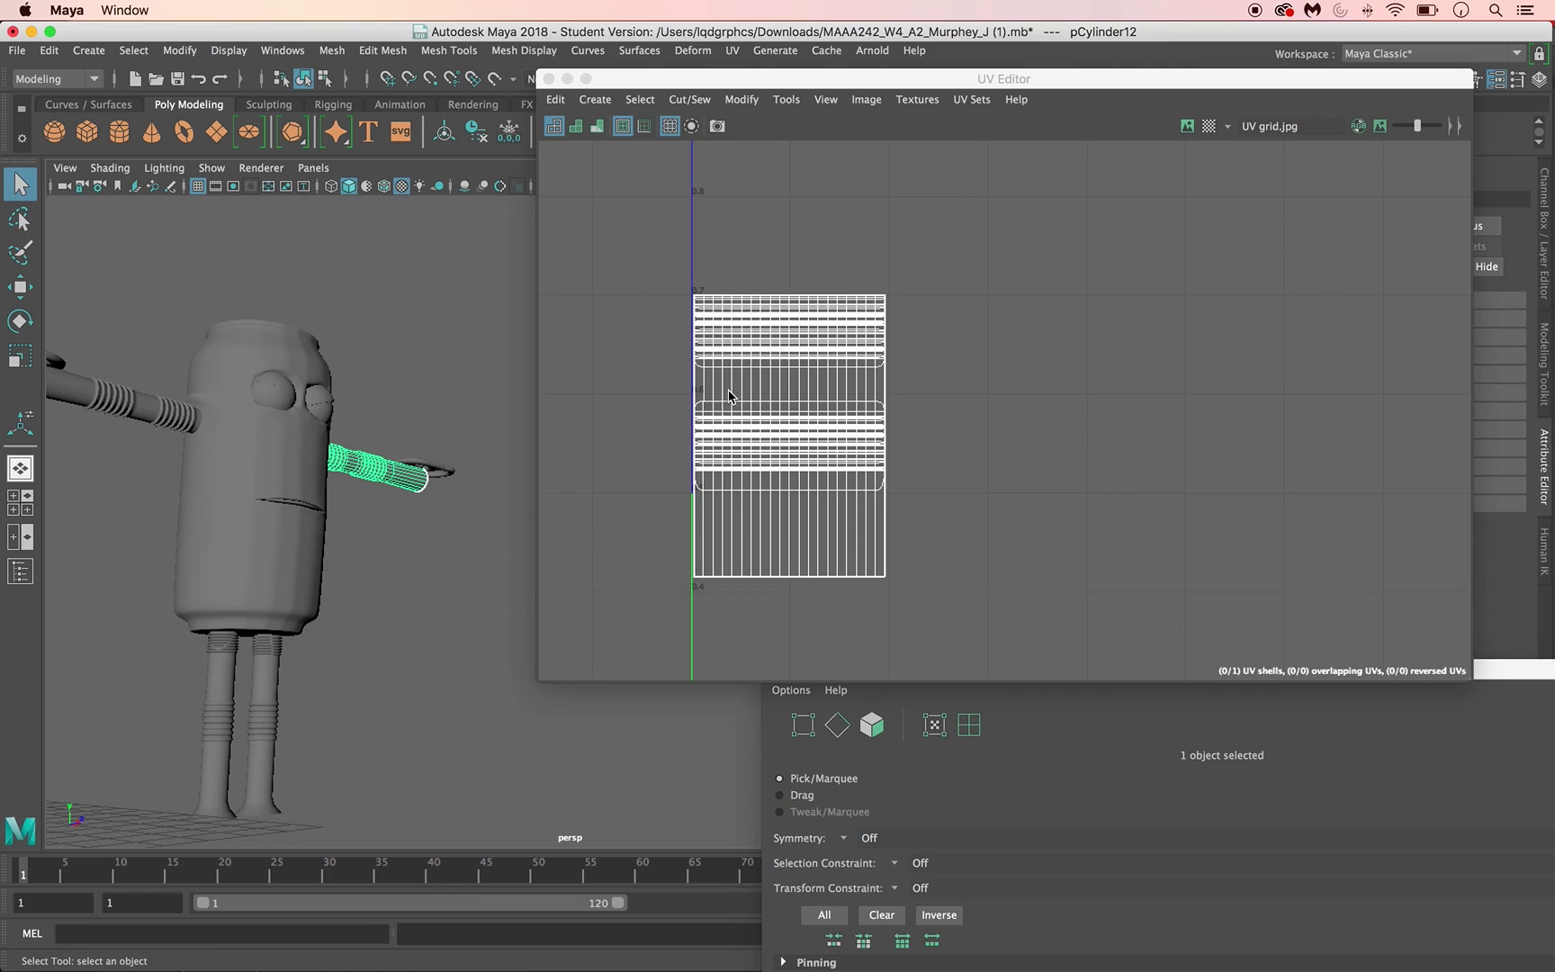
{"action": "right_click_drag", "start_coordinate": [780, 360], "coordinate": [722, 329]}
{"action": "key", "text": "w"}
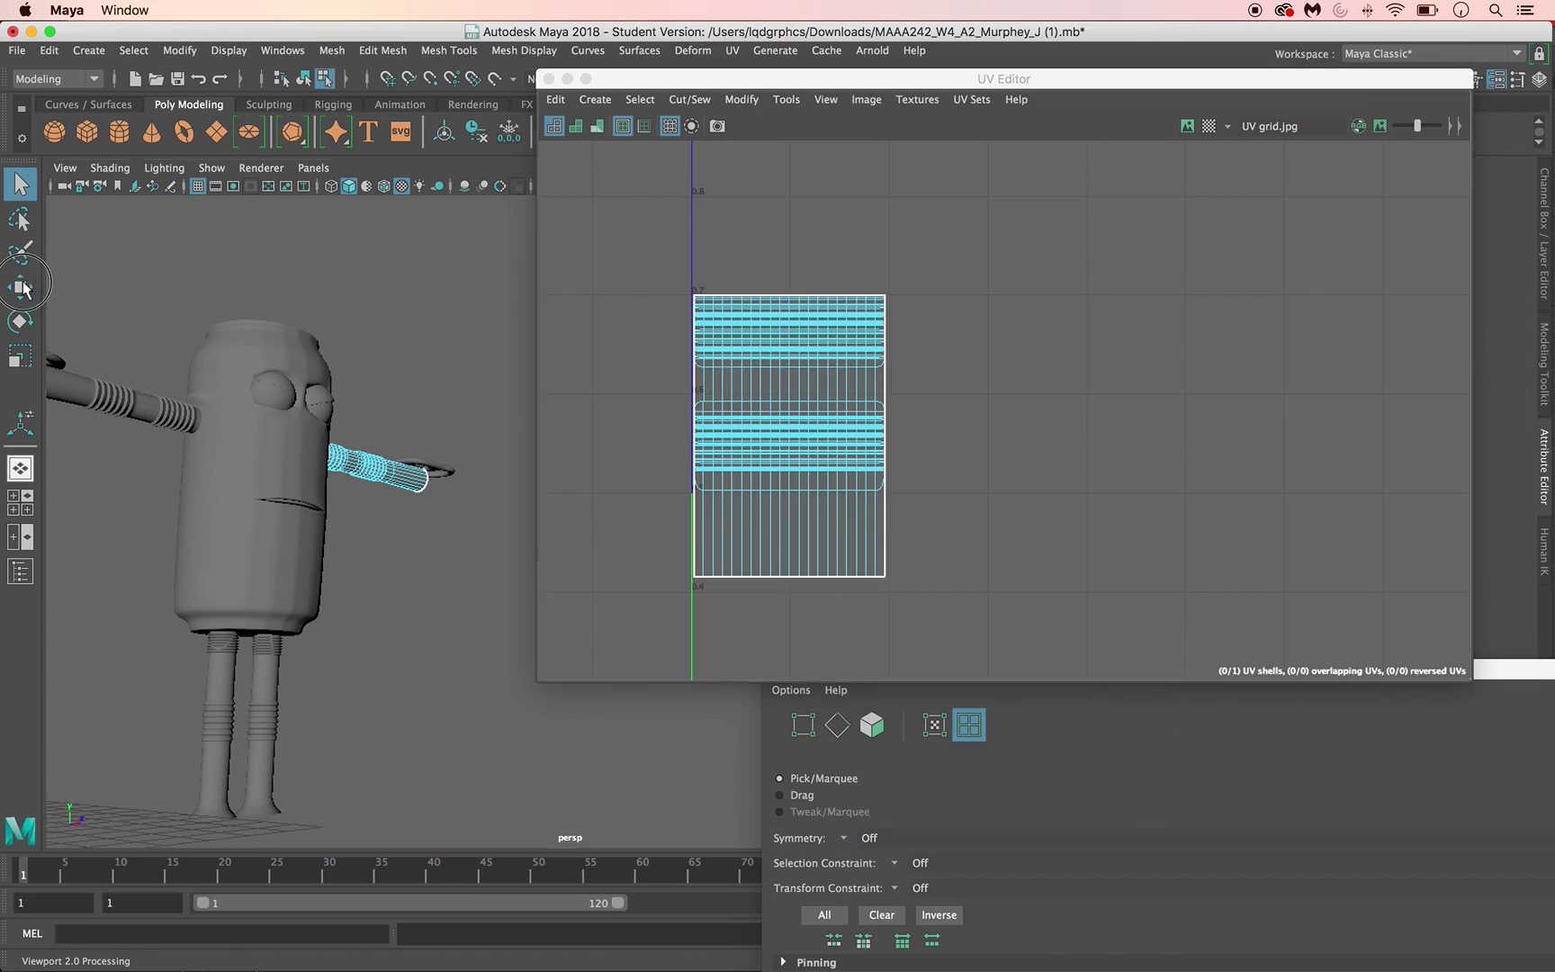
{"action": "left_click", "coordinate": [838, 396]}
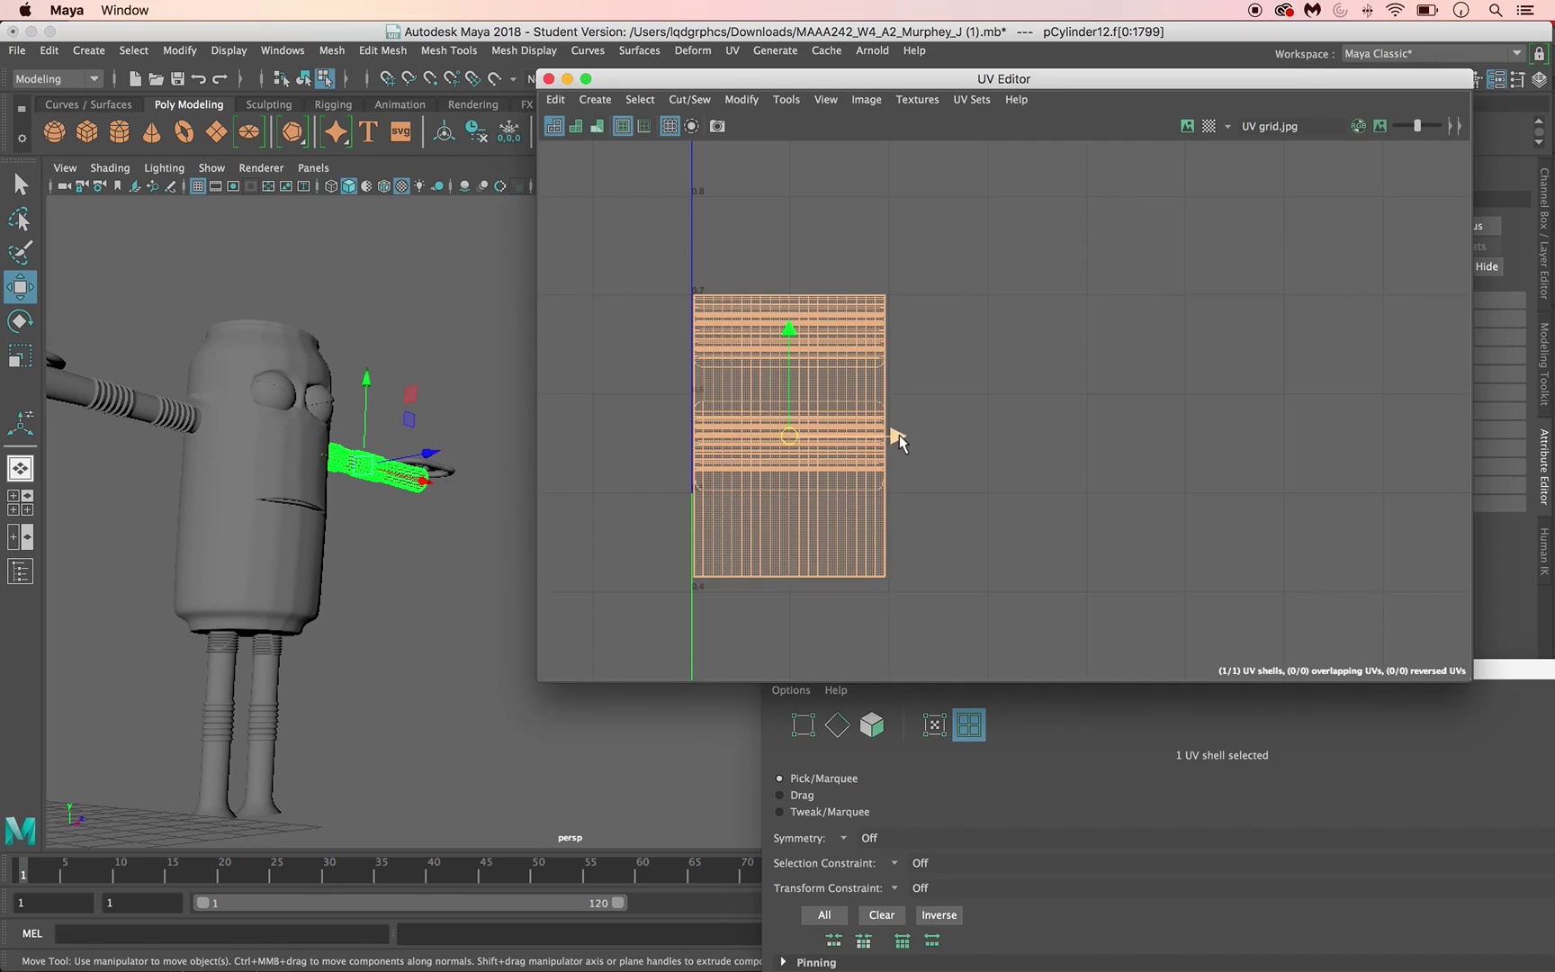
{"action": "left_click_drag", "start_coordinate": [941, 450], "coordinate": [1201, 458]}
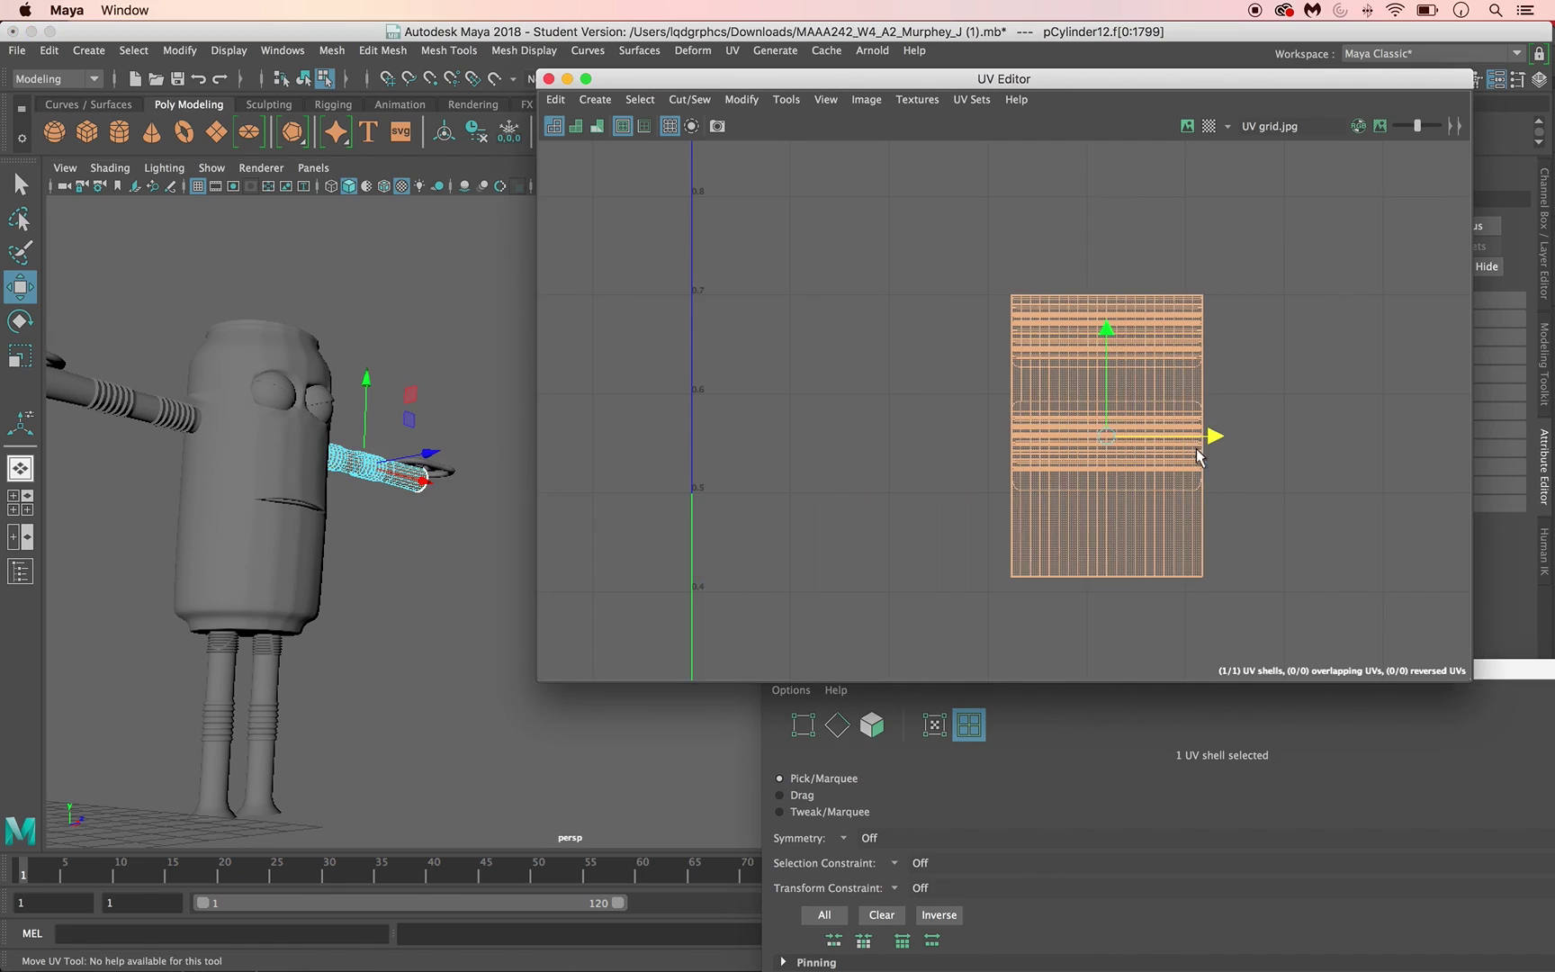
{"action": "left_click", "coordinate": [124, 396]}
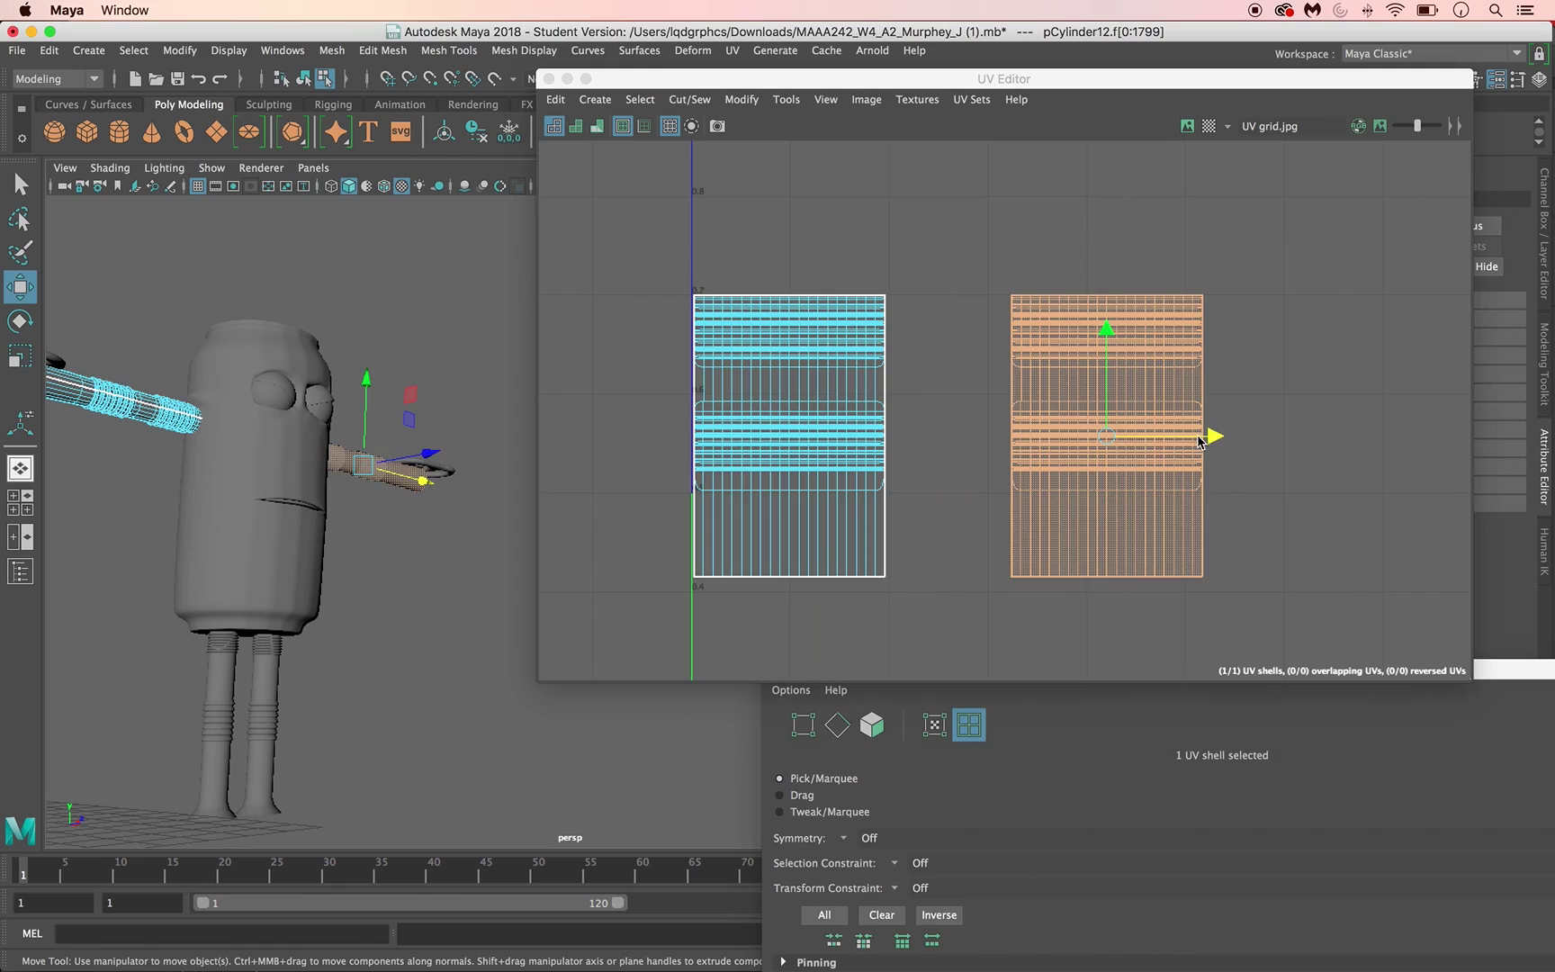
{"action": "left_click_drag", "start_coordinate": [1206, 437], "coordinate": [1426, 439]}
Examine the leg and can body UV shells, comparing the can's lid and base with its unwrapped layout.
{"action": "left_click", "coordinate": [246, 662]}
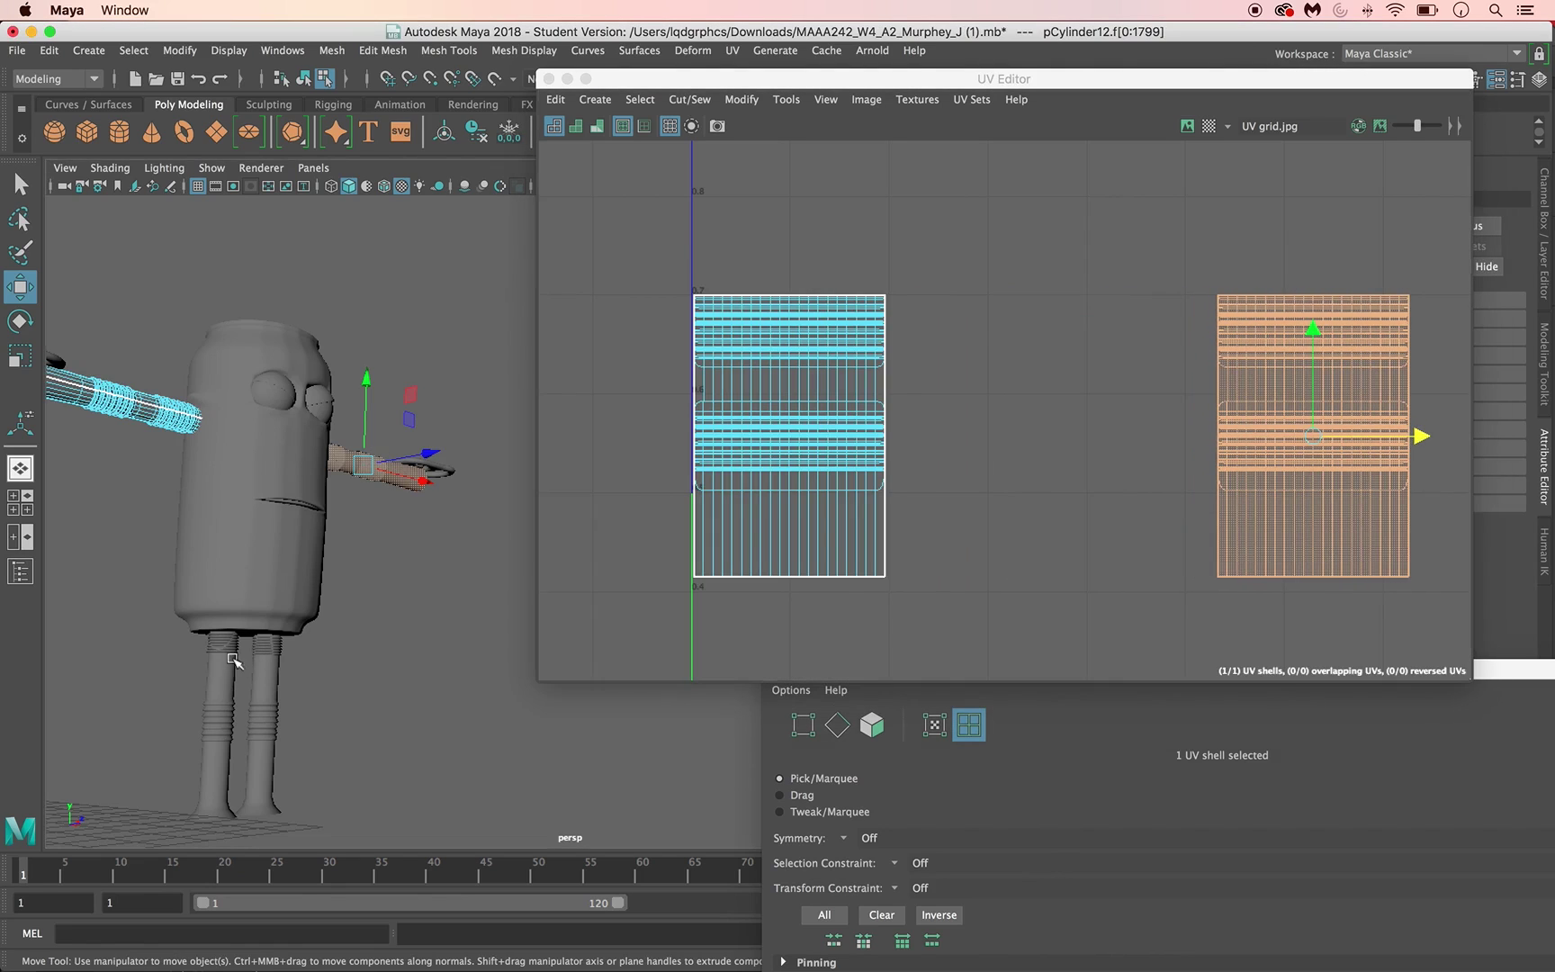
{"action": "left_click", "coordinate": [259, 661]}
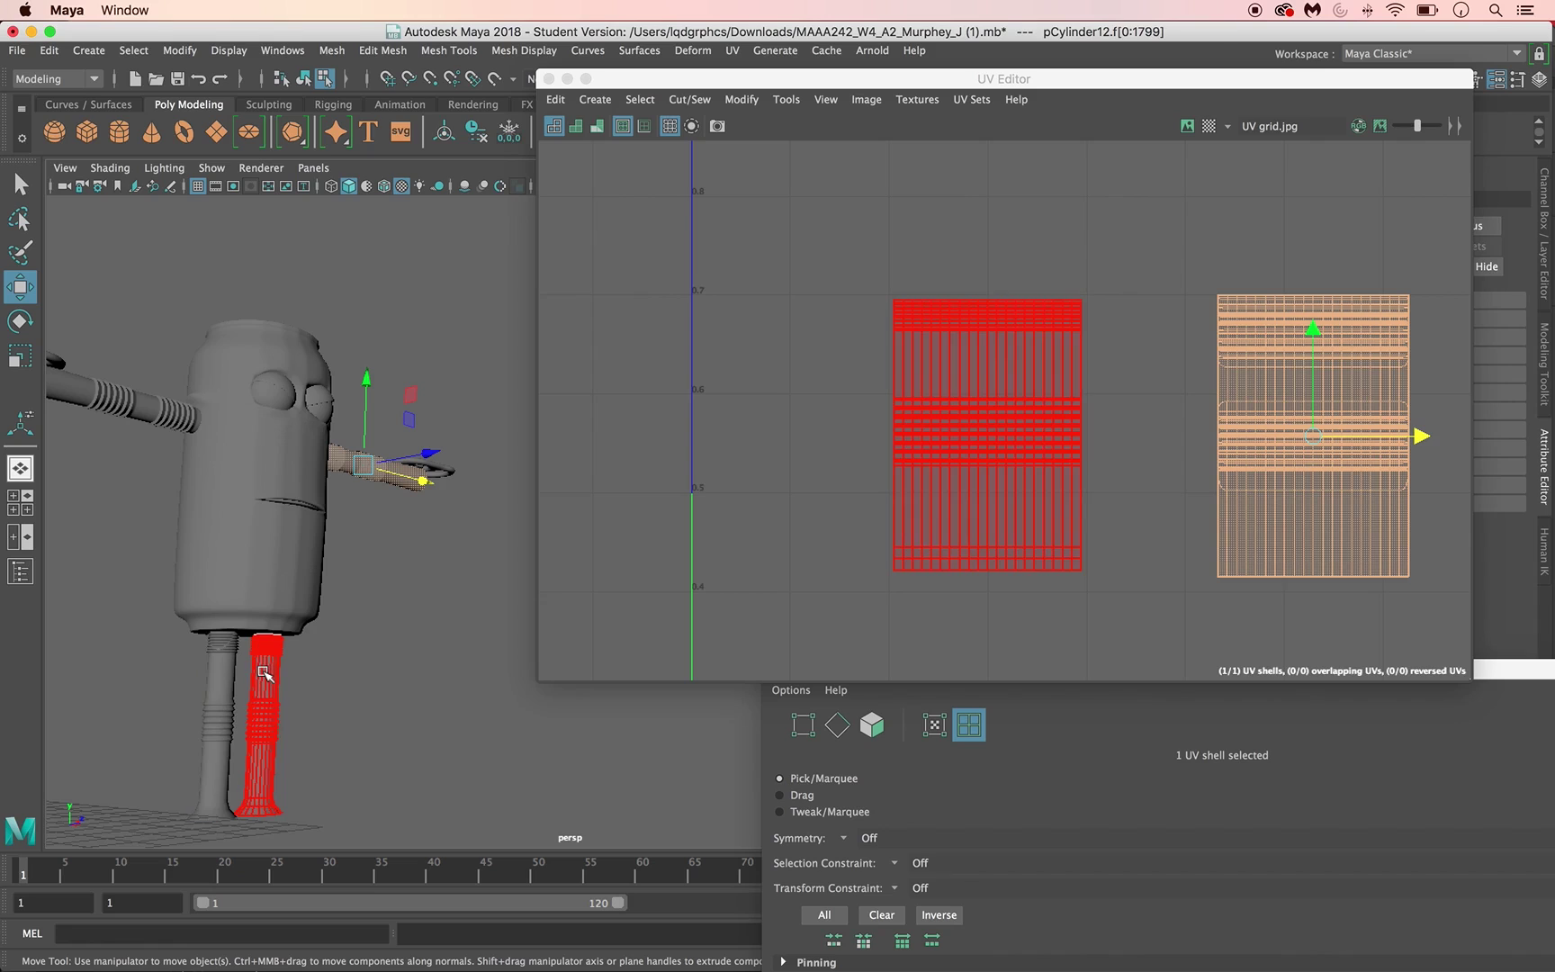
{"action": "left_click", "coordinate": [229, 490]}
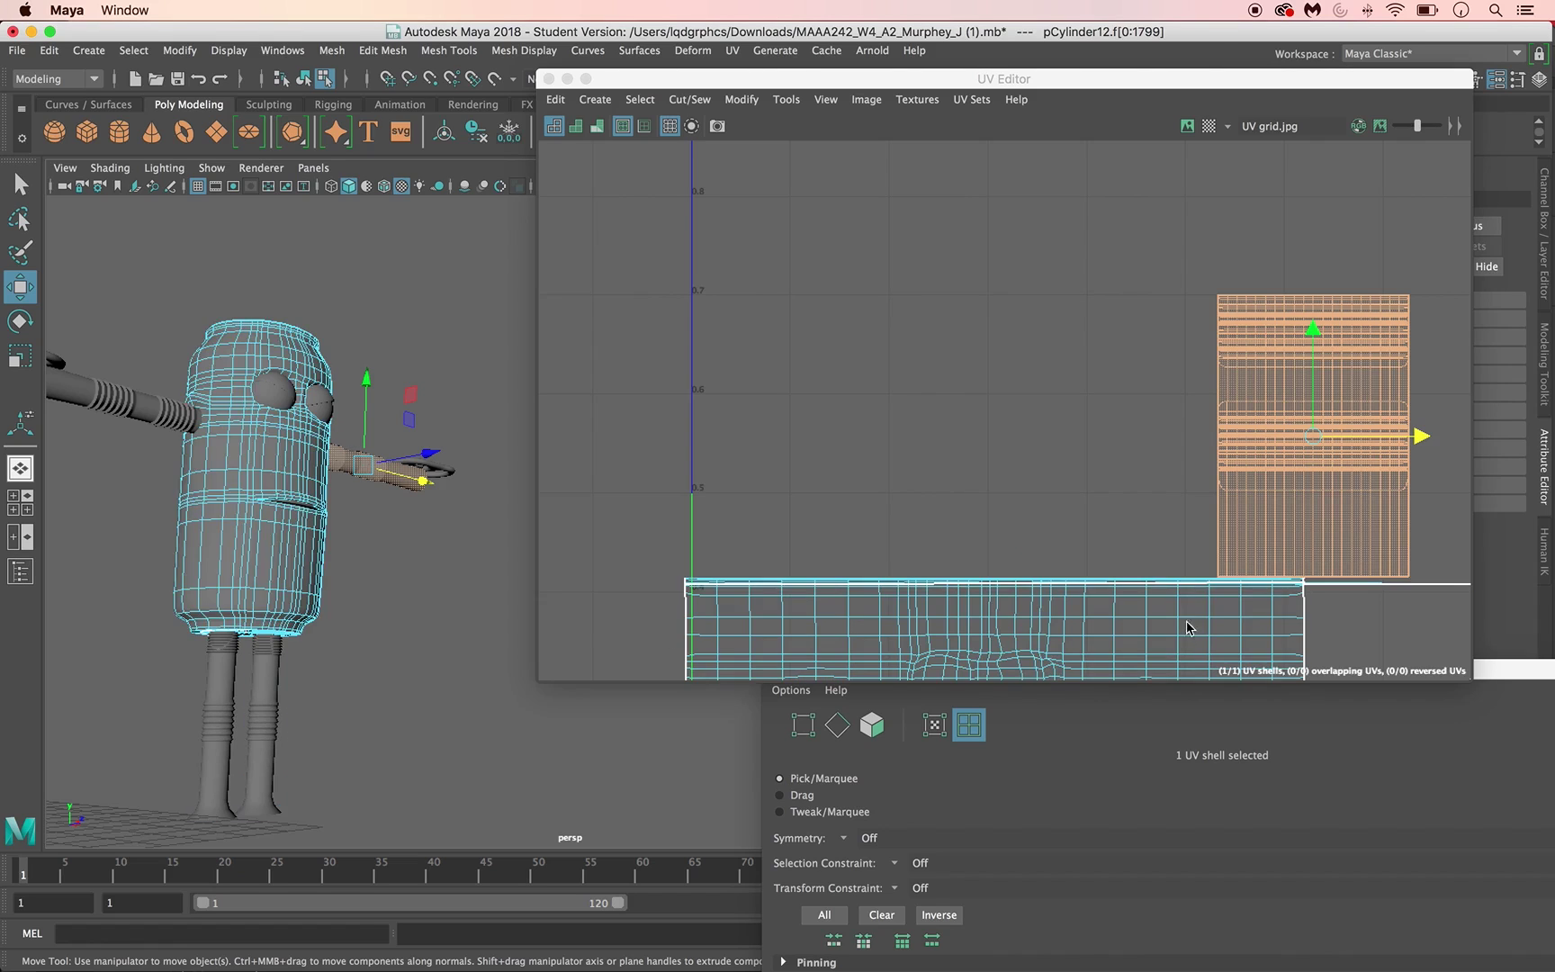
{"action": "middle_click_drag", "start_coordinate": [1083, 458], "coordinate": [944, 260], "text": "alt"}
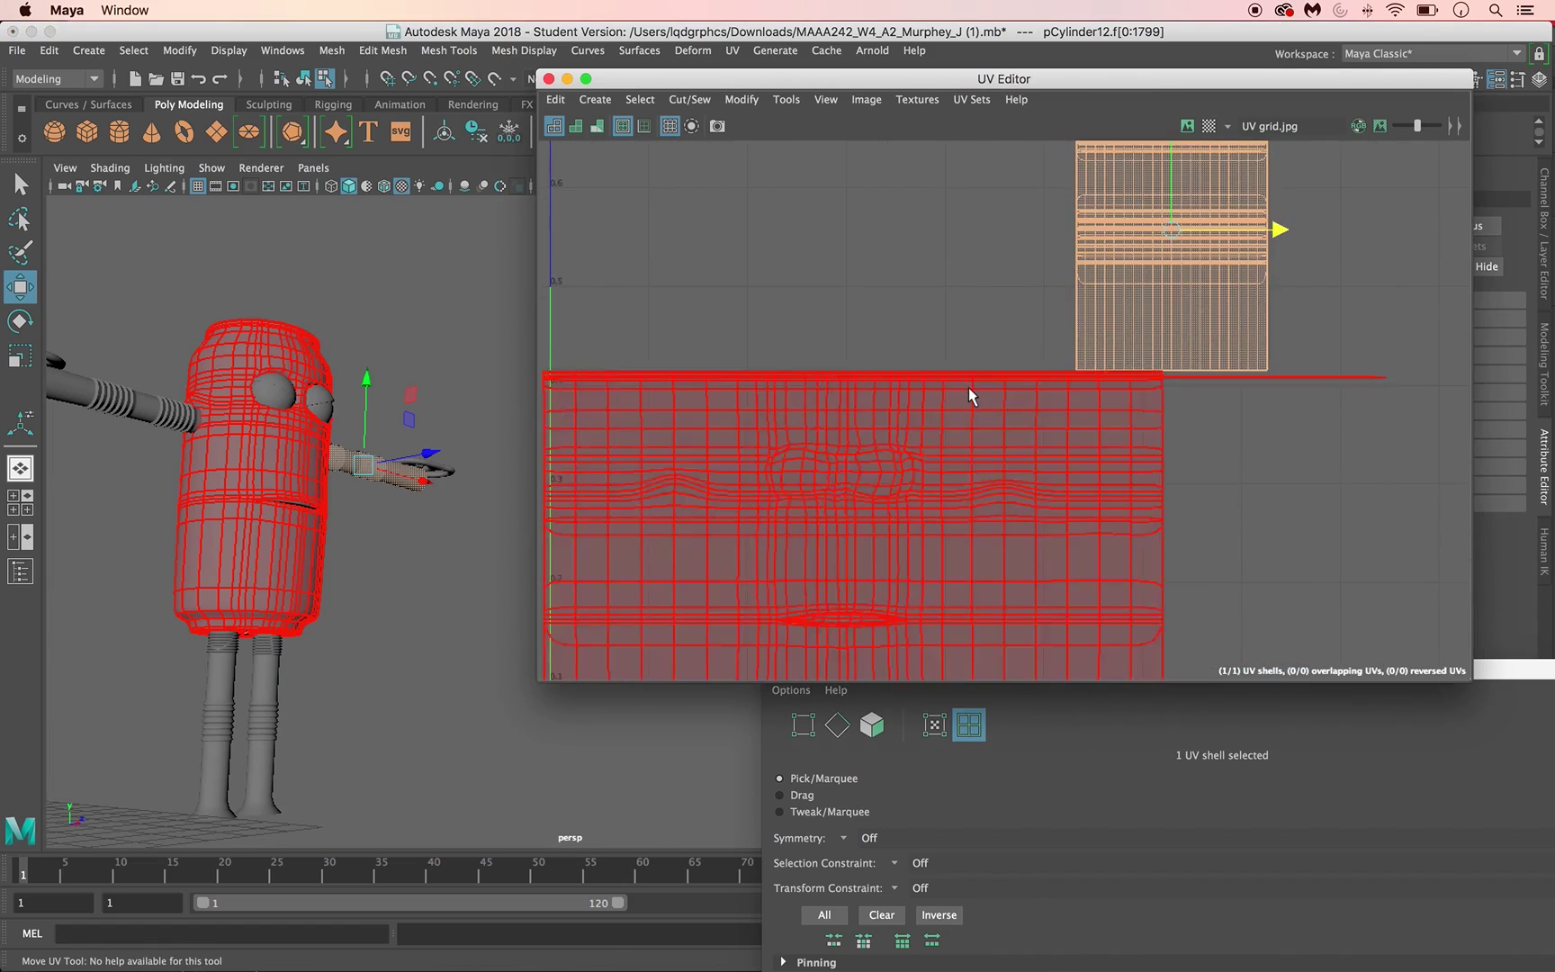
{"action": "scroll", "coordinate": [969, 388], "scroll_direction": "up", "scroll_amount": 2}
{"action": "scroll", "coordinate": [968, 388], "scroll_direction": "down", "scroll_amount": 3}
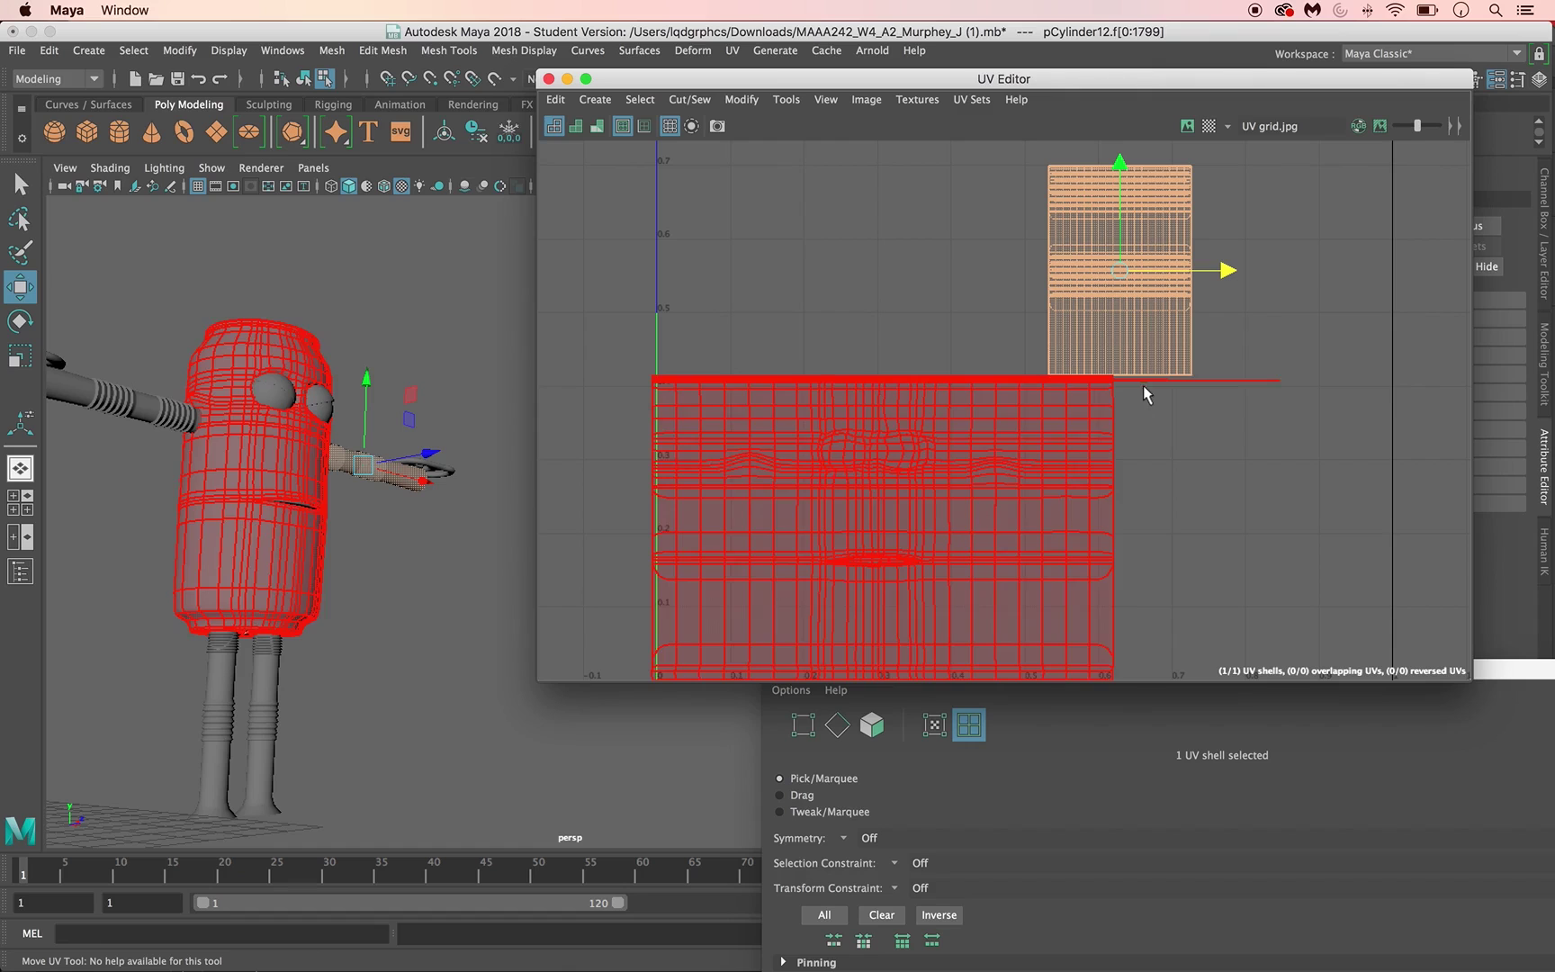
{"action": "left_click", "coordinate": [164, 455]}
{"action": "left_click_drag", "start_coordinate": [165, 454], "coordinate": [184, 387], "text": "alt"}
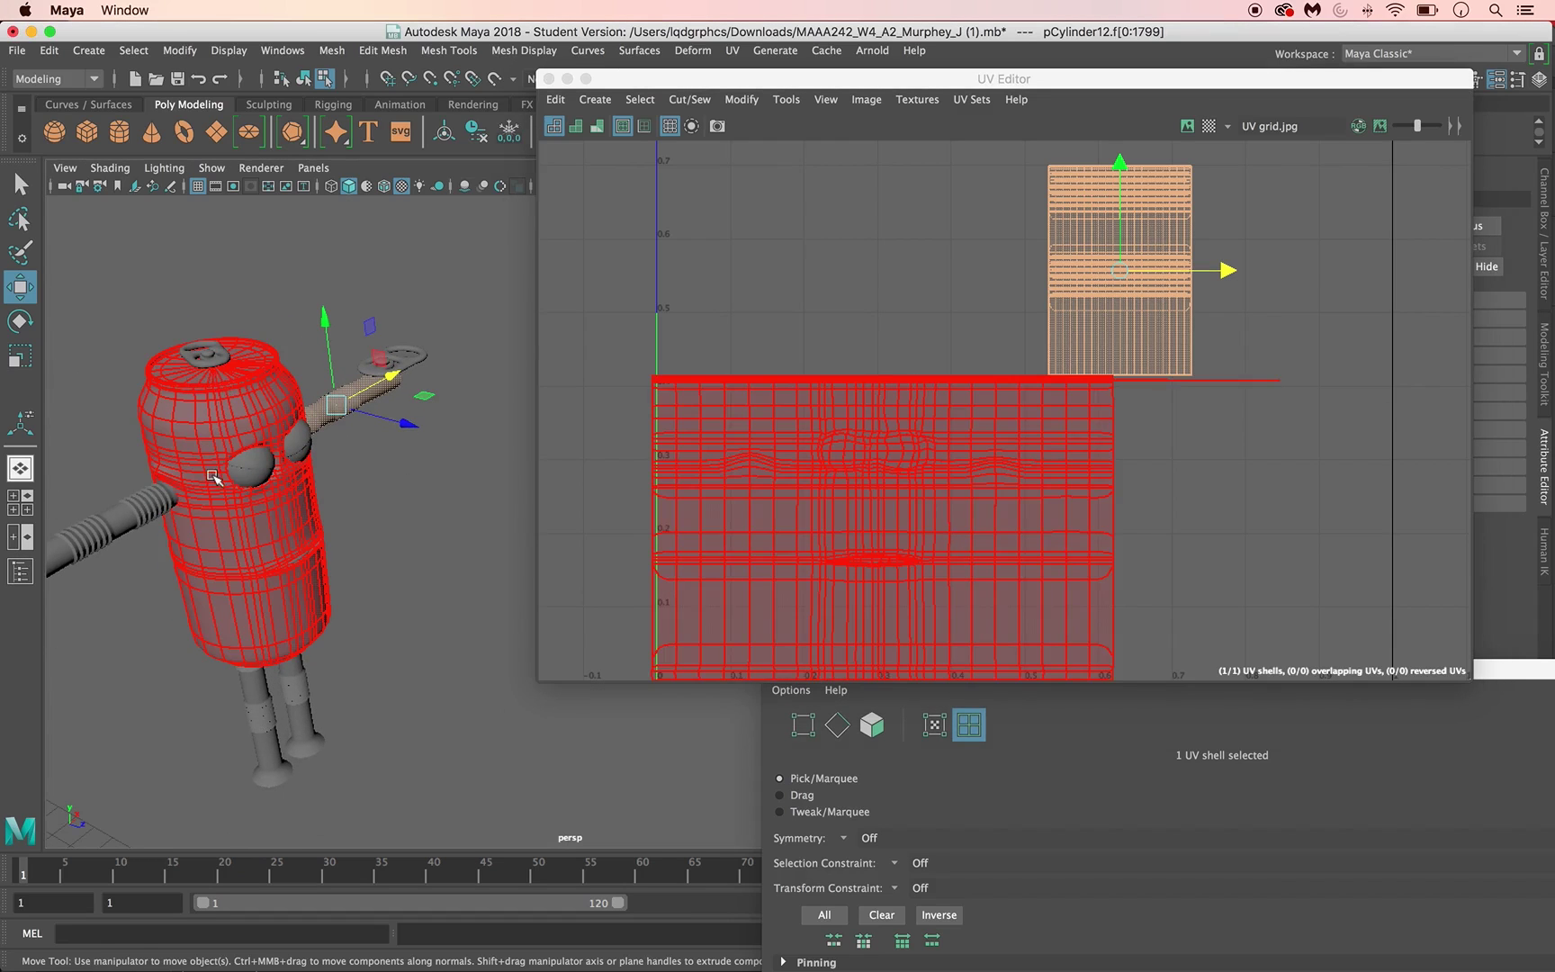
{"action": "left_click_drag", "start_coordinate": [214, 476], "coordinate": [252, 423], "text": "alt"}
{"action": "middle_click_drag", "start_coordinate": [1146, 570], "coordinate": [1138, 484], "text": "alt"}
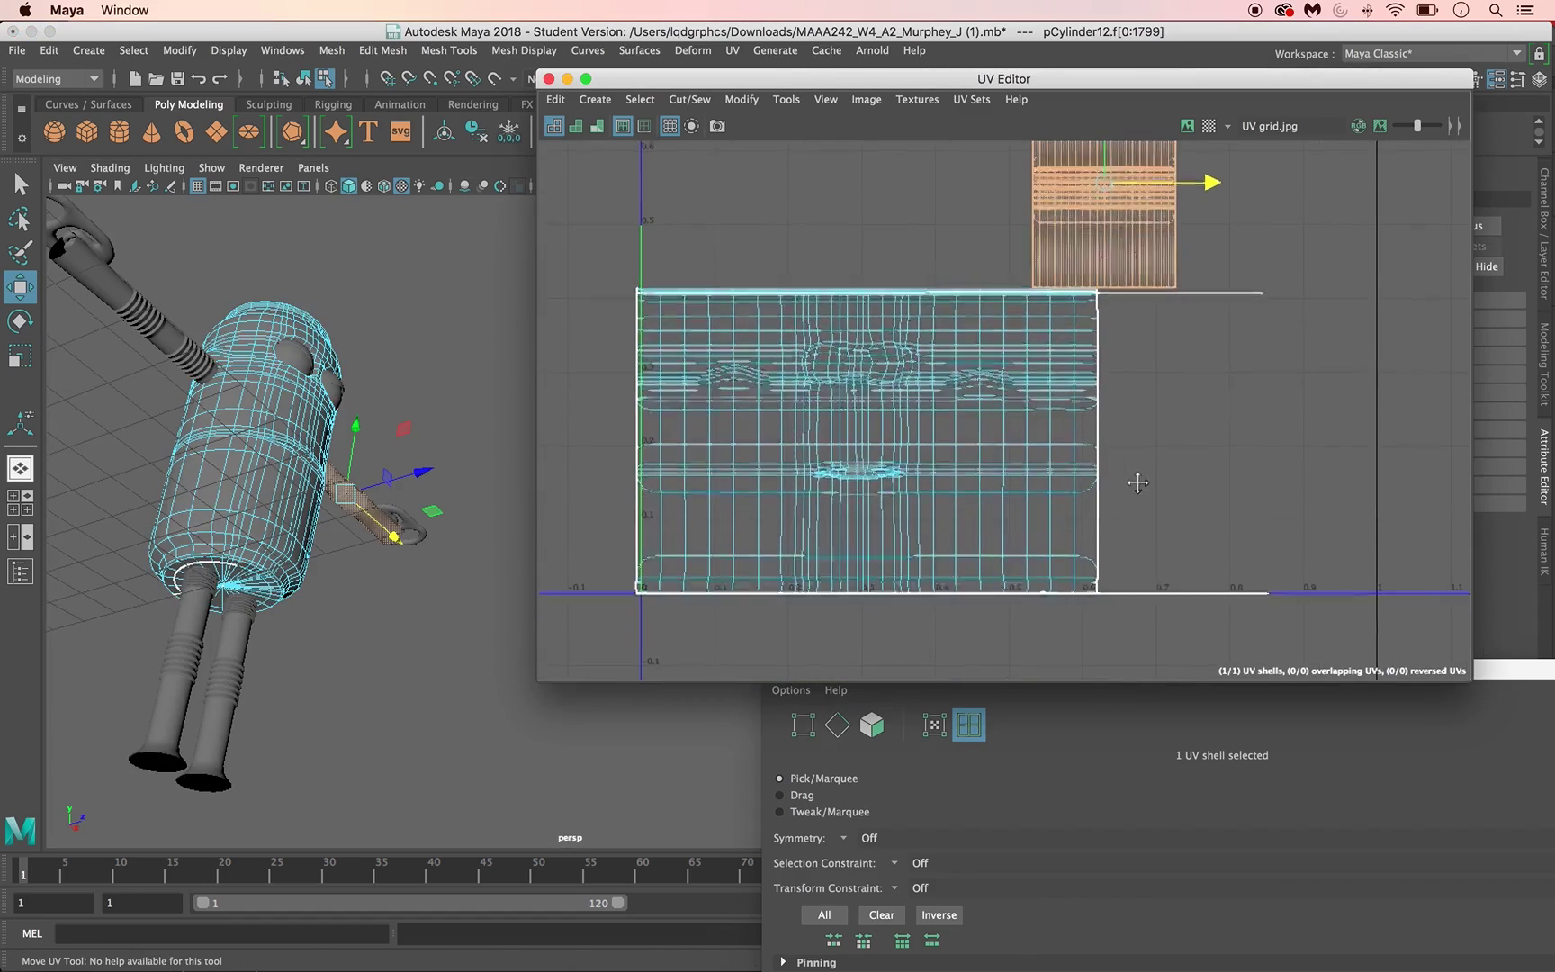
{"action": "left_click_drag", "start_coordinate": [407, 504], "coordinate": [409, 270], "text": "alt"}
{"action": "scroll", "coordinate": [216, 402], "scroll_direction": "up", "scroll_amount": 5}
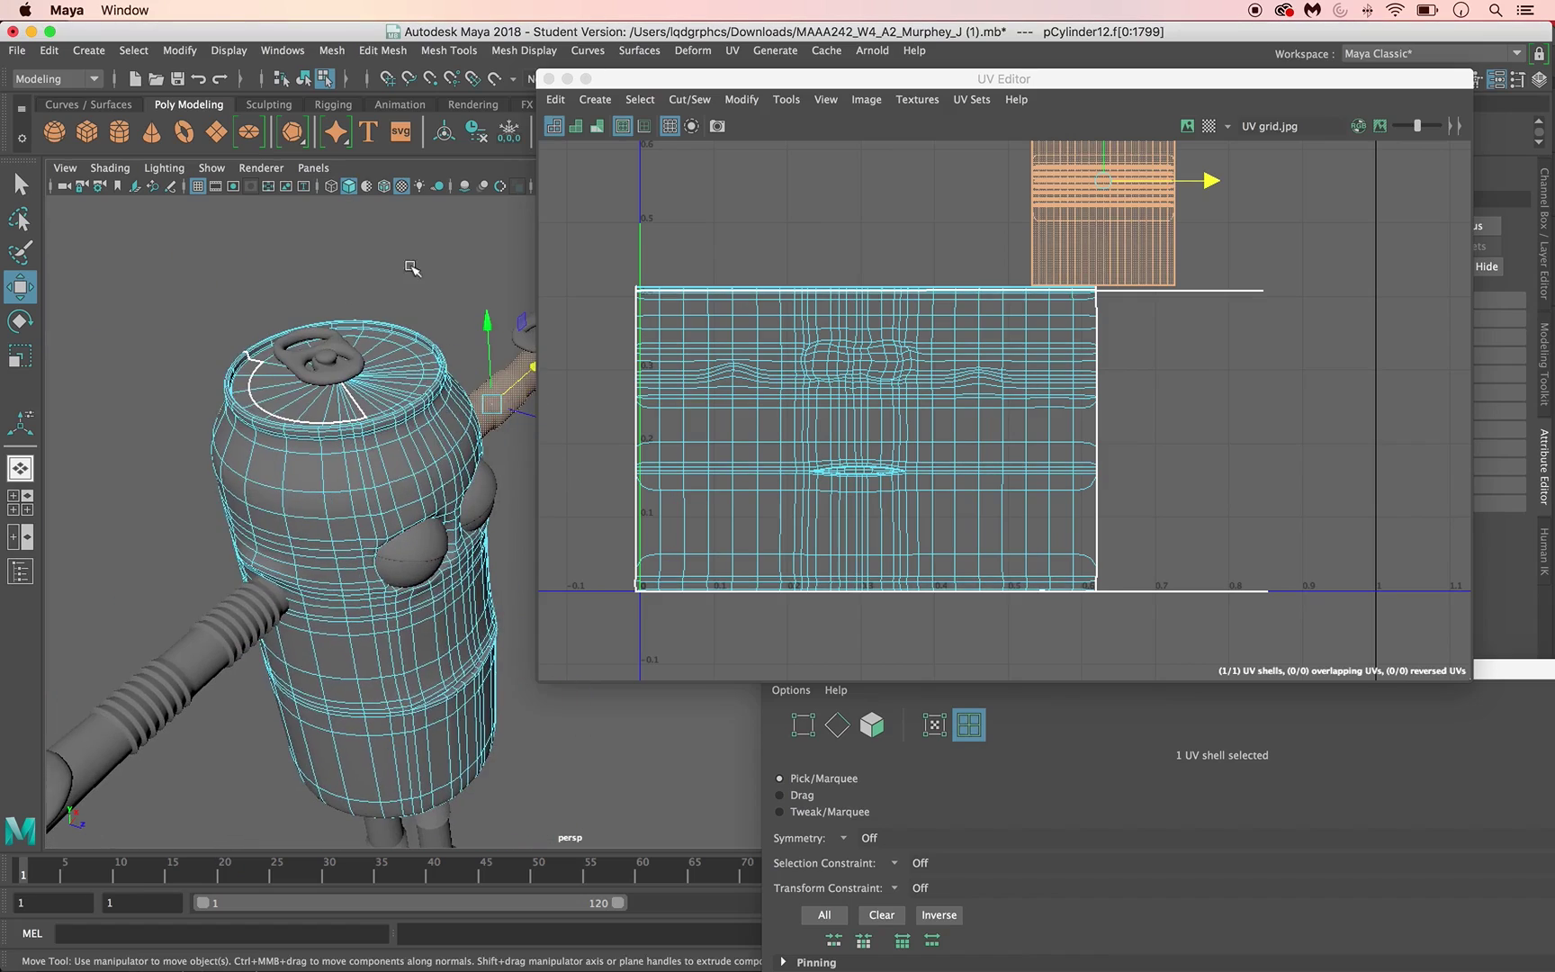
Clear the UV shell selection and select the full inner ring of wedge-shaped faces on the can's lid.
{"action": "left_click", "coordinate": [412, 270]}
{"action": "scroll", "coordinate": [374, 356], "scroll_direction": "up", "scroll_amount": 5}
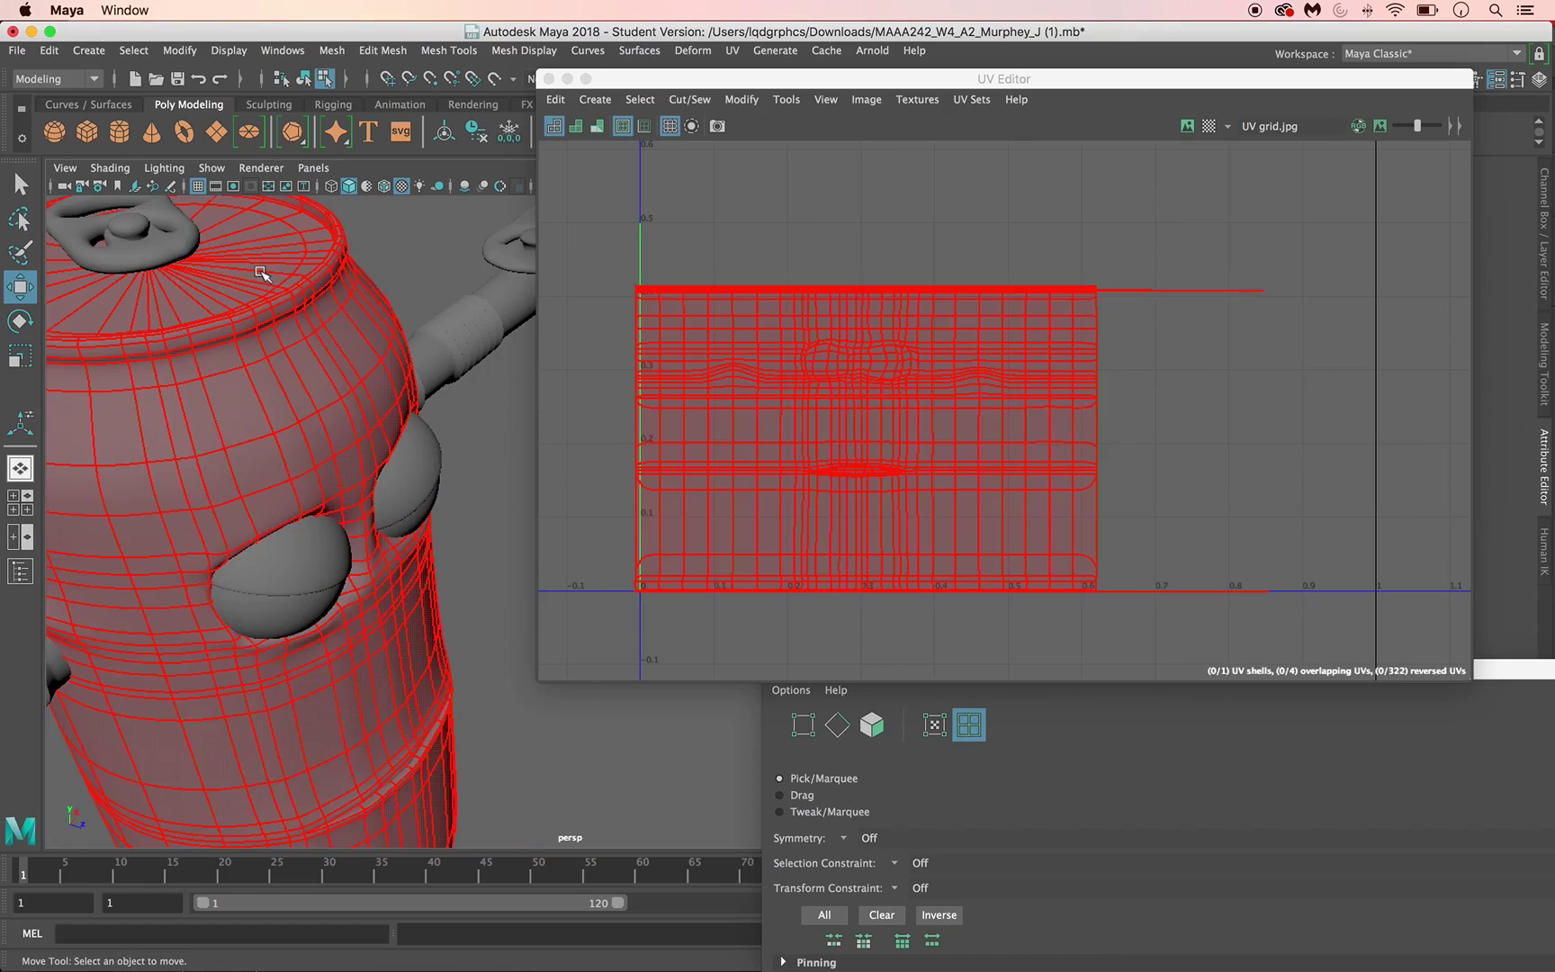
{"action": "right_click_drag", "start_coordinate": [257, 270], "coordinate": [254, 313]}
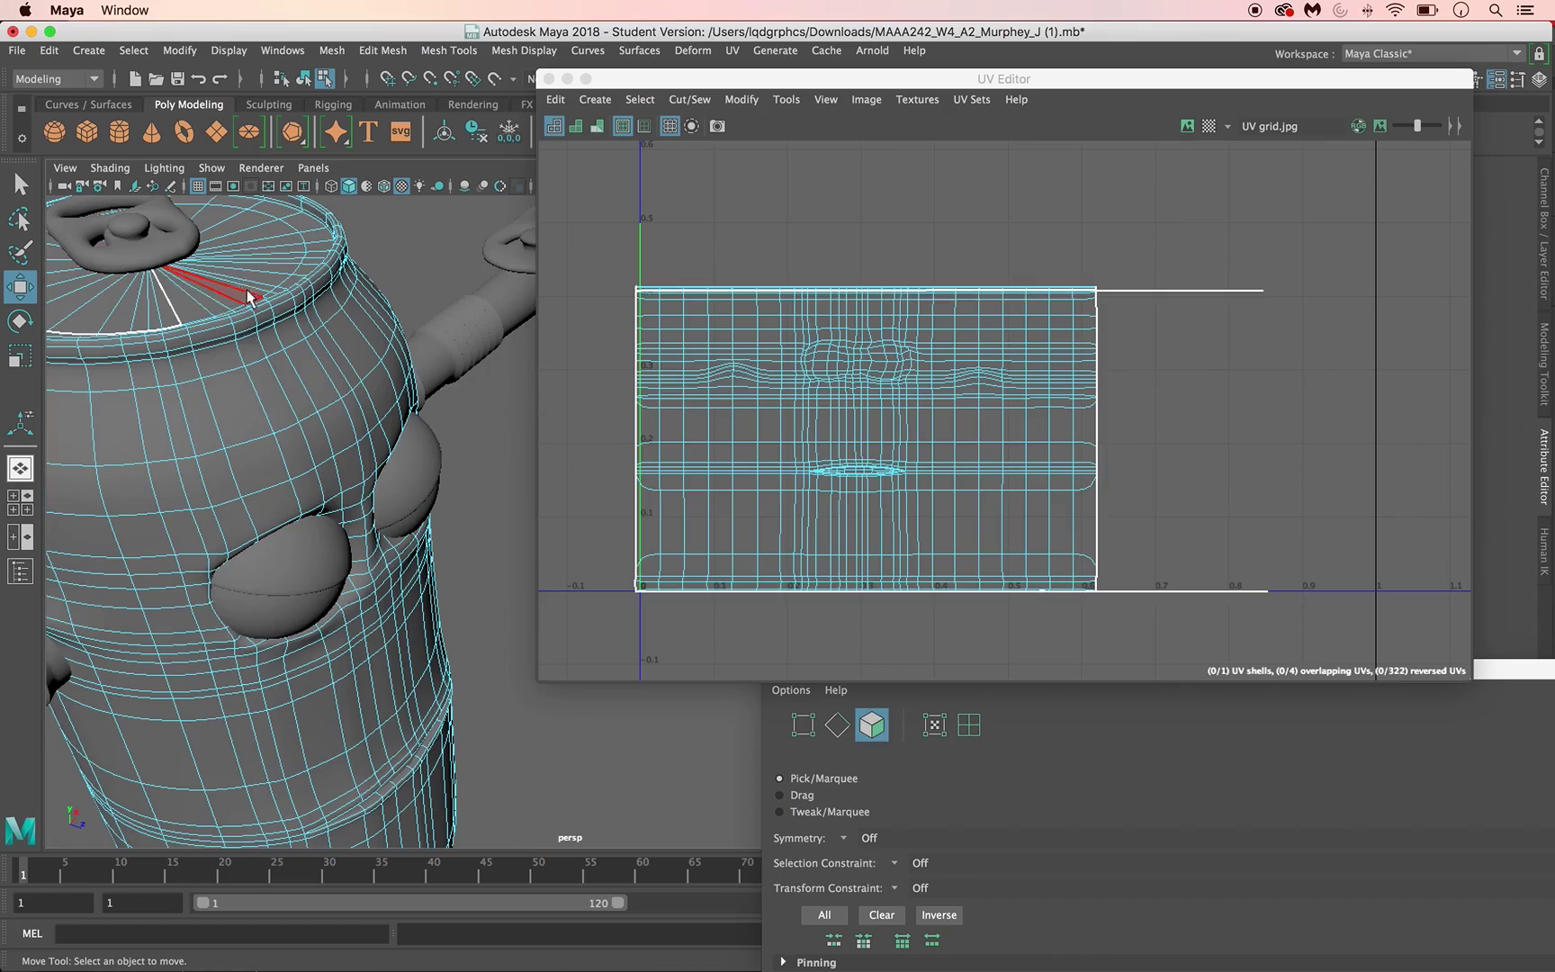
{"action": "left_click", "coordinate": [186, 311]}
{"action": "key", "text": "q"}
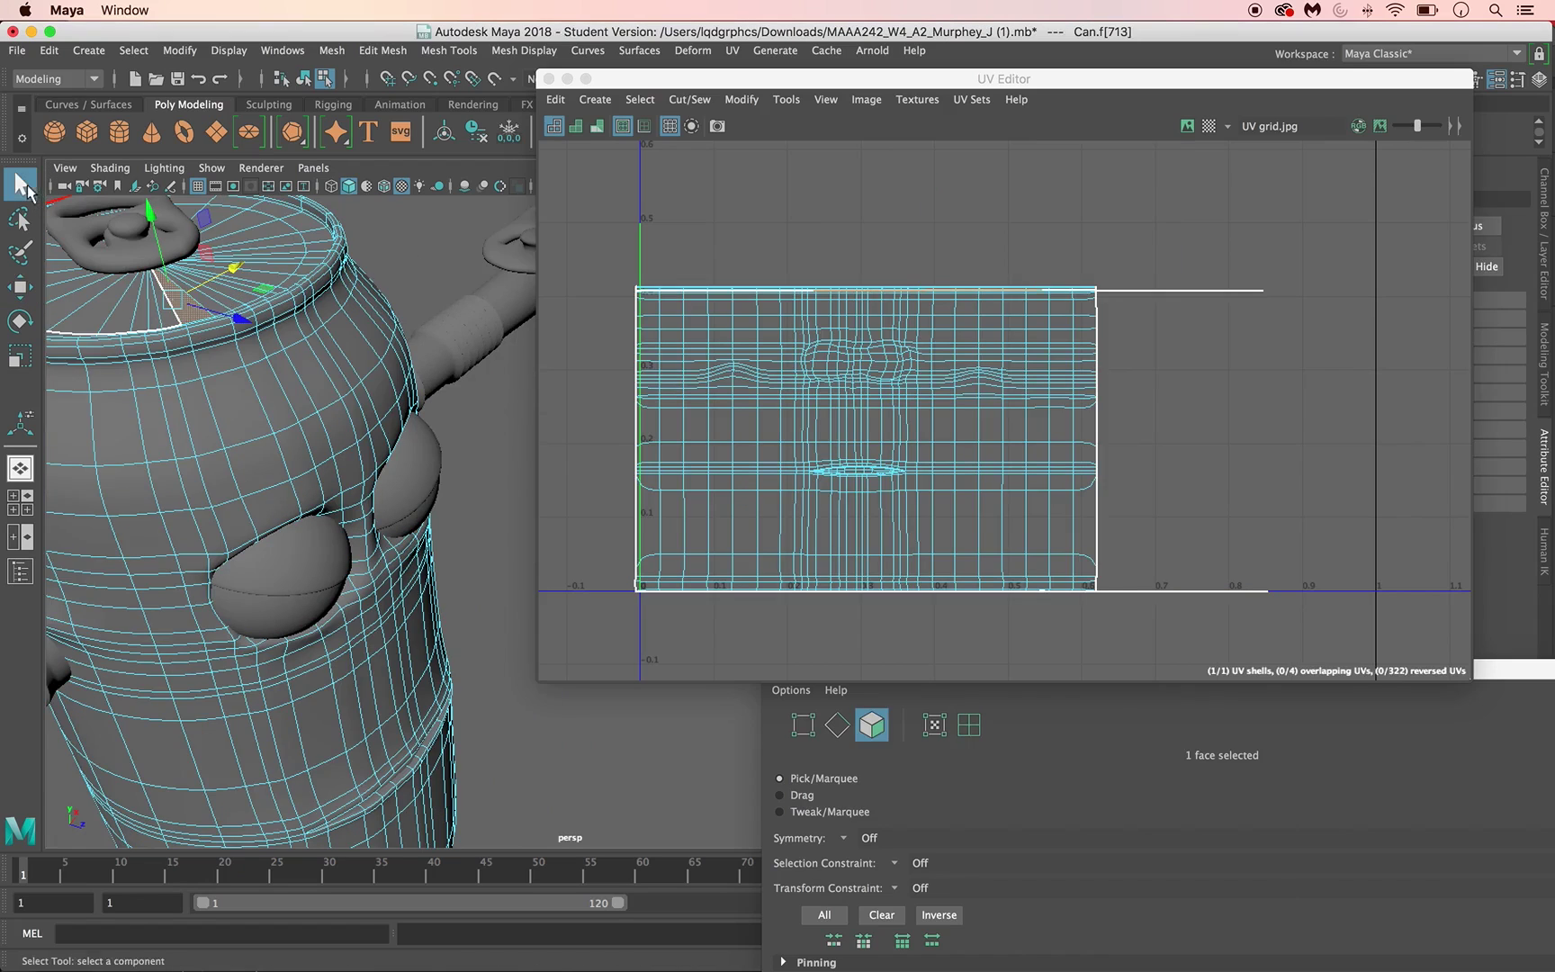
{"action": "left_click", "coordinate": [185, 313]}
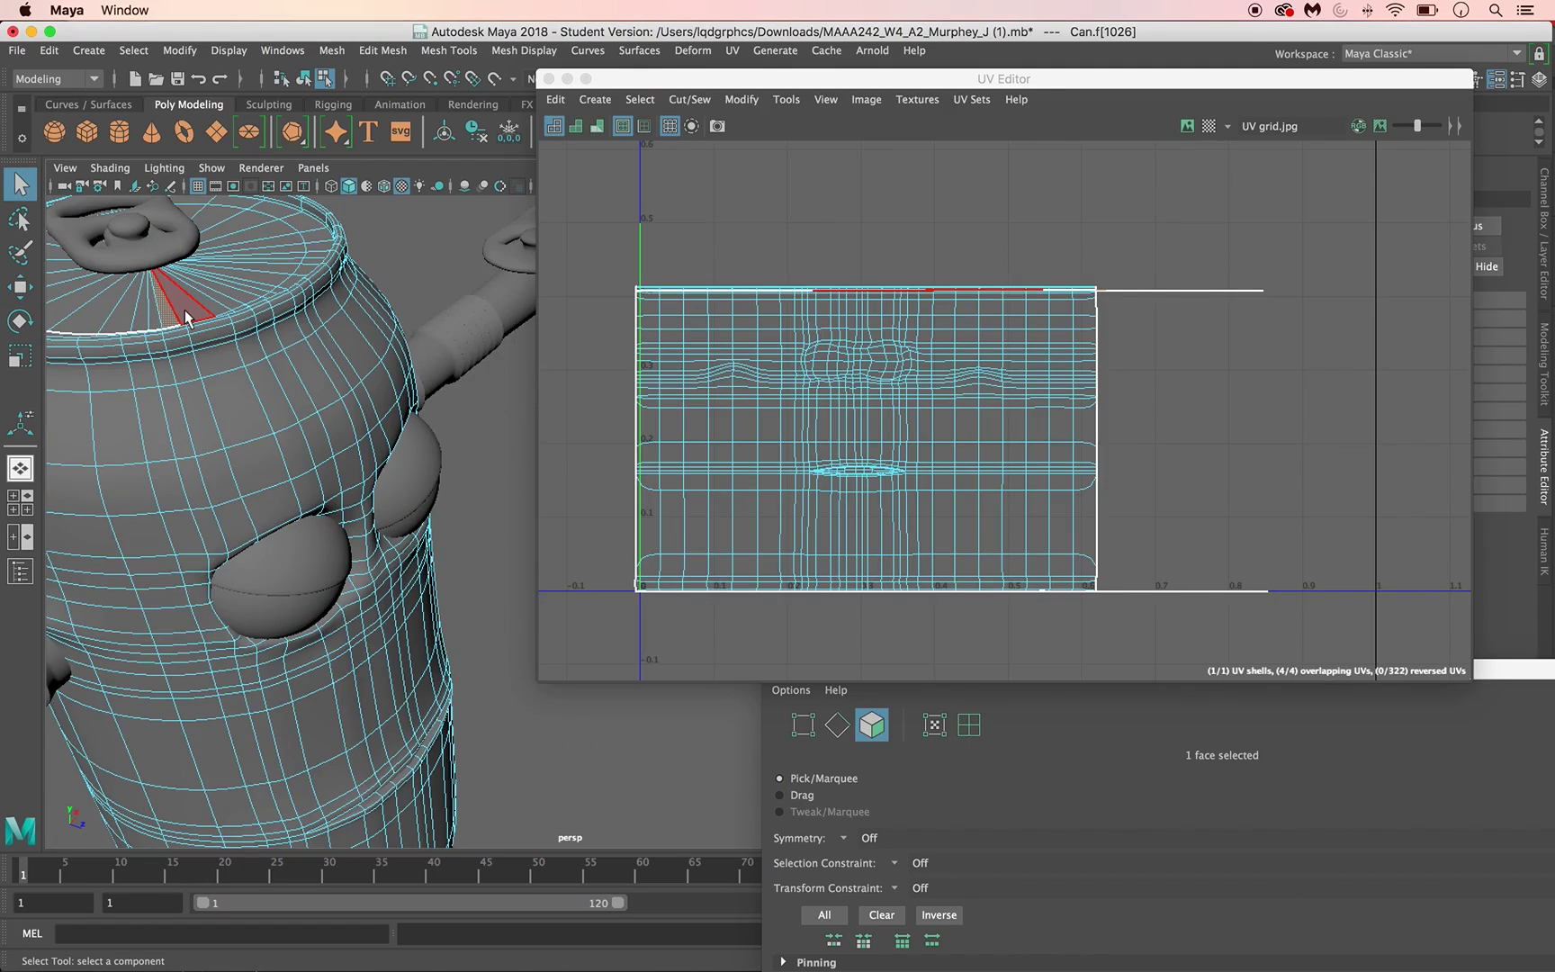
{"action": "double_click", "coordinate": [184, 306], "text": "shift"}
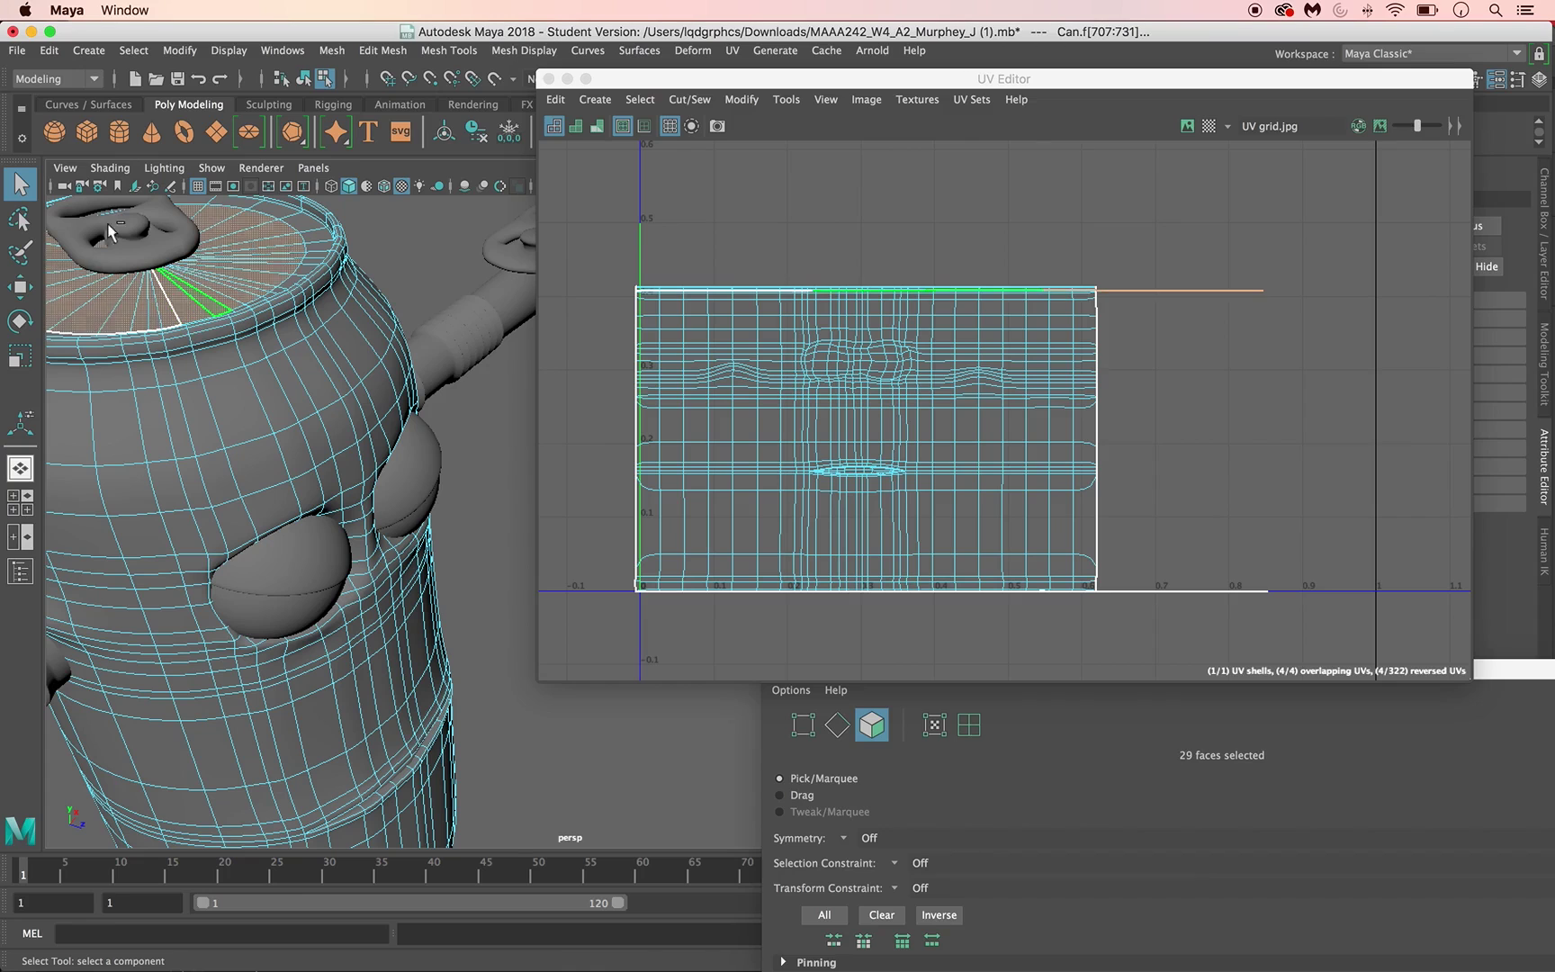
{"action": "left_click_drag", "start_coordinate": [255, 270], "coordinate": [396, 351], "text": "alt"}
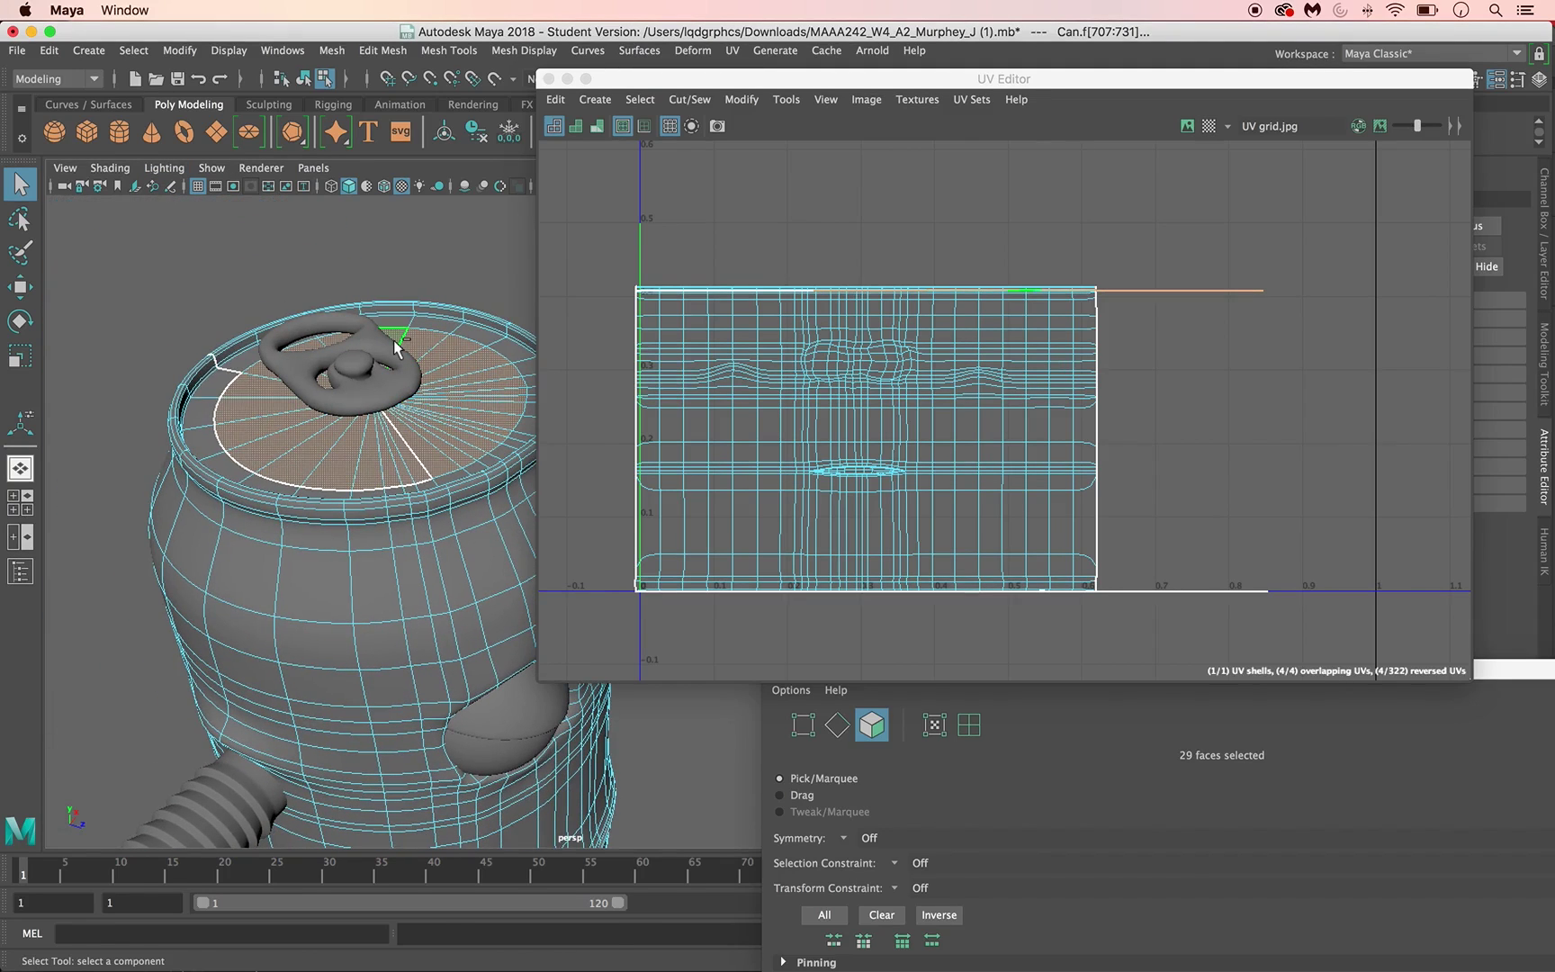
Grow the lid's face selection outward twice and shrink it back twice.
{"action": "key", "text": "shift+period"}
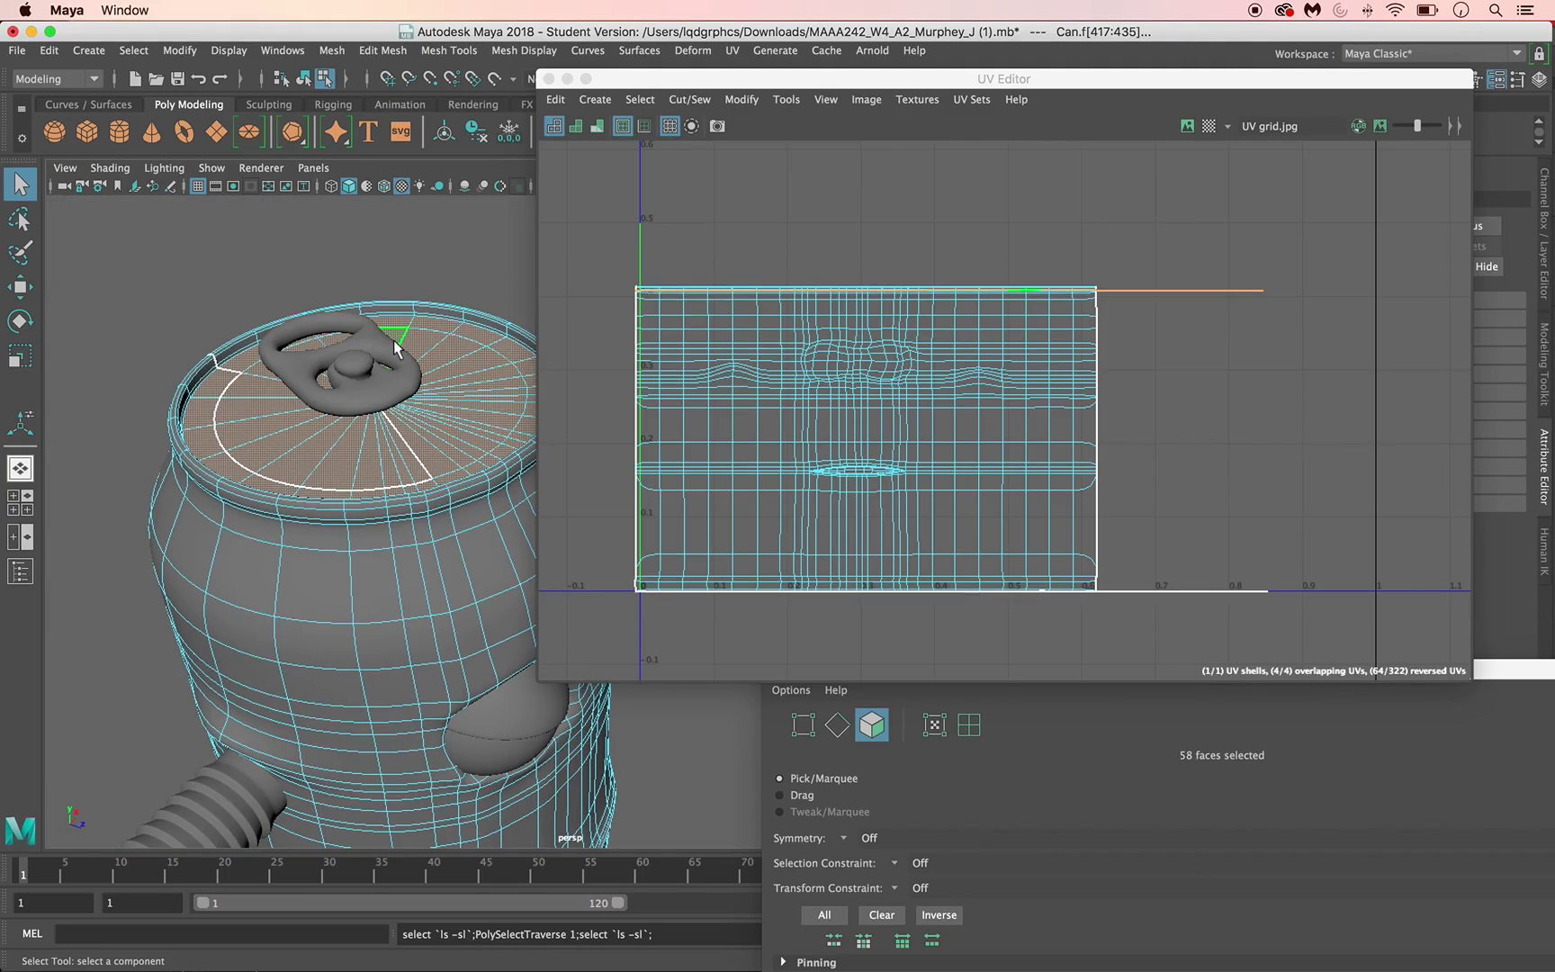
{"action": "key", "text": "shift+period"}
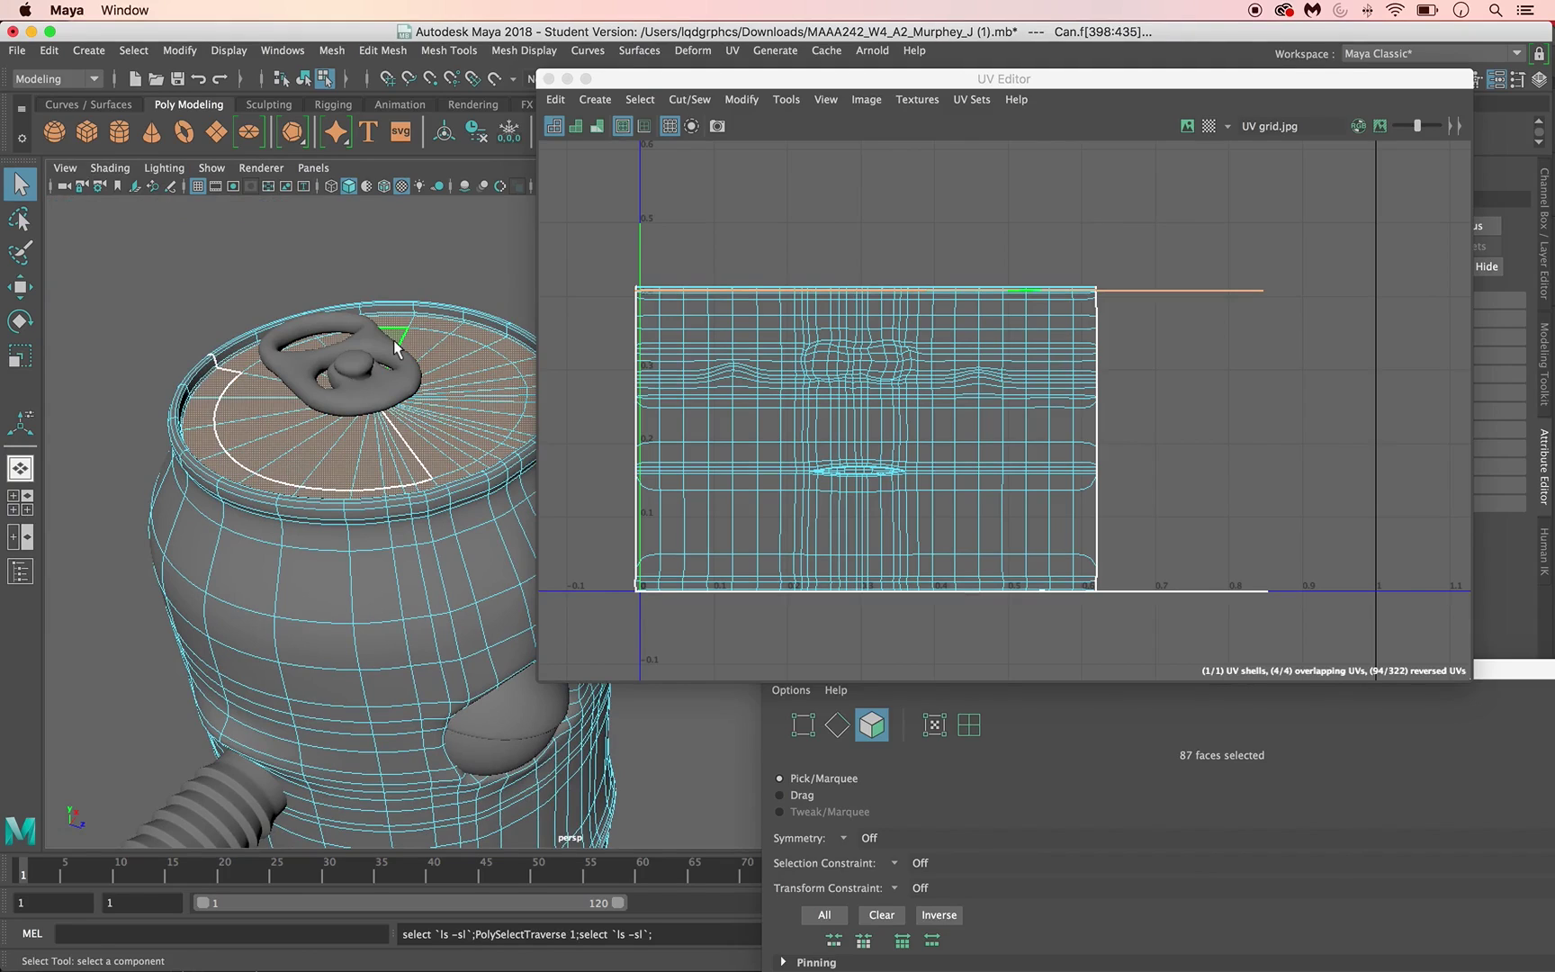
{"action": "key", "text": "shift+comma"}
{"action": "key", "text": "shift+comma"}
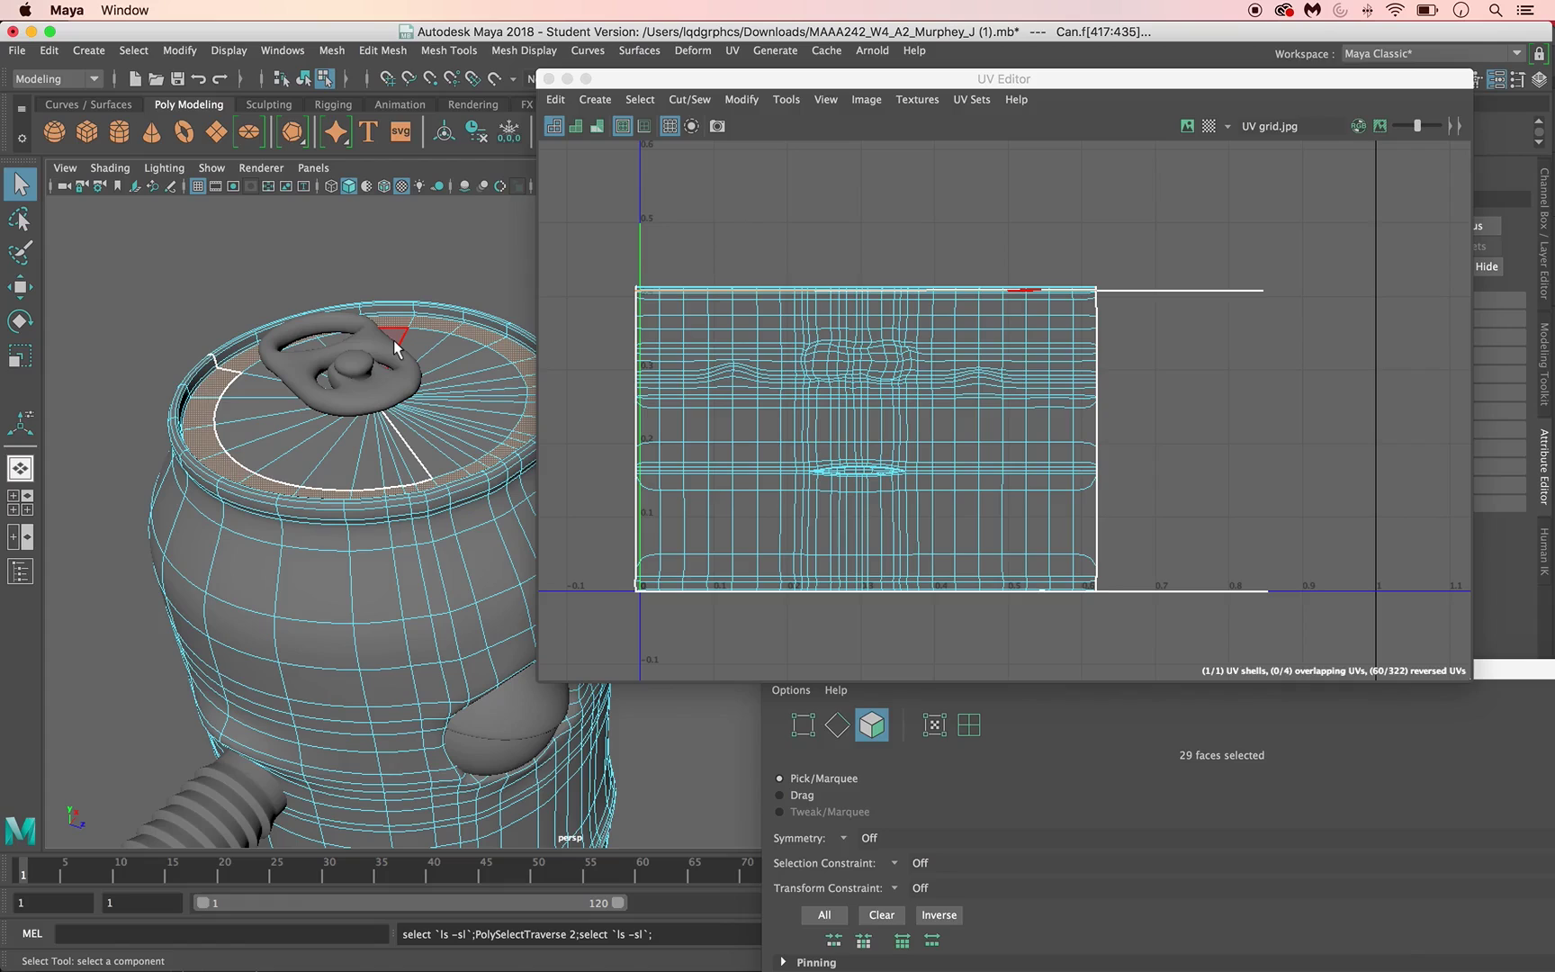
Grow the lid's face selection outward twice and apply a planar UV projection to the selected lid faces.
{"action": "key", "text": "shift+period"}
{"action": "key", "text": "shift+period"}
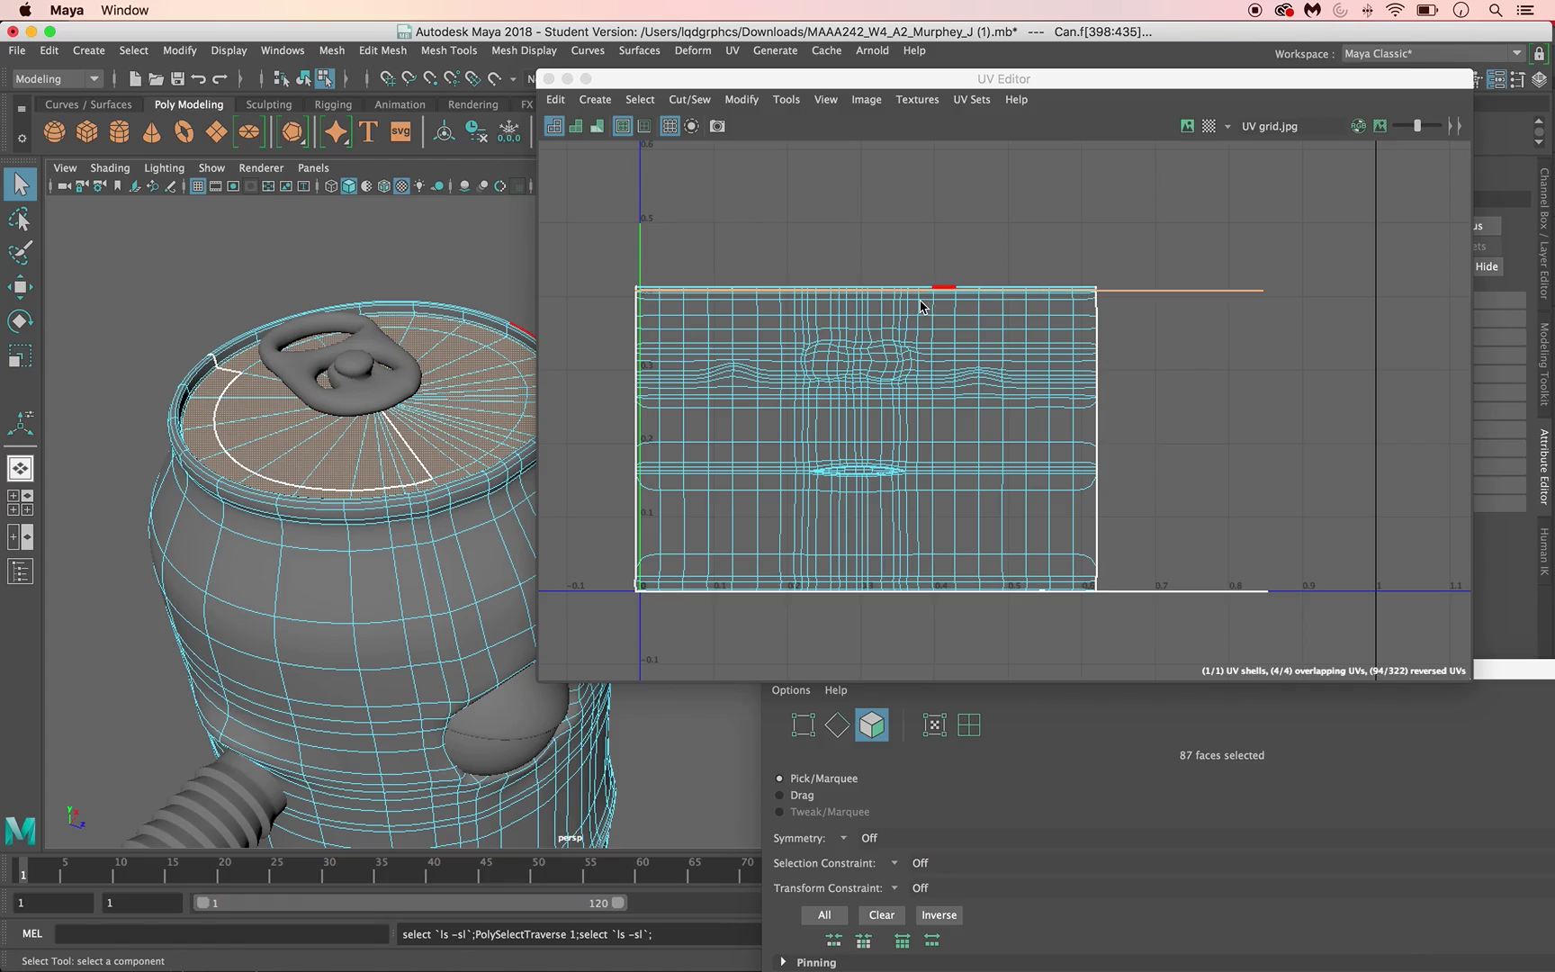
{"action": "scroll", "coordinate": [1174, 369], "scroll_direction": "down", "scroll_amount": 3}
{"action": "scroll", "coordinate": [1173, 368], "scroll_direction": "down", "scroll_amount": 3}
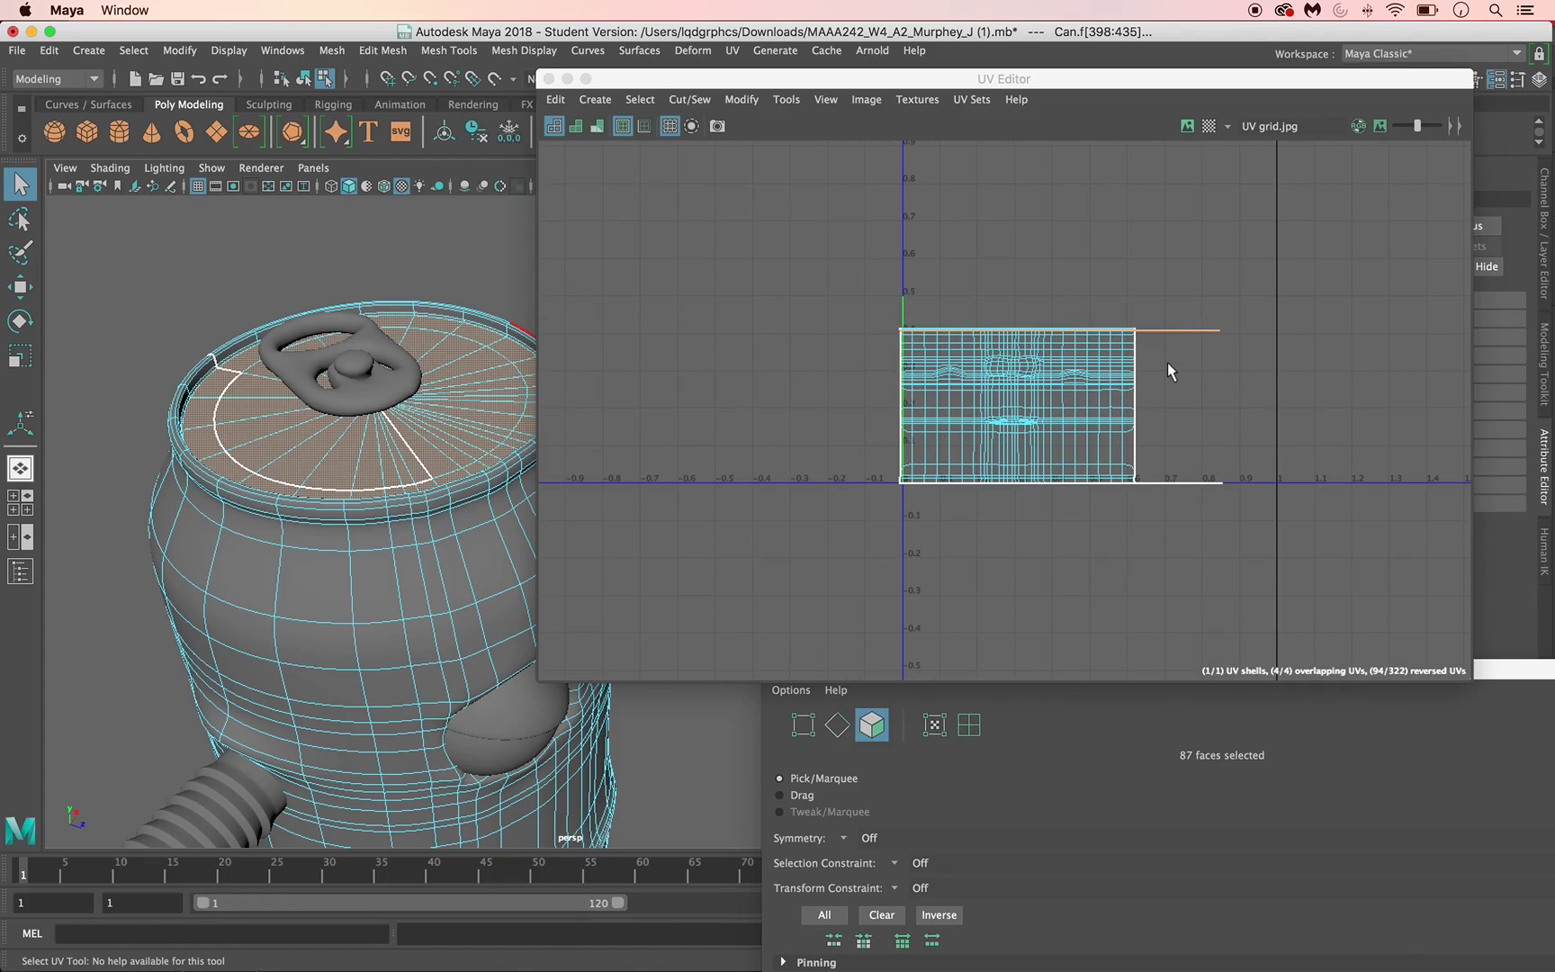
{"action": "left_click", "coordinate": [595, 100]}
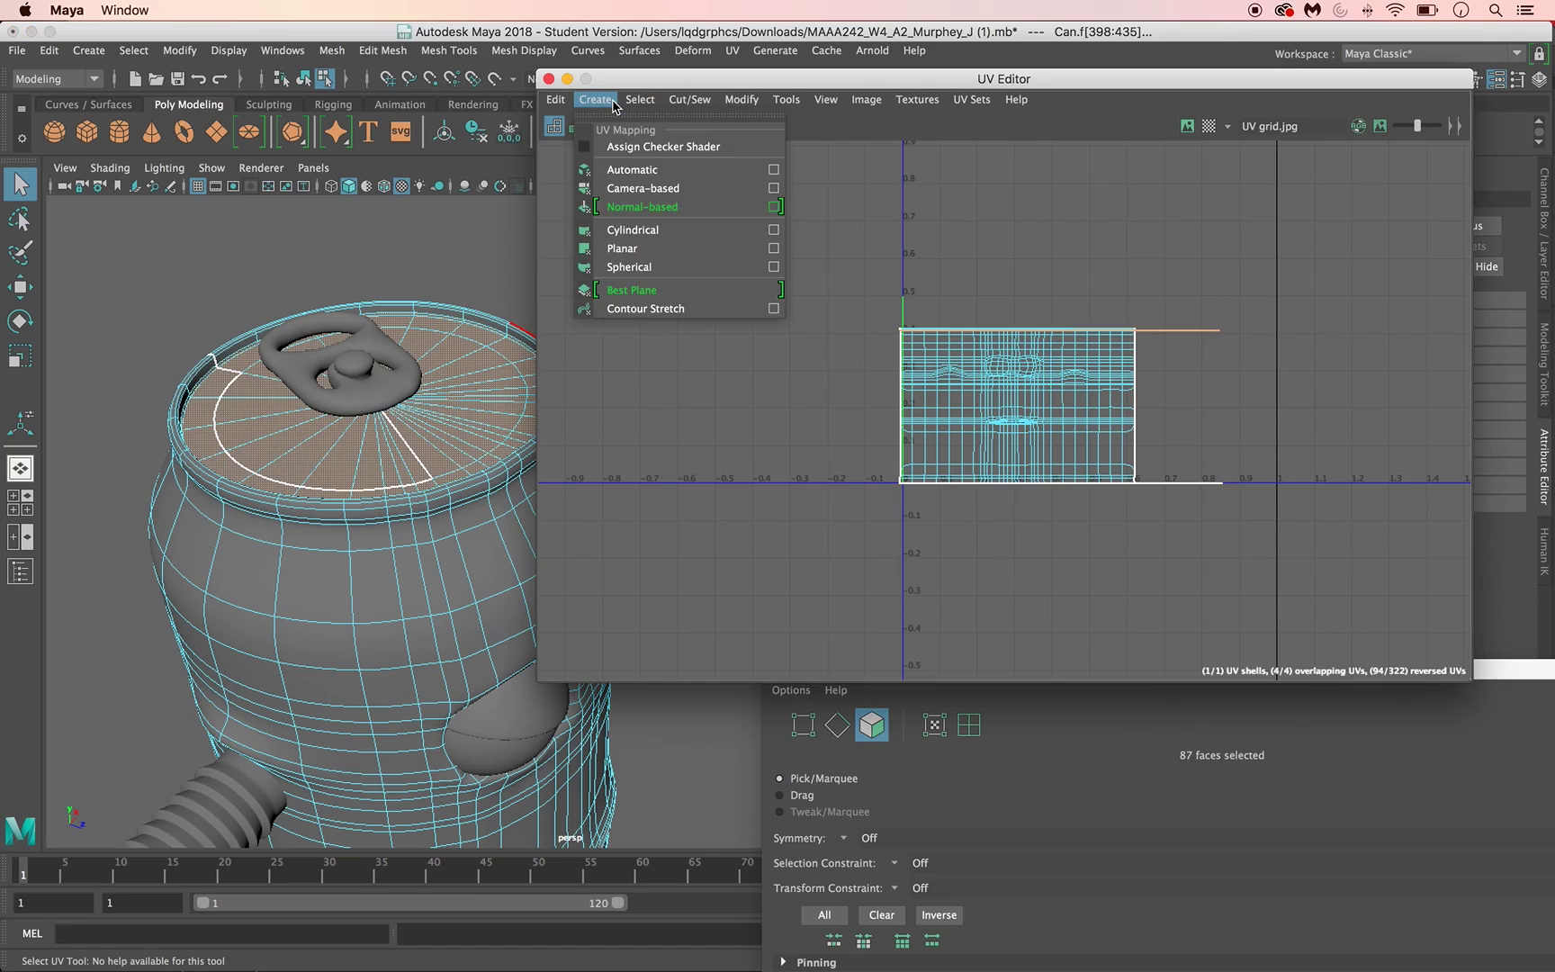
{"action": "left_click", "coordinate": [634, 248]}
{"action": "left_click_drag", "start_coordinate": [1163, 261], "coordinate": [1161, 293]}
{"action": "left_click_drag", "start_coordinate": [1094, 384], "coordinate": [1094, 385]}
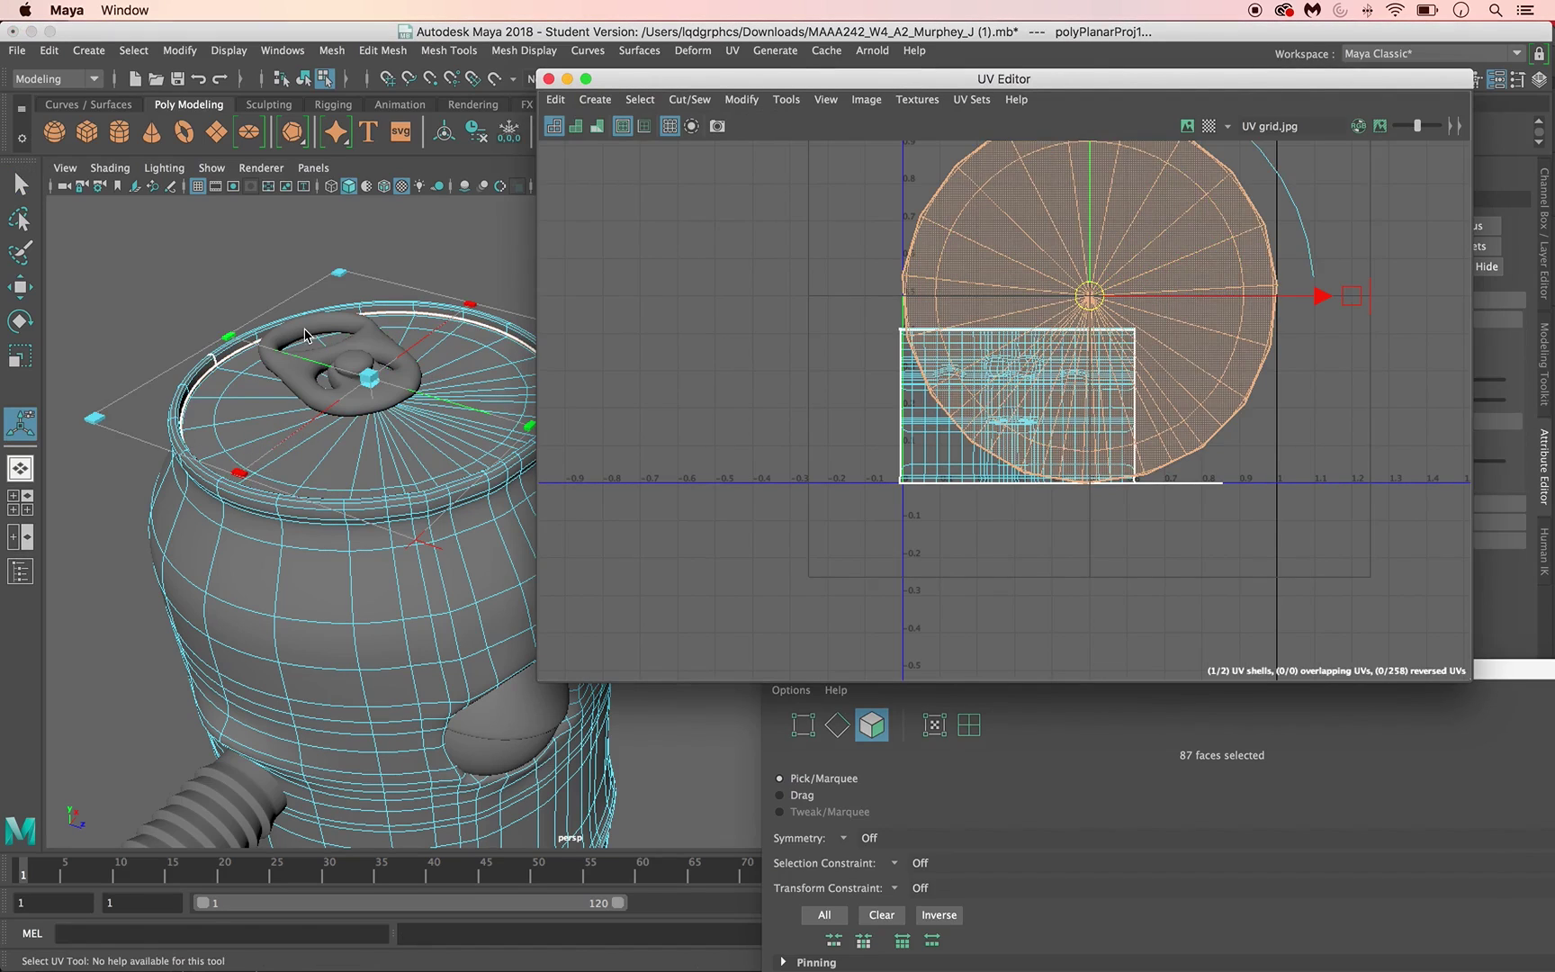
{"action": "left_click", "coordinate": [423, 342]}
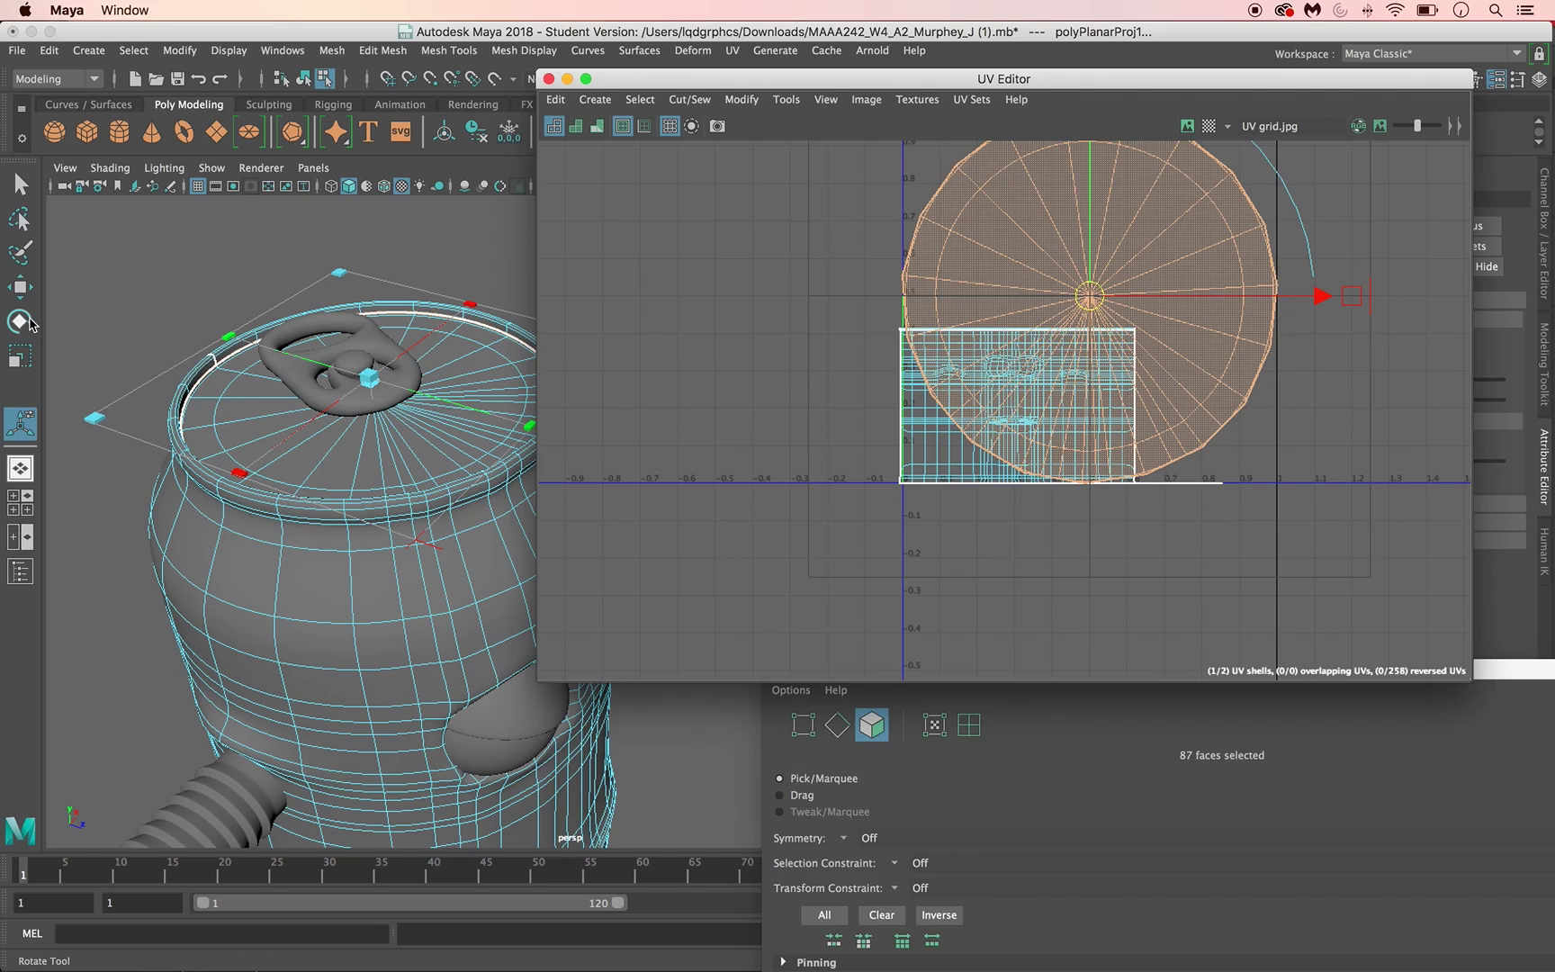
Scale the lid's circular UV shell down uniformly and place it beside the can body's rectangular shell.
{"action": "left_click", "coordinate": [20, 357]}
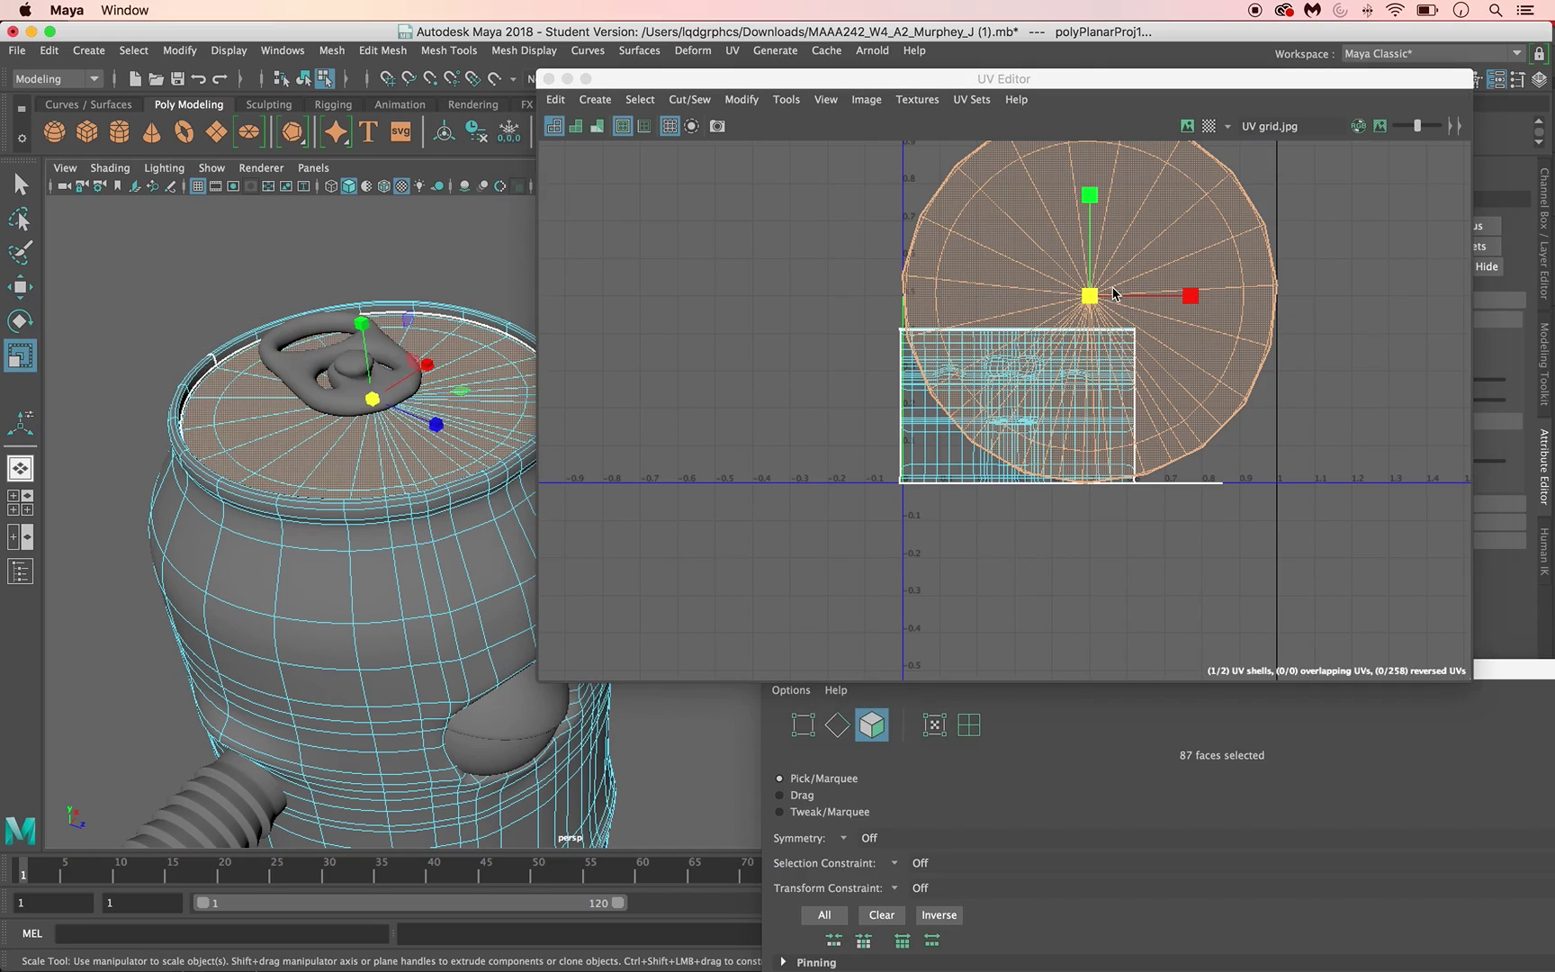
{"action": "left_click_drag", "start_coordinate": [1091, 296], "coordinate": [1015, 351]}
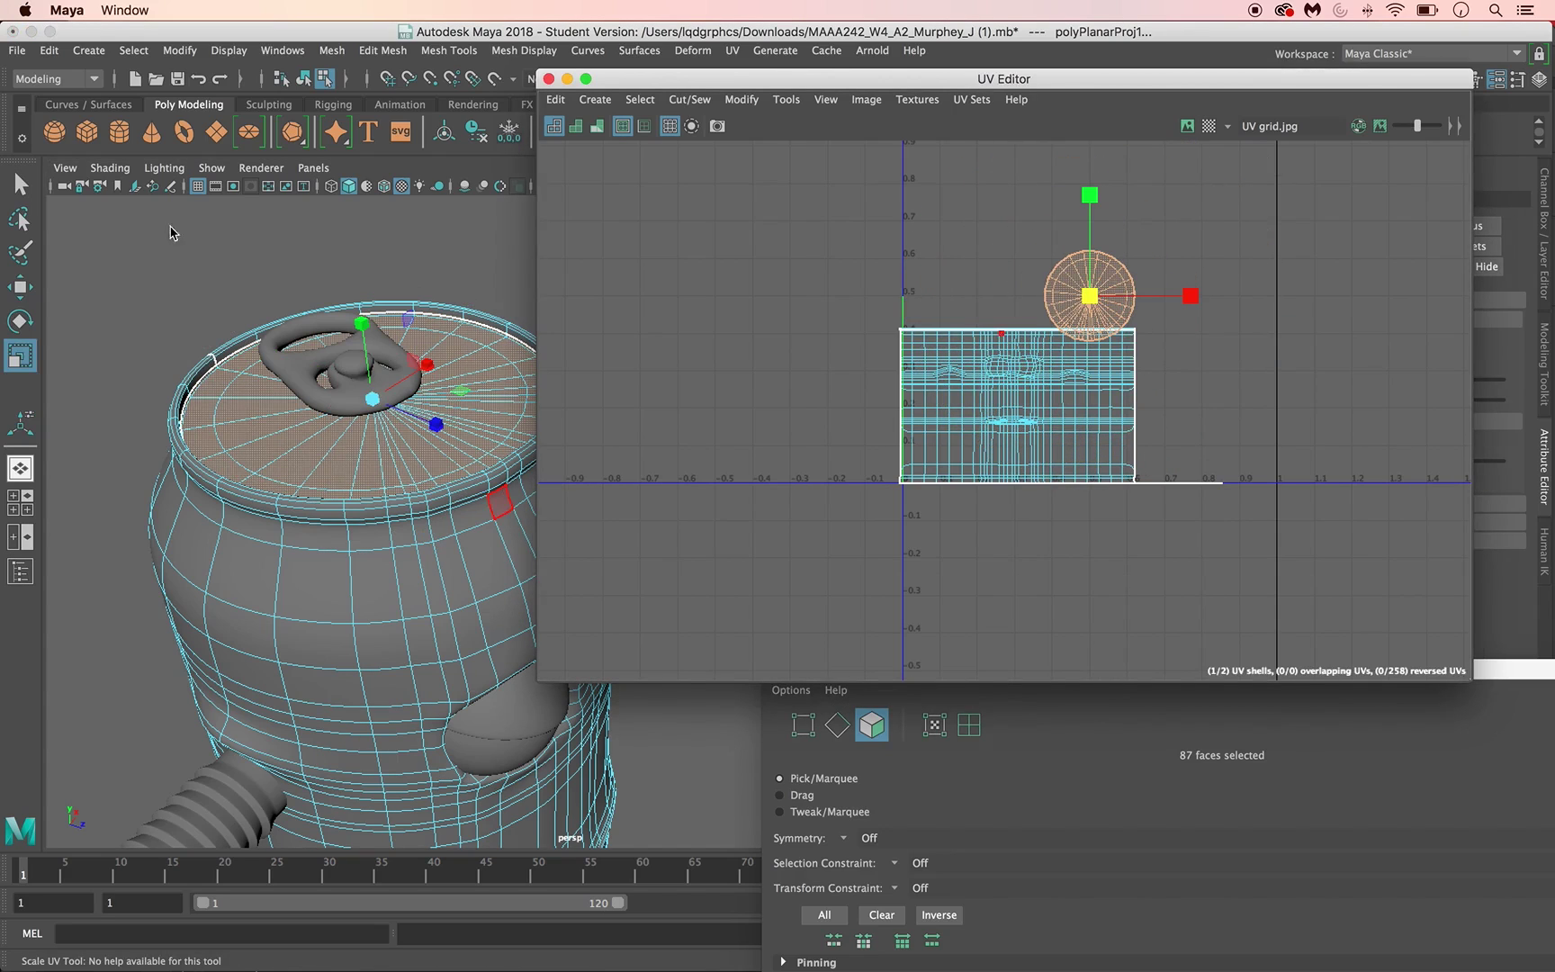
{"action": "left_click", "coordinate": [19, 288]}
{"action": "left_click_drag", "start_coordinate": [1197, 297], "coordinate": [1330, 315]}
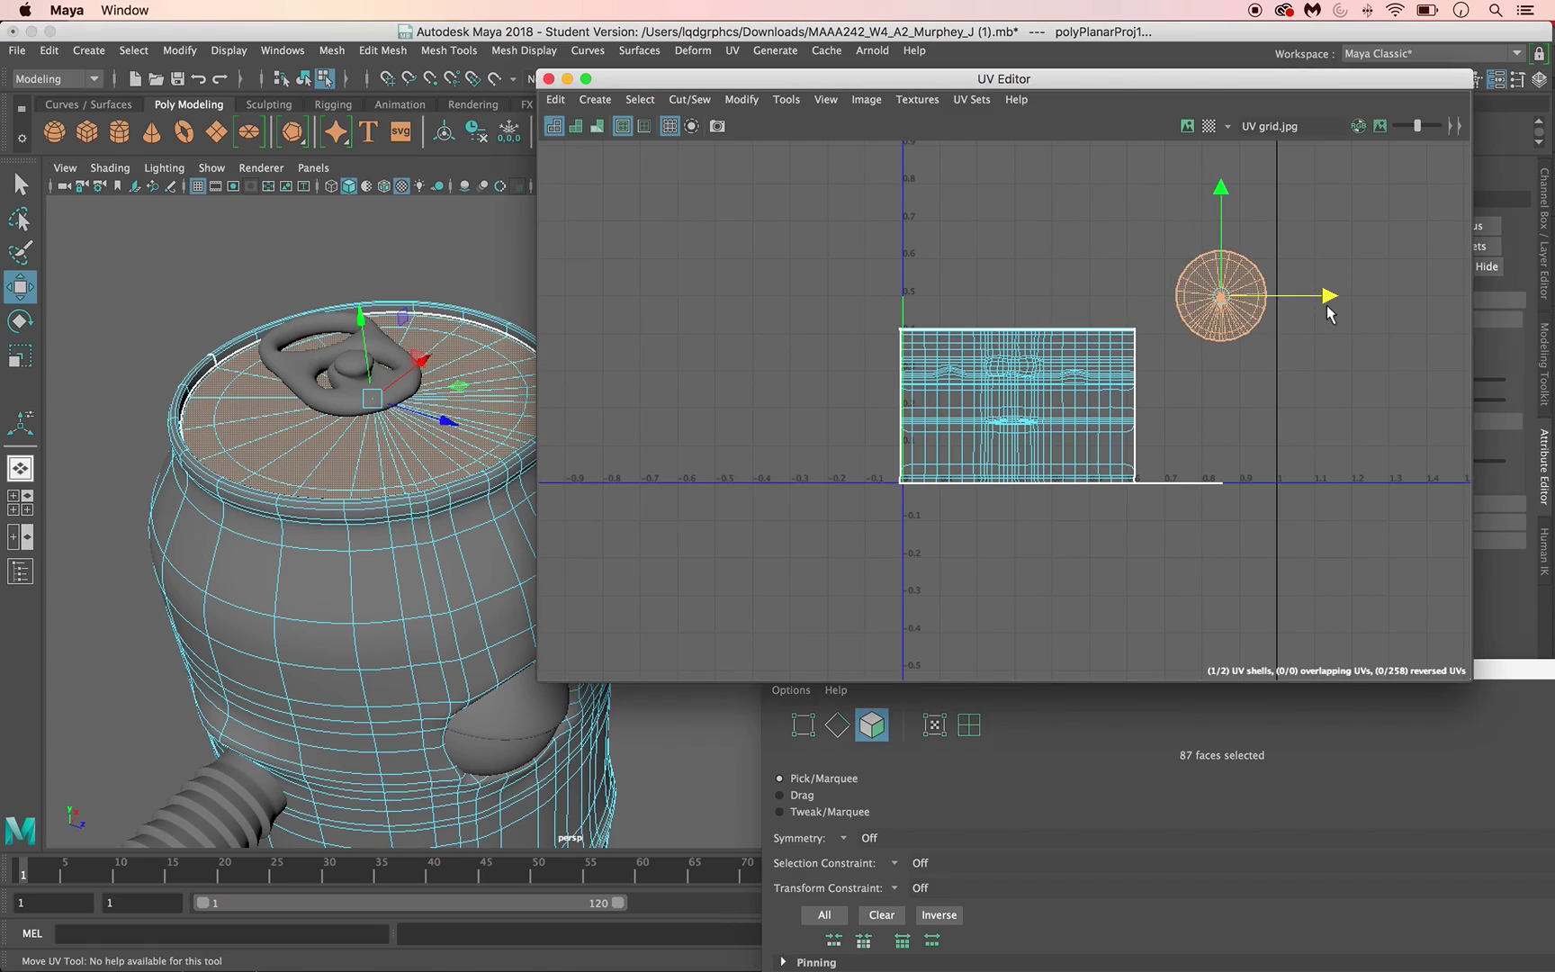
{"action": "left_click_drag", "start_coordinate": [1220, 191], "coordinate": [1216, 251]}
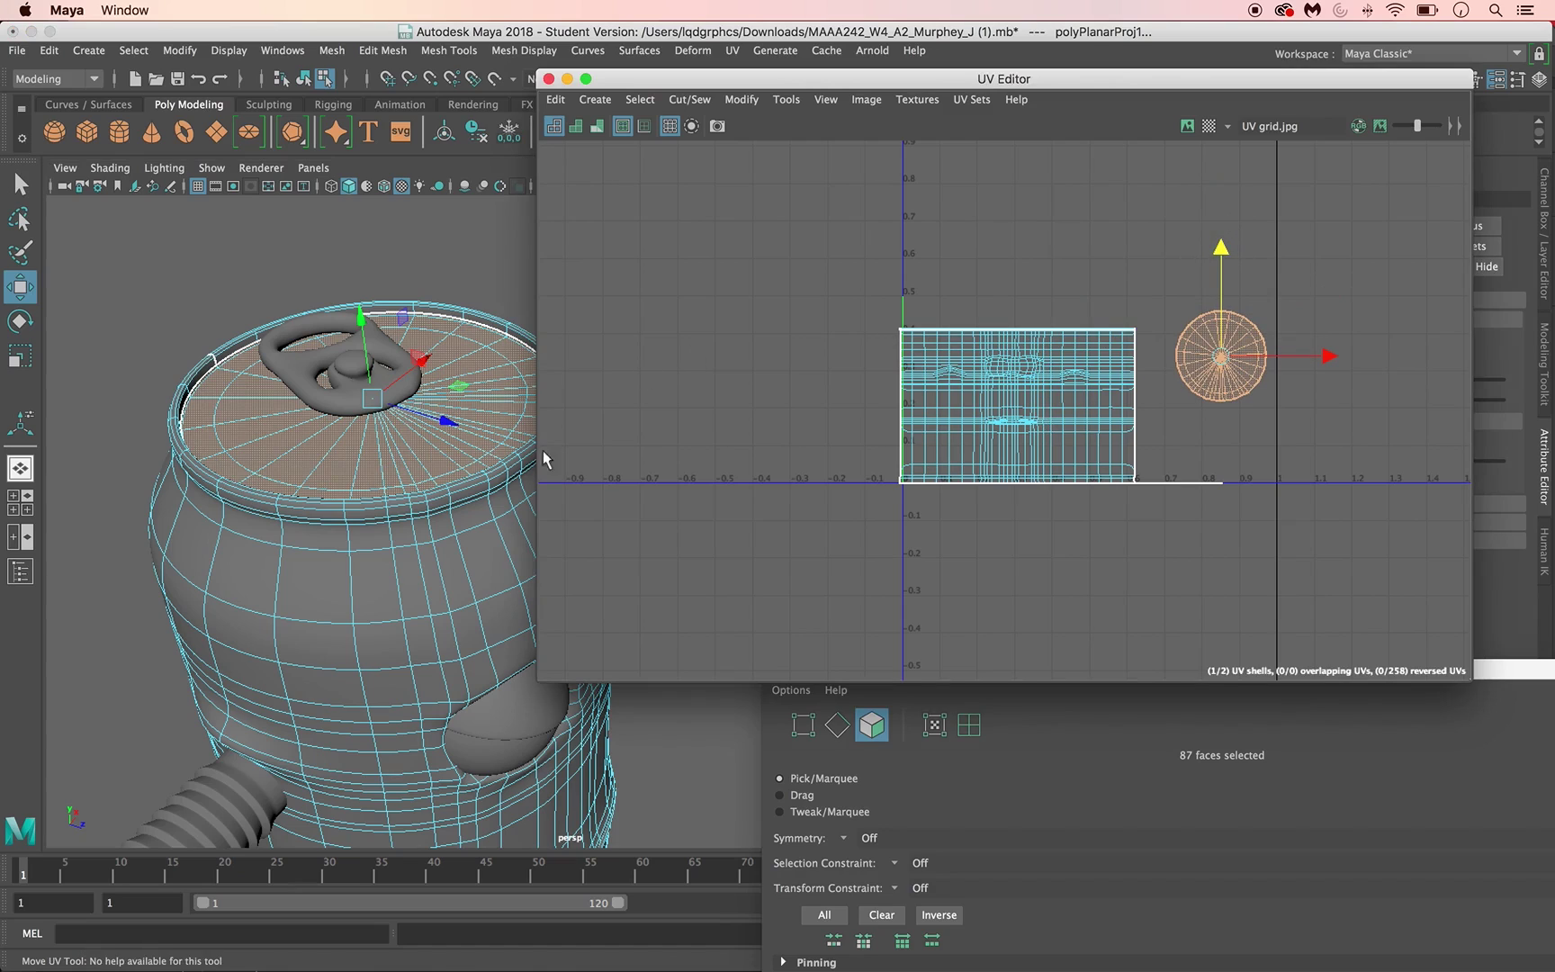
Select the ring of wedge faces on the can's base, grow the selection once, and apply a planar UV projection.
{"action": "left_click_drag", "start_coordinate": [401, 495], "coordinate": [294, 294], "text": "alt"}
{"action": "key", "text": "q"}
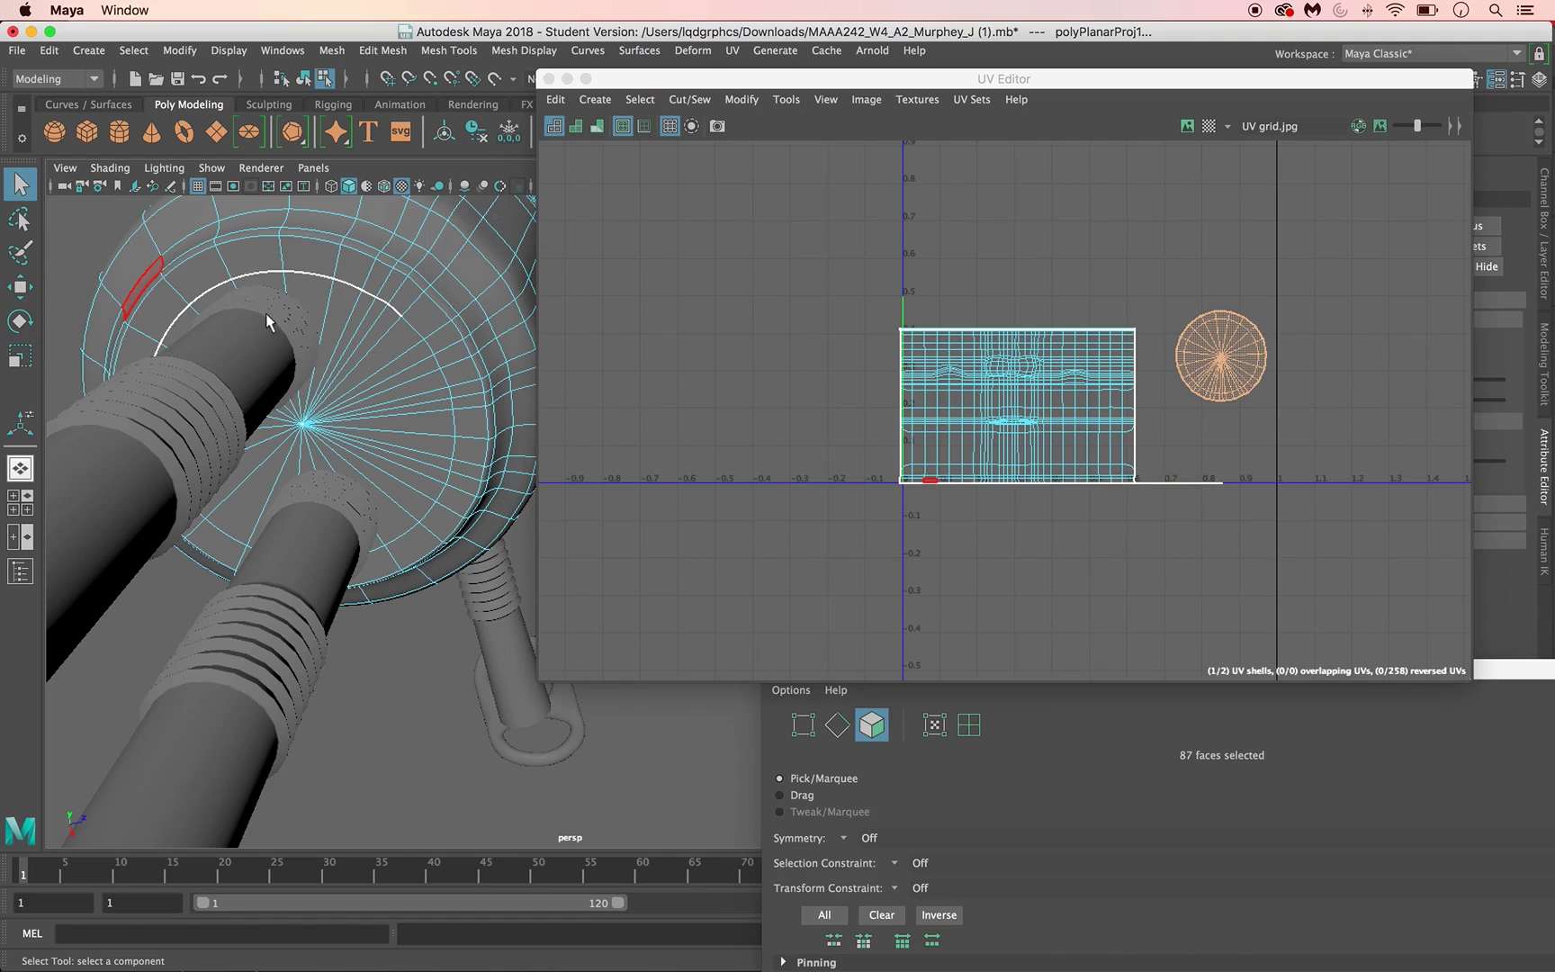
{"action": "left_click", "coordinate": [318, 304]}
{"action": "double_click", "coordinate": [333, 311], "text": "shift"}
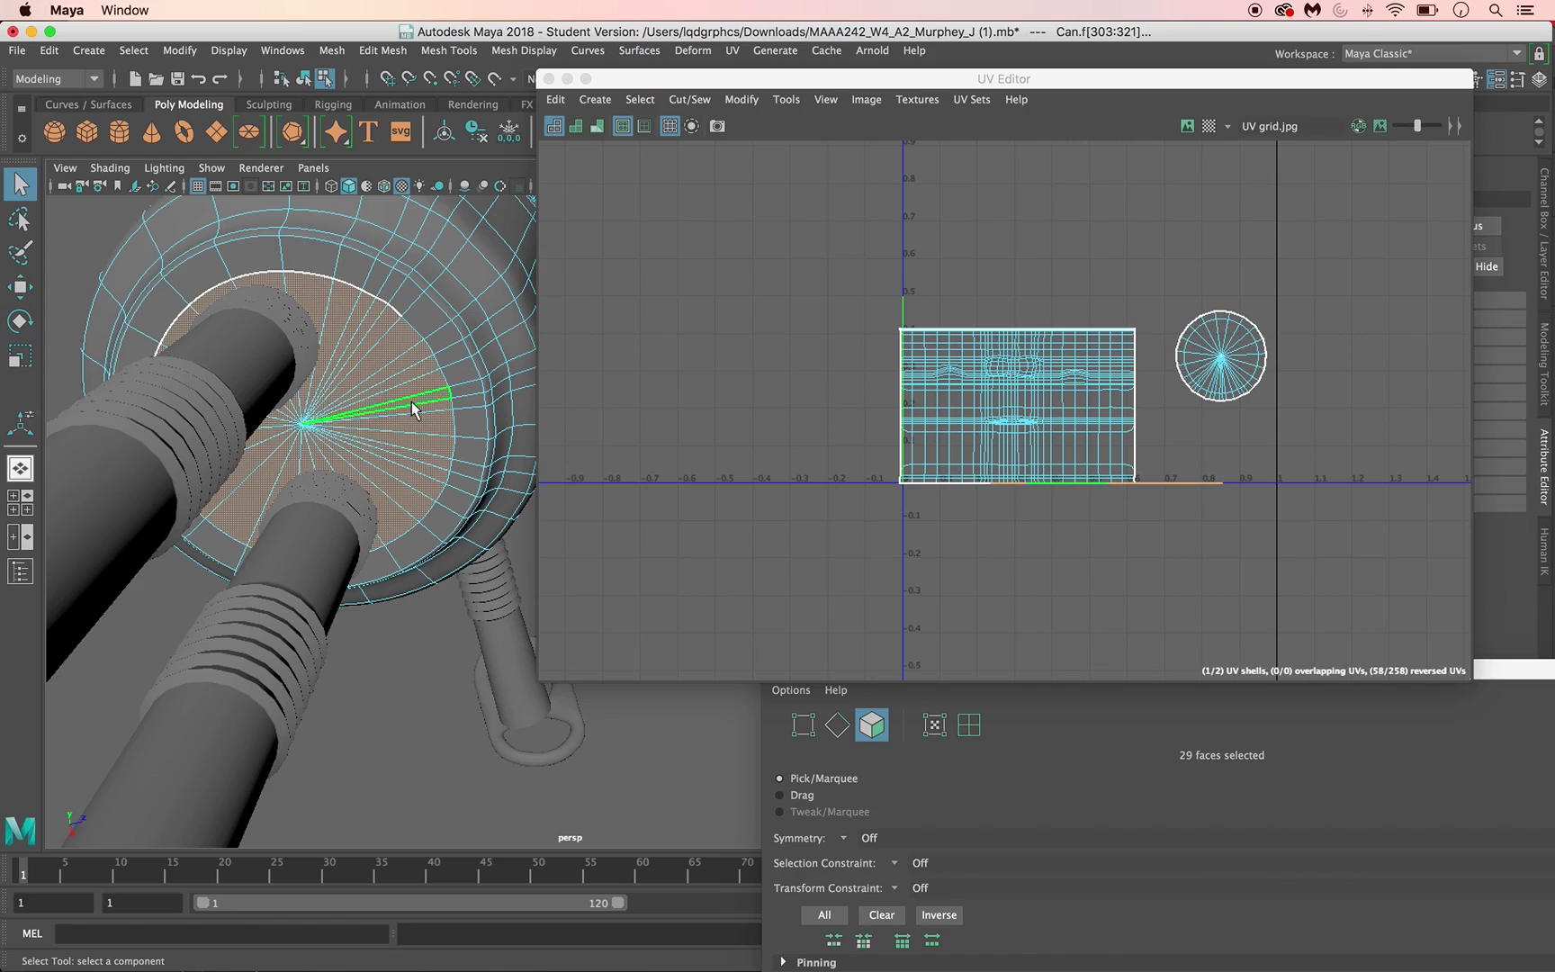
{"action": "key", "text": "shift+period"}
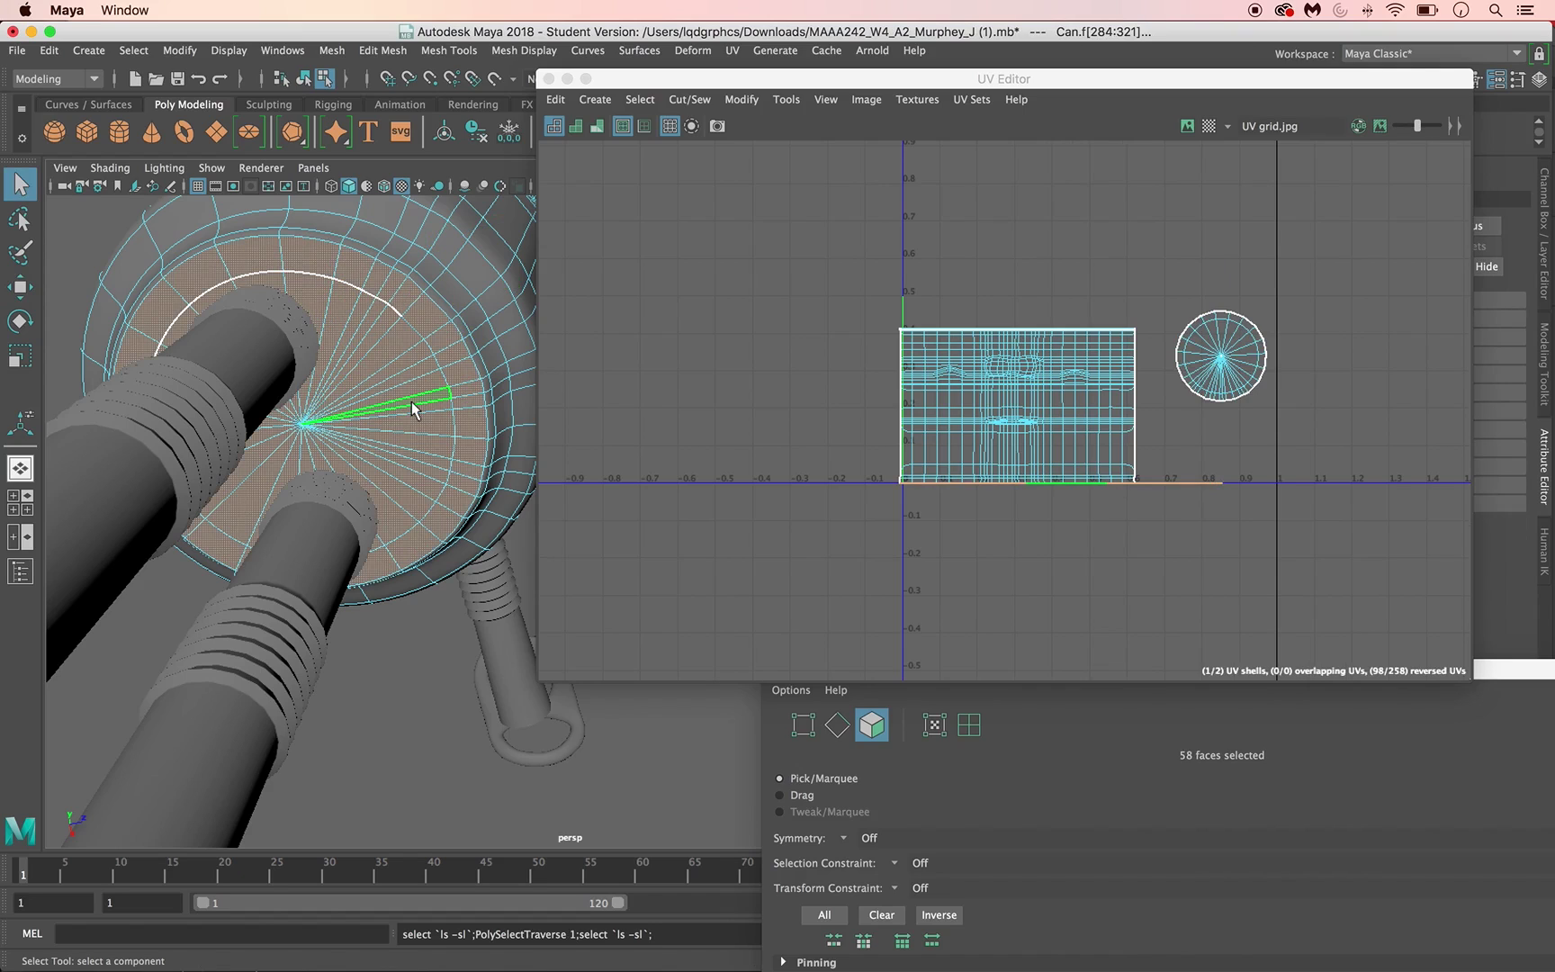
{"action": "left_click", "coordinate": [594, 99]}
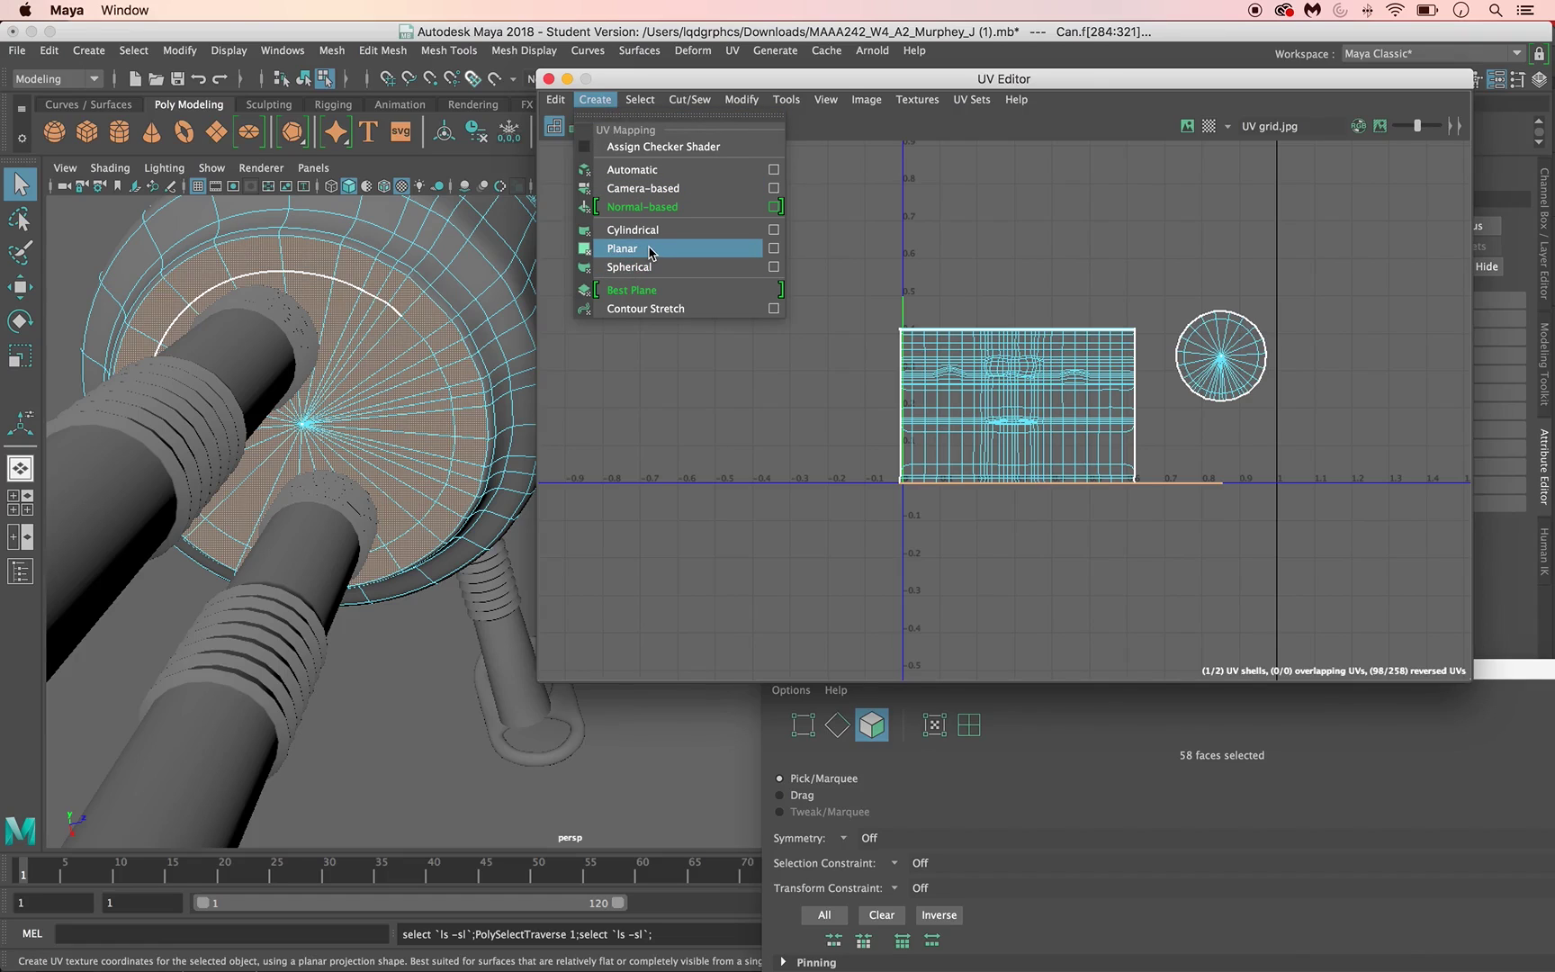
{"action": "left_click", "coordinate": [650, 250]}
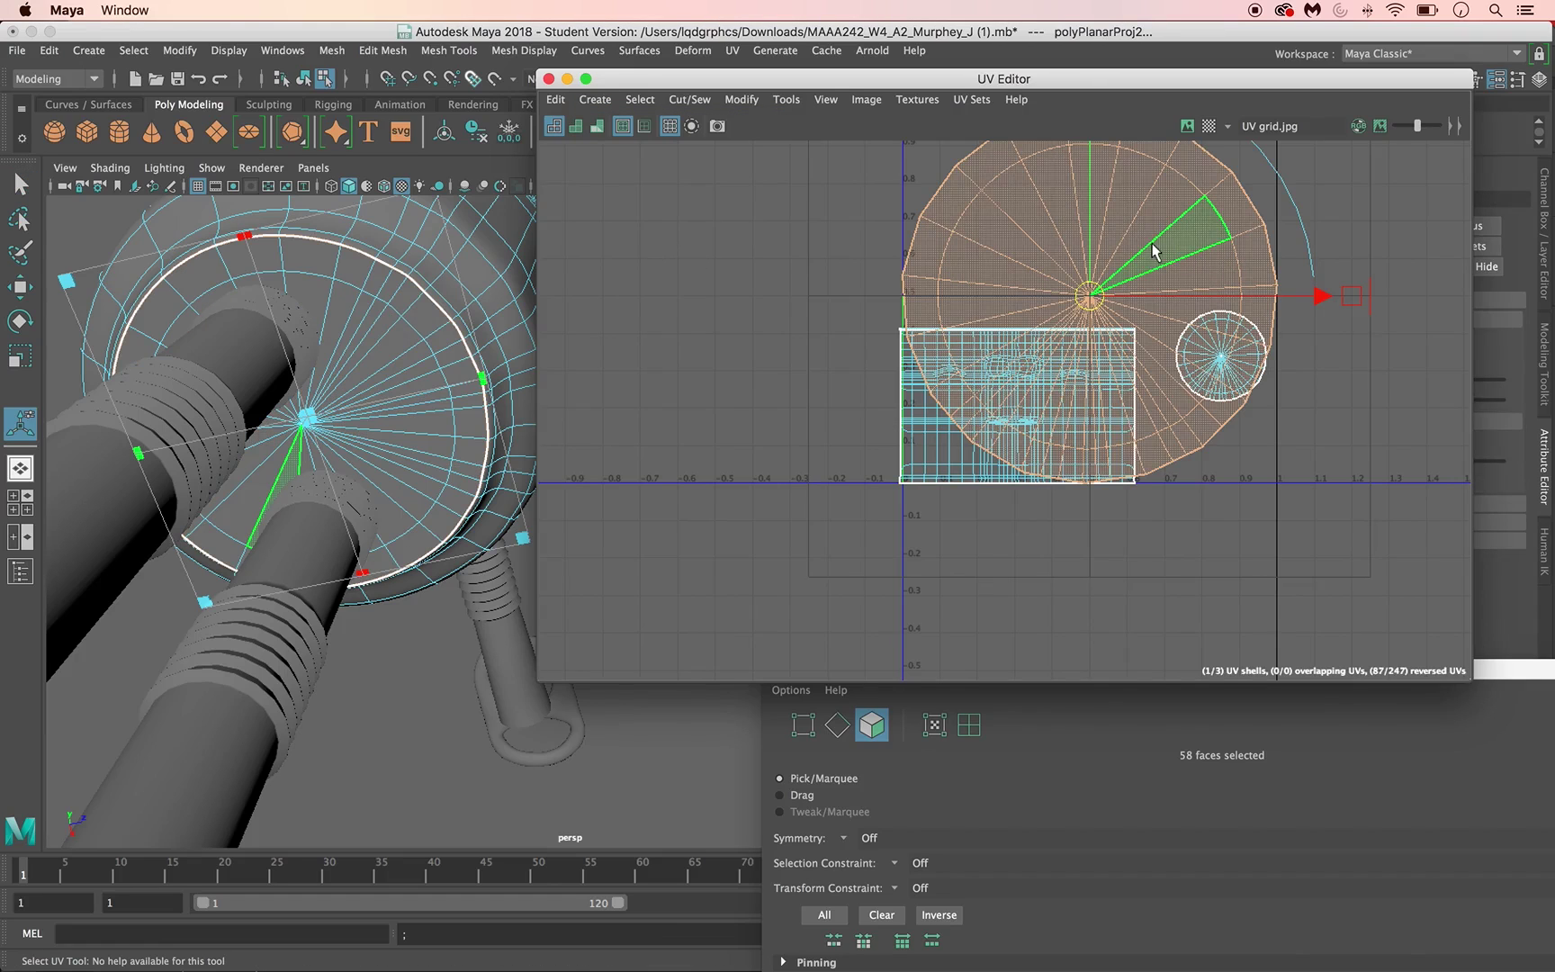
Try a planar UV projection of the base faces from the X axis.
{"action": "left_click", "coordinate": [595, 99]}
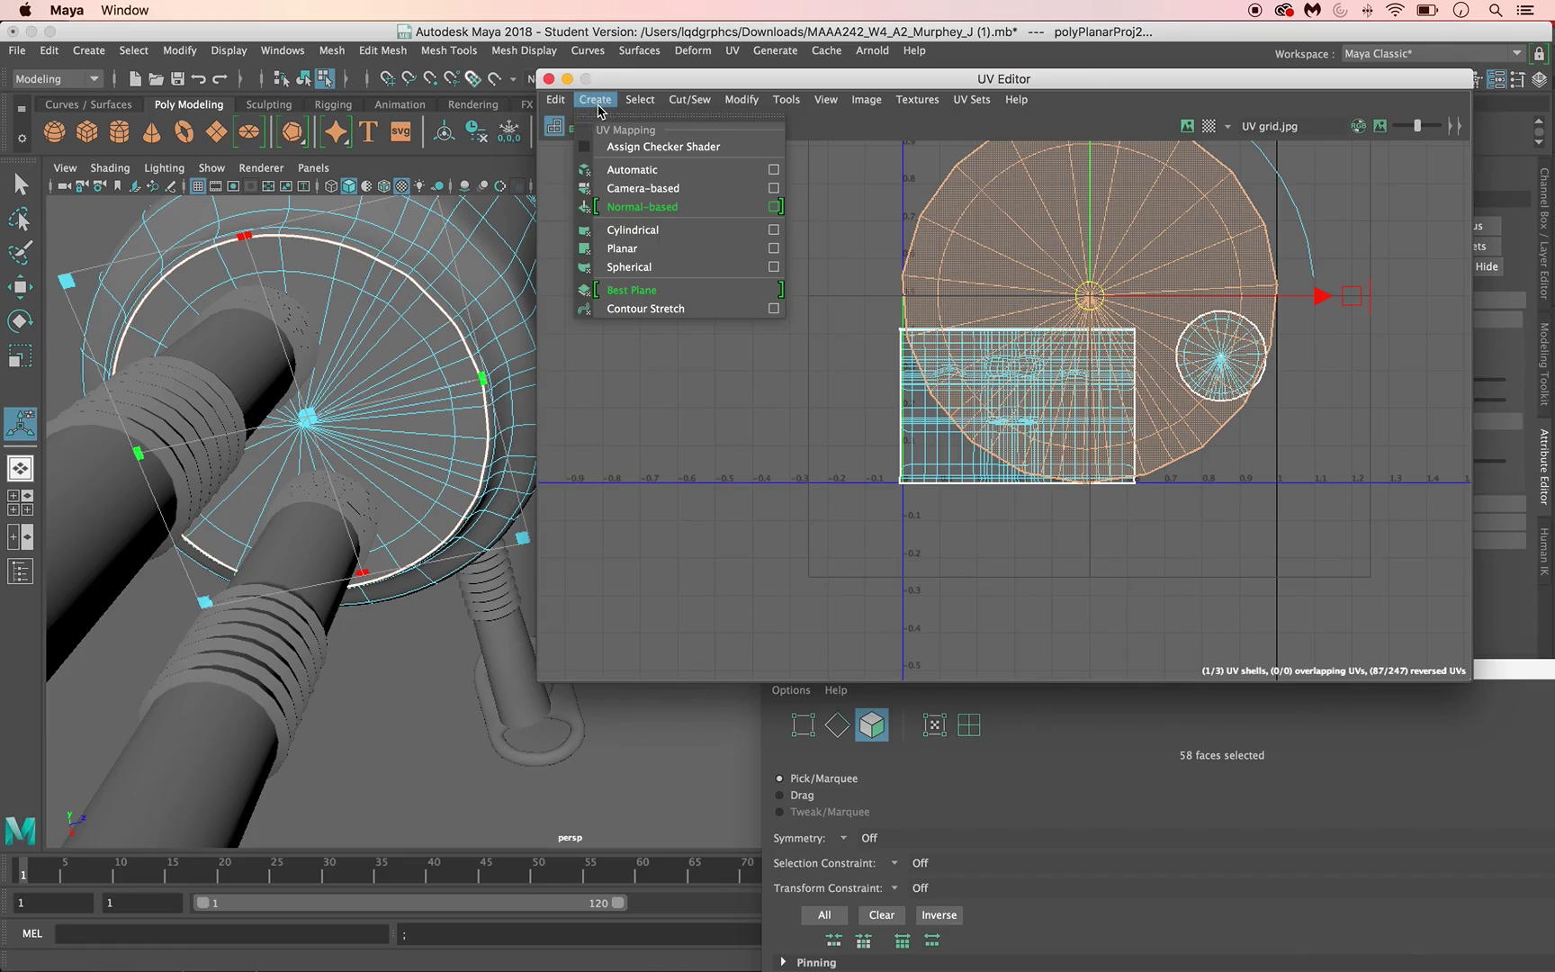
{"action": "left_click", "coordinate": [773, 248]}
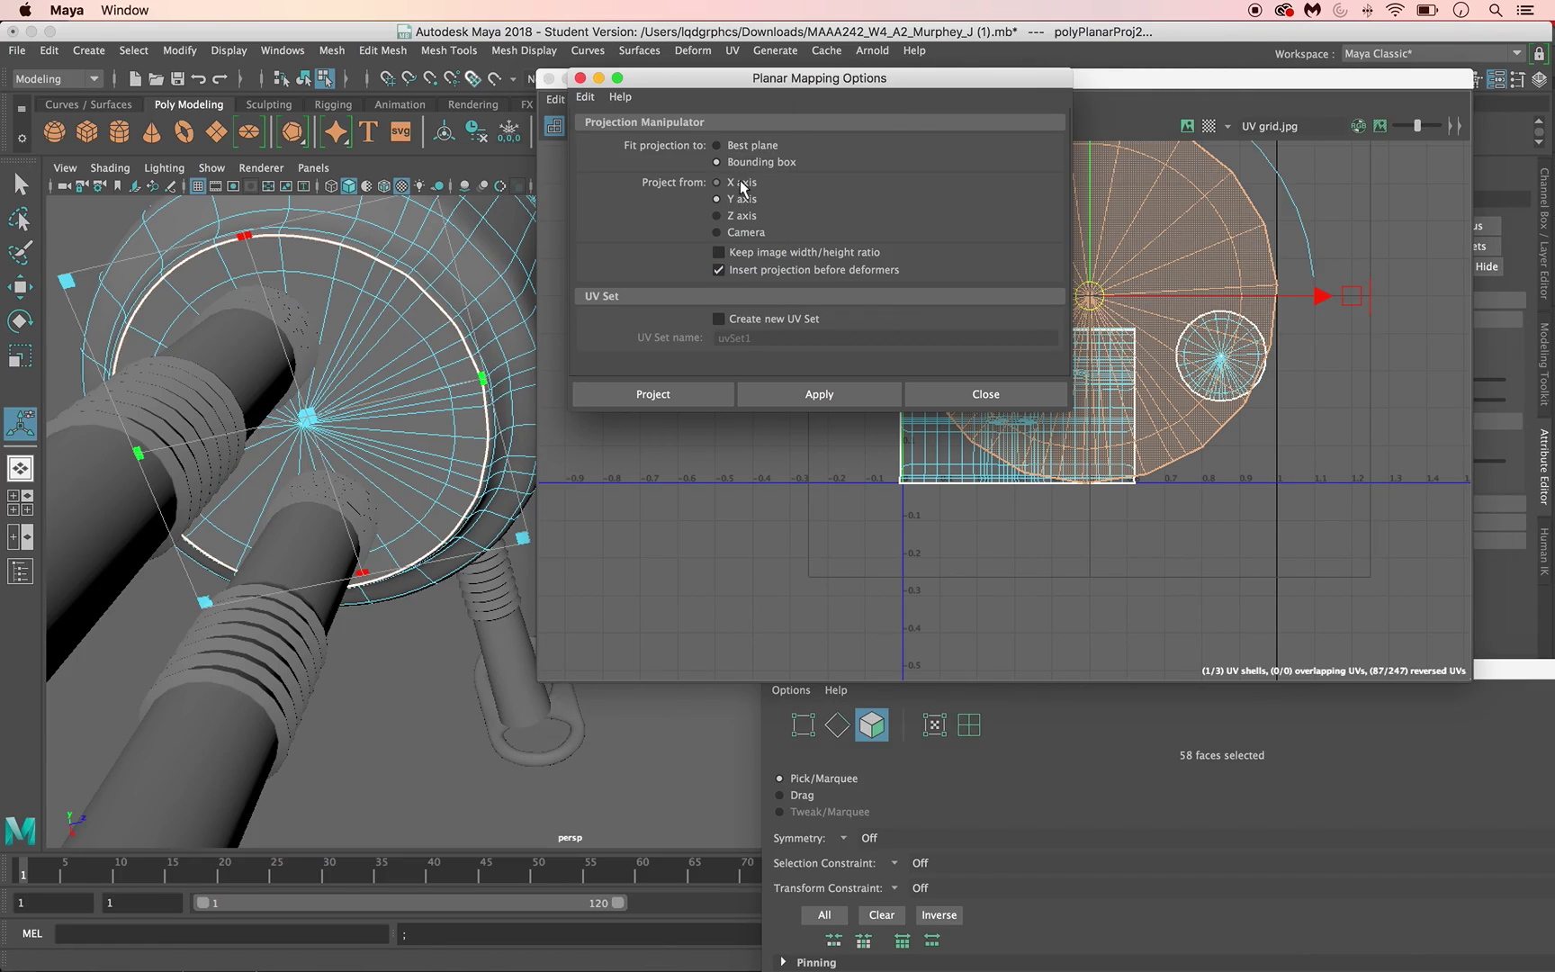
{"action": "left_click", "coordinate": [764, 396]}
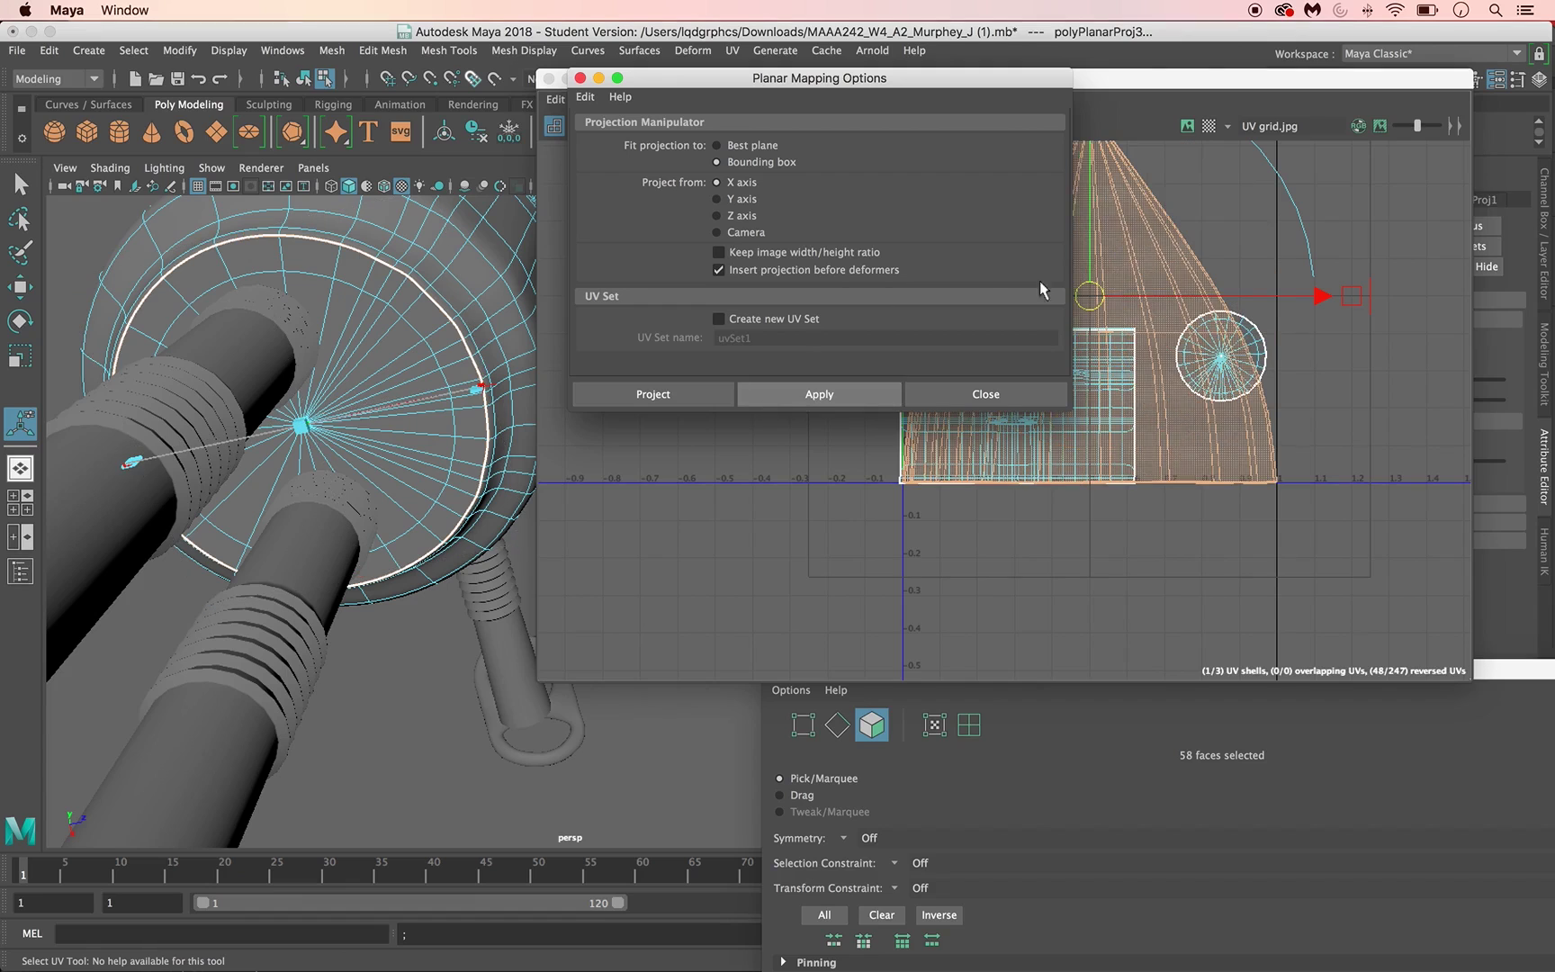
Reproject the base faces with planar mapping from the Y axis and close the mapping options.
{"action": "left_click_drag", "start_coordinate": [968, 84], "coordinate": [976, 120]}
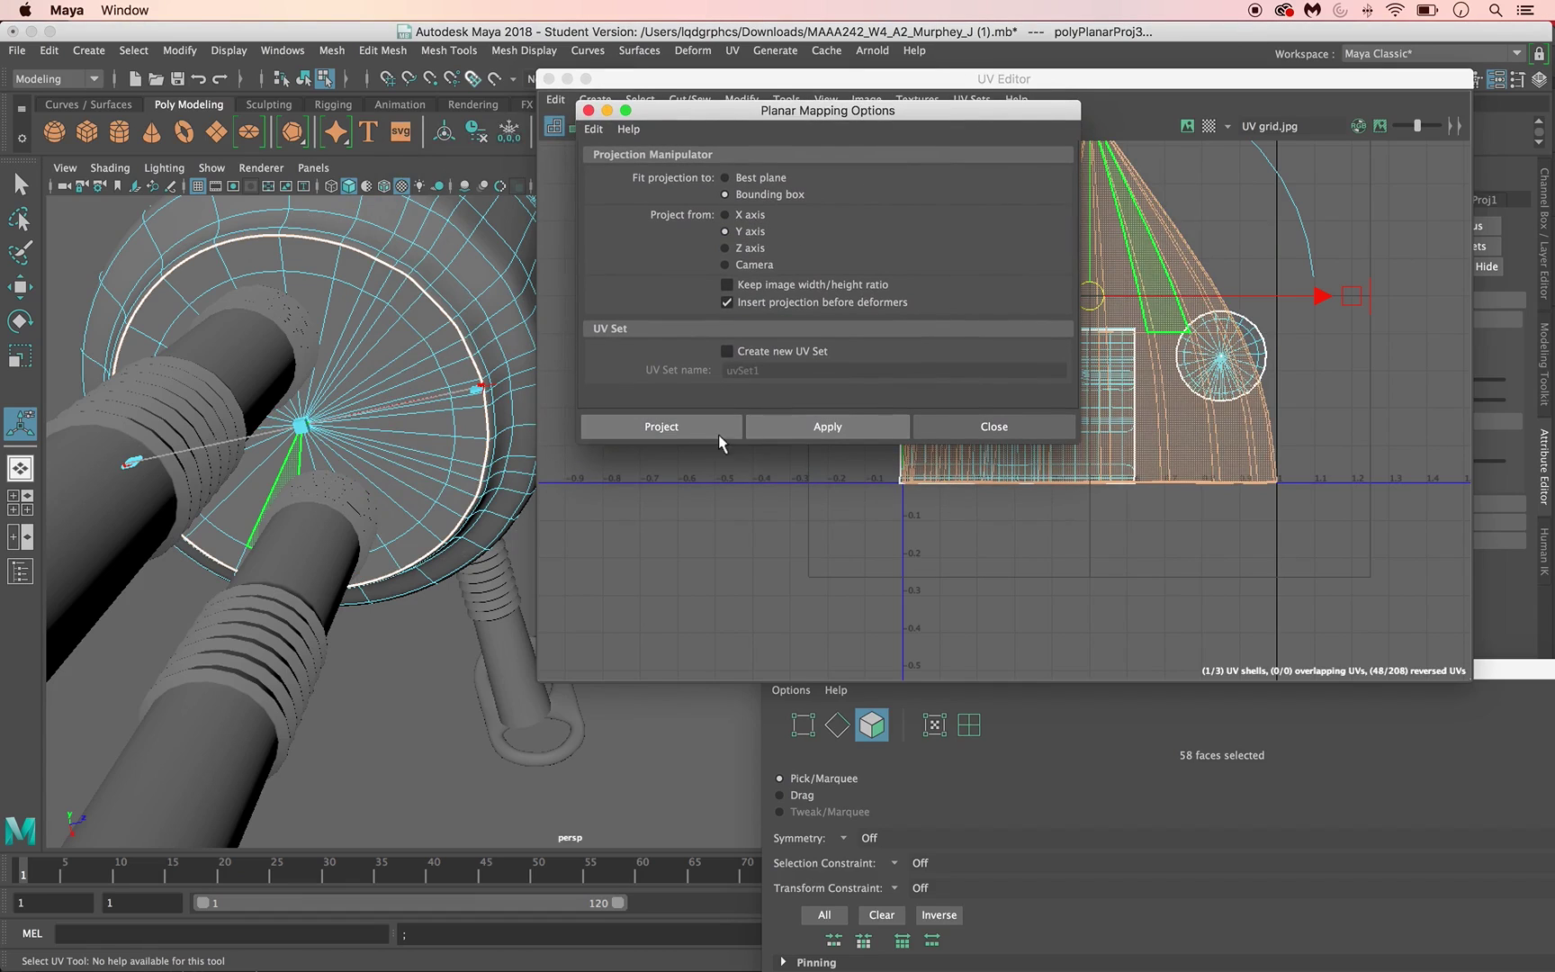
{"action": "left_click", "coordinate": [795, 432]}
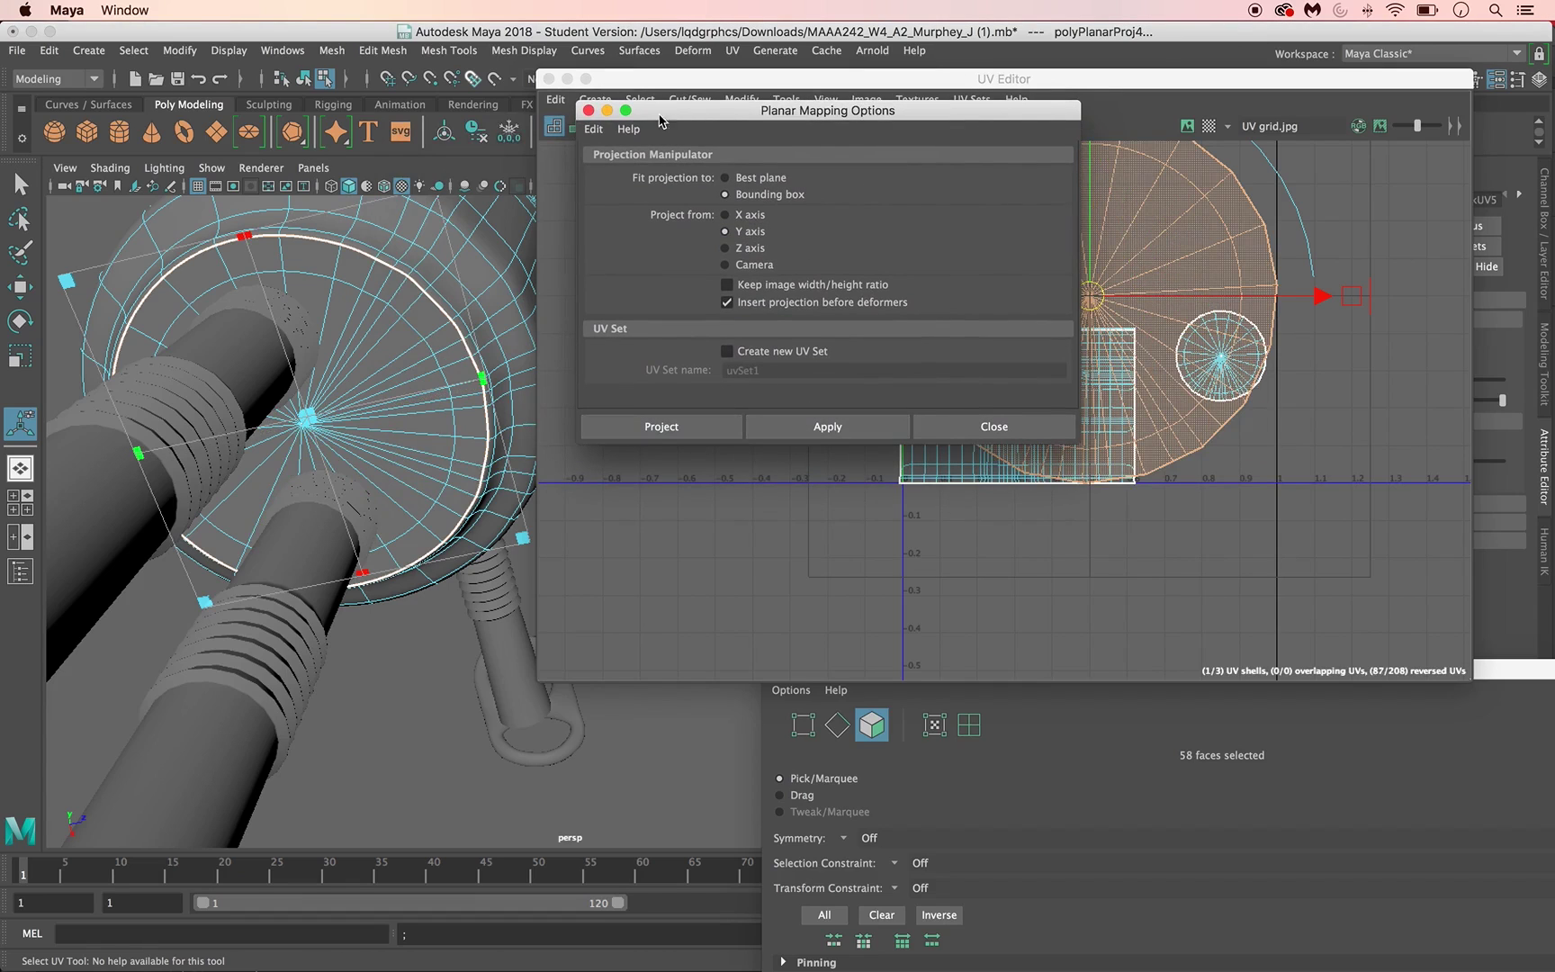
{"action": "left_click", "coordinate": [588, 110]}
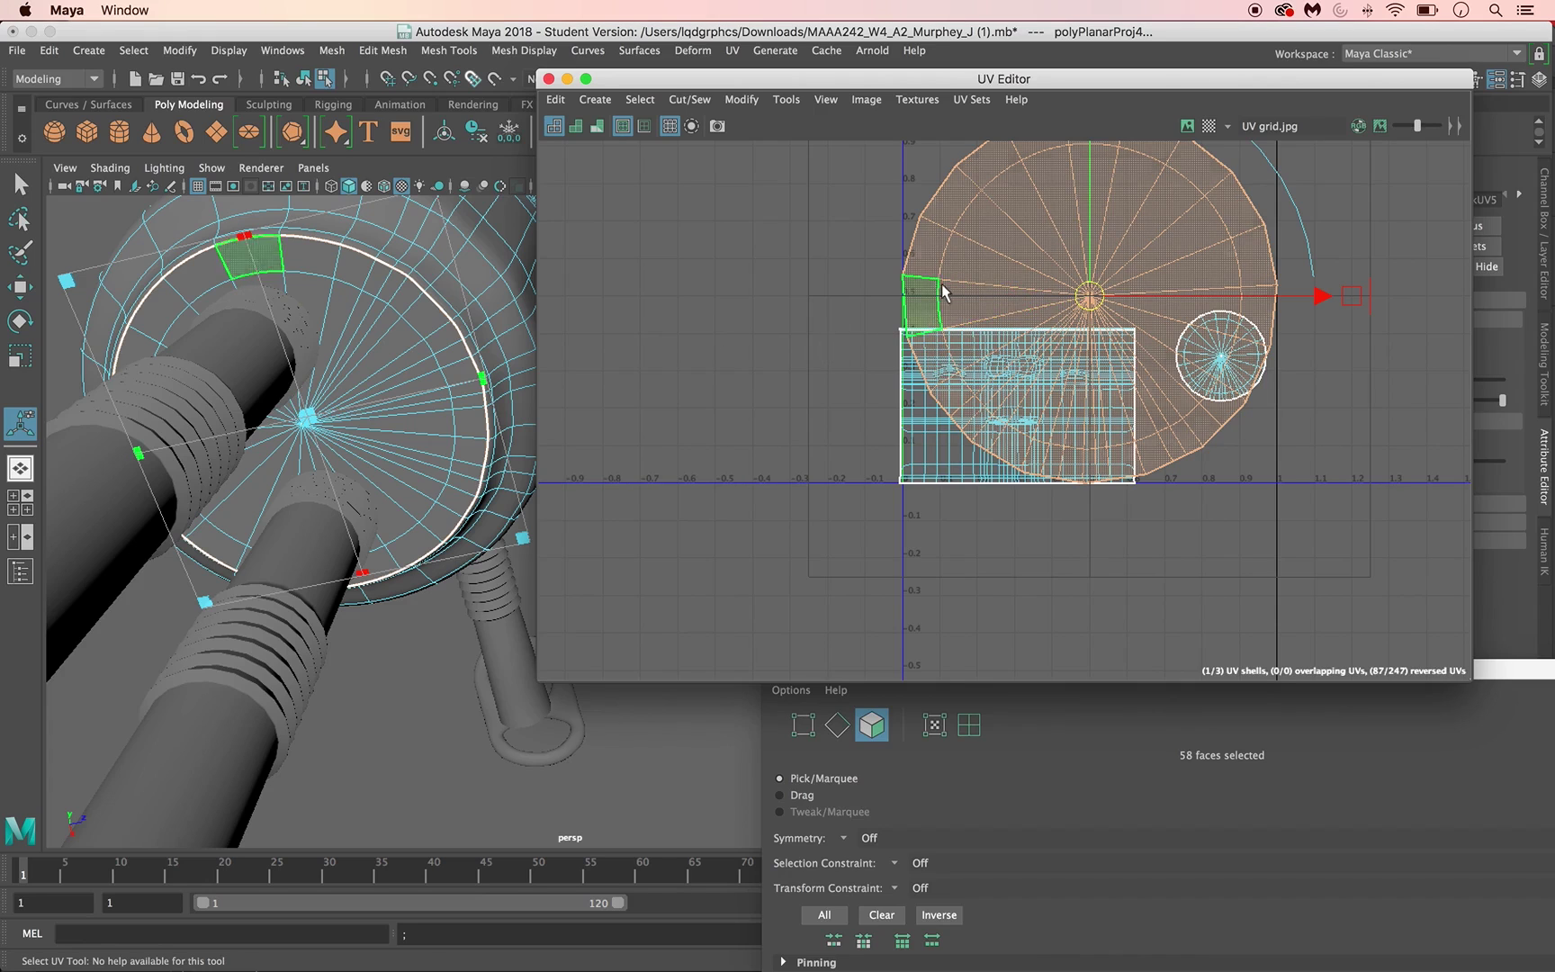
Scale the base's circular UV shell down uniformly and move it beside the can body's shell, below the lid's shell.
{"action": "left_click", "coordinate": [20, 357]}
{"action": "left_click_drag", "start_coordinate": [1090, 298], "coordinate": [936, 297]}
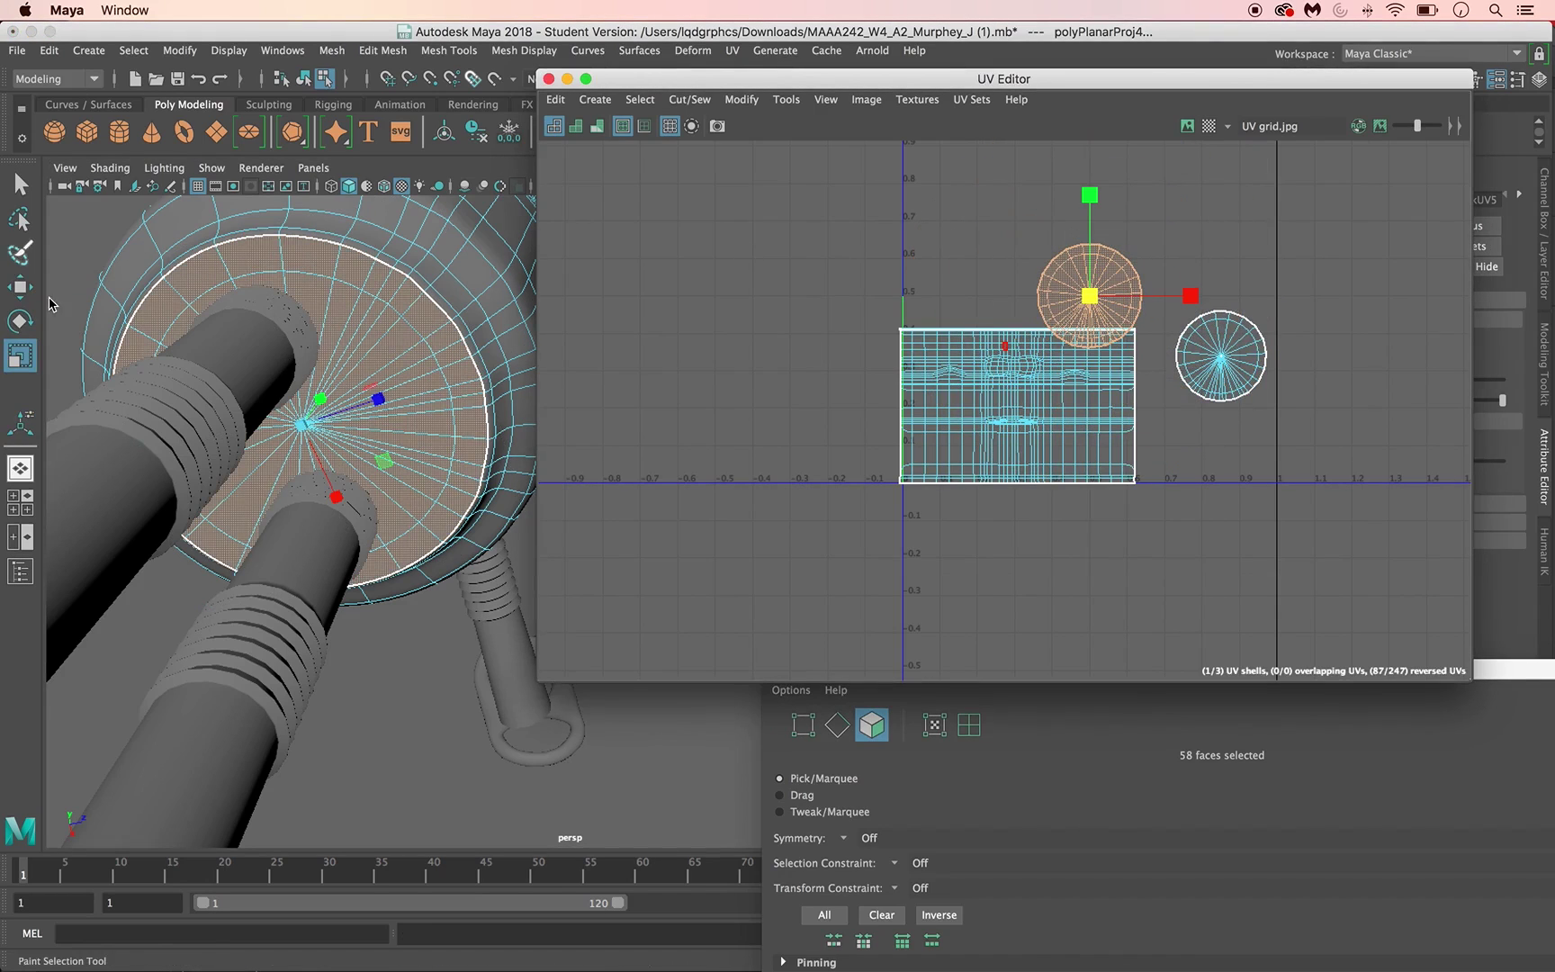
{"action": "left_click", "coordinate": [20, 288]}
{"action": "left_click_drag", "start_coordinate": [1170, 300], "coordinate": [1269, 295]}
{"action": "left_click_drag", "start_coordinate": [1208, 186], "coordinate": [1202, 337]}
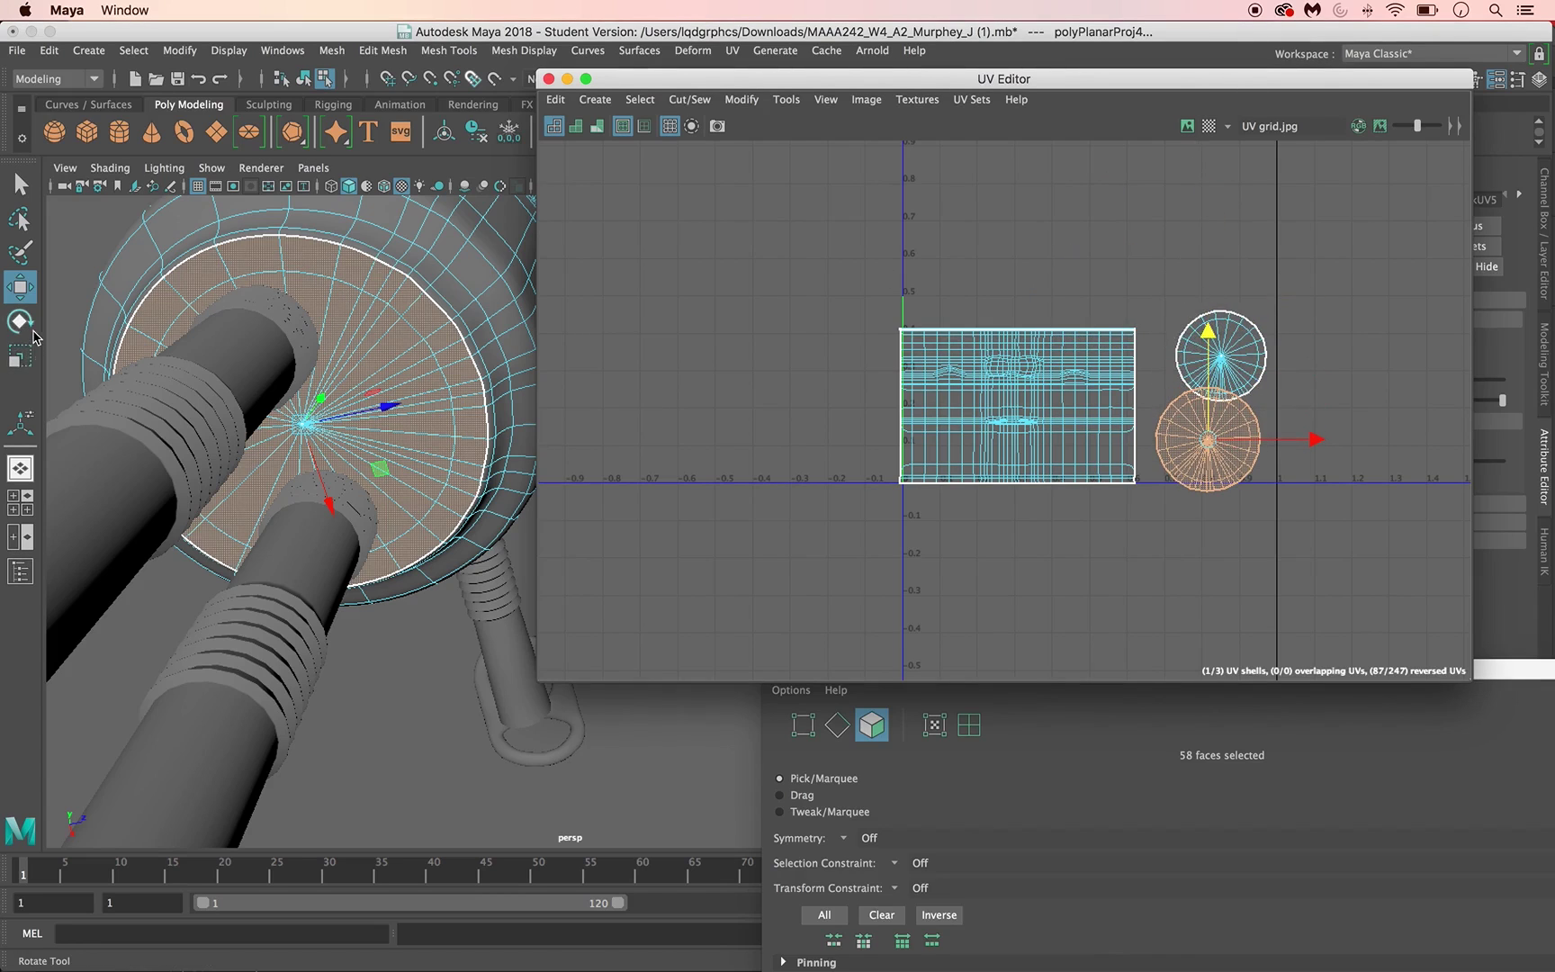
Scale the base's UV shell down further so it clears the lid's shell above it.
{"action": "left_click", "coordinate": [20, 355]}
{"action": "left_click_drag", "start_coordinate": [1210, 439], "coordinate": [1184, 452]}
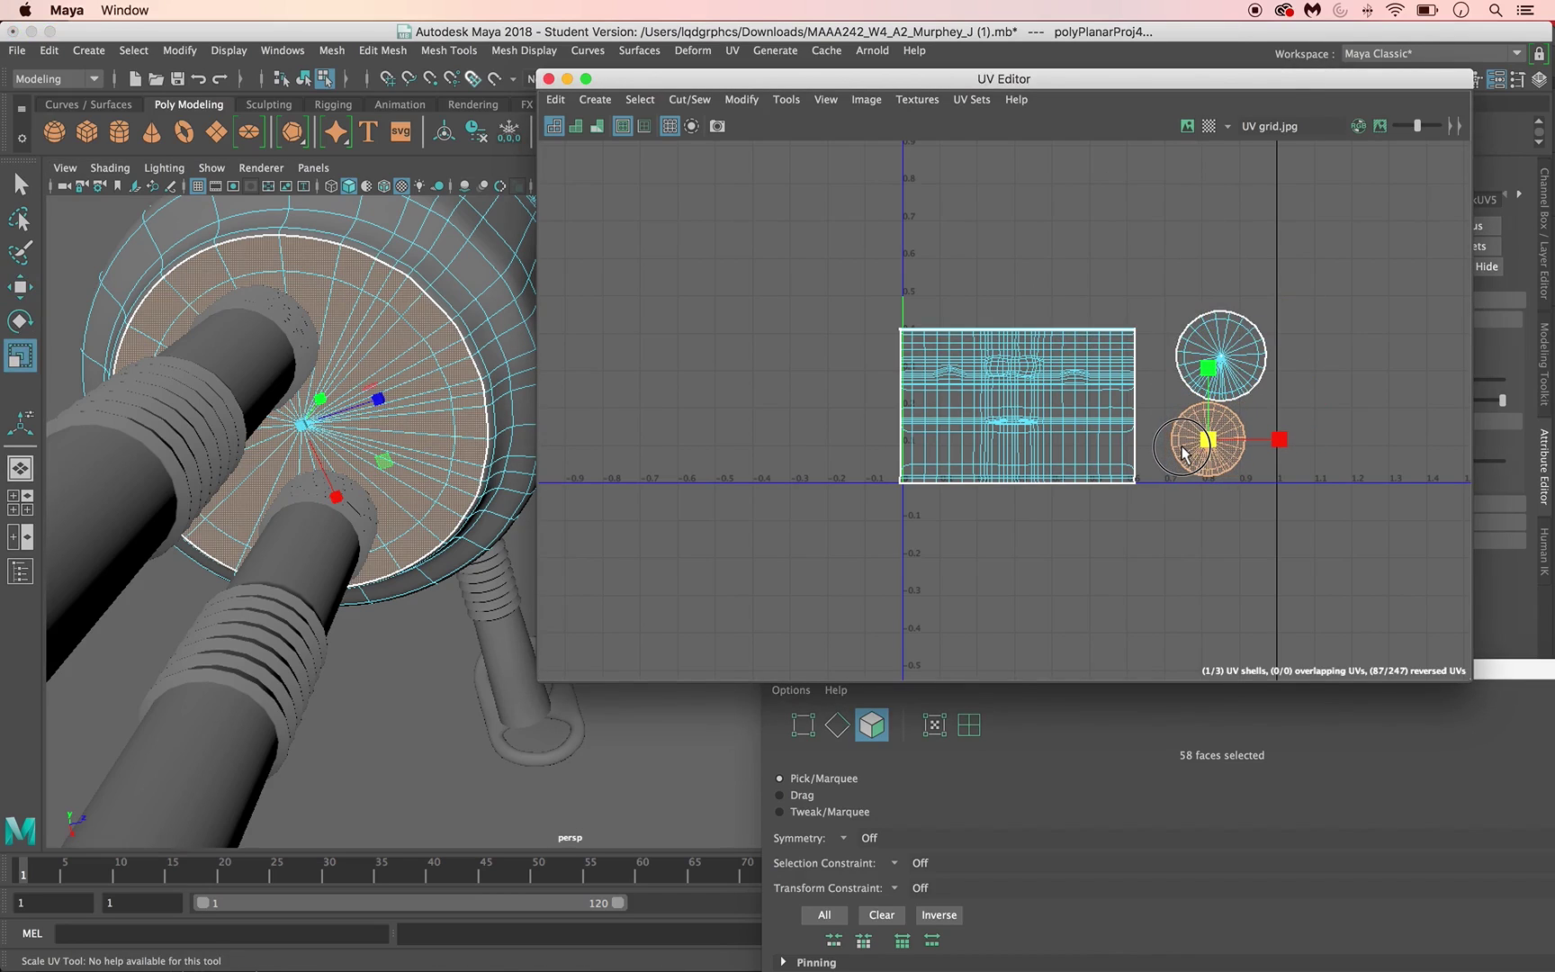
{"action": "key", "text": "plus"}
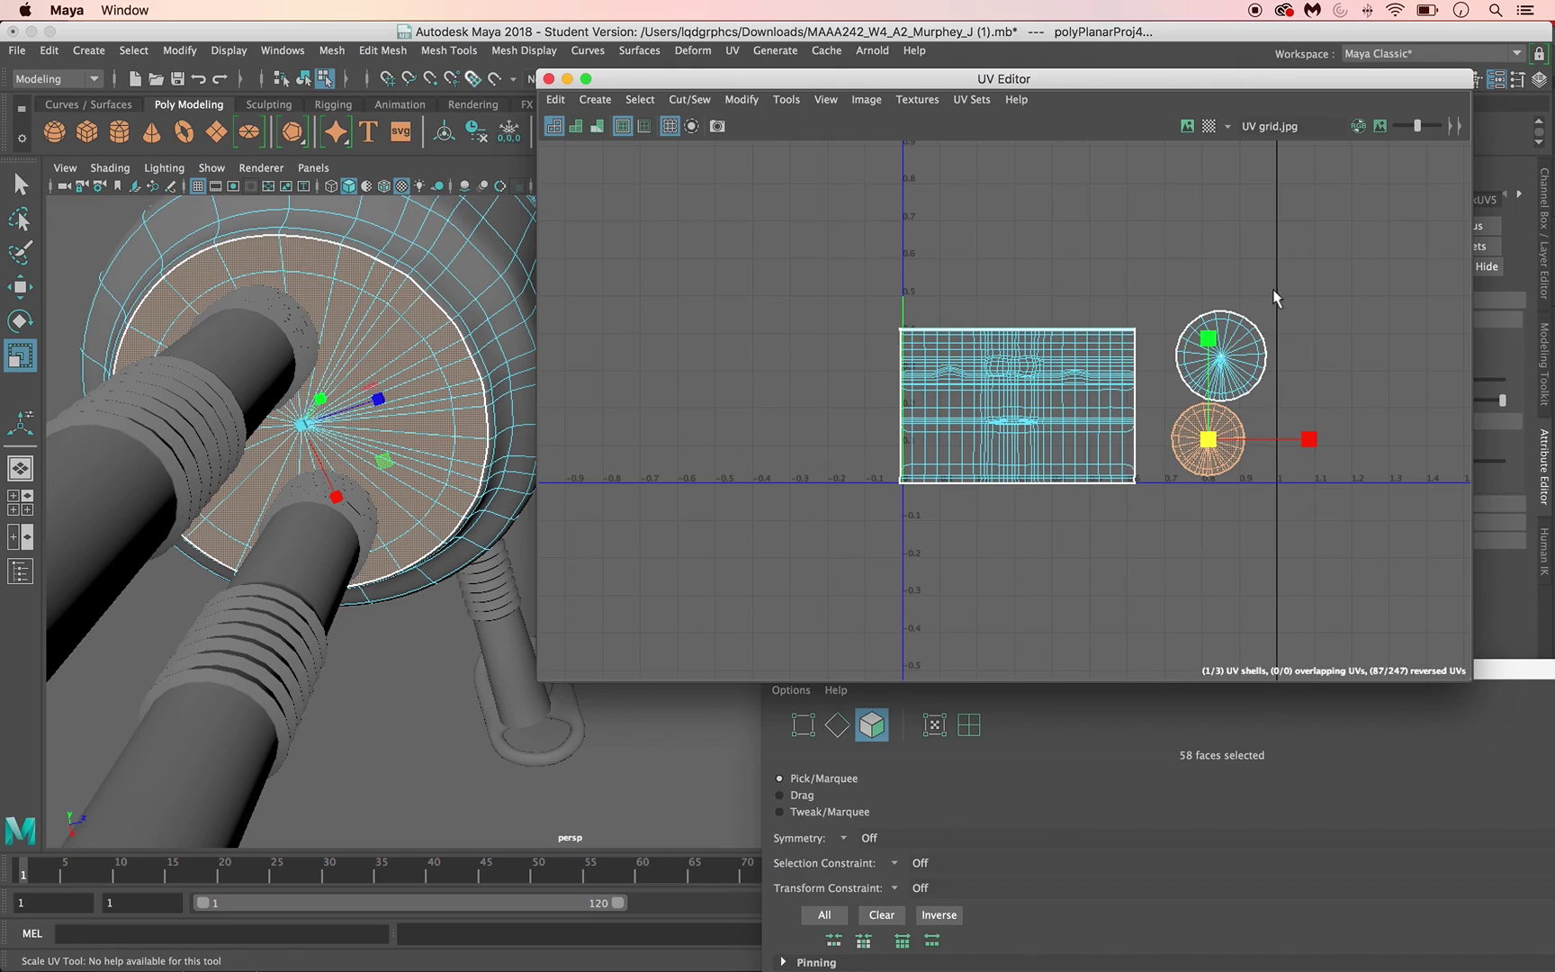
Select the lid's UV shell and scale it down slightly to roughly match the base's circular shell.
{"action": "left_click_drag", "start_coordinate": [1283, 295], "coordinate": [1270, 382]}
{"action": "left_click_drag", "start_coordinate": [1331, 263], "coordinate": [1162, 406]}
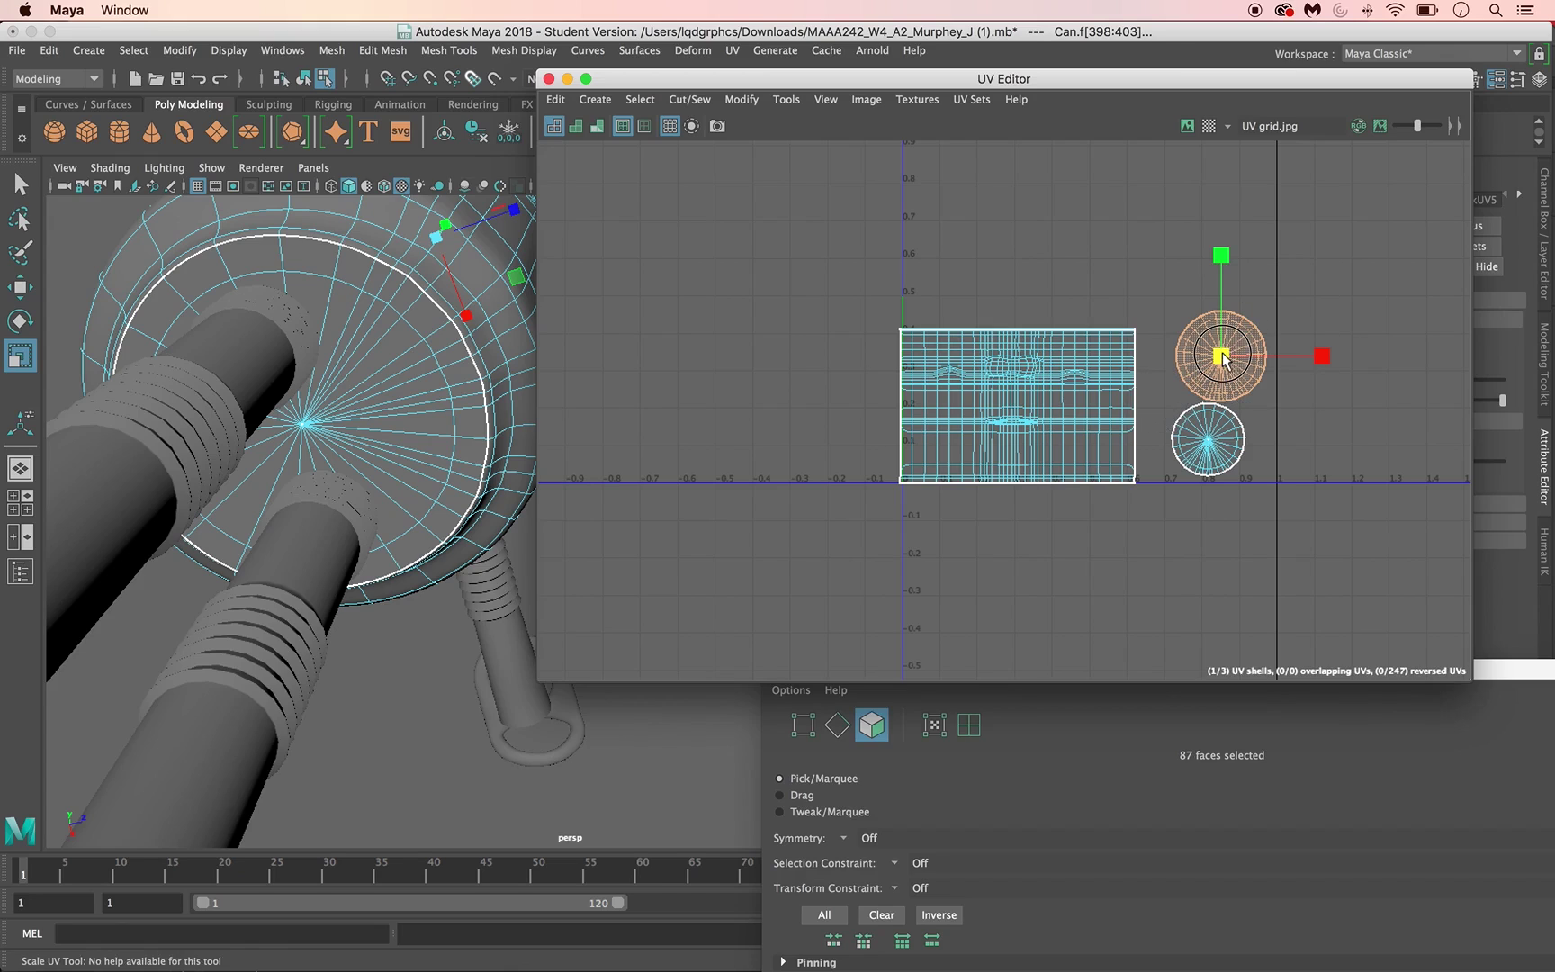
{"action": "left_click_drag", "start_coordinate": [1216, 358], "coordinate": [1208, 367]}
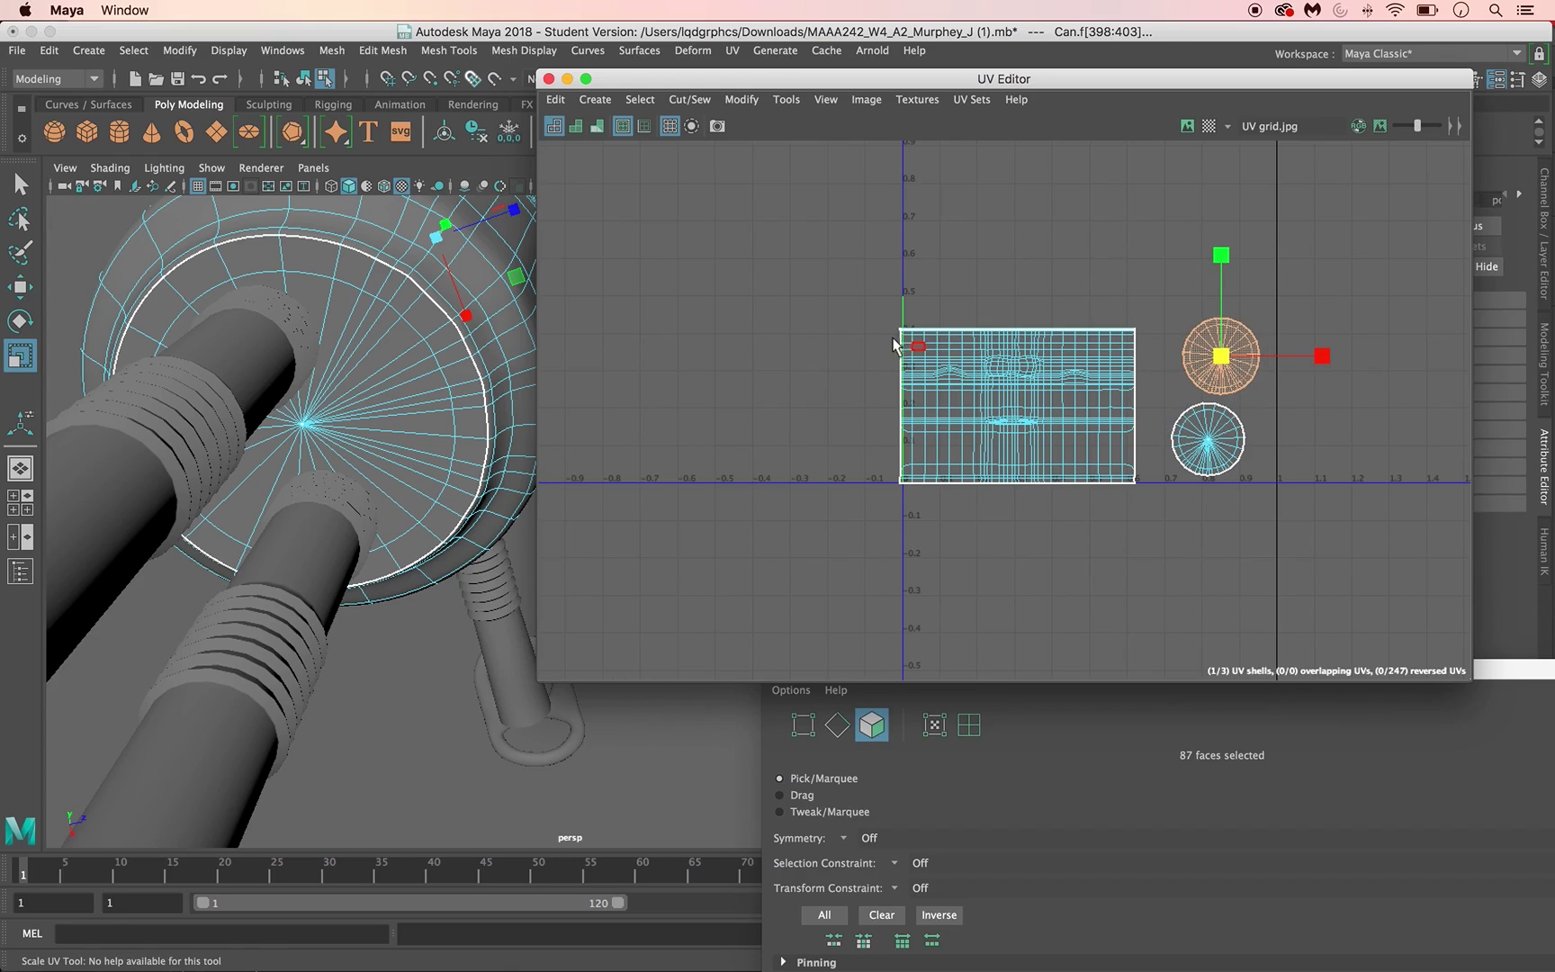
Select all faces of the can body's rectangular UV shell and apply a cylindrical UV projection to them.
{"action": "left_click_drag", "start_coordinate": [888, 305], "coordinate": [1149, 527]}
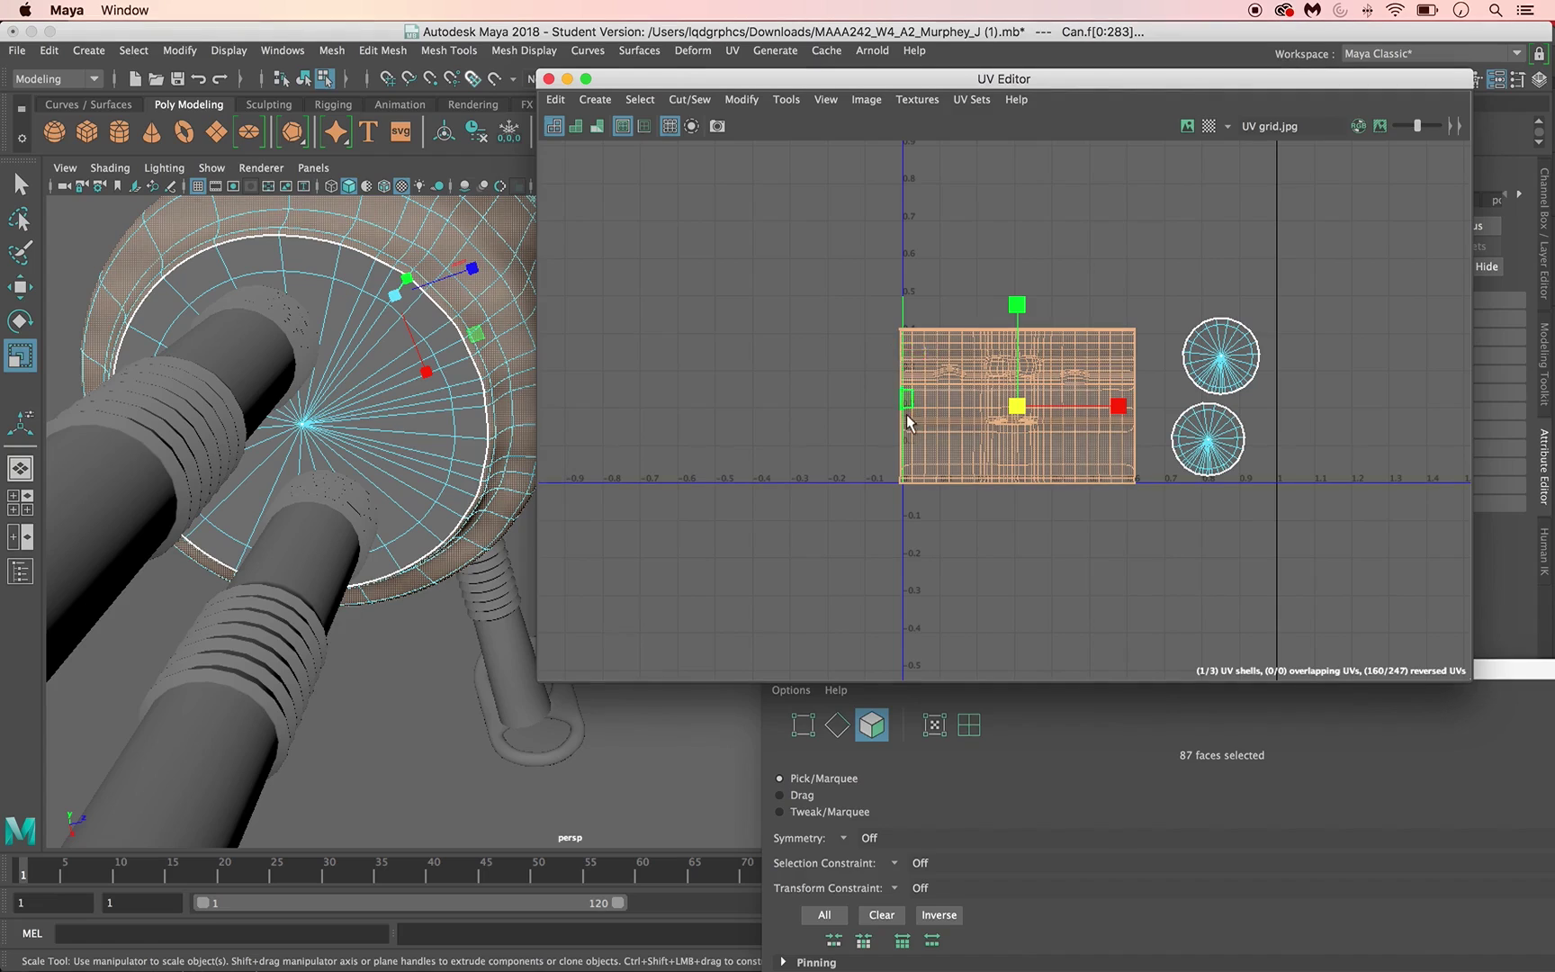
{"action": "left_click", "coordinate": [878, 332]}
{"action": "left_click_drag", "start_coordinate": [878, 332], "coordinate": [1049, 481]}
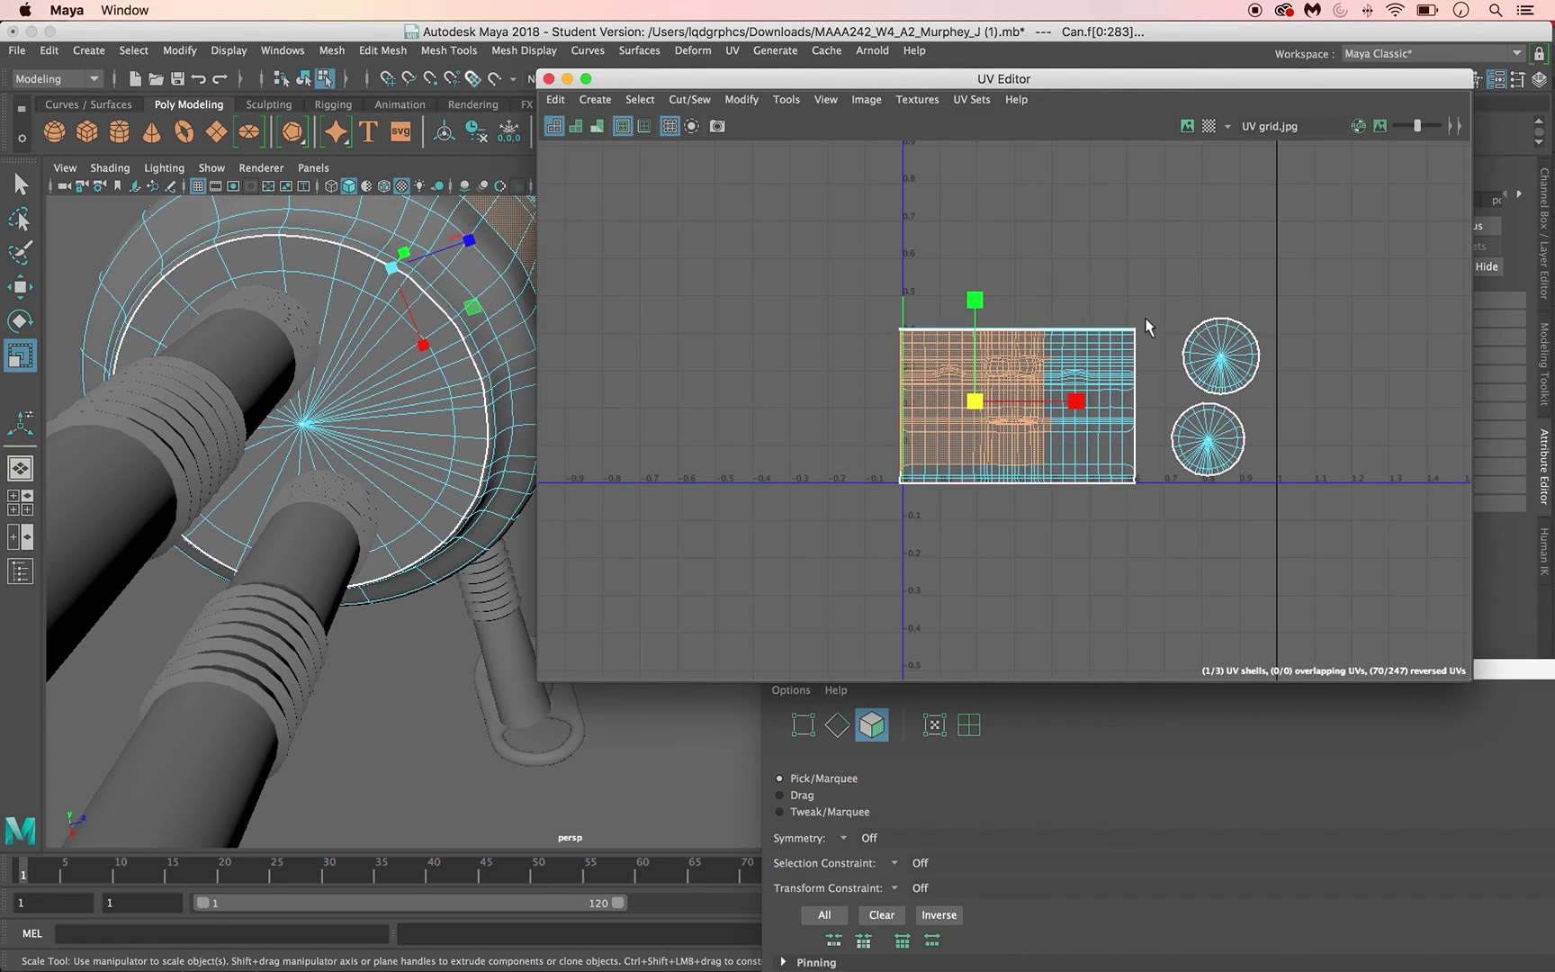
{"action": "left_click_drag", "start_coordinate": [1148, 327], "coordinate": [865, 533]}
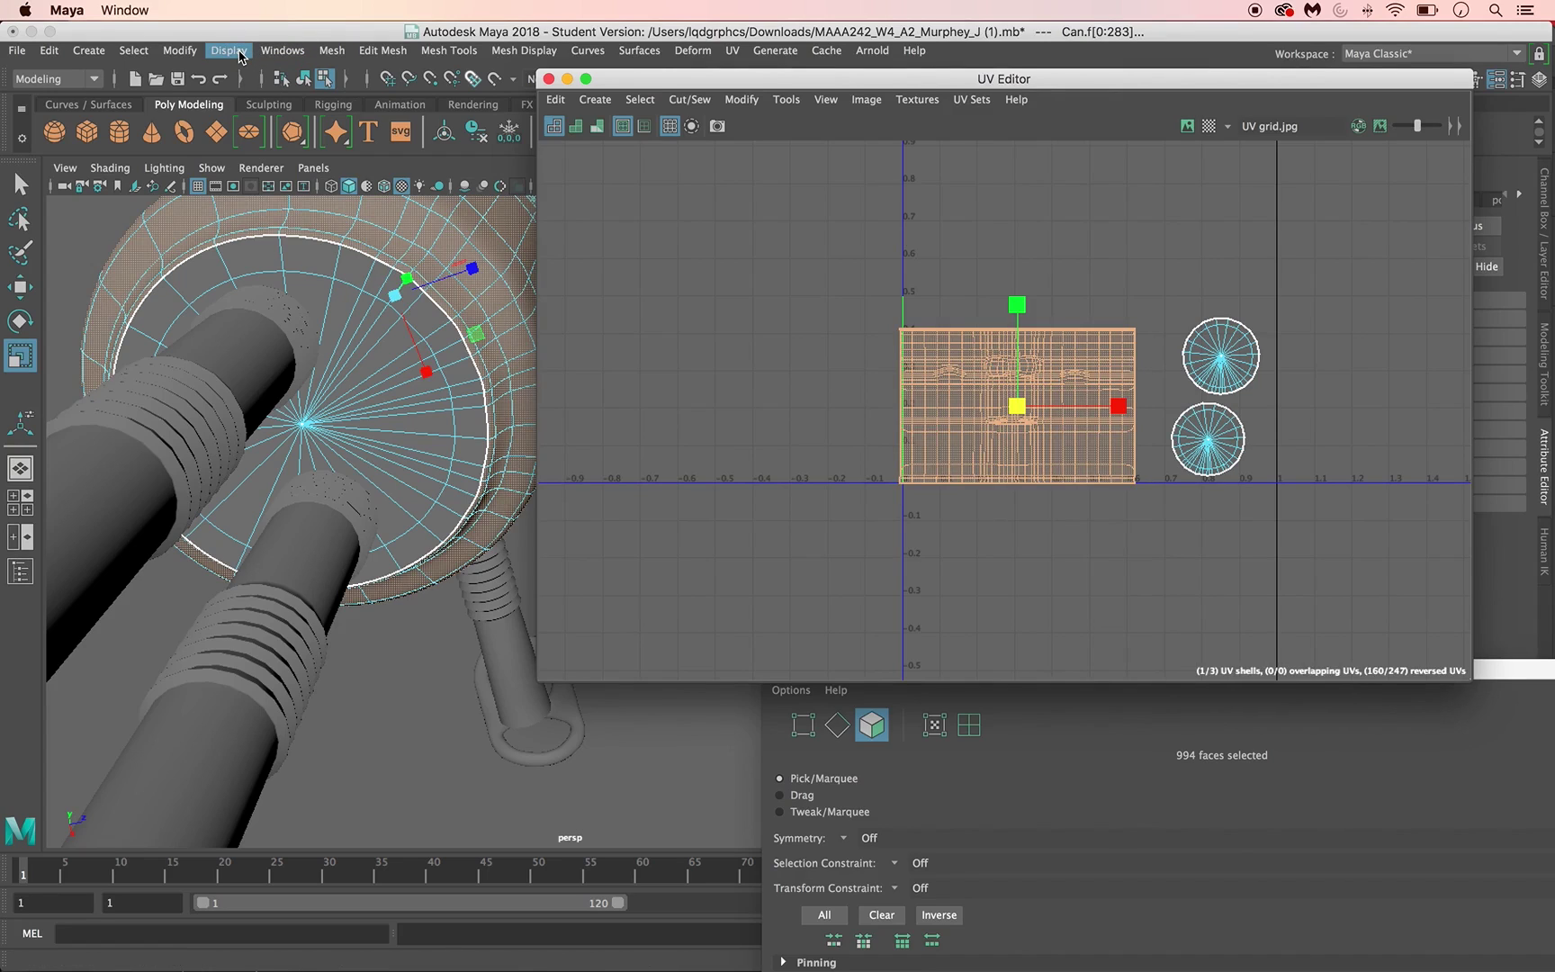
{"action": "left_click", "coordinate": [593, 102]}
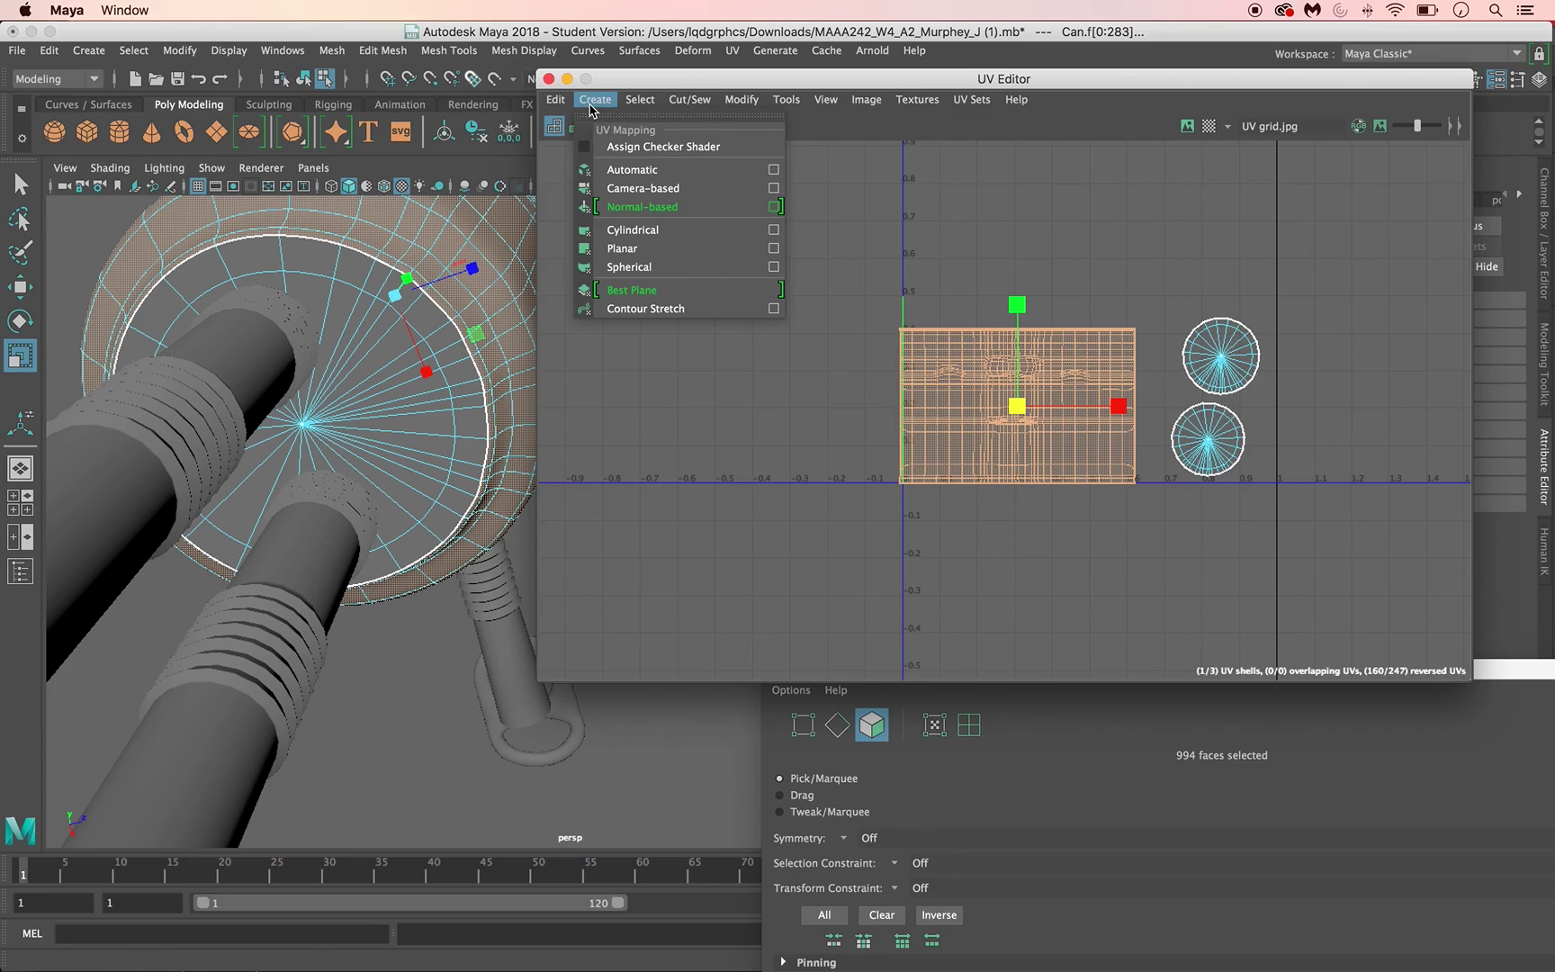
{"action": "left_click", "coordinate": [626, 236]}
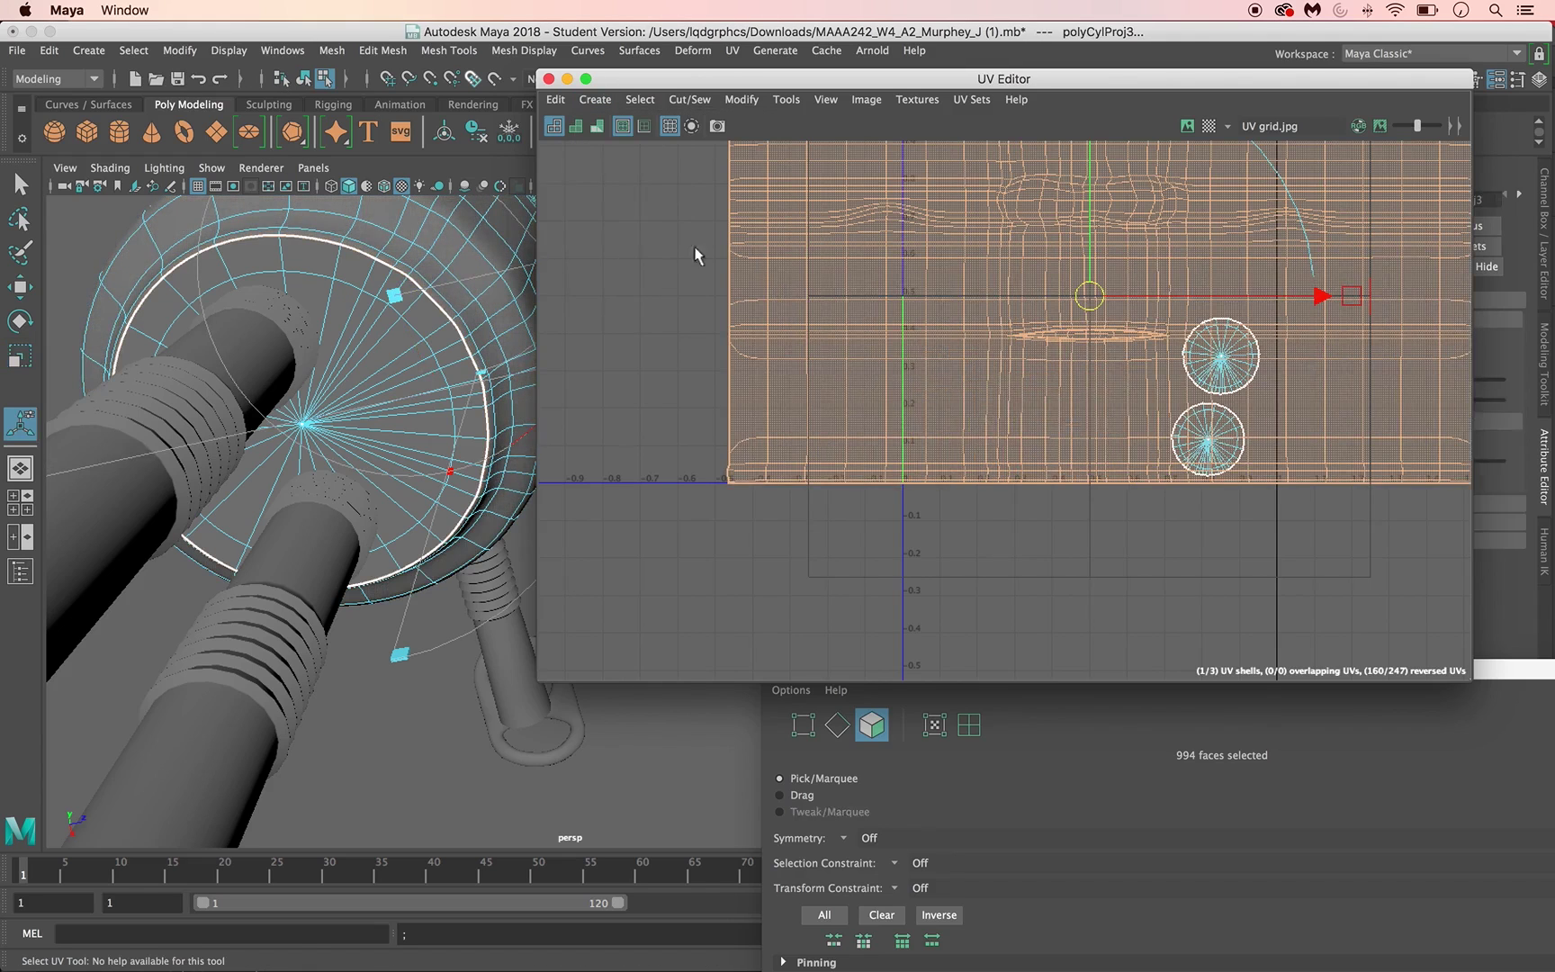
Scale the can body's rectangular UV shell down uniformly to about a third of its size.
{"action": "scroll", "coordinate": [1176, 297], "scroll_direction": "down", "scroll_amount": 2}
{"action": "scroll", "coordinate": [1177, 297], "scroll_direction": "down", "scroll_amount": 1}
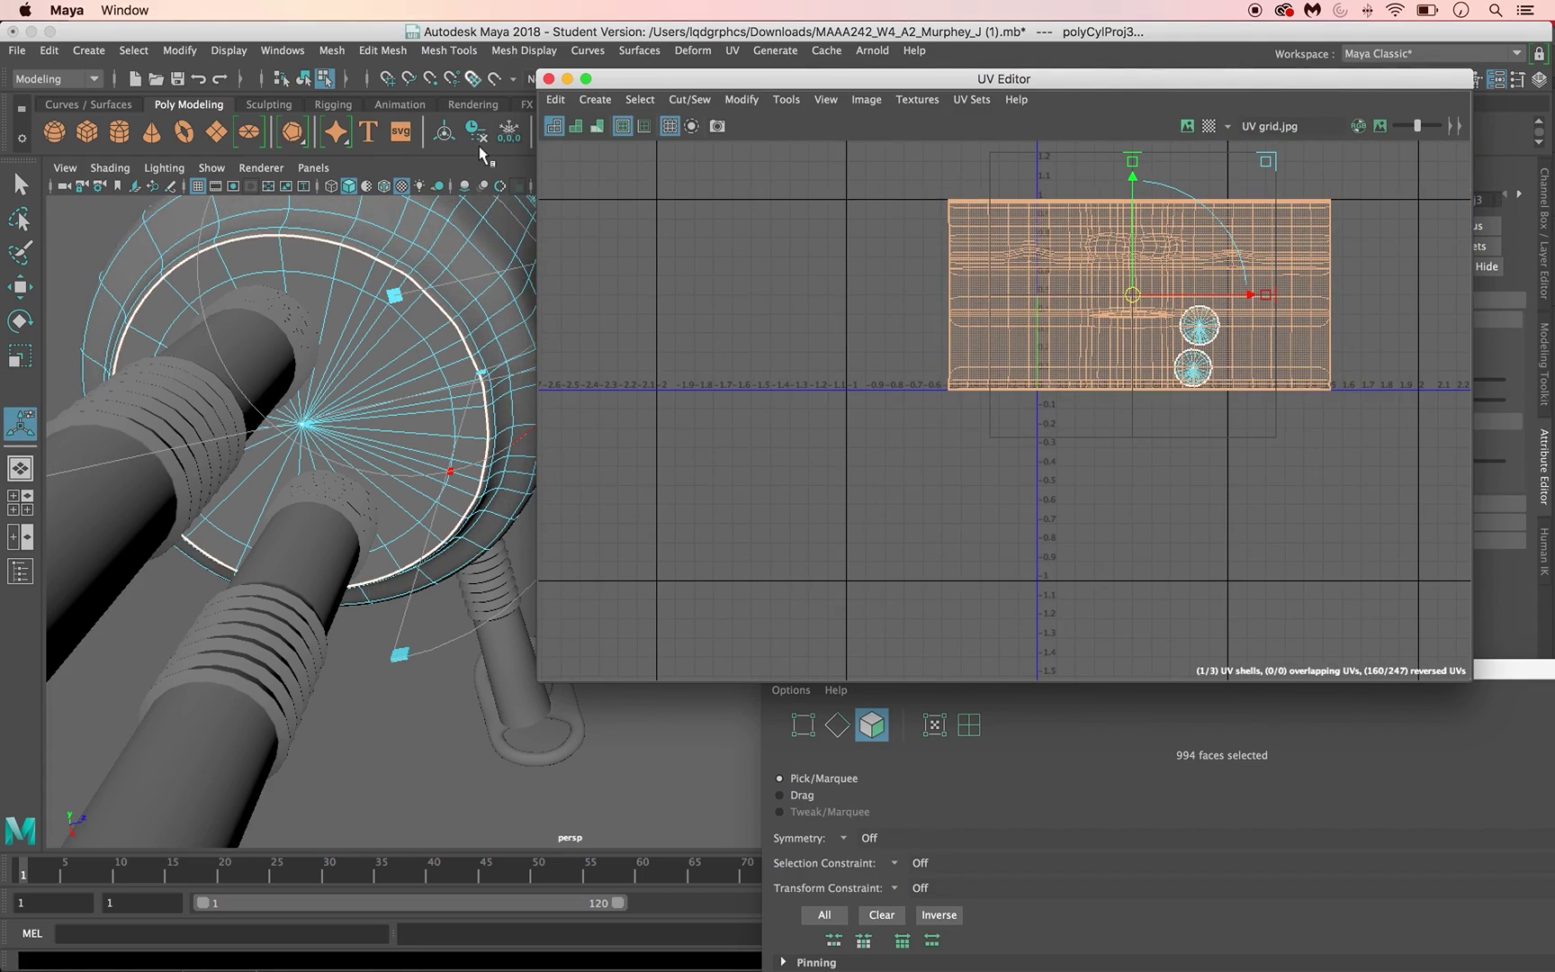
{"action": "left_click", "coordinate": [20, 357]}
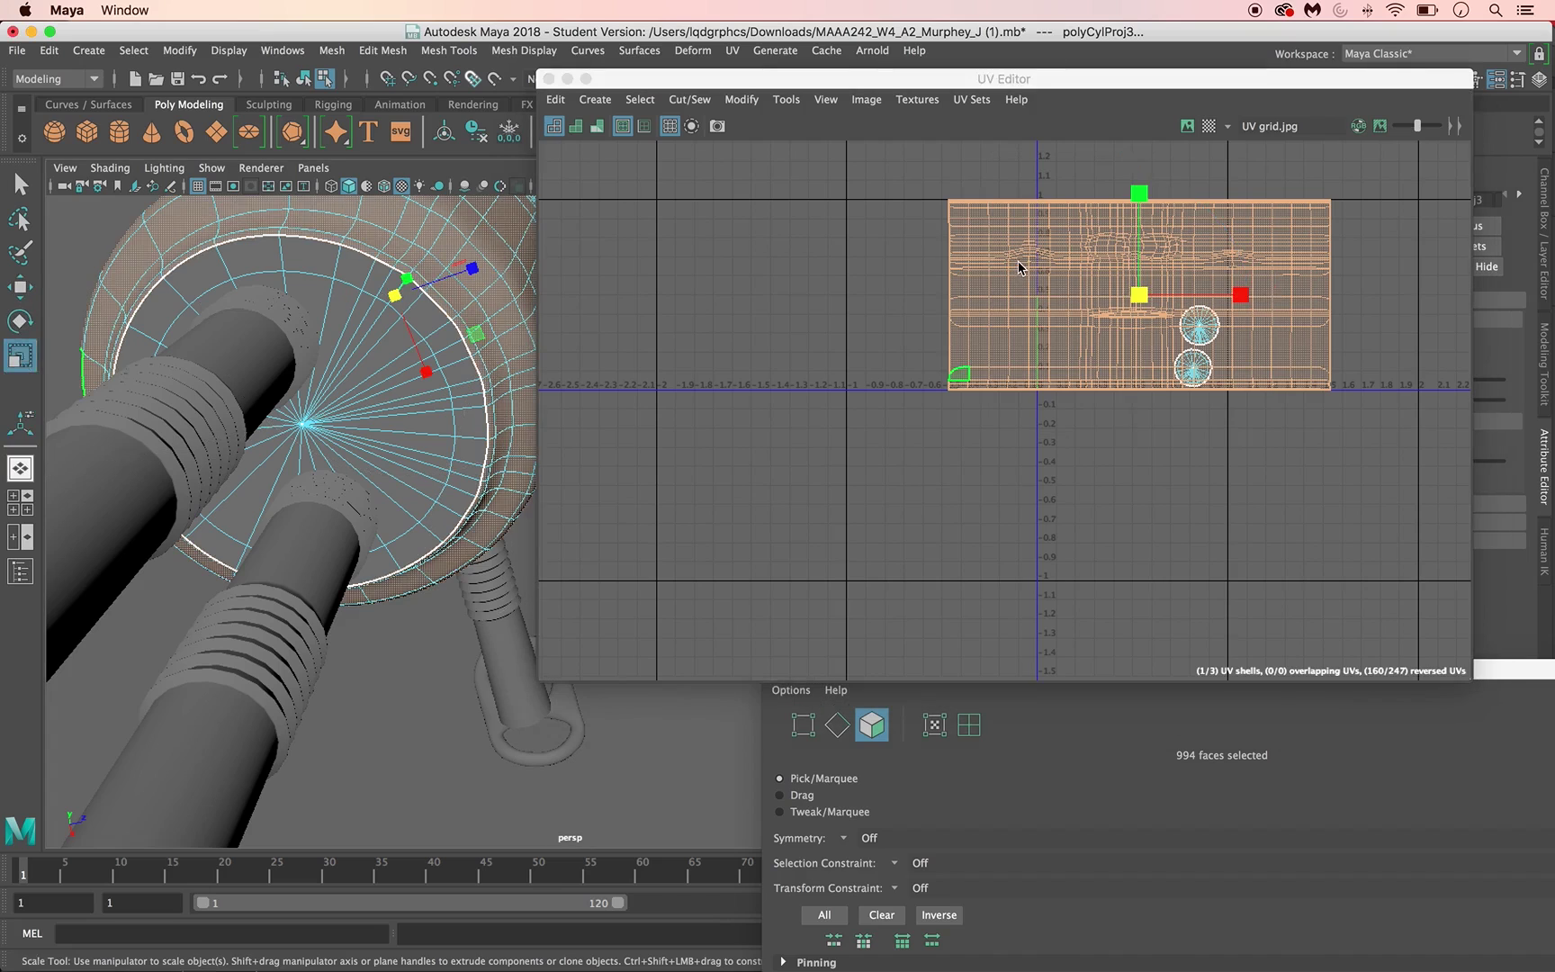
{"action": "mouse_move", "coordinate": [1138, 295]}
{"action": "left_mouse_down"}
{"action": "mouse_move", "coordinate": [1073, 341]}
{"action": "mouse_move", "coordinate": [1080, 357]}
{"action": "left_mouse_up"}
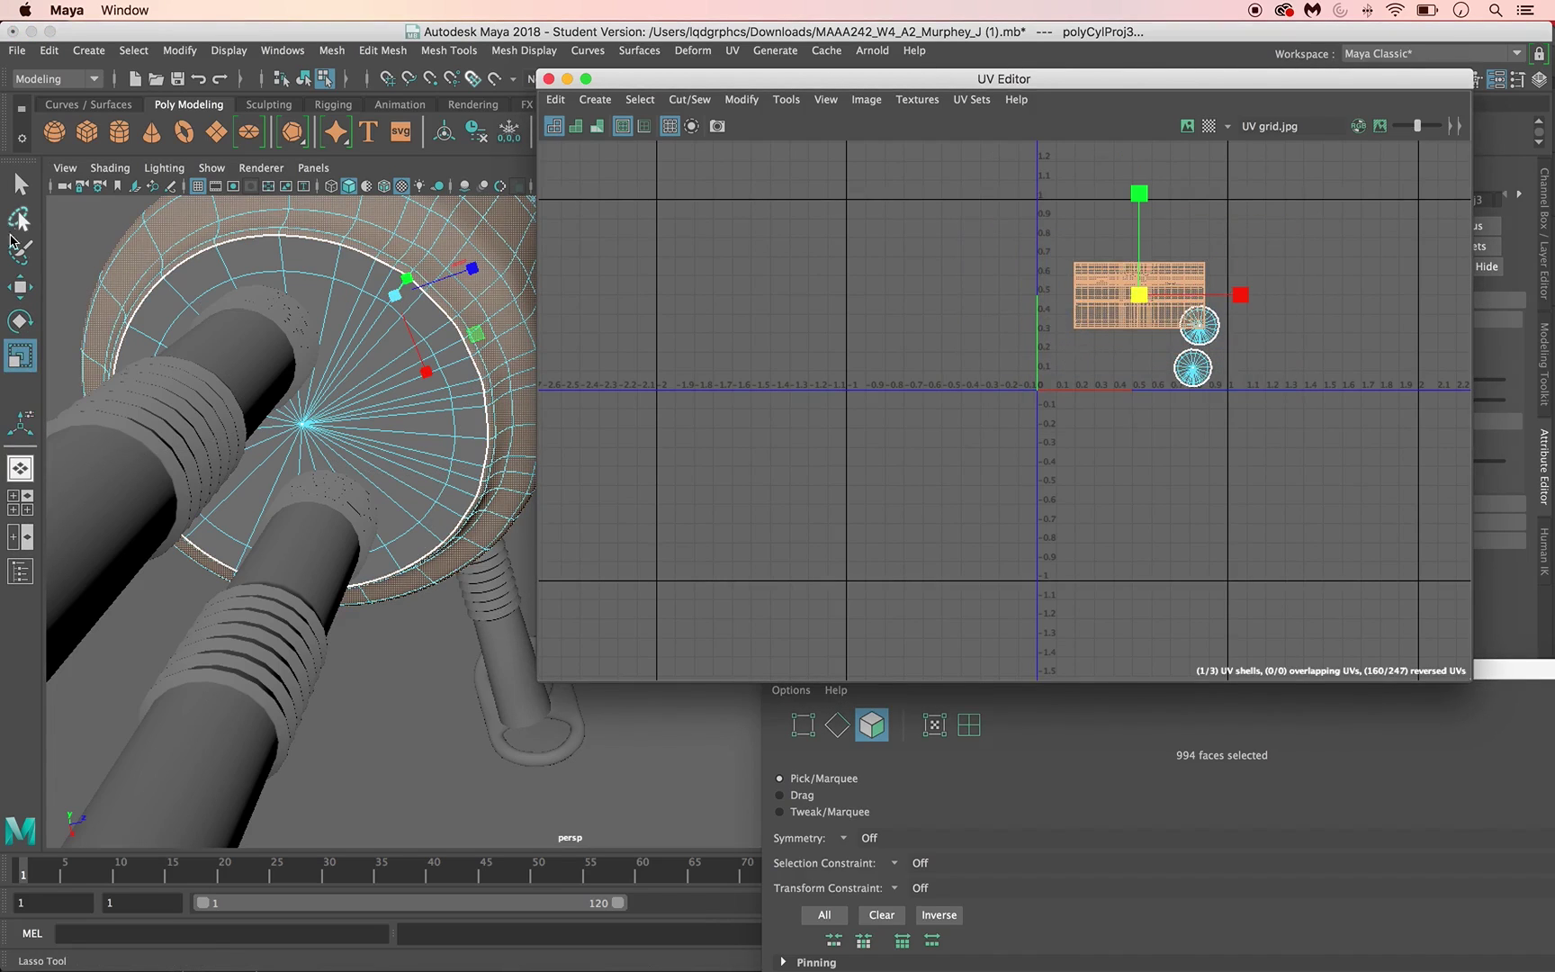
Move the can body's UV shell into the lower-left corner of the 0–1 UV tile, clear of both circular shells, and deselect it.
{"action": "left_click", "coordinate": [19, 287]}
{"action": "left_click", "coordinate": [1246, 311]}
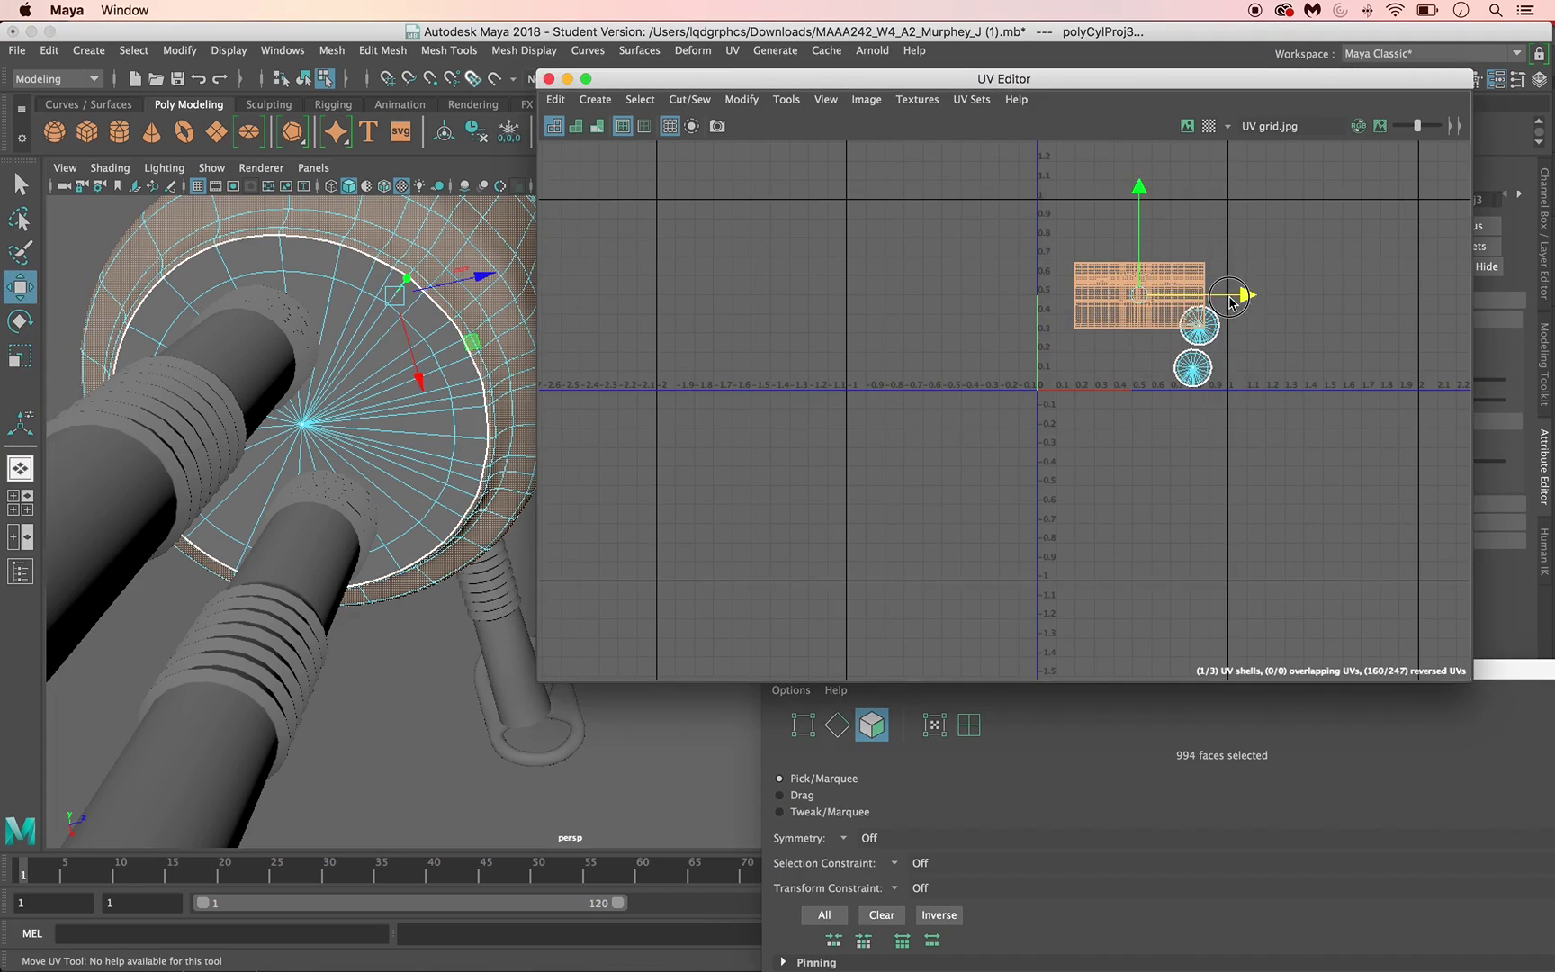
{"action": "left_click_drag", "start_coordinate": [1240, 297], "coordinate": [1215, 302]}
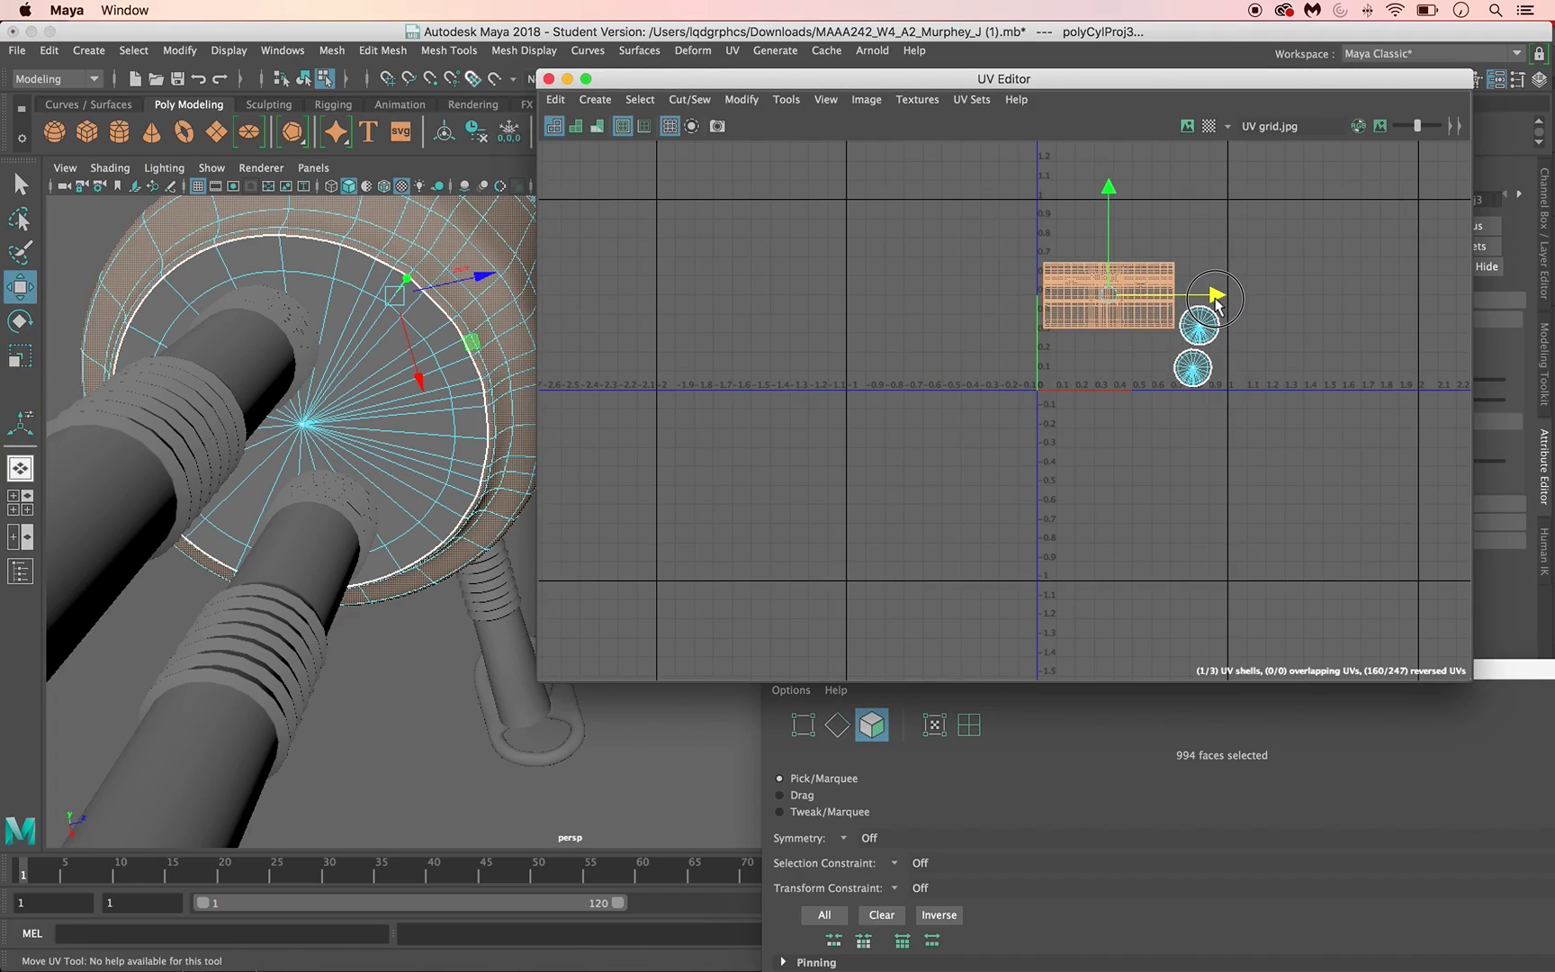
{"action": "left_click_drag", "start_coordinate": [1108, 189], "coordinate": [1098, 257]}
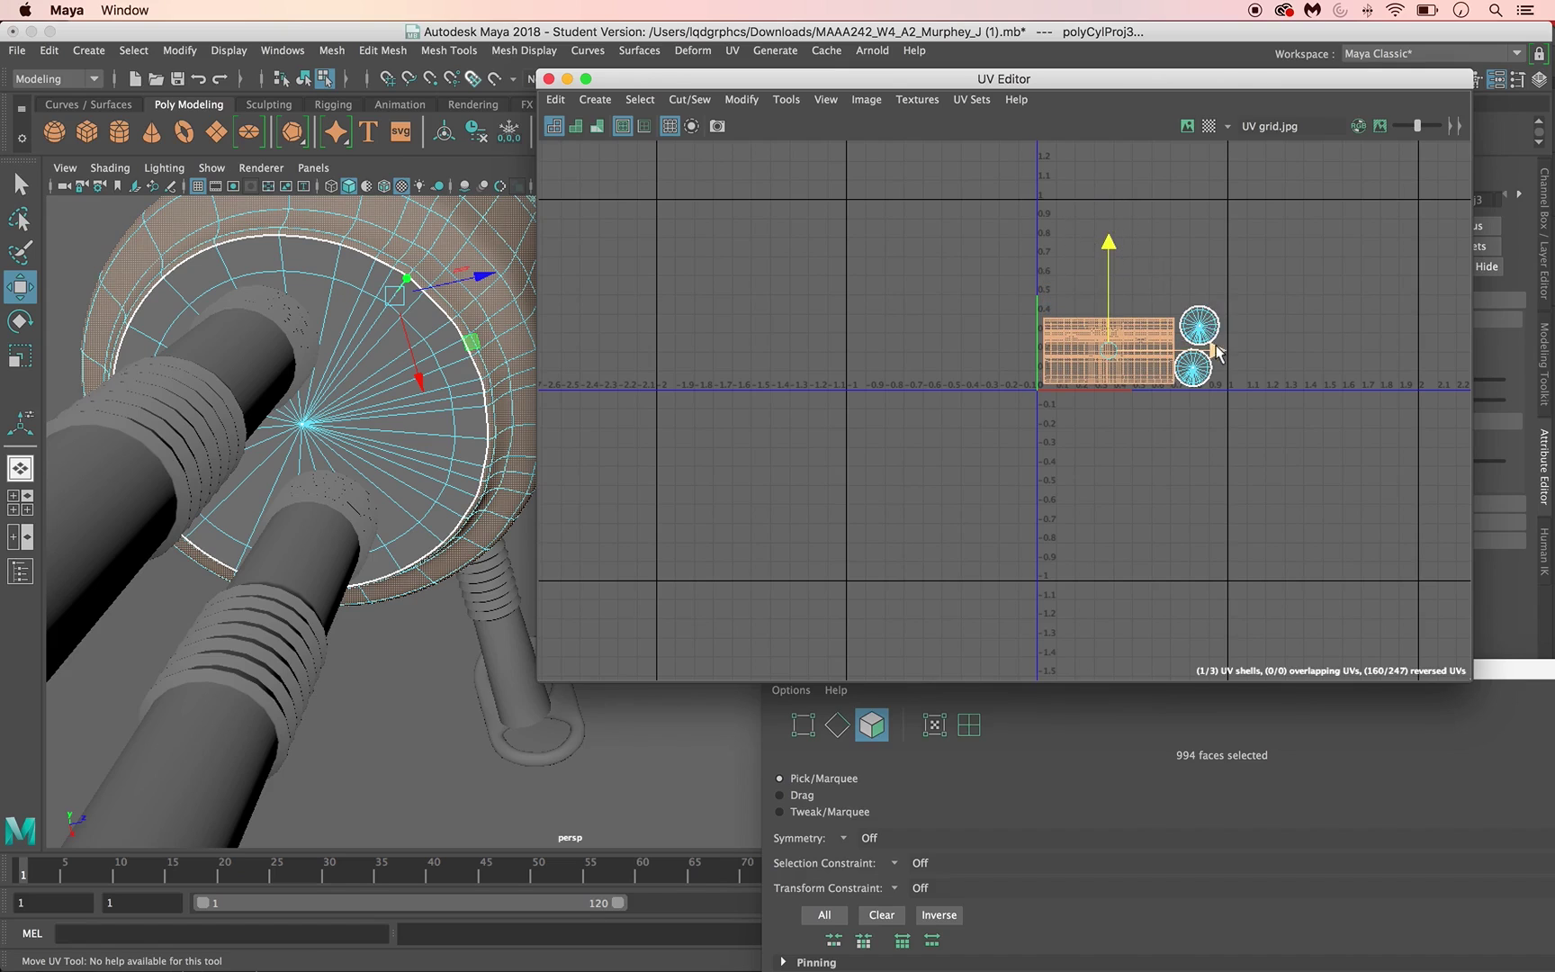
{"action": "left_click_drag", "start_coordinate": [1216, 351], "coordinate": [1212, 352]}
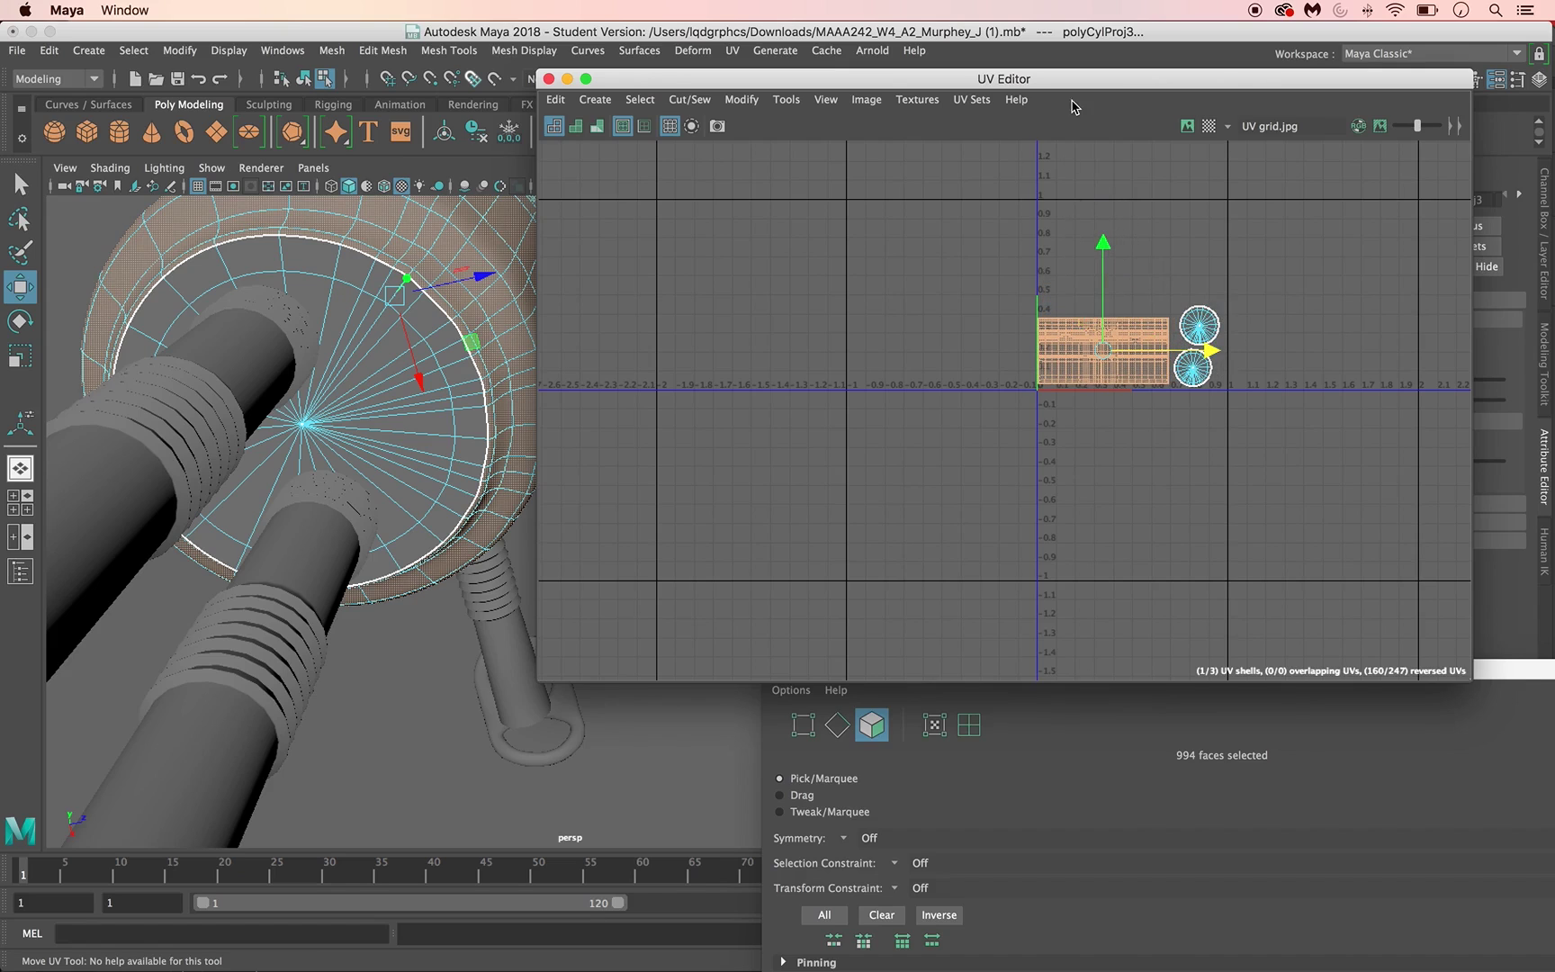
{"action": "scroll", "coordinate": [1090, 304], "scroll_direction": "up", "scroll_amount": 8}
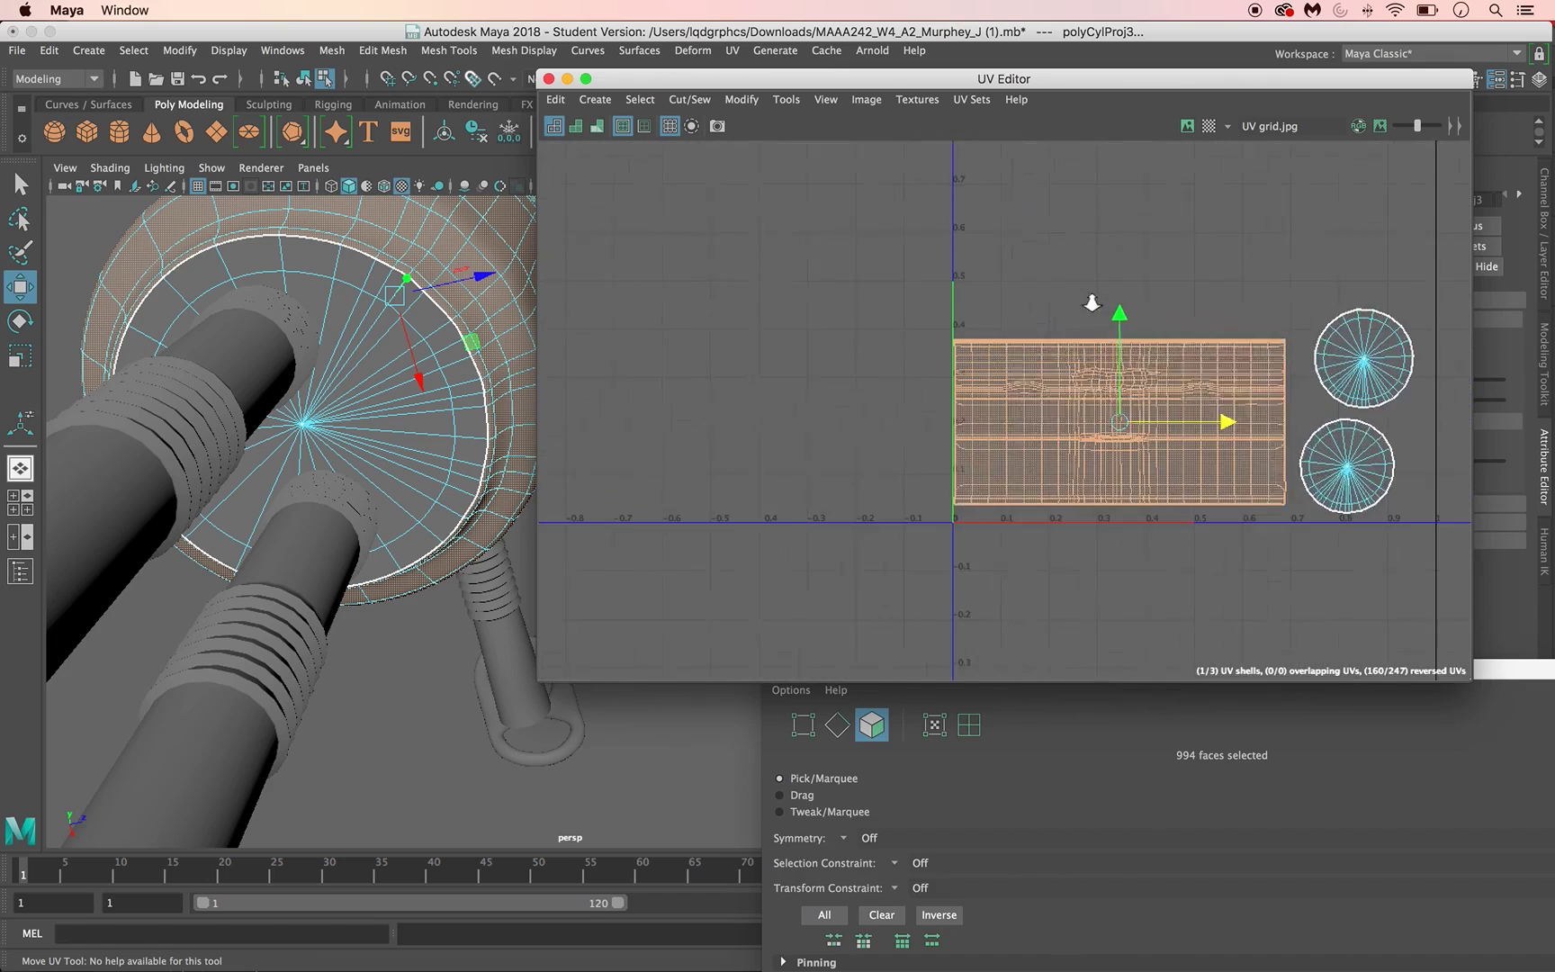
{"action": "scroll", "coordinate": [1092, 299], "scroll_direction": "up", "scroll_amount": 3}
{"action": "scroll", "coordinate": [1202, 326], "scroll_direction": "down", "scroll_amount": 1}
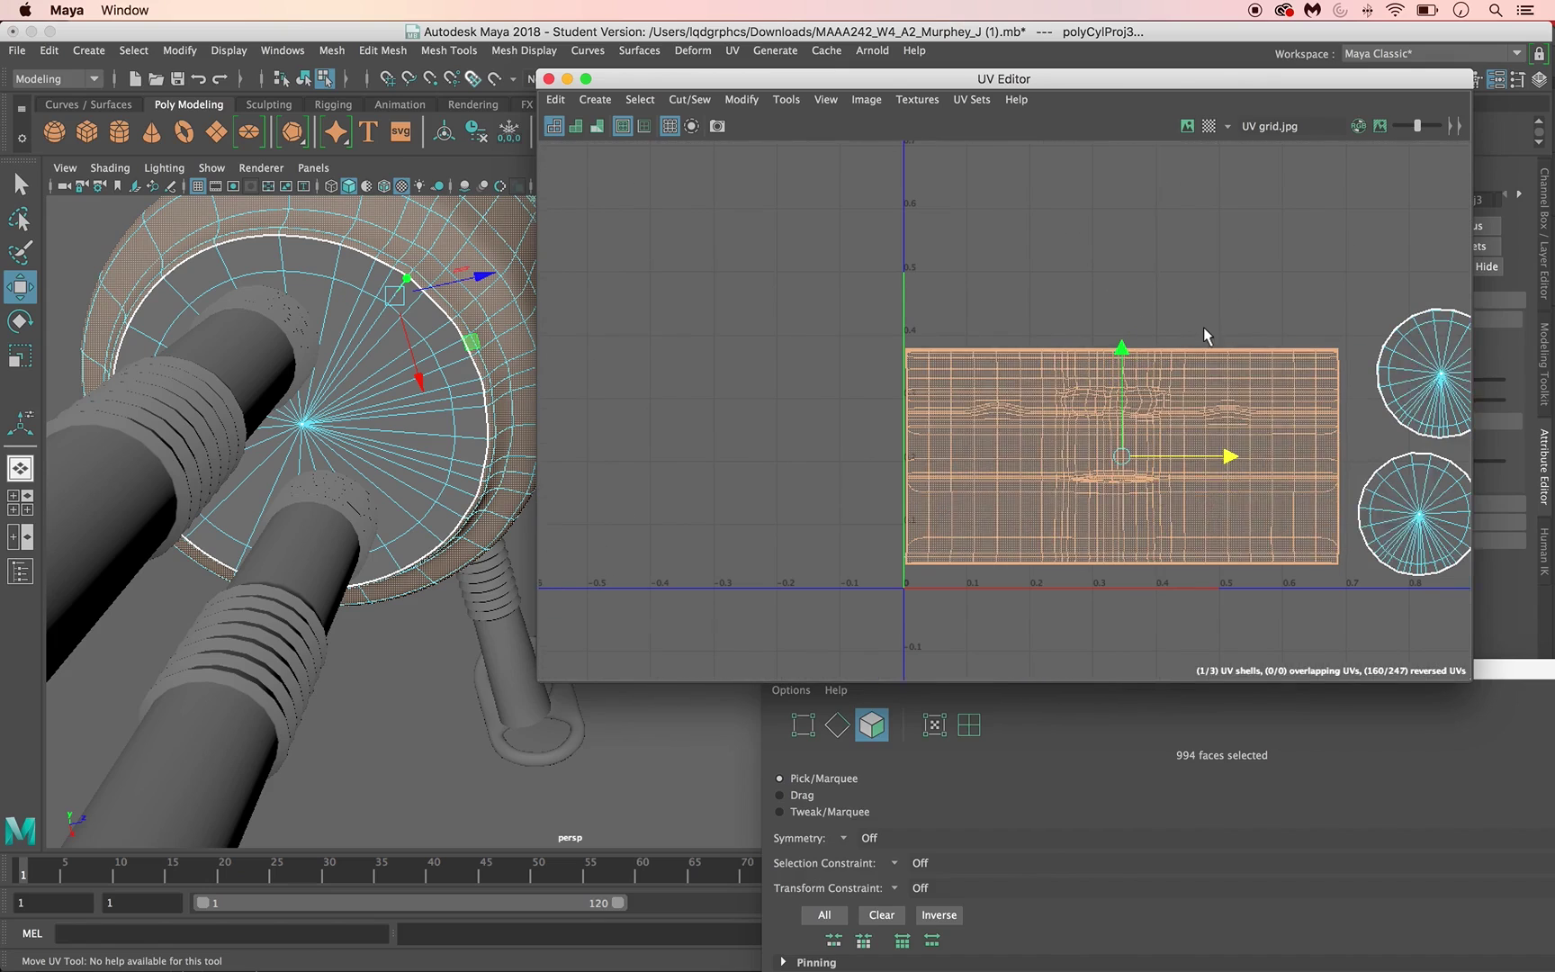
{"action": "middle_click_drag", "start_coordinate": [1202, 321], "coordinate": [982, 275], "text": "alt"}
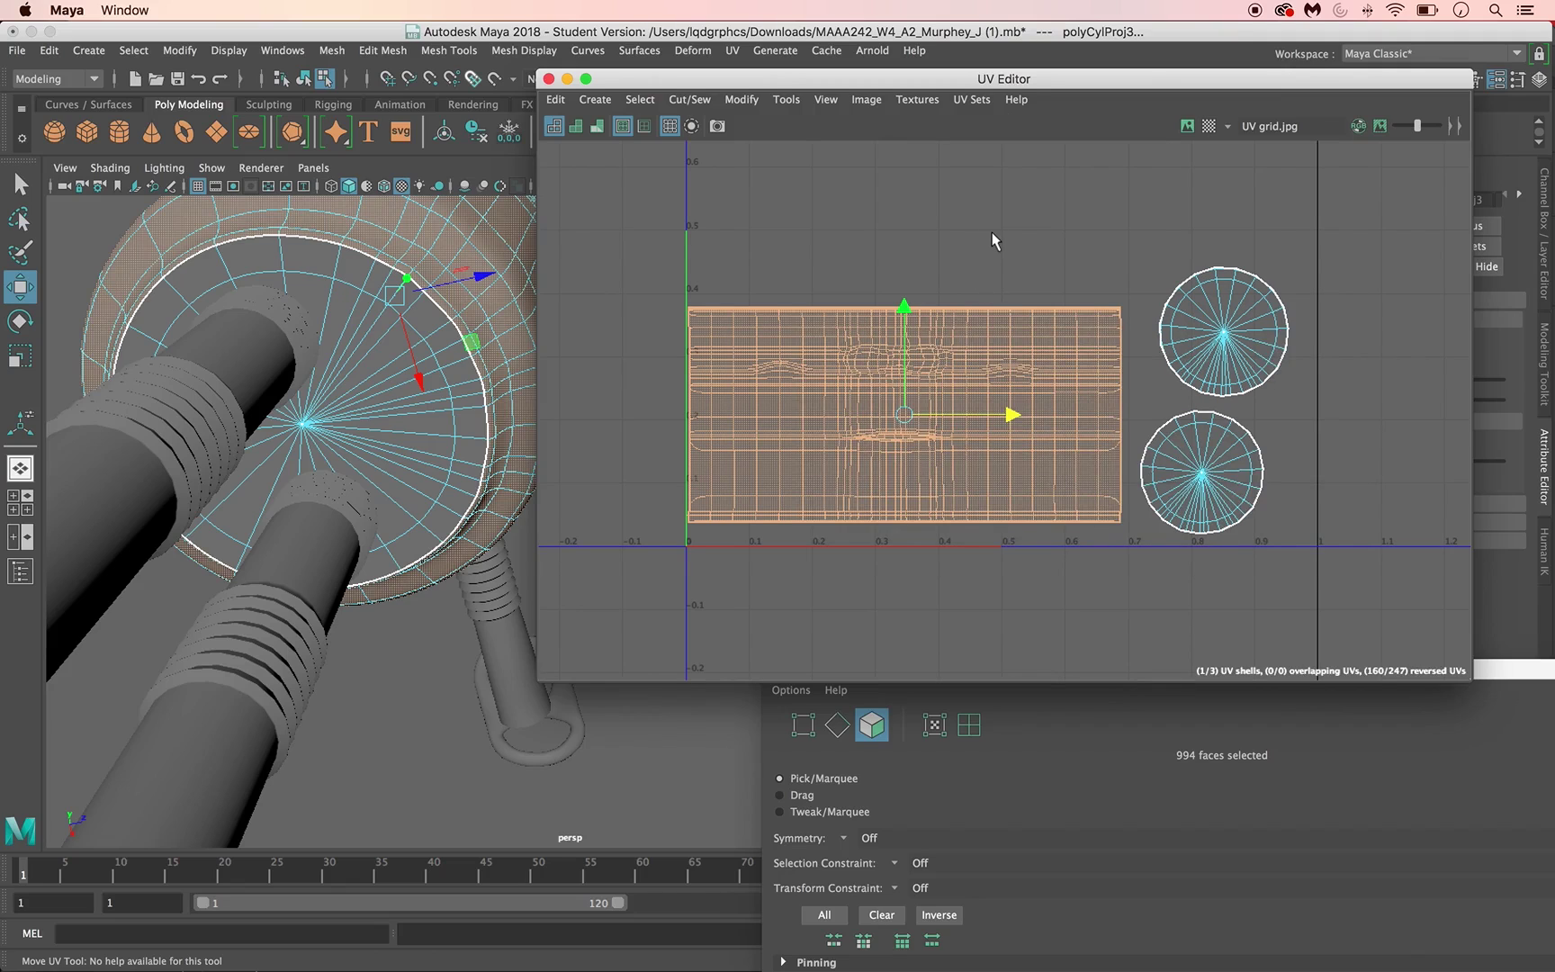
{"action": "left_click", "coordinate": [1025, 249]}
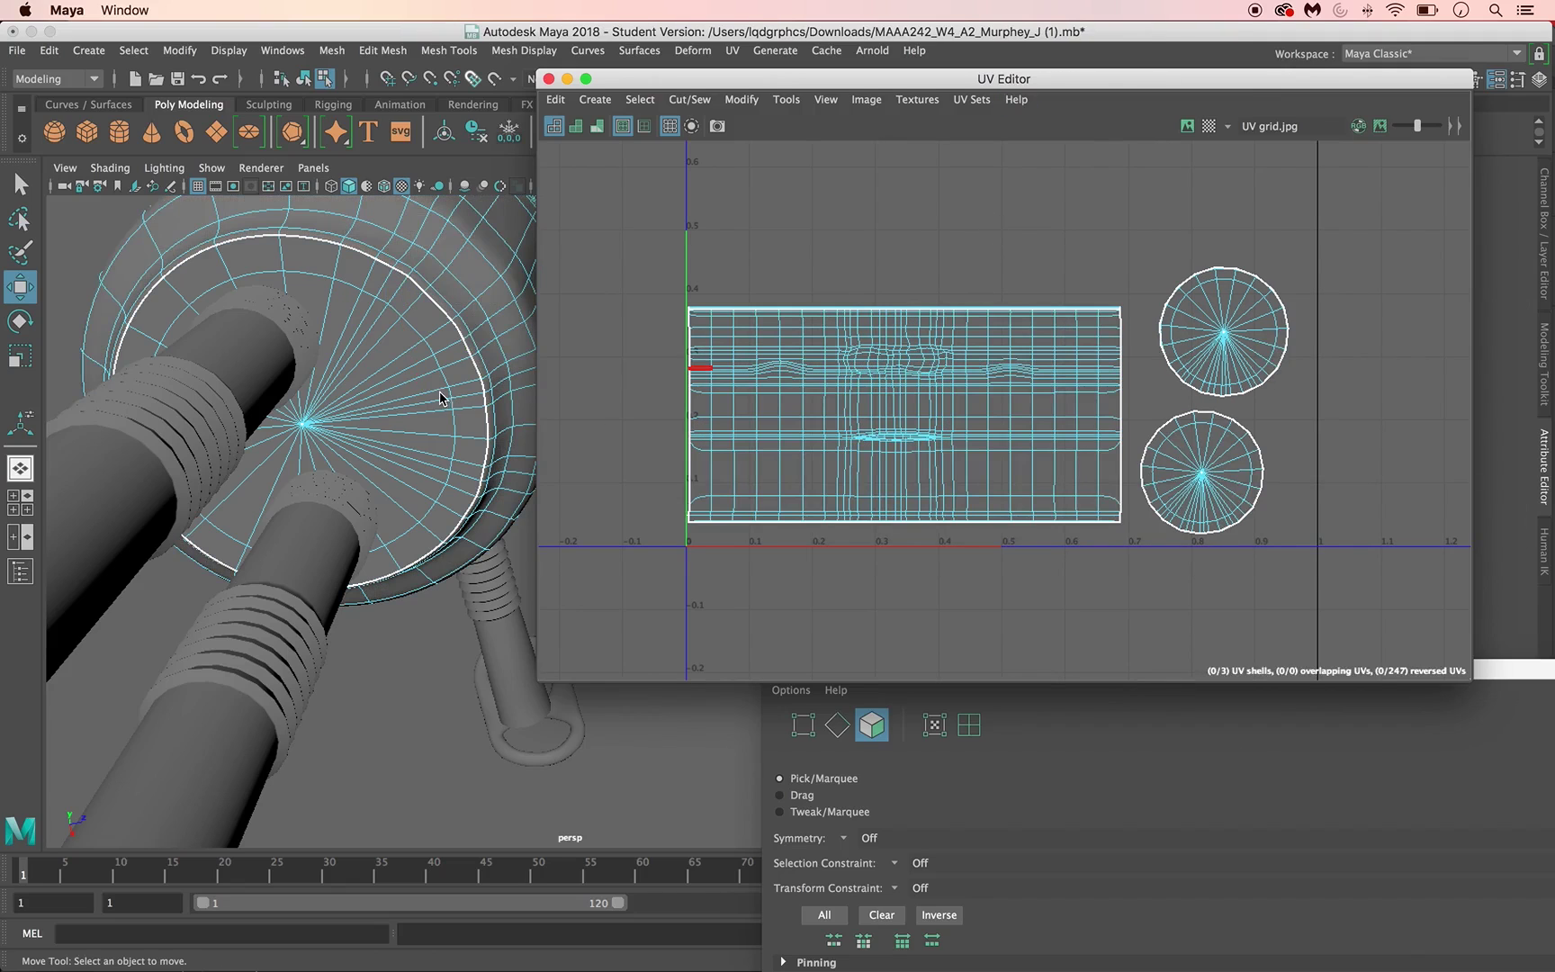
Select the can body together with both arms and both legs so that all their UV shells display together.
{"action": "scroll", "coordinate": [440, 398], "scroll_direction": "up", "scroll_amount": 3}
{"action": "scroll", "coordinate": [421, 410], "scroll_direction": "down", "scroll_amount": 8}
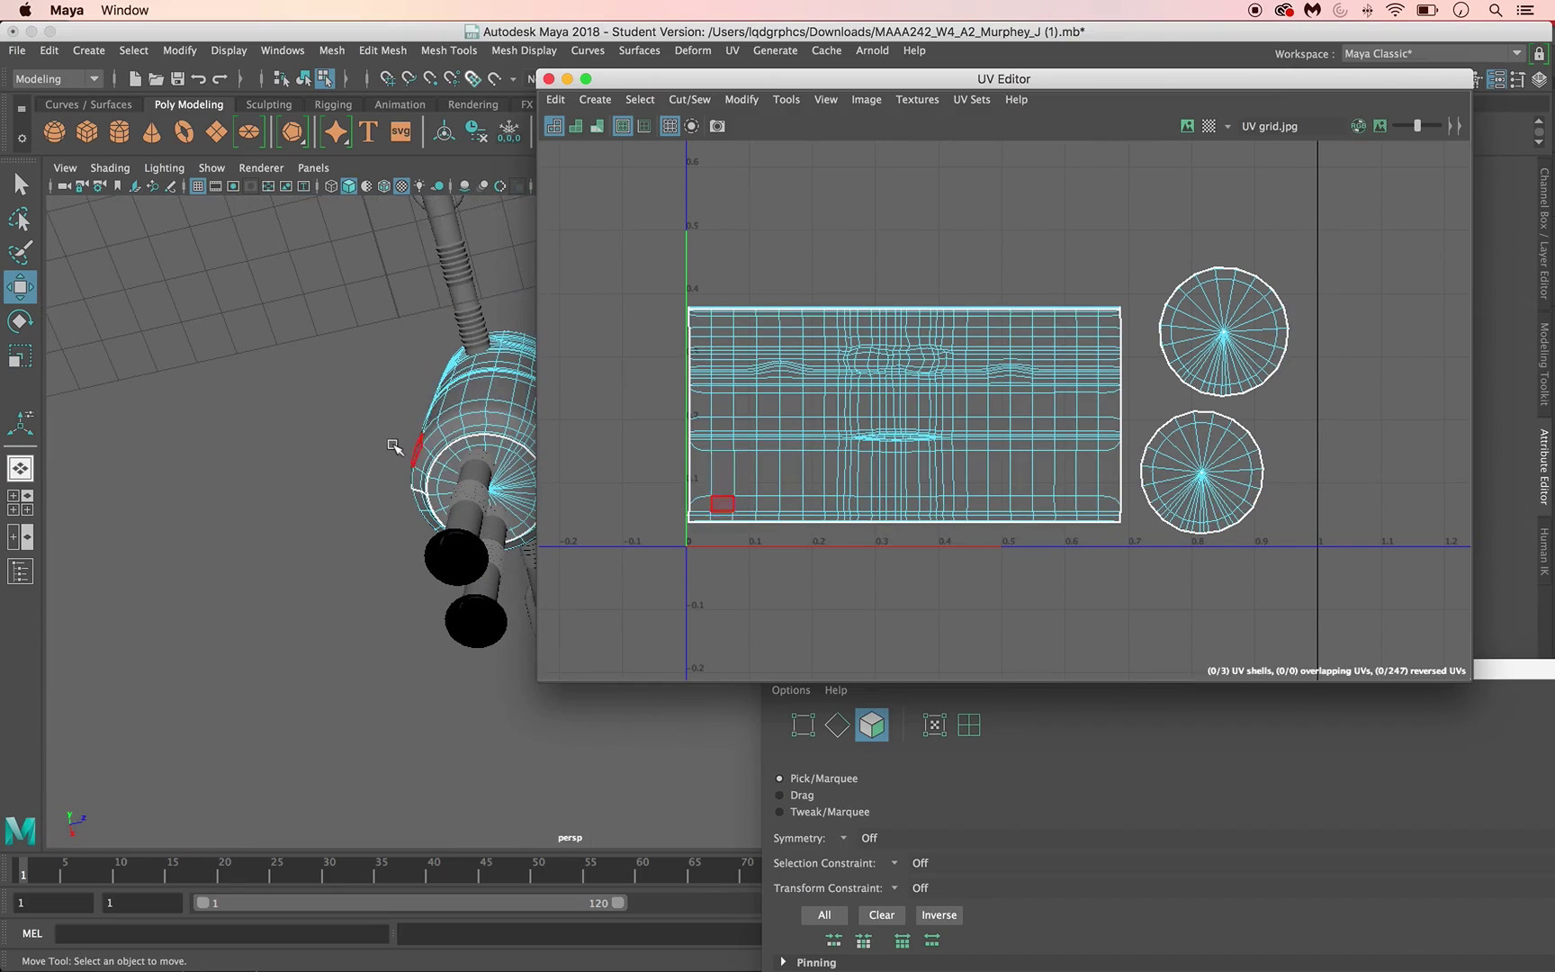
{"action": "left_click_drag", "start_coordinate": [394, 448], "coordinate": [454, 733], "text": "alt"}
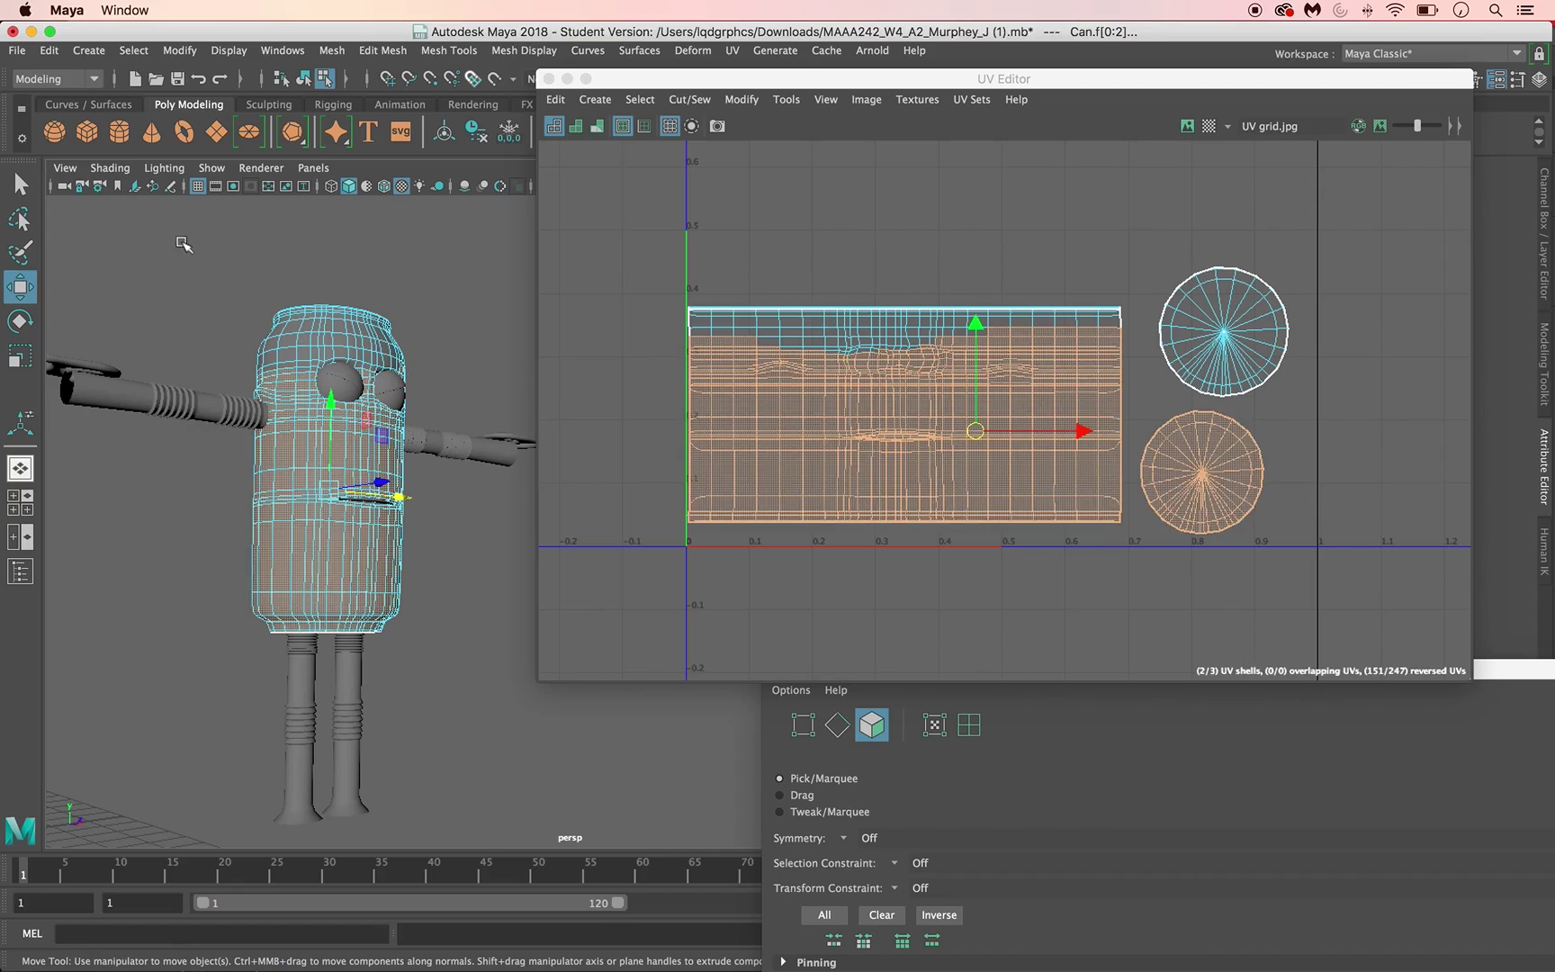
{"action": "left_click", "coordinate": [185, 389]}
{"action": "right_click_drag", "start_coordinate": [331, 358], "coordinate": [387, 314]}
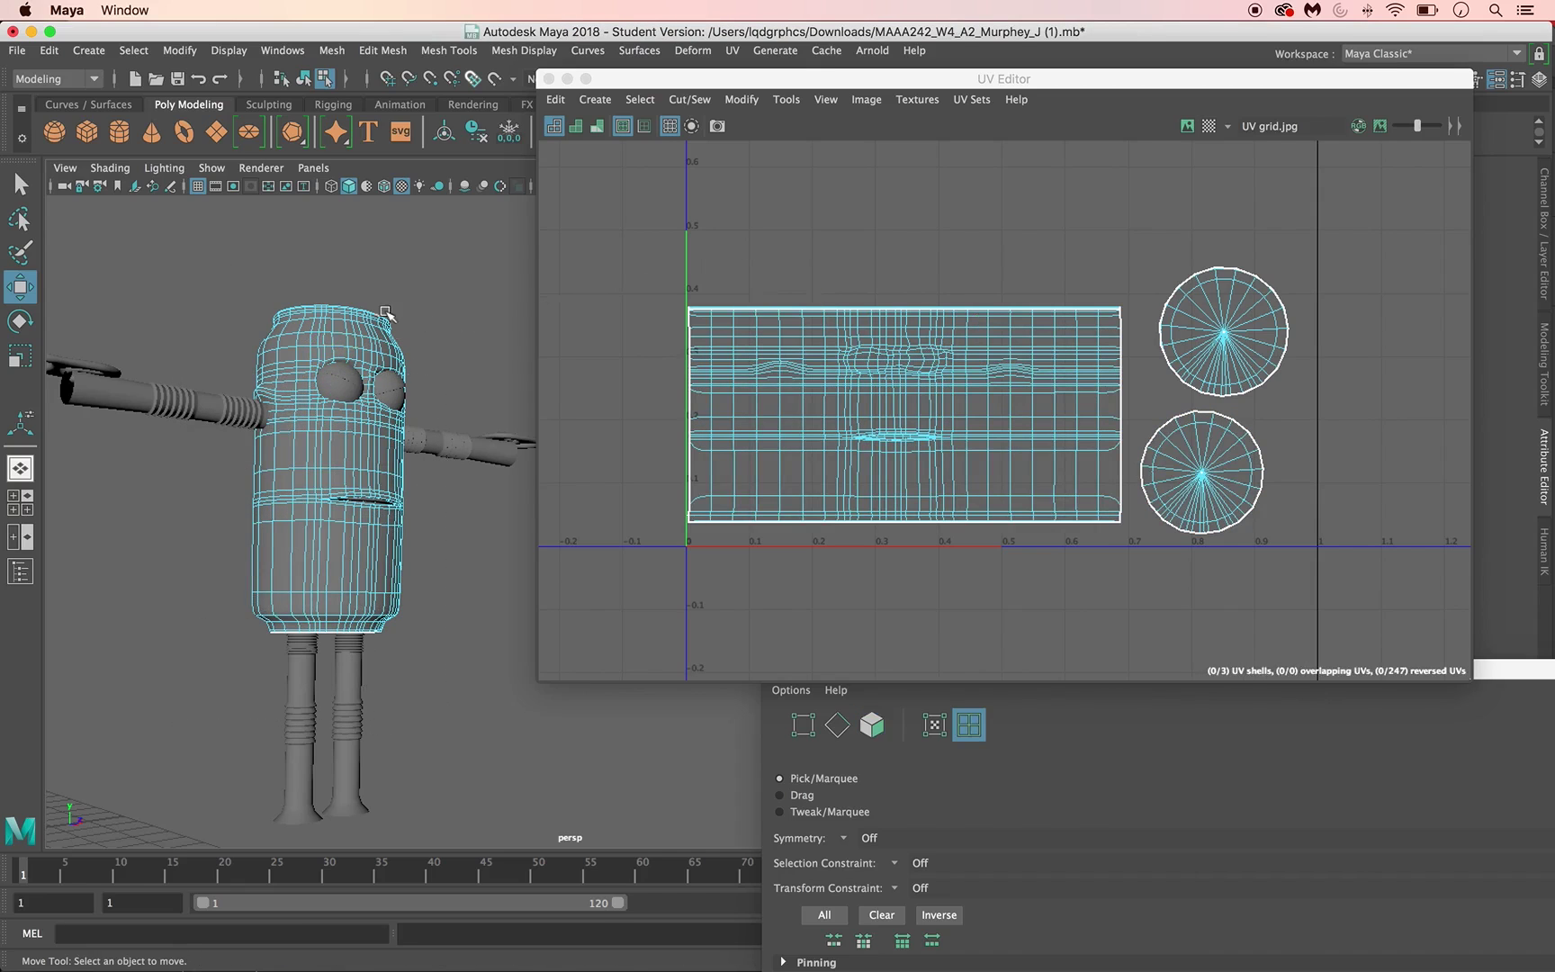
{"action": "left_click", "coordinate": [20, 183]}
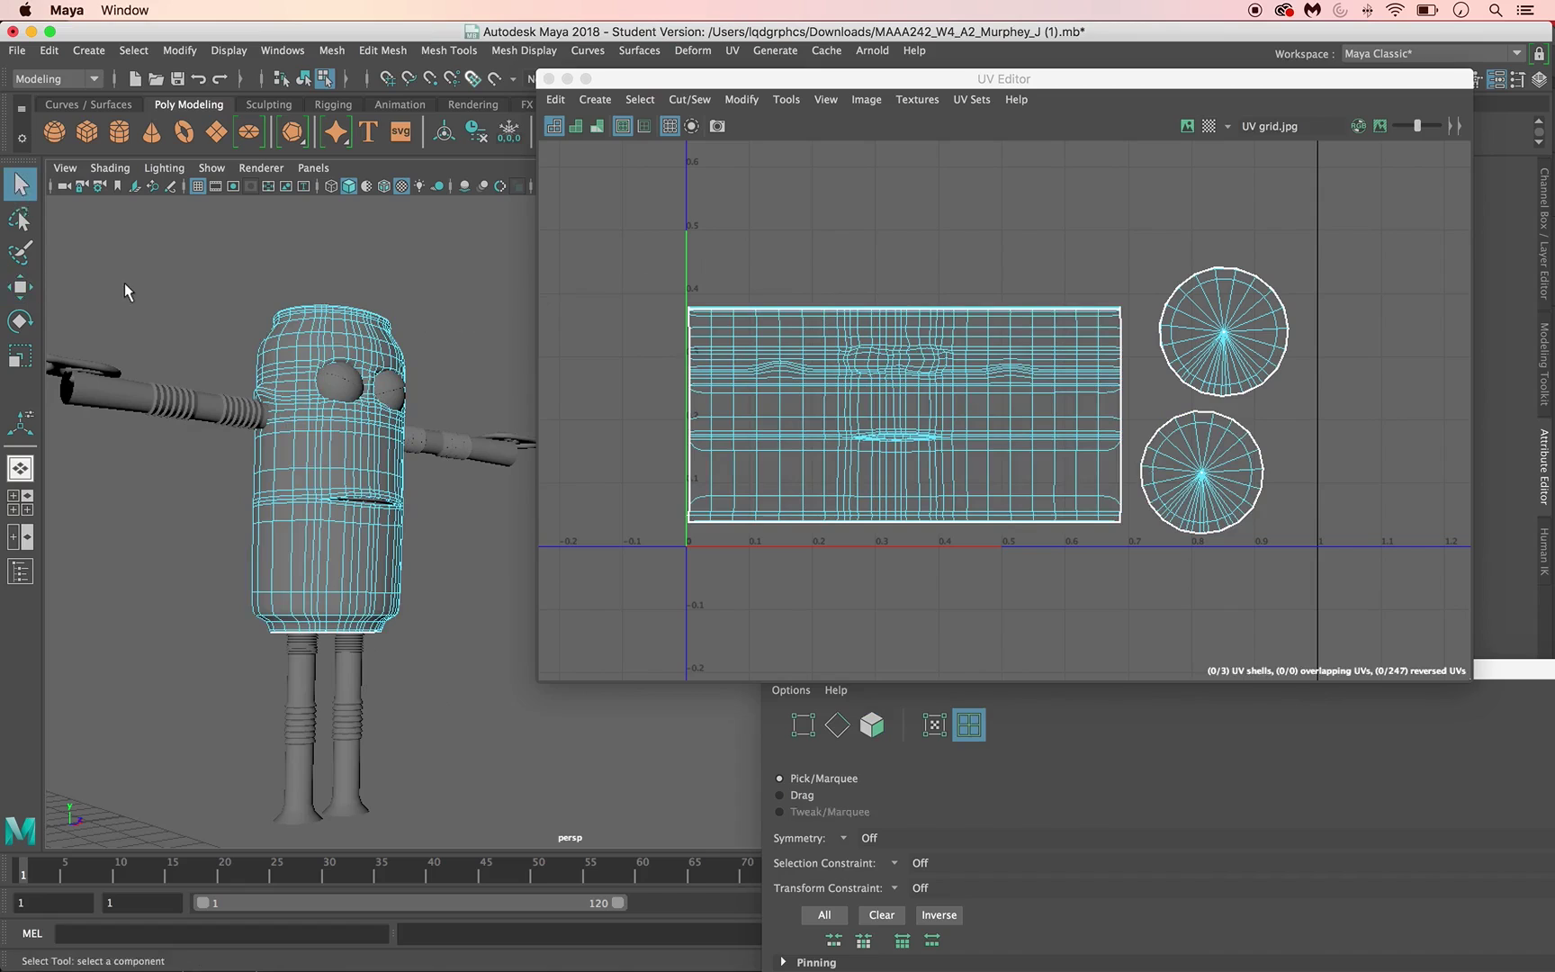
{"action": "left_click", "coordinate": [180, 412]}
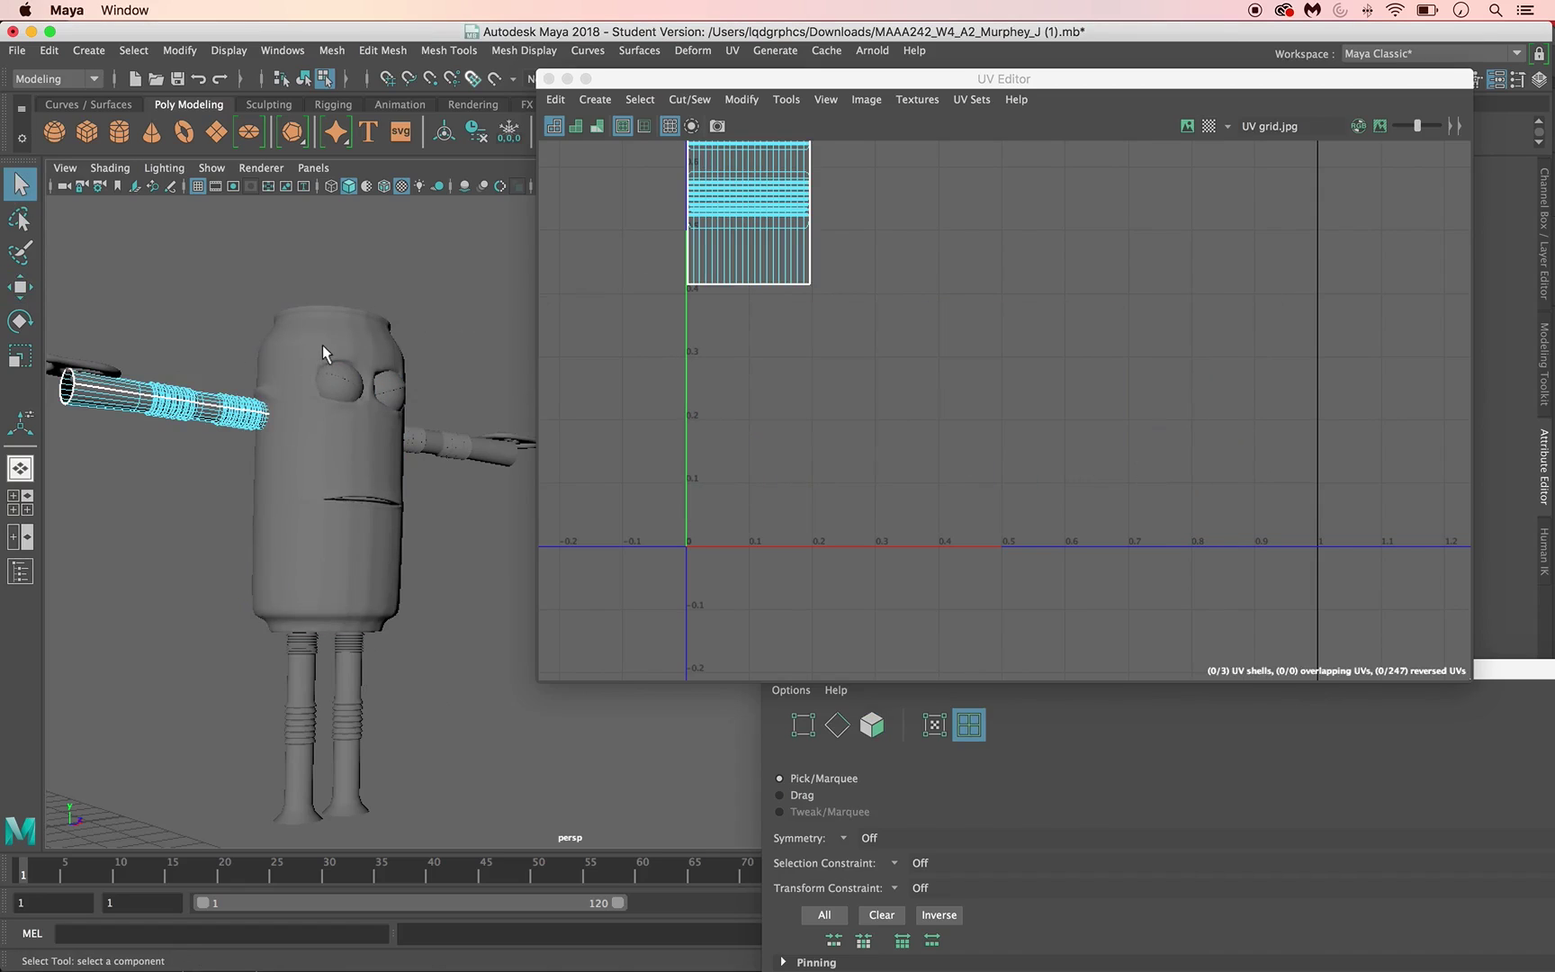
{"action": "left_click", "coordinate": [322, 344], "text": "shift"}
{"action": "left_click", "coordinate": [464, 448], "text": "shift"}
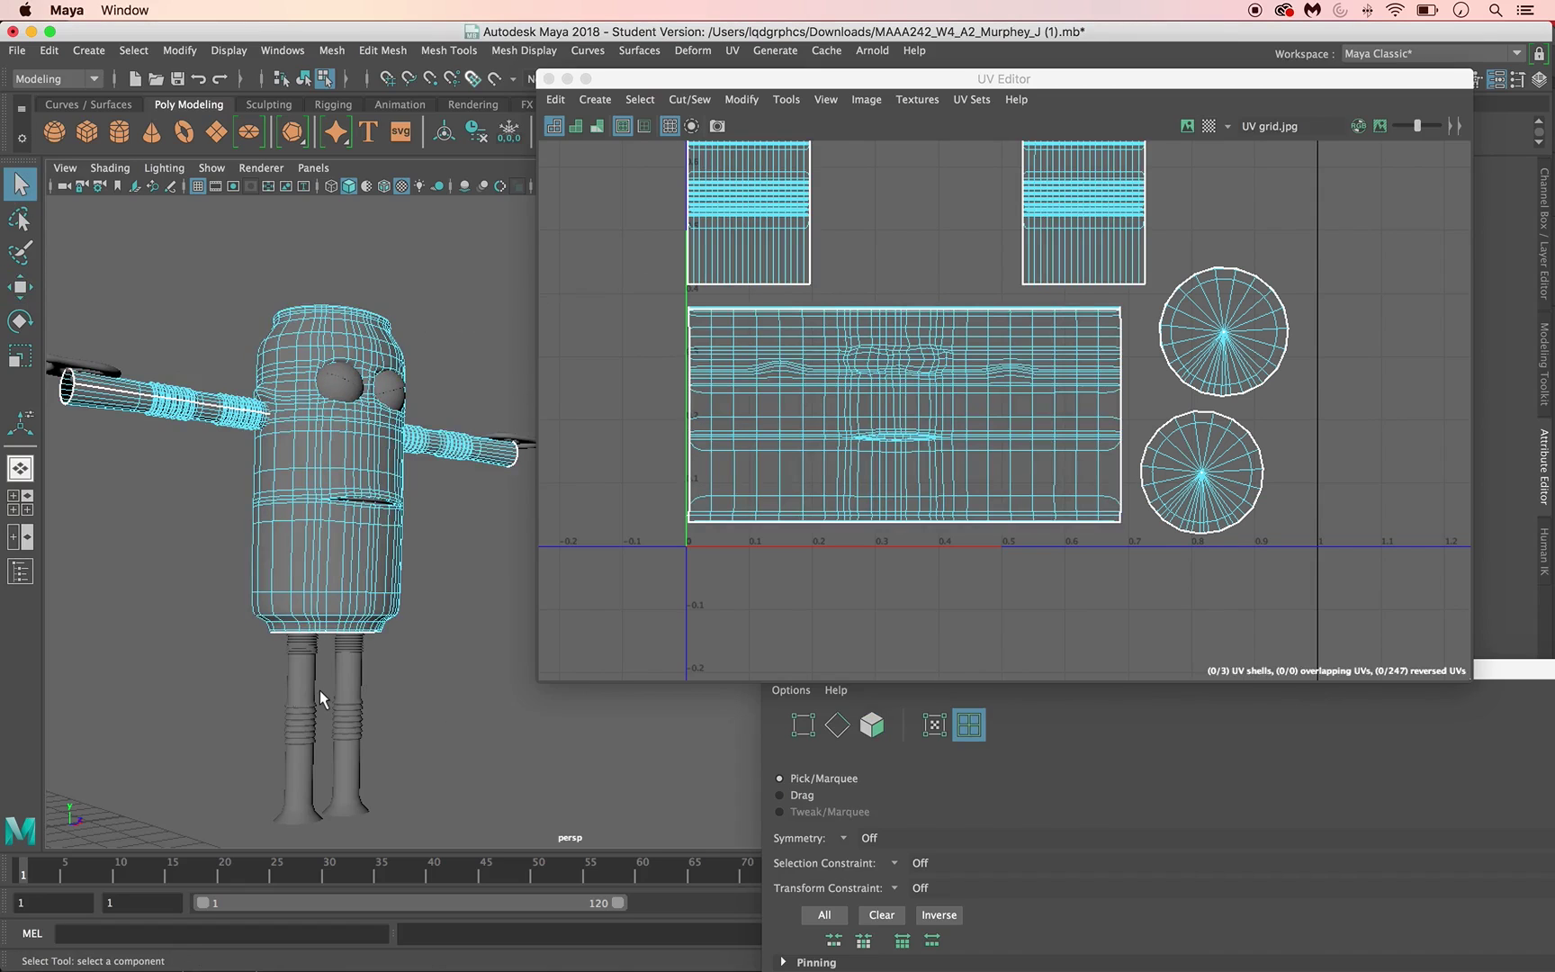
{"action": "left_click", "coordinate": [319, 691], "text": "shift"}
{"action": "left_click", "coordinate": [358, 689], "text": "shift"}
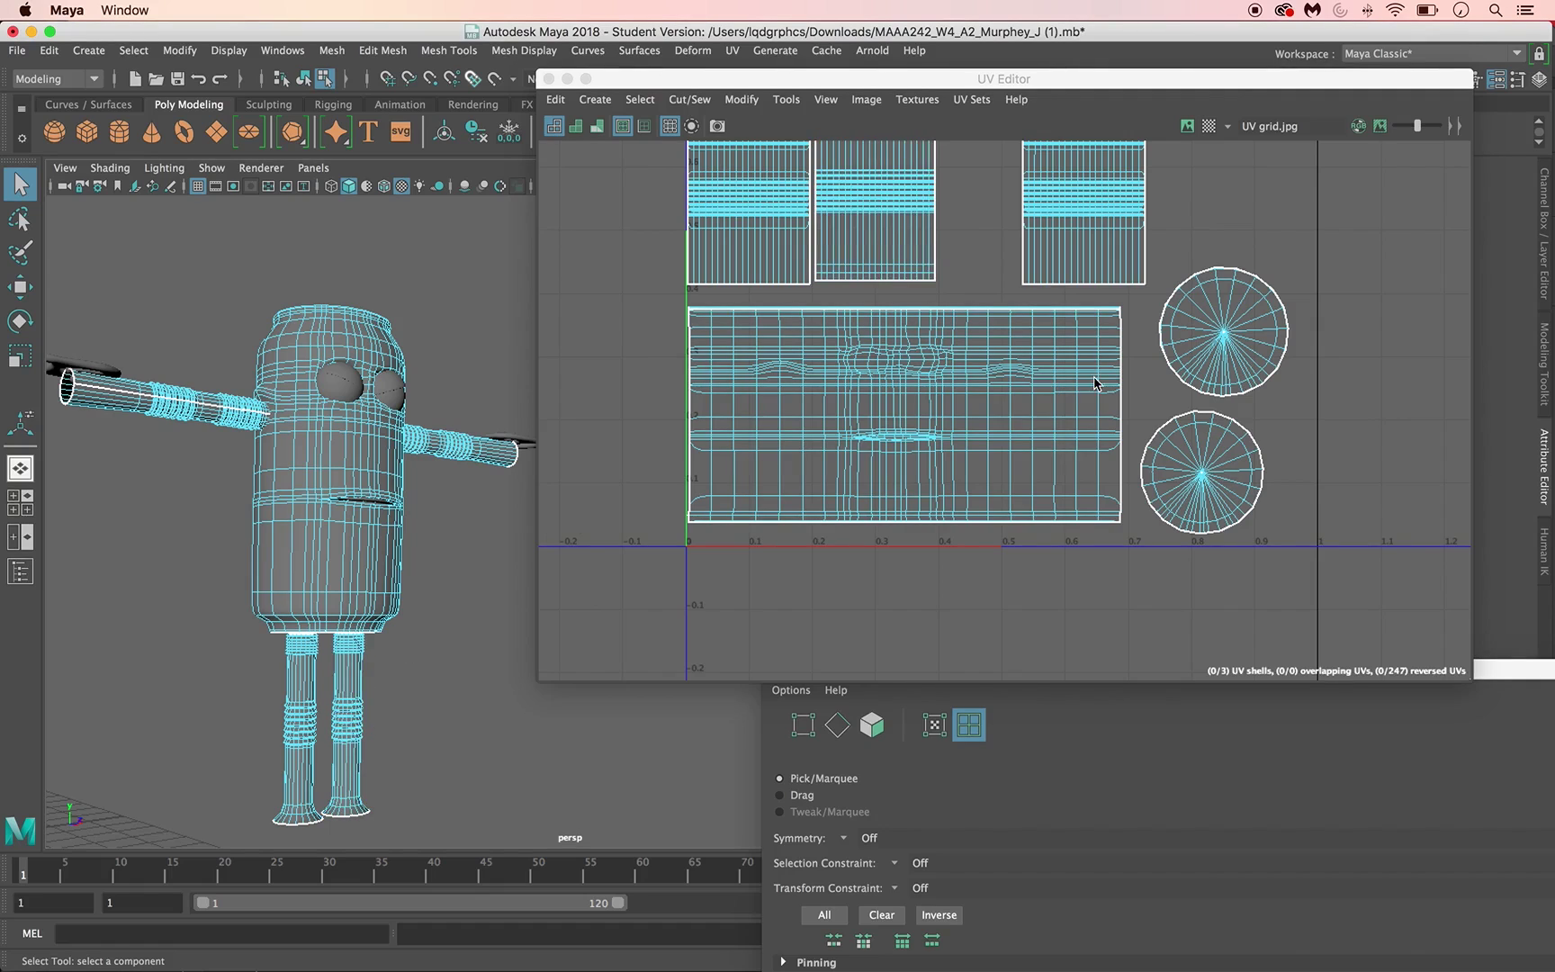
Try to save a UV snapshot of the layout to the Desktop as CanDo_UV, a 2048 × 2048 px JPEG, and close the snapshot options.
{"action": "scroll", "coordinate": [1070, 360], "scroll_direction": "up", "scroll_amount": 5}
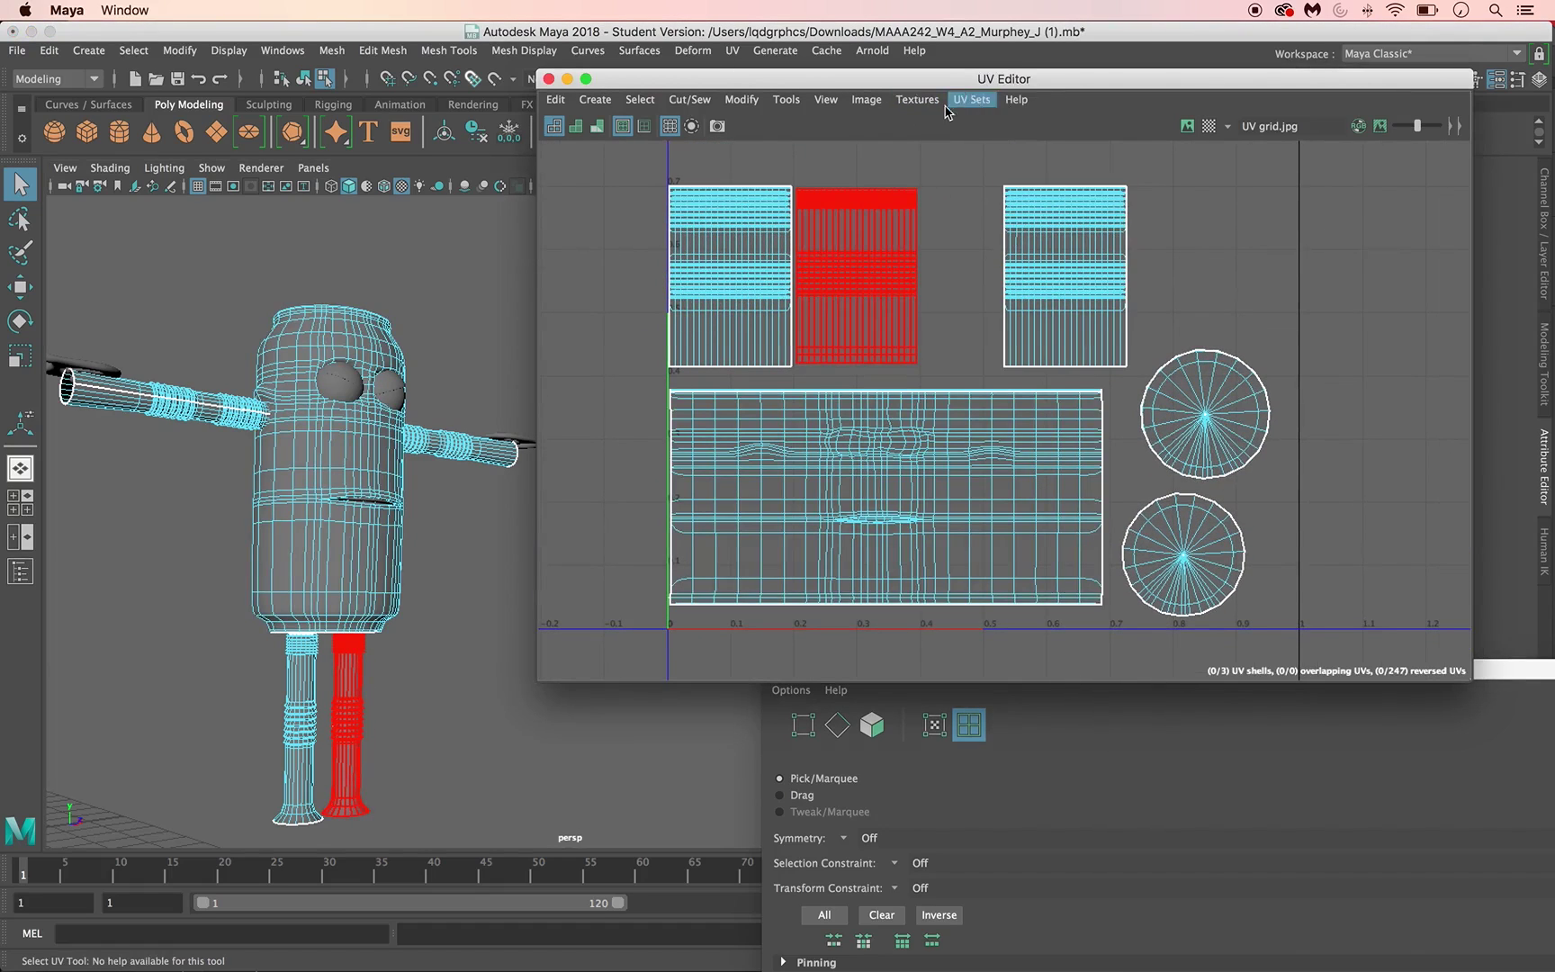
{"action": "left_click", "coordinate": [865, 99]}
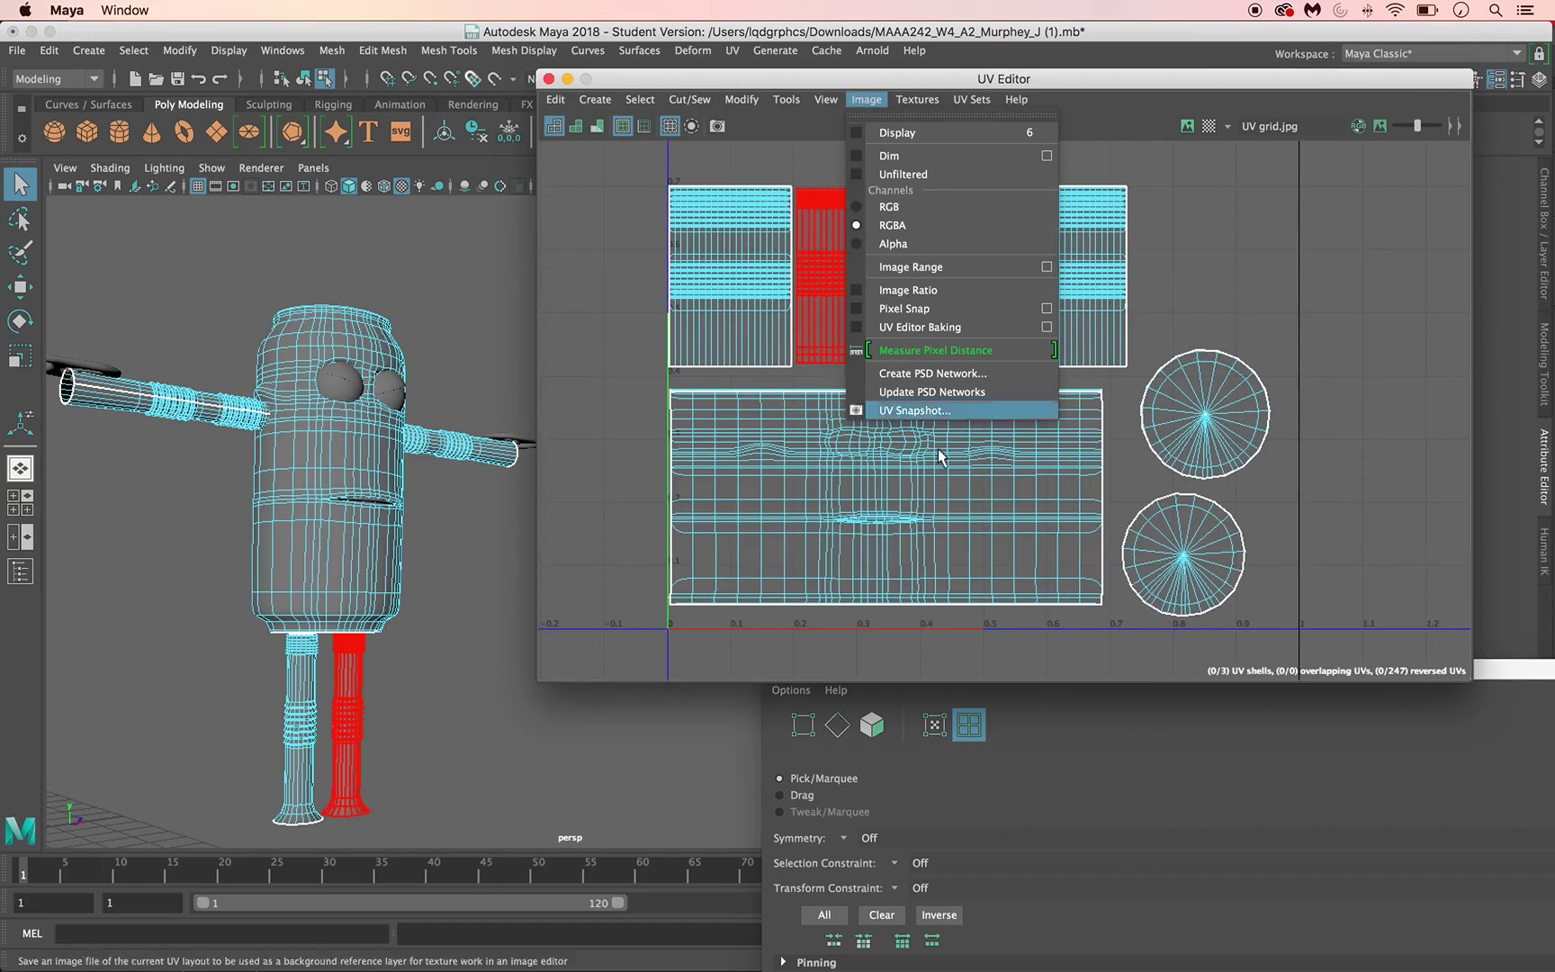
{"action": "left_click", "coordinate": [918, 411]}
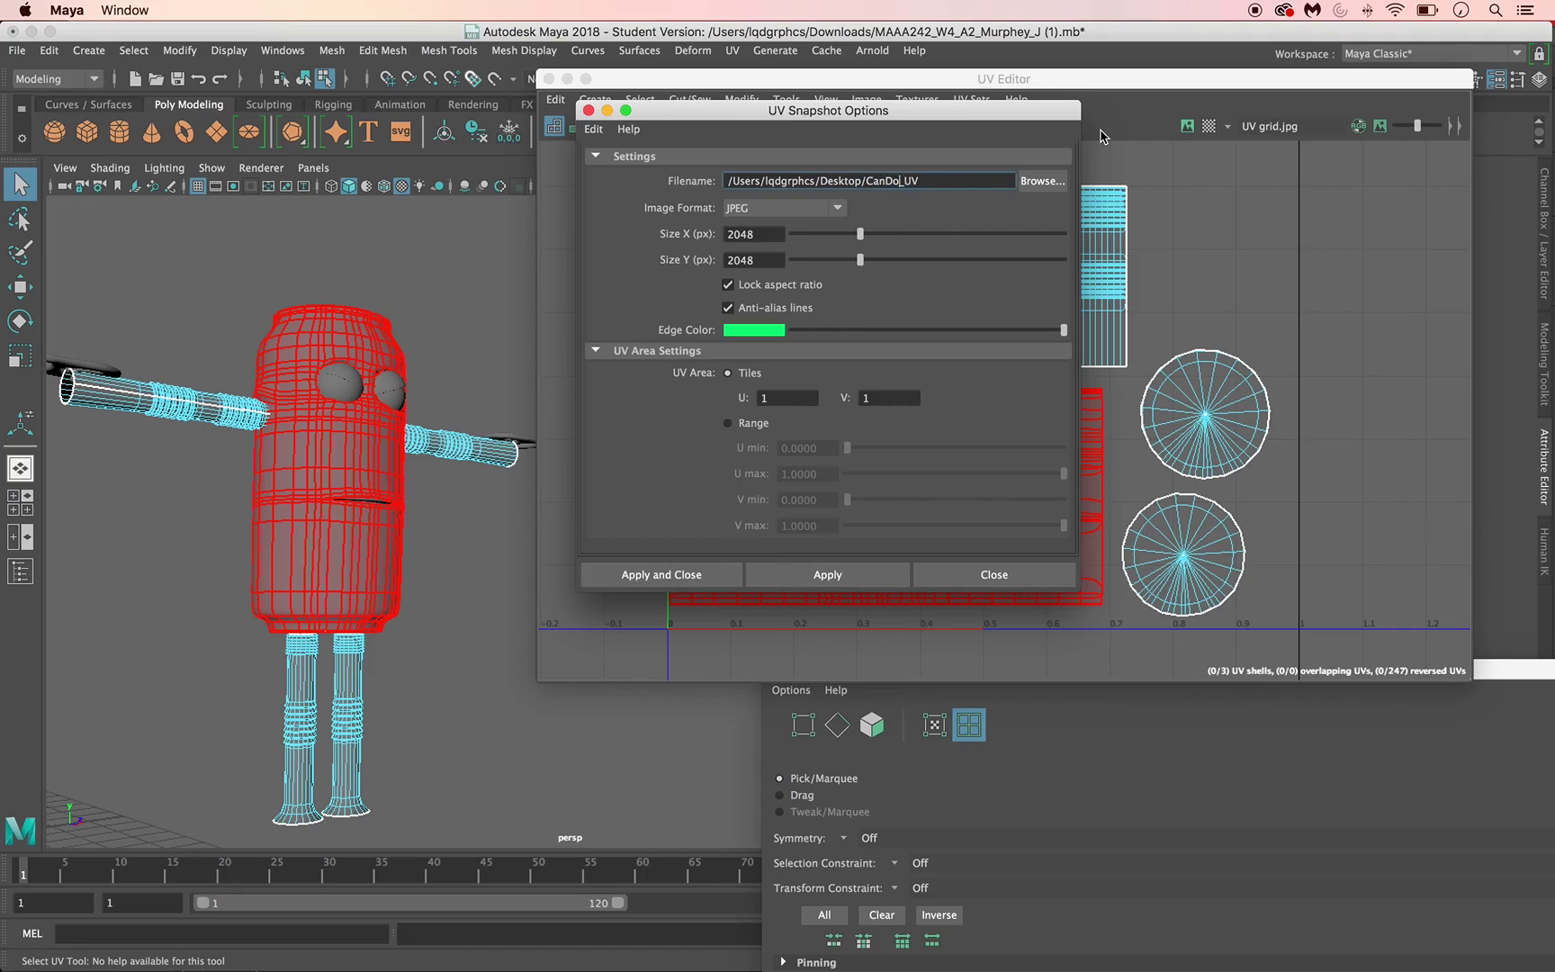
{"action": "left_click", "coordinate": [684, 574]}
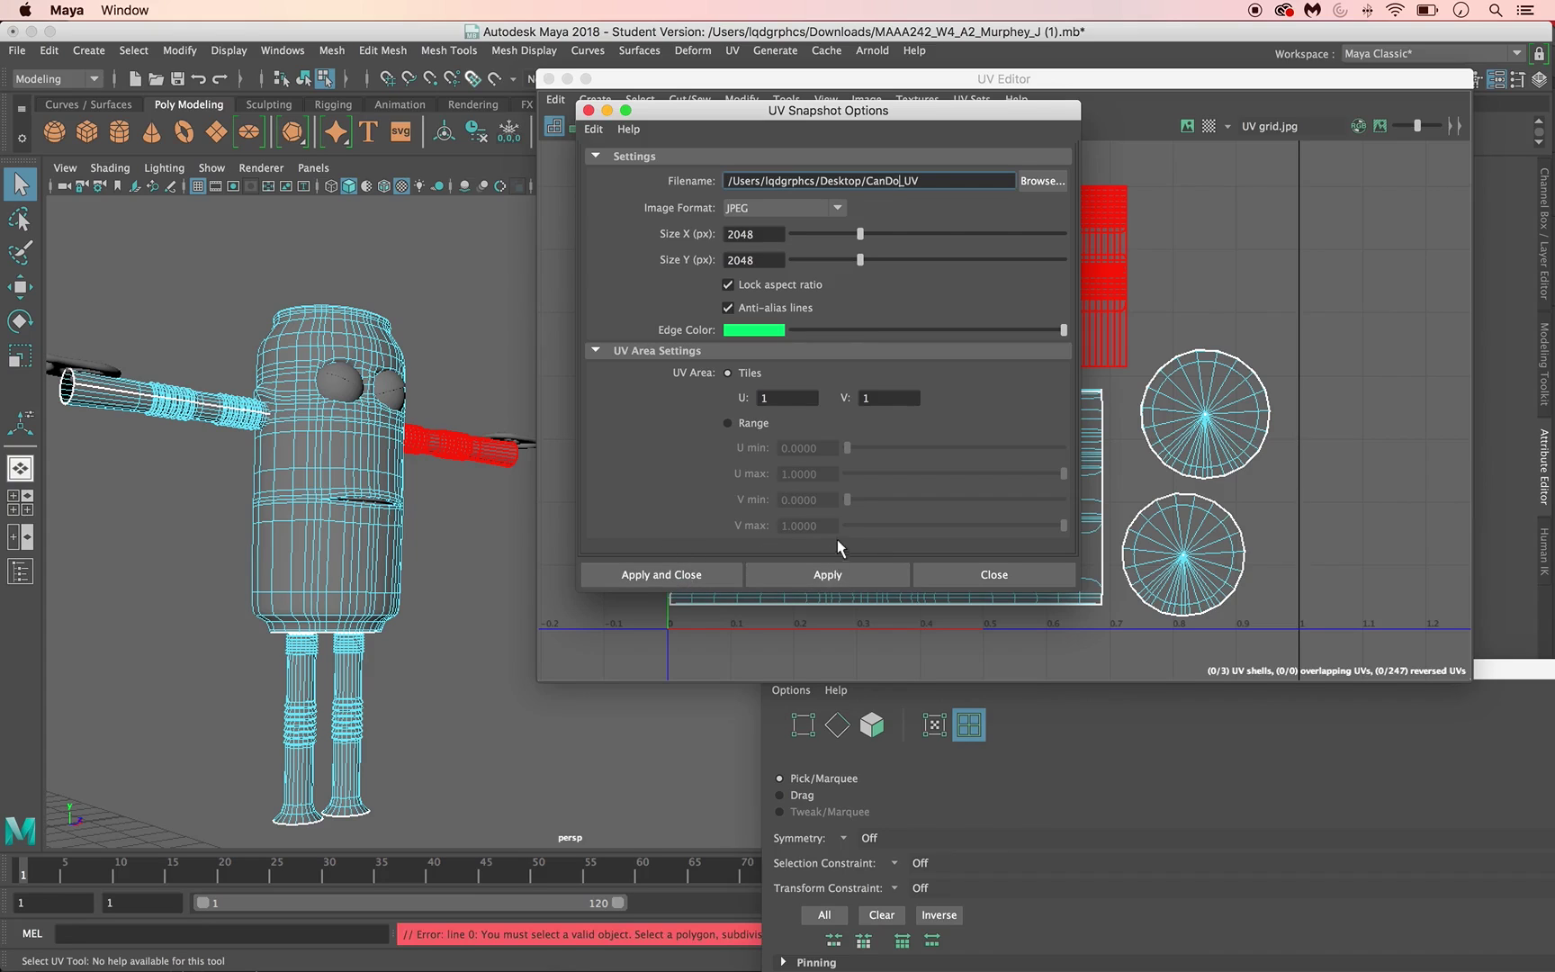
{"action": "left_click", "coordinate": [65, 11]}
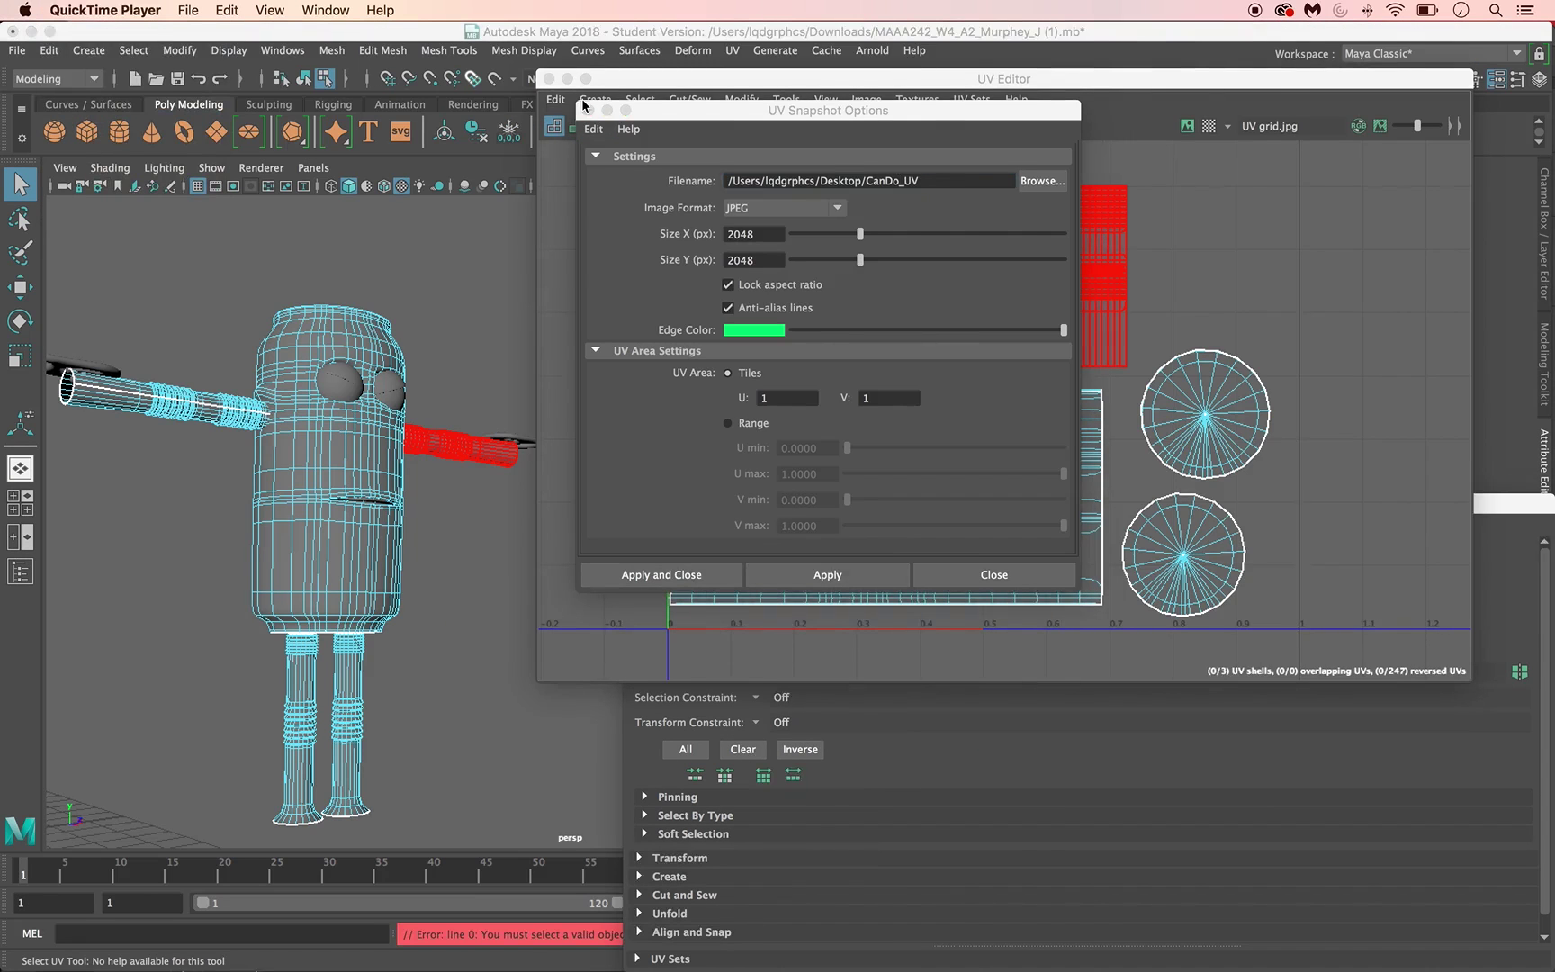
{"action": "left_click", "coordinate": [634, 122]}
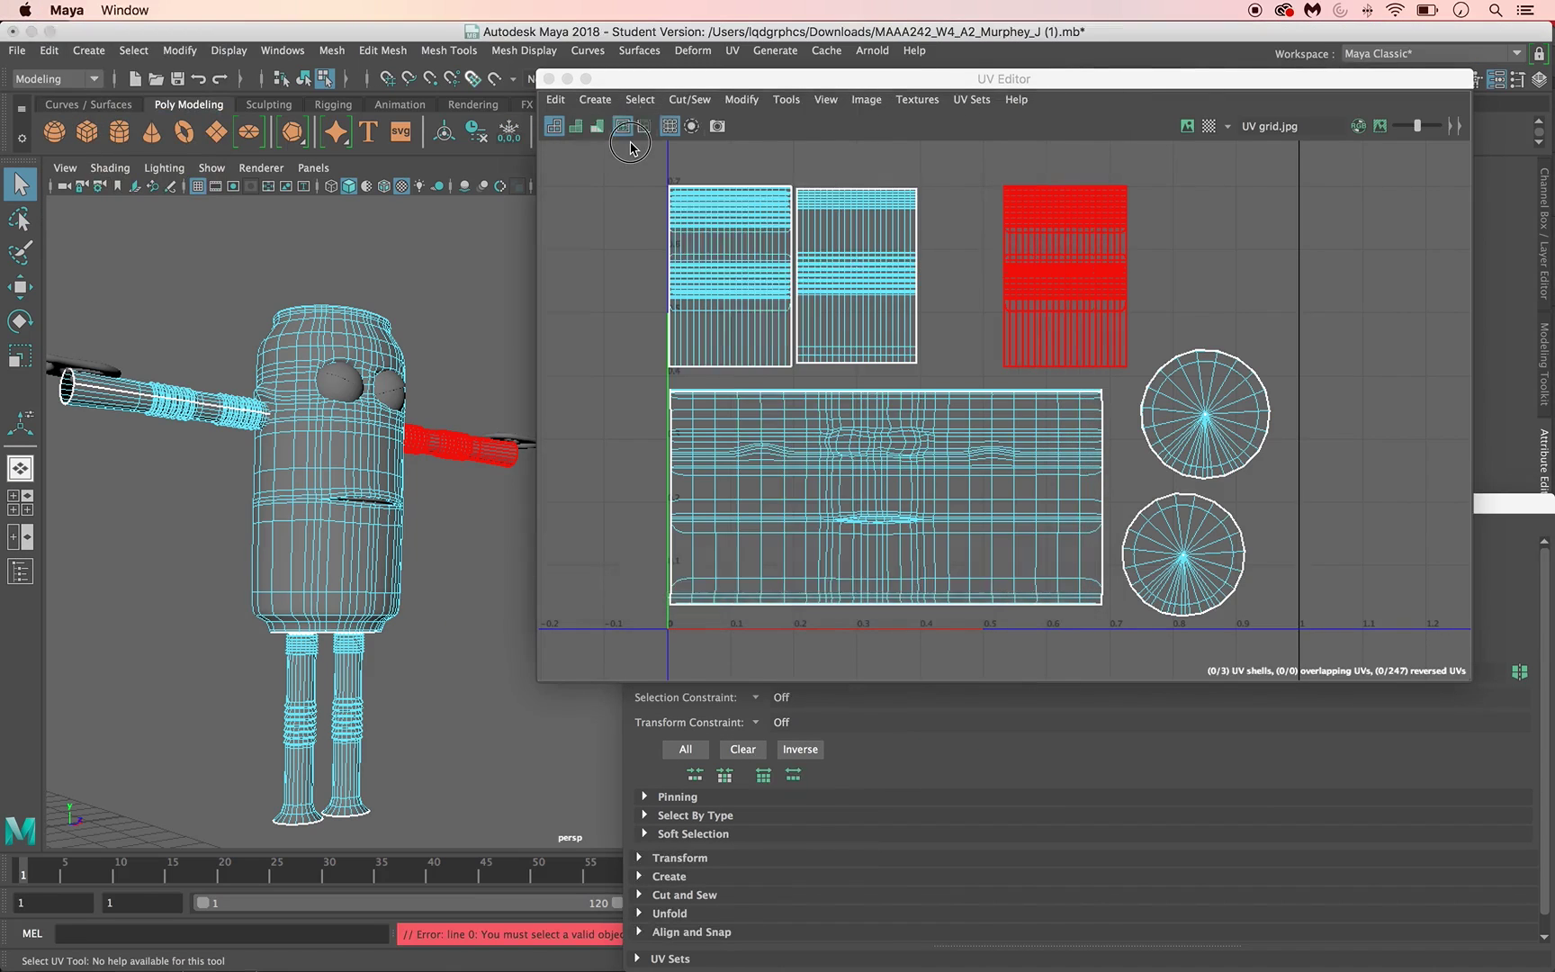
Move the UV Editor aside, minimize the main Maya window and bring Photoshop to the front.
{"action": "left_click_drag", "start_coordinate": [852, 81], "coordinate": [432, 142]}
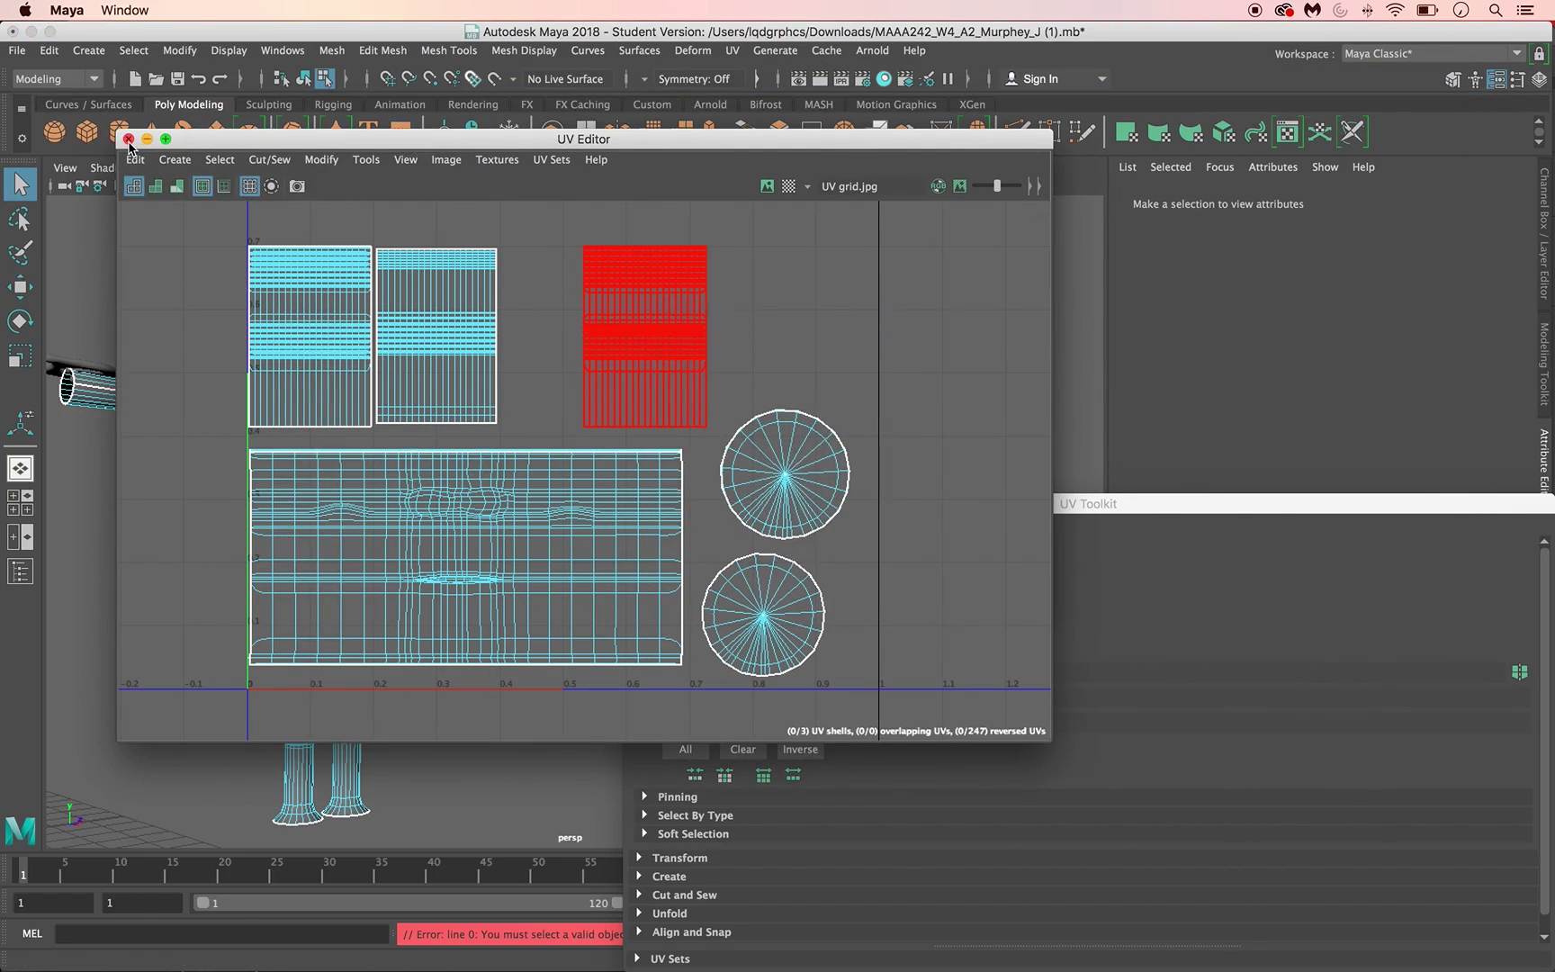
{"action": "left_click", "coordinate": [32, 32]}
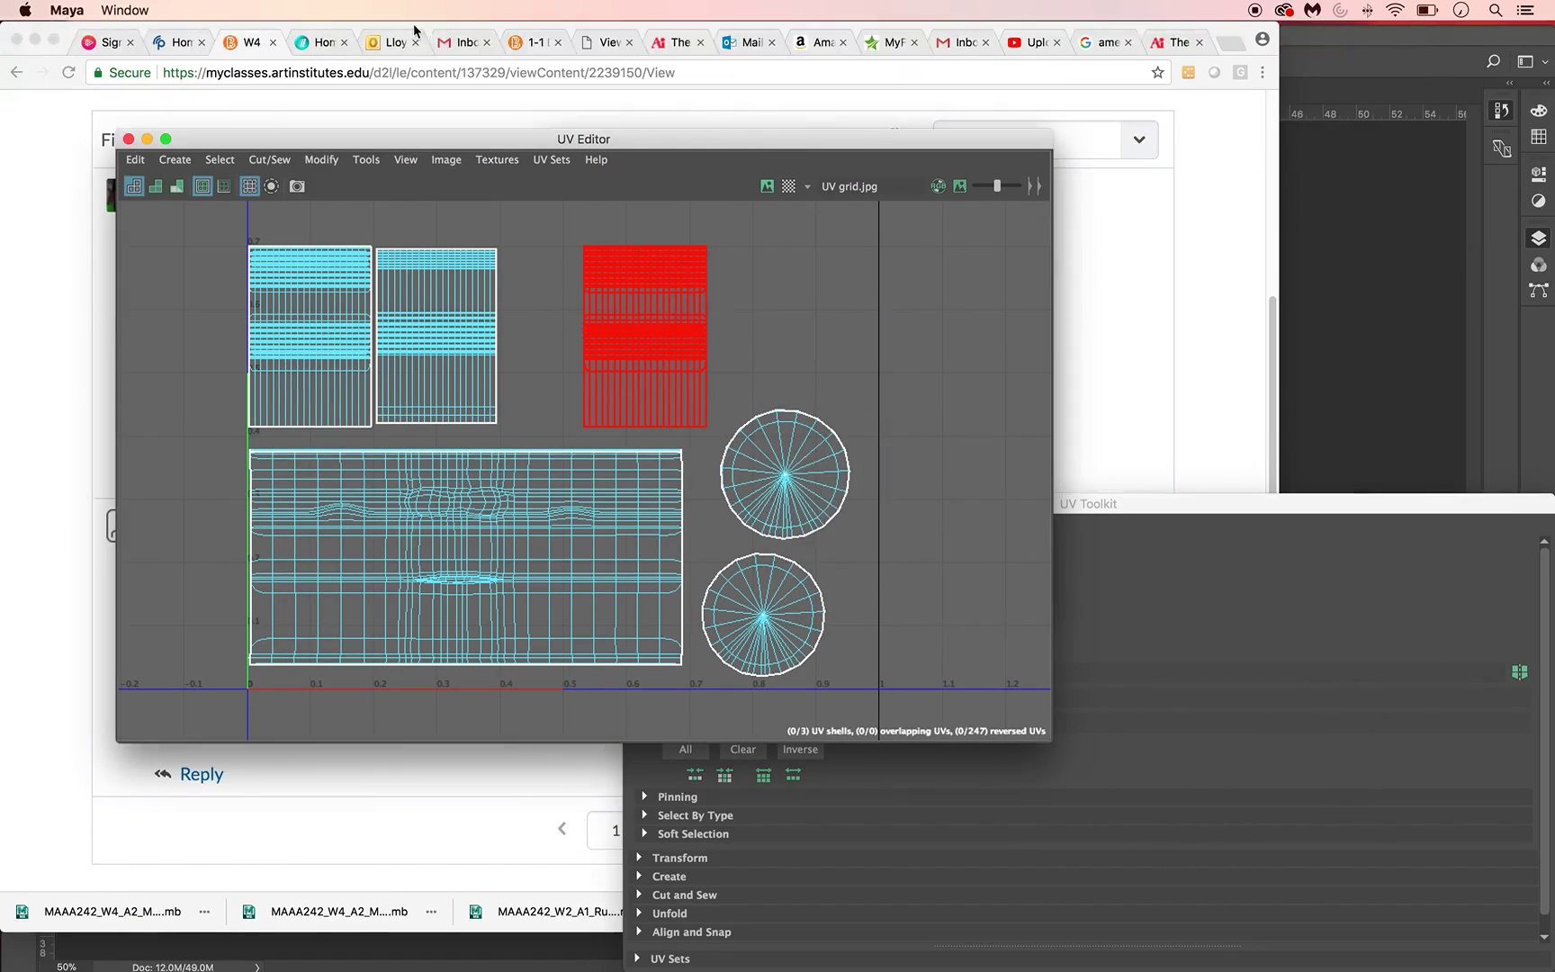
{"action": "left_click", "coordinate": [1320, 62]}
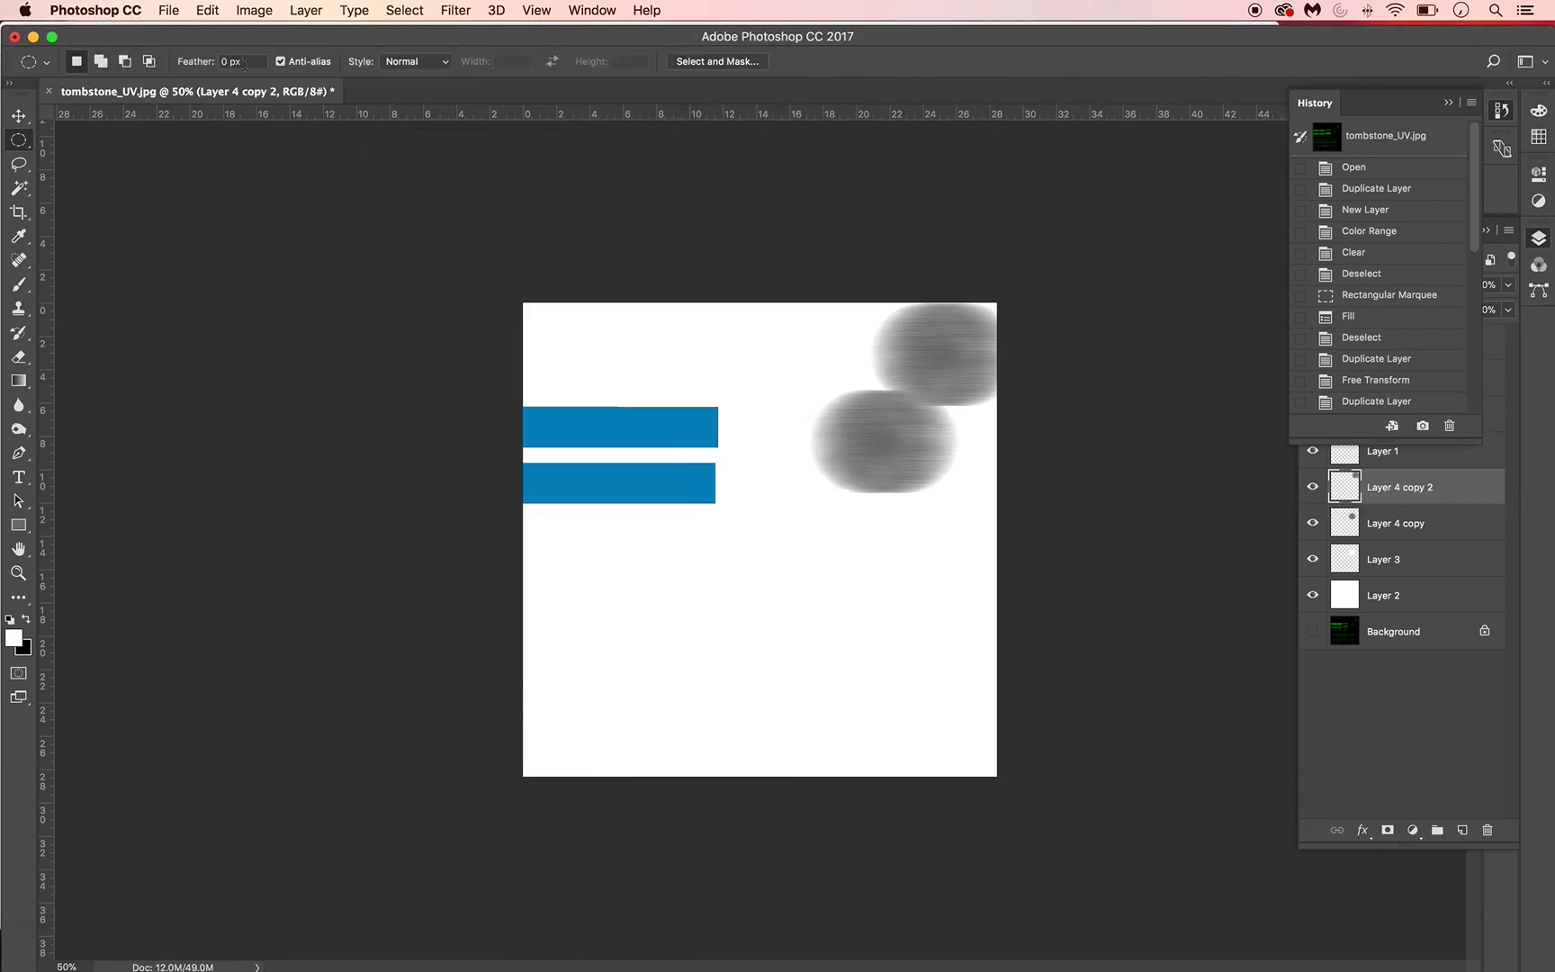
{"action": "left_click", "coordinate": [33, 37]}
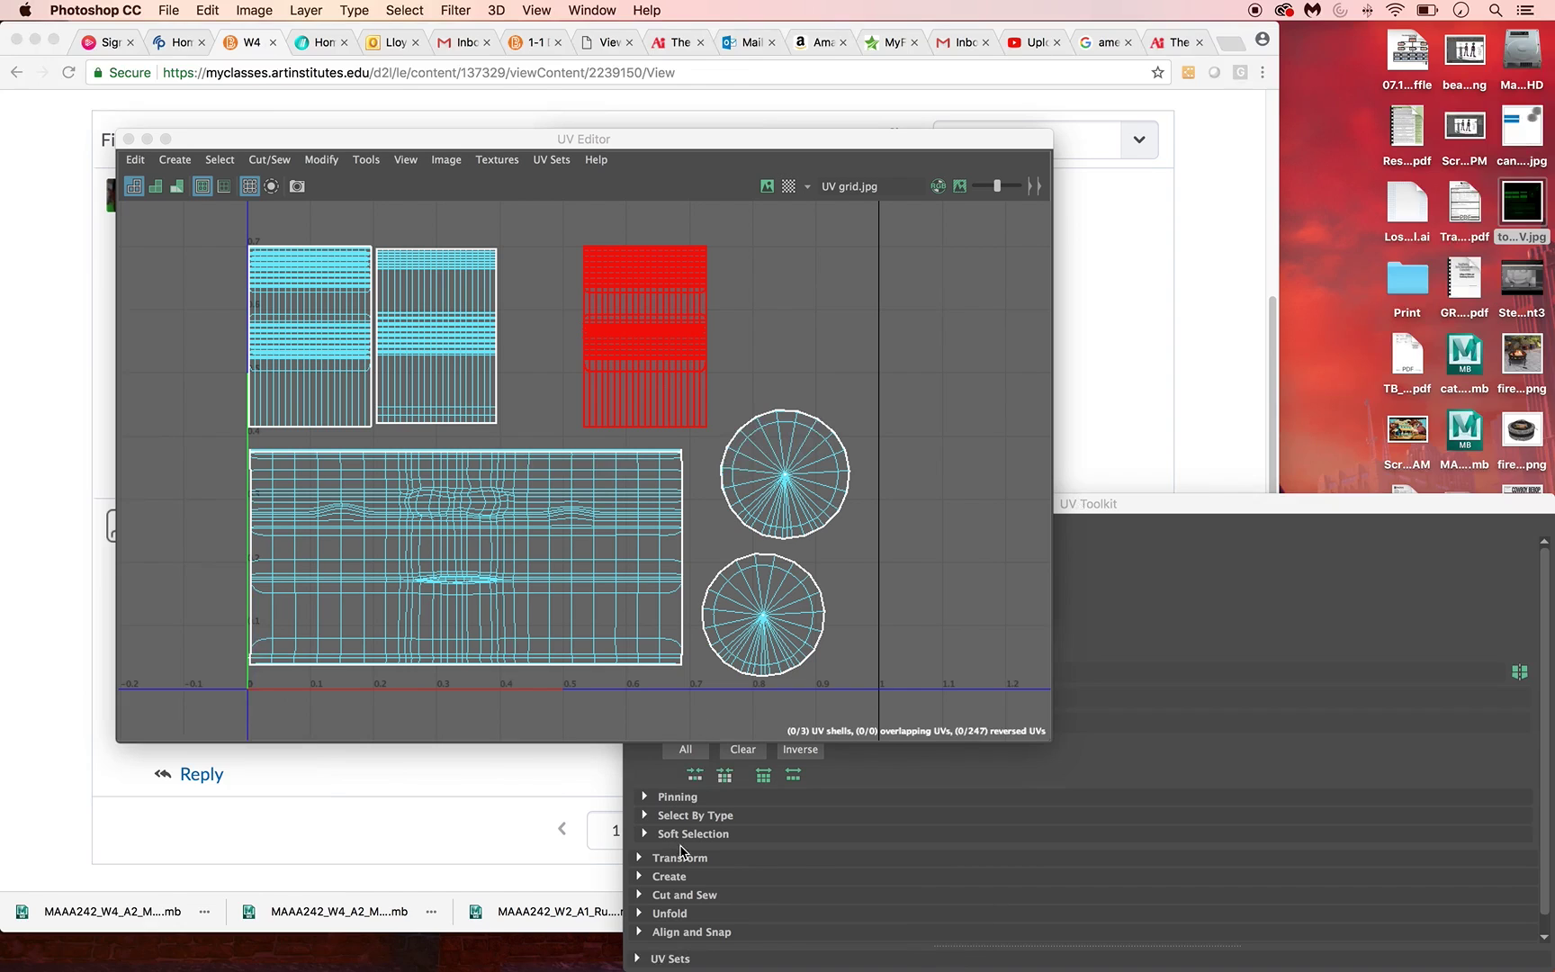
{"action": "key", "text": "super+Tab"}
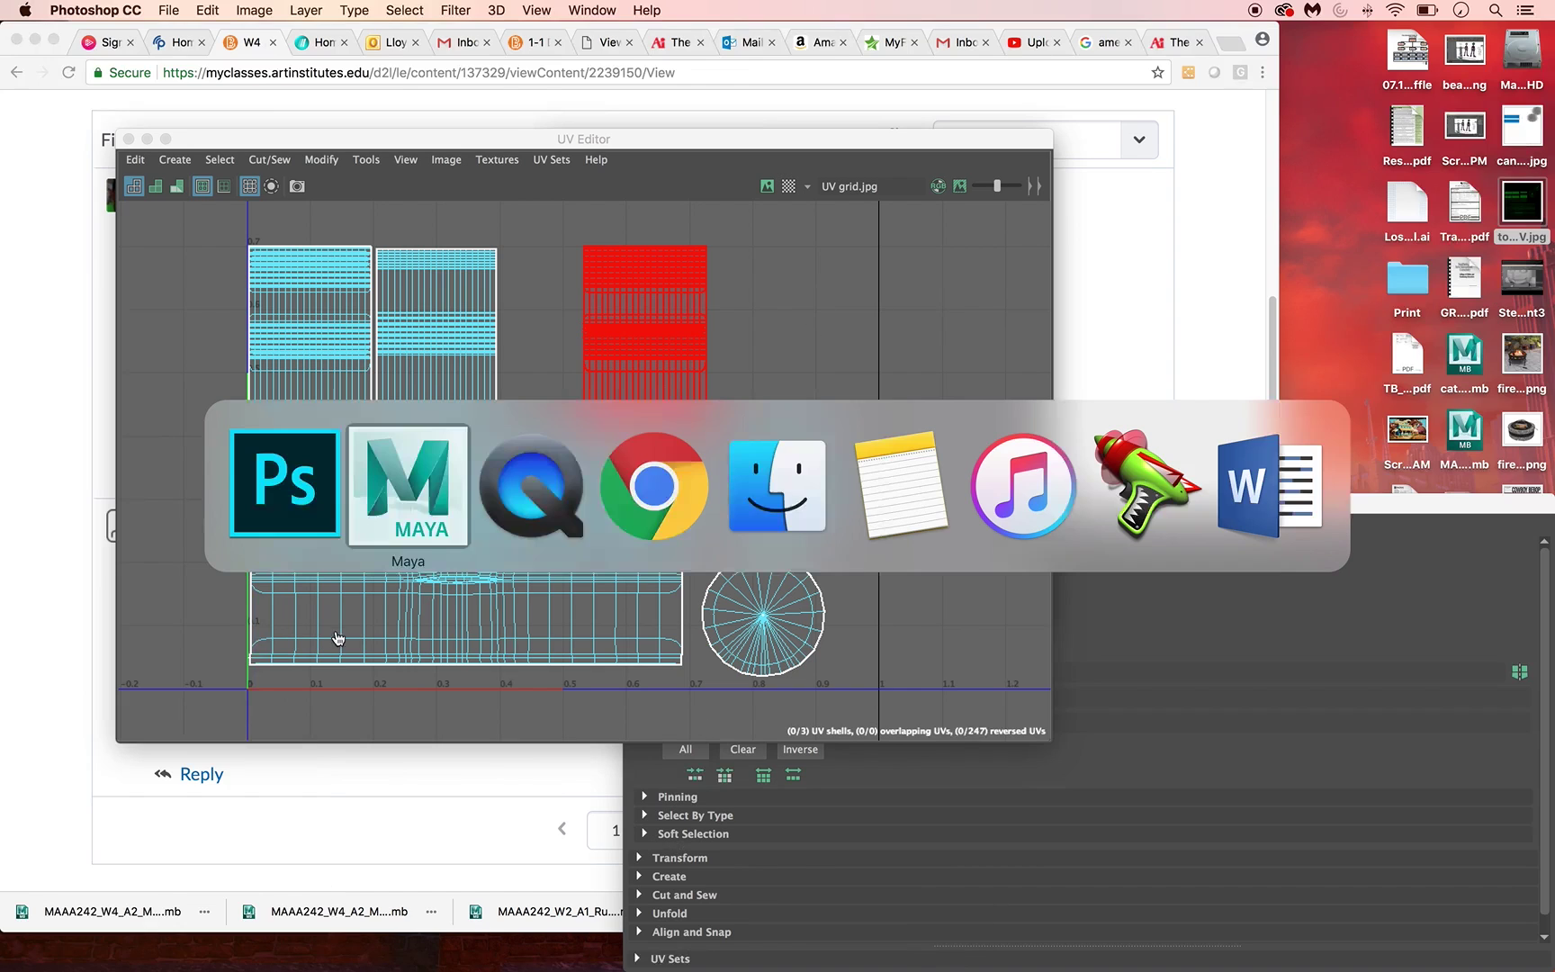
{"action": "key", "text": "super+Tab"}
{"action": "key", "text": "super+Tab"}
{"action": "key", "text": "super+Tab"}
{"action": "key", "text": "super+Tab"}
{"action": "key", "text": "super+Tab"}
{"action": "key", "text": "super+Tab"}
{"action": "key", "text": "super+Tab"}
{"action": "key", "text": "super+Tab"}
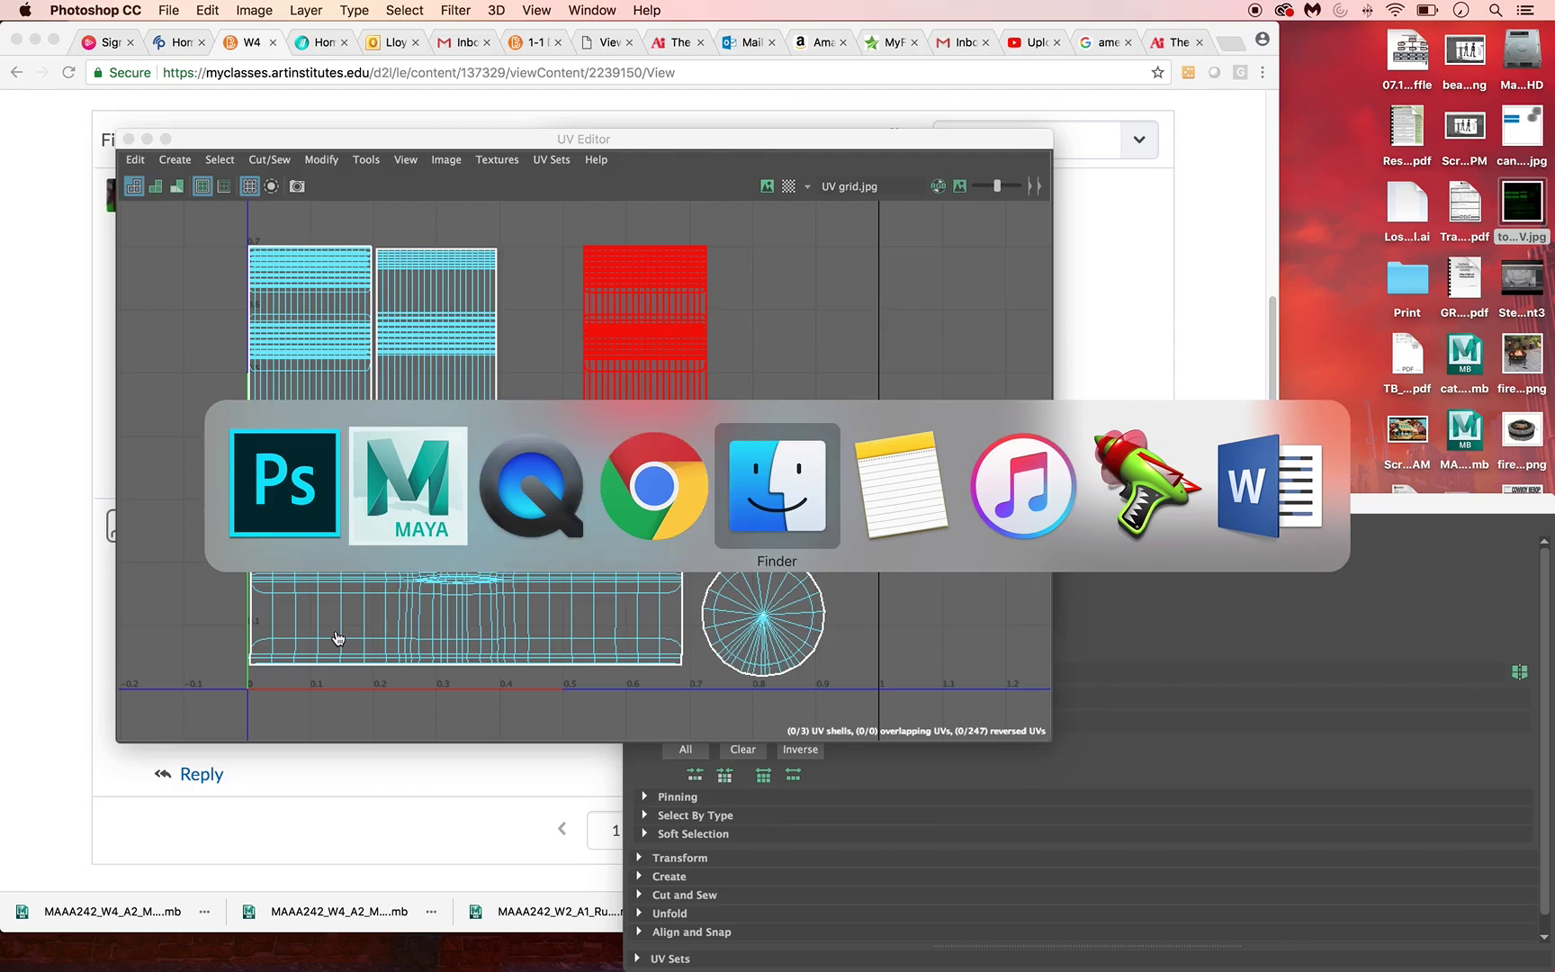
{"action": "key", "text": "super+Tab"}
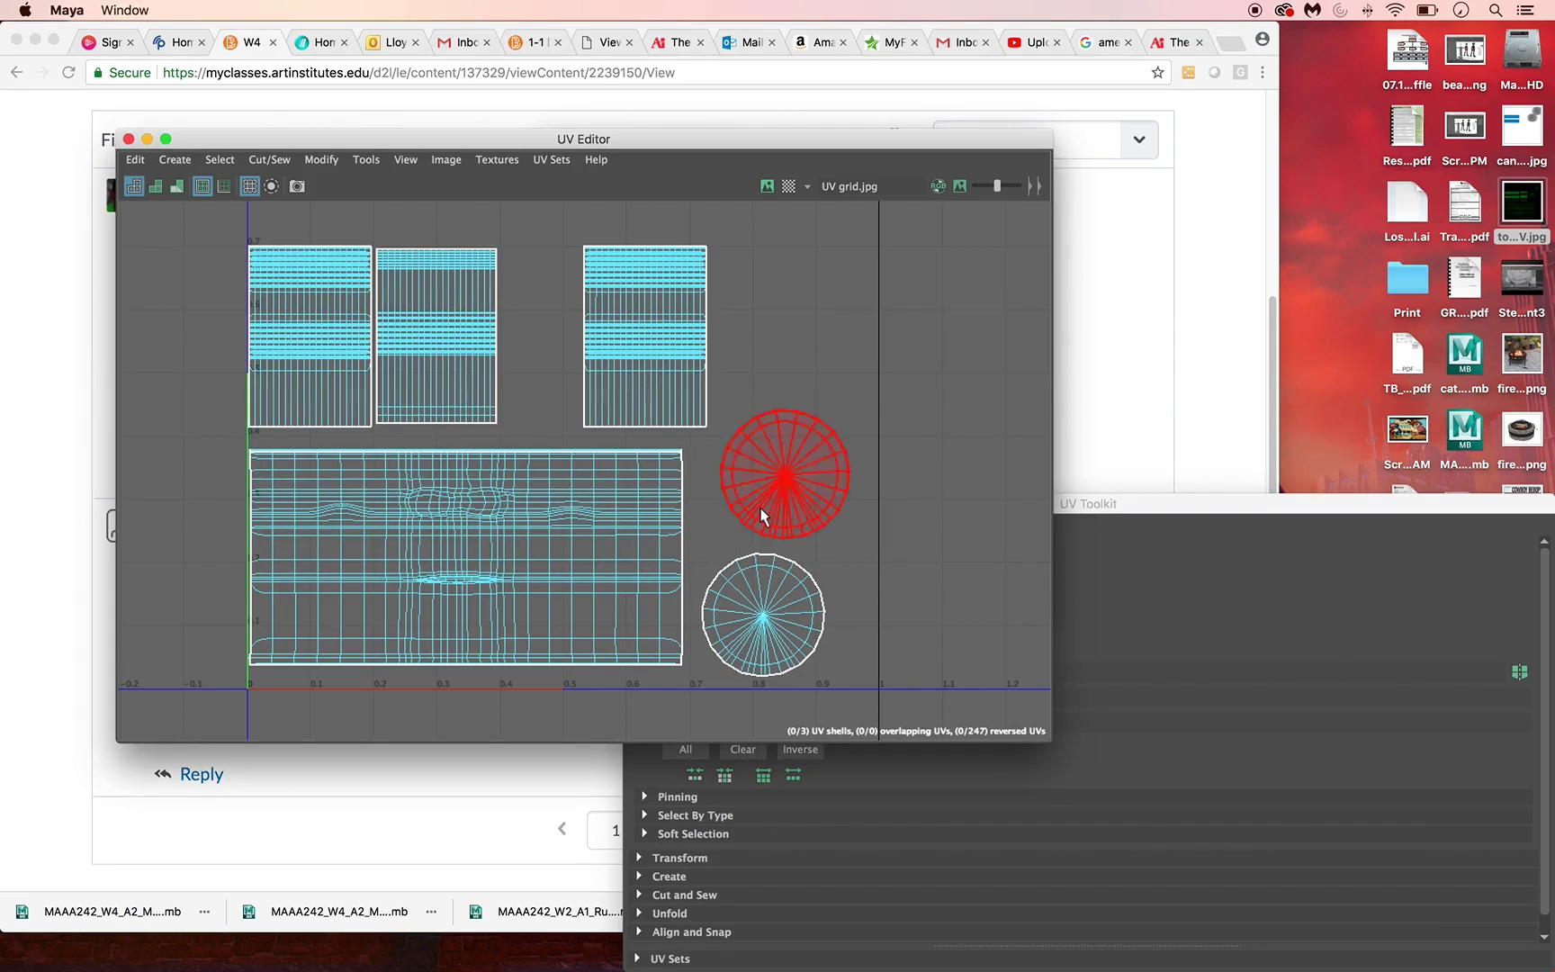
Switch to Photoshop and make only the Background layer of tombstone_UV.jpg visible, hiding all the layers above it.
{"action": "mouse_move", "coordinate": [783, 967]}
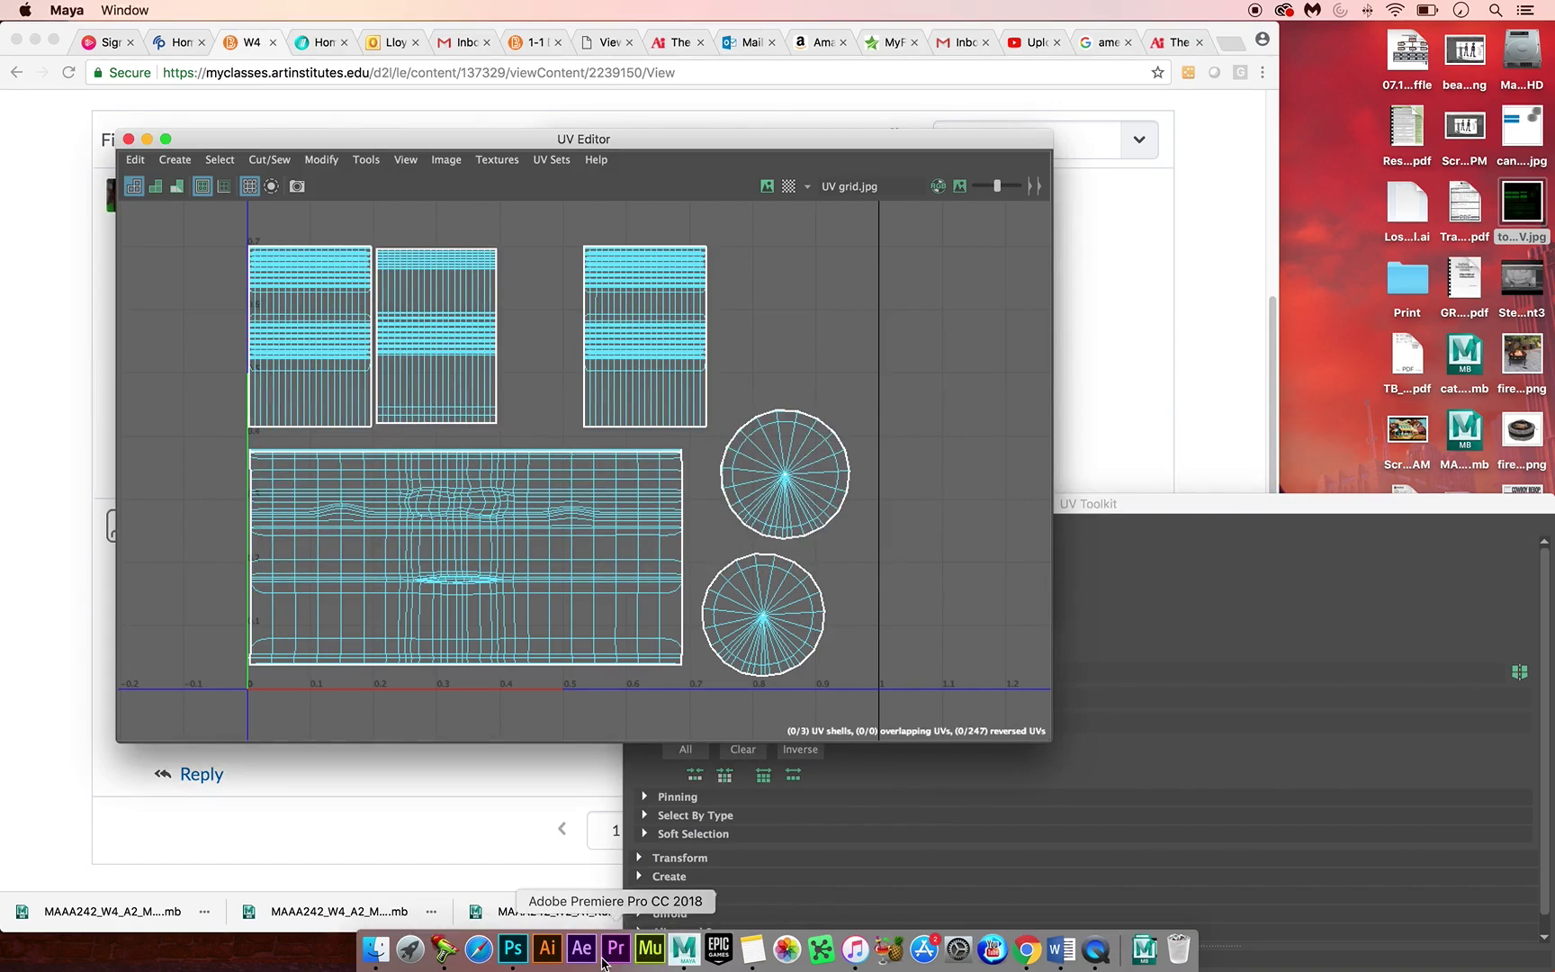
{"action": "left_click", "coordinate": [514, 949]}
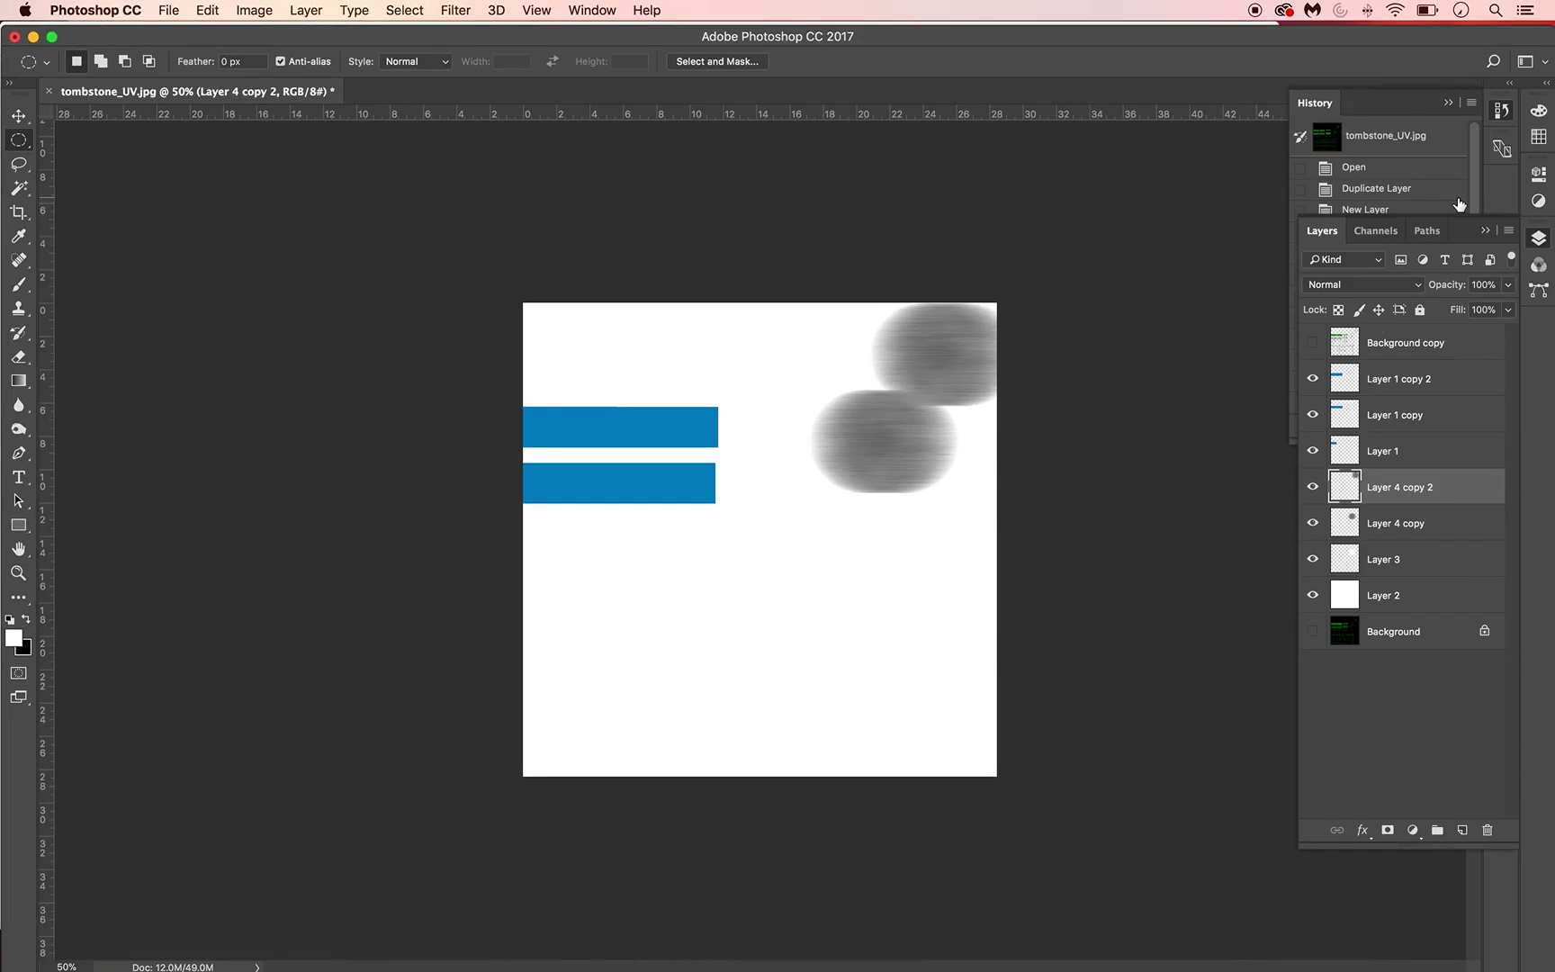
{"action": "left_click_drag", "start_coordinate": [1312, 378], "coordinate": [1312, 603]}
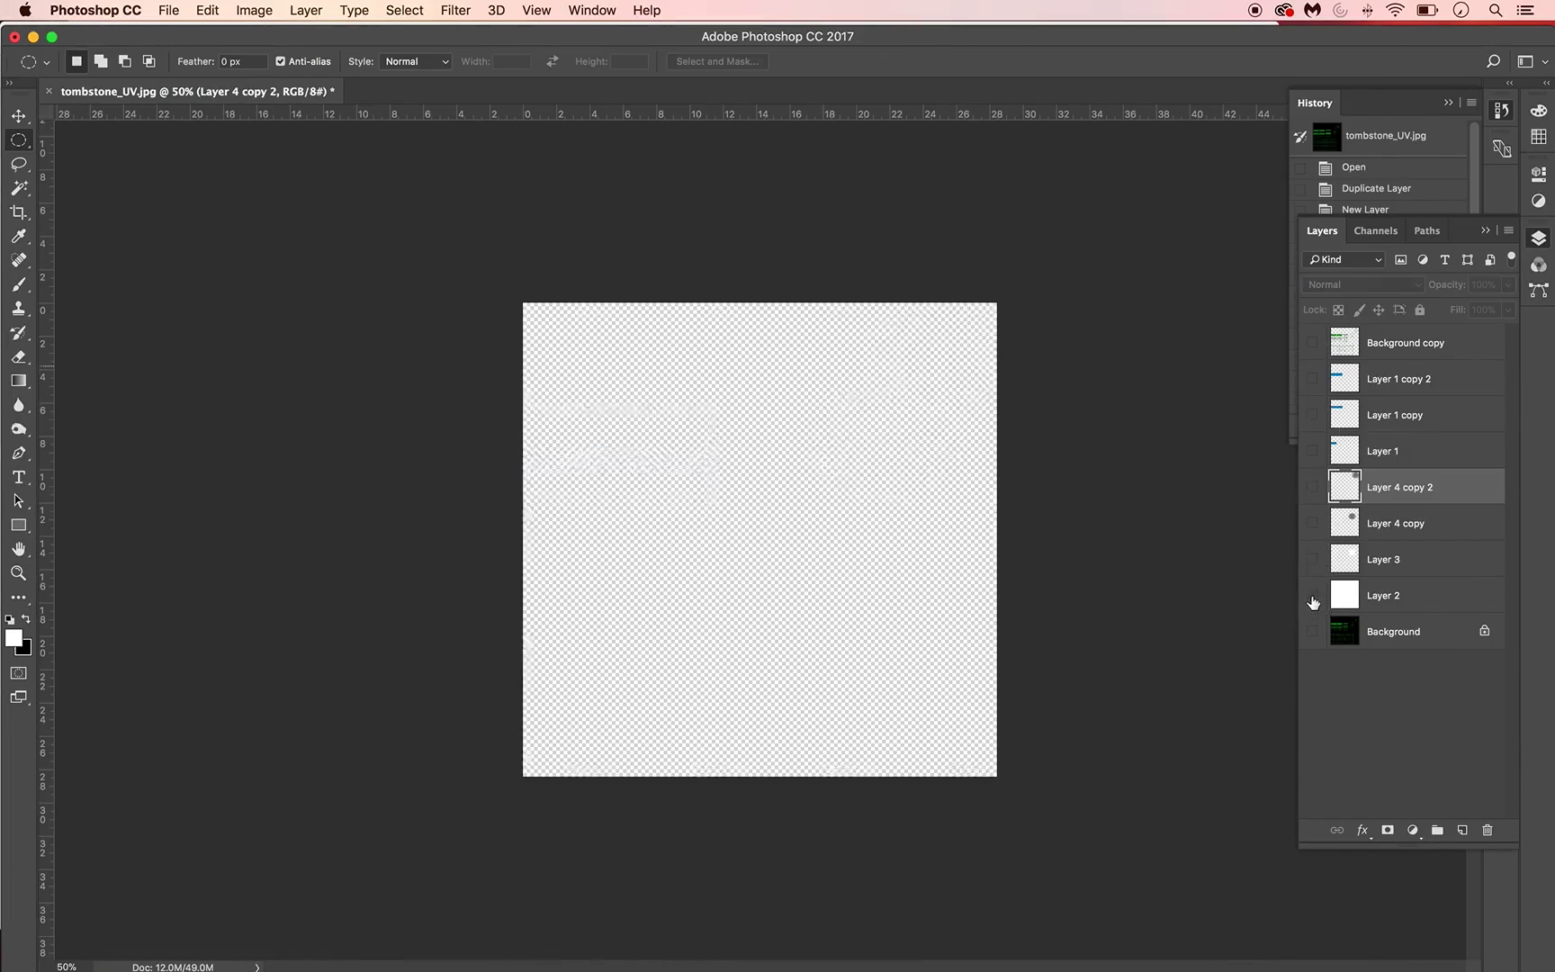
{"action": "left_click", "coordinate": [1313, 632]}
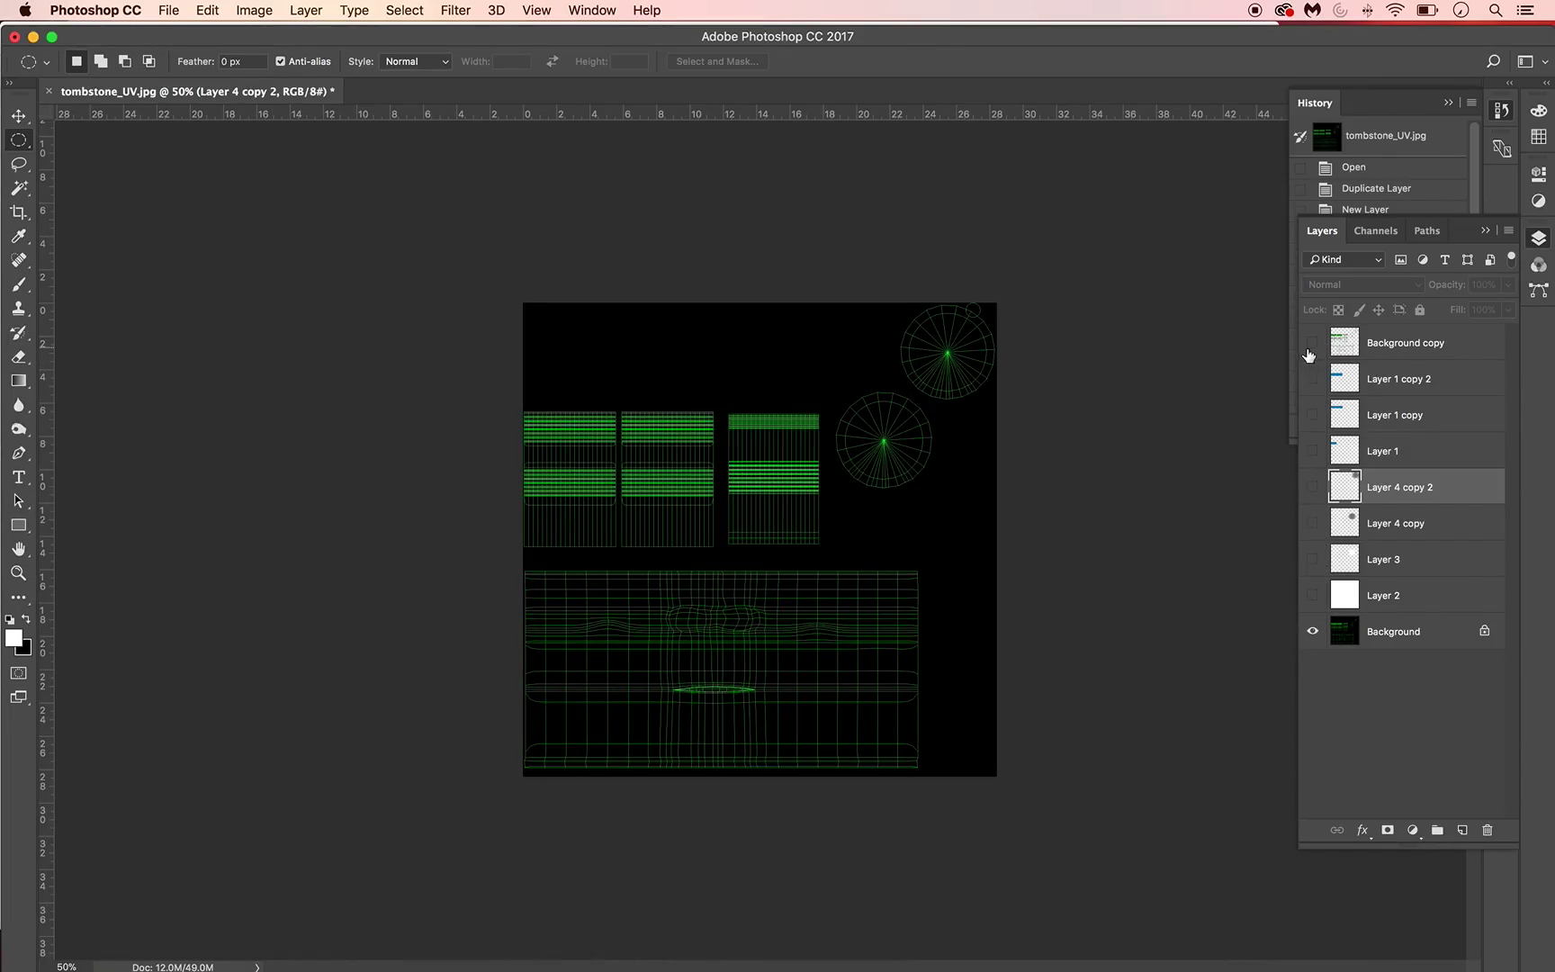
Duplicate the Background layer and delete the copy's black areas with a Color Range selection sampled from the black.
{"action": "left_click_drag", "start_coordinate": [1396, 646], "coordinate": [1463, 829]}
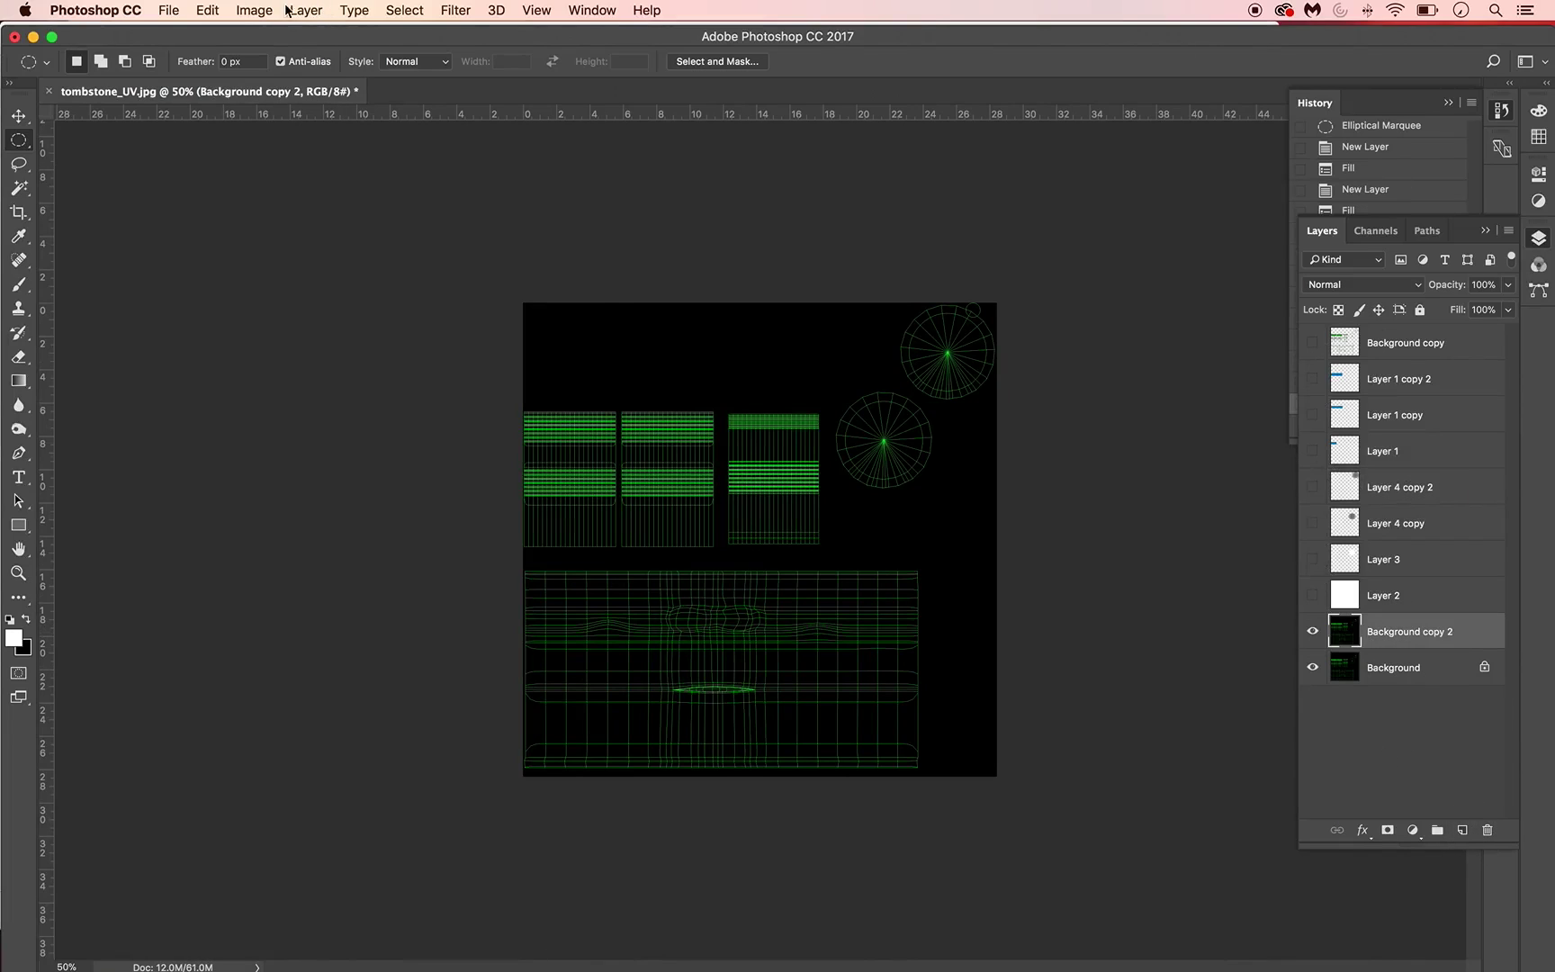
{"action": "left_click", "coordinate": [256, 11]}
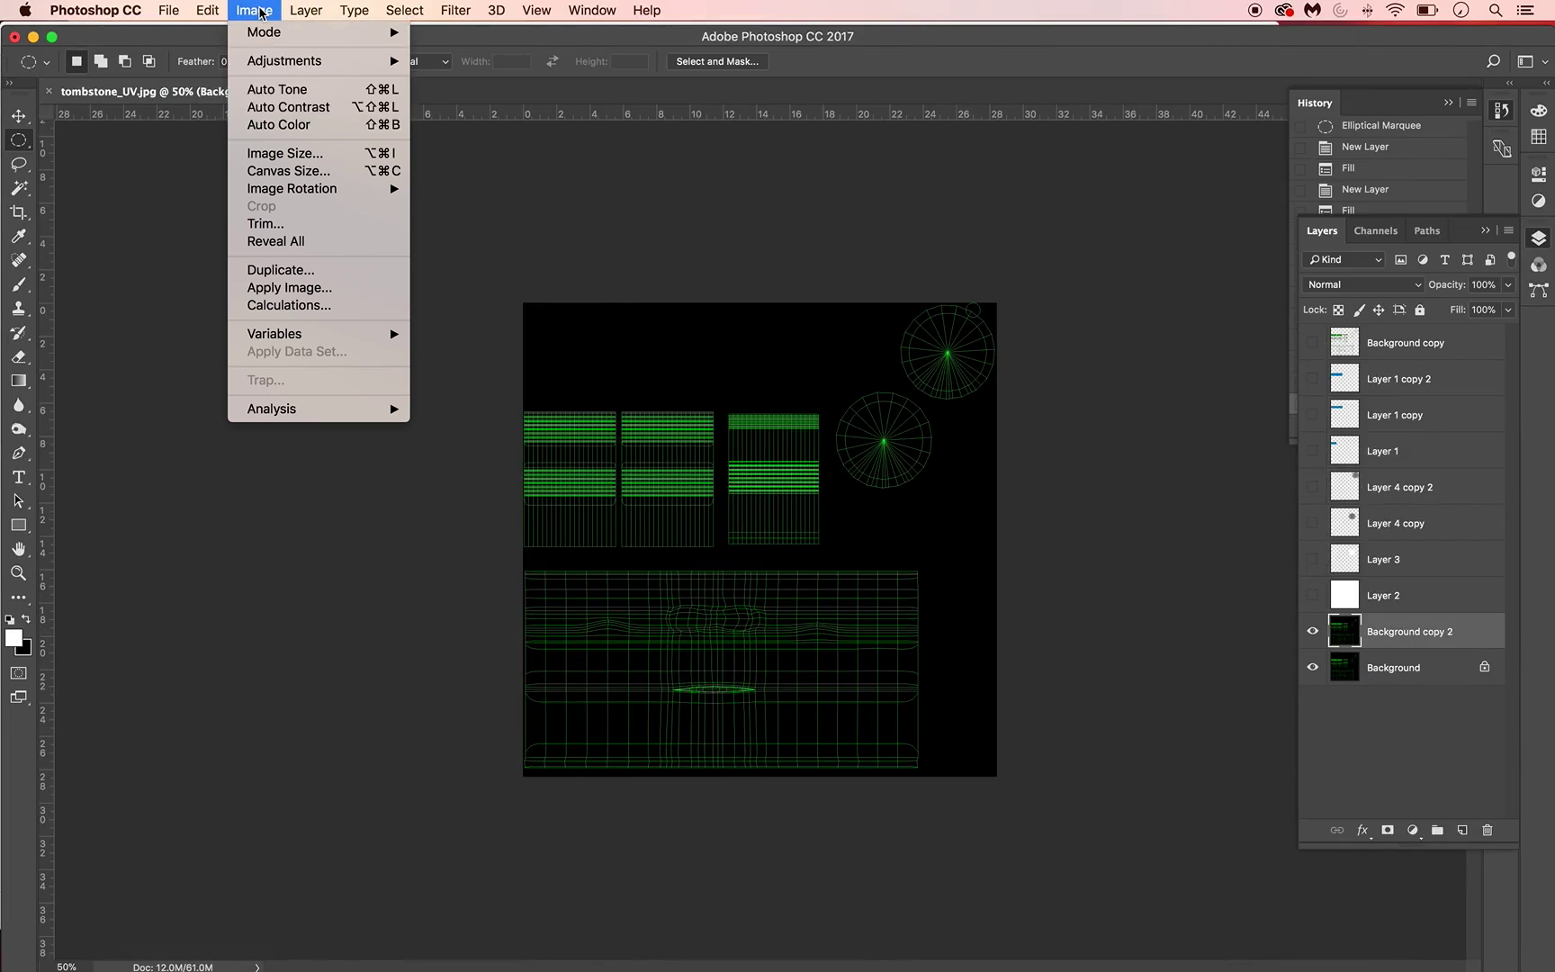
{"action": "mouse_move", "coordinate": [306, 10]}
{"action": "mouse_move", "coordinate": [367, 21]}
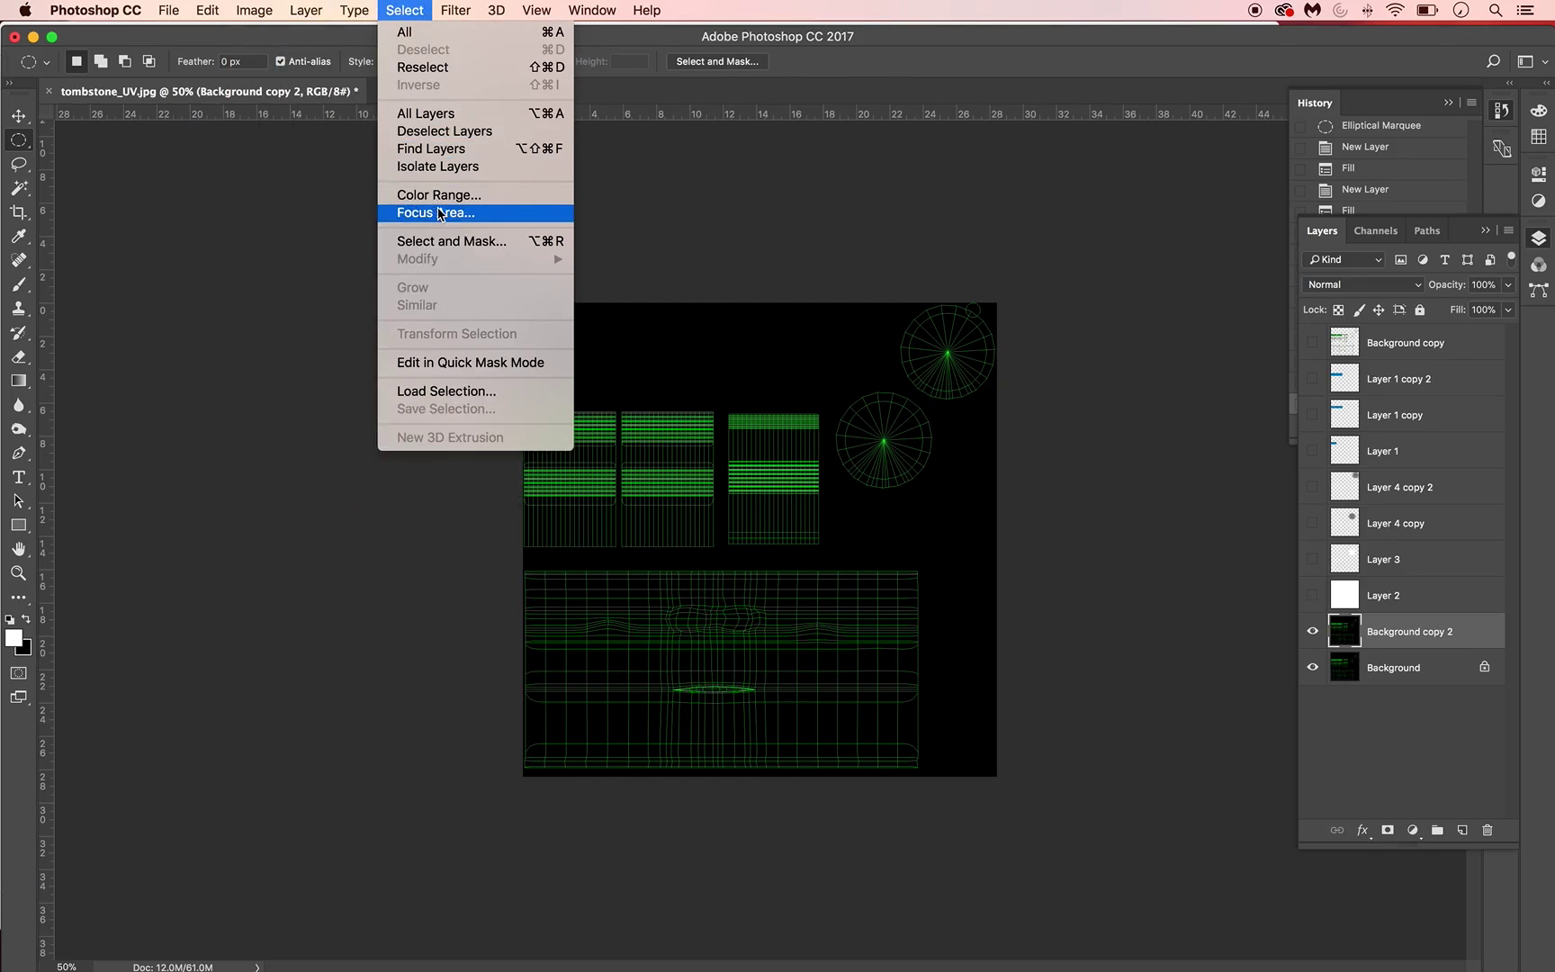
{"action": "left_click", "coordinate": [441, 195]}
{"action": "left_click", "coordinate": [717, 421]}
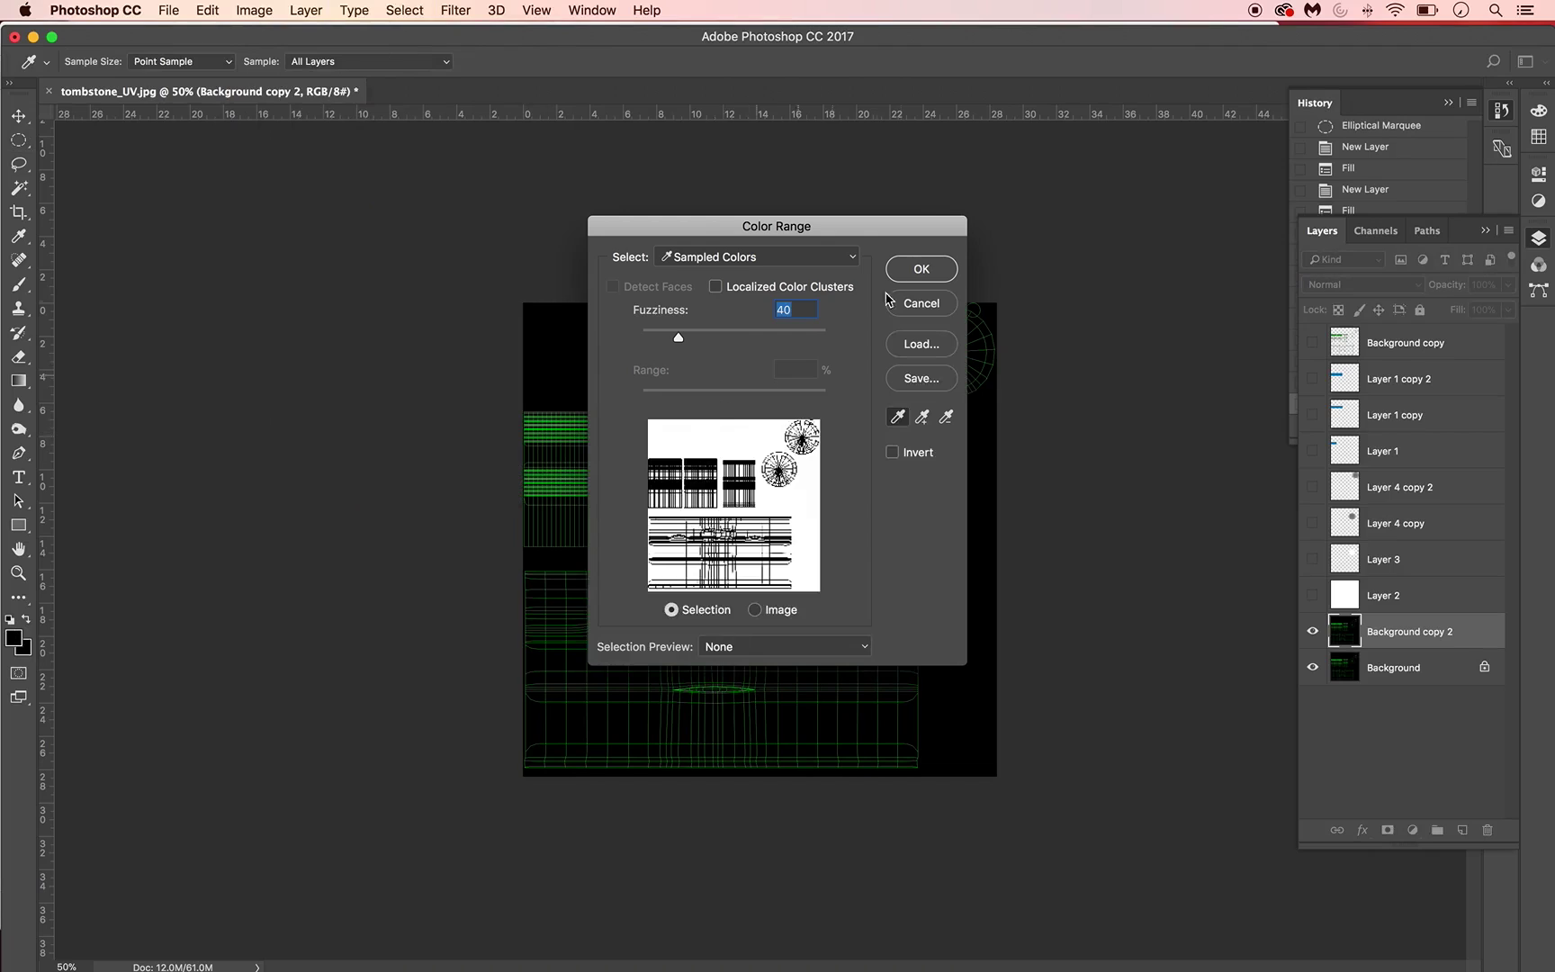
{"action": "left_click", "coordinate": [921, 270]}
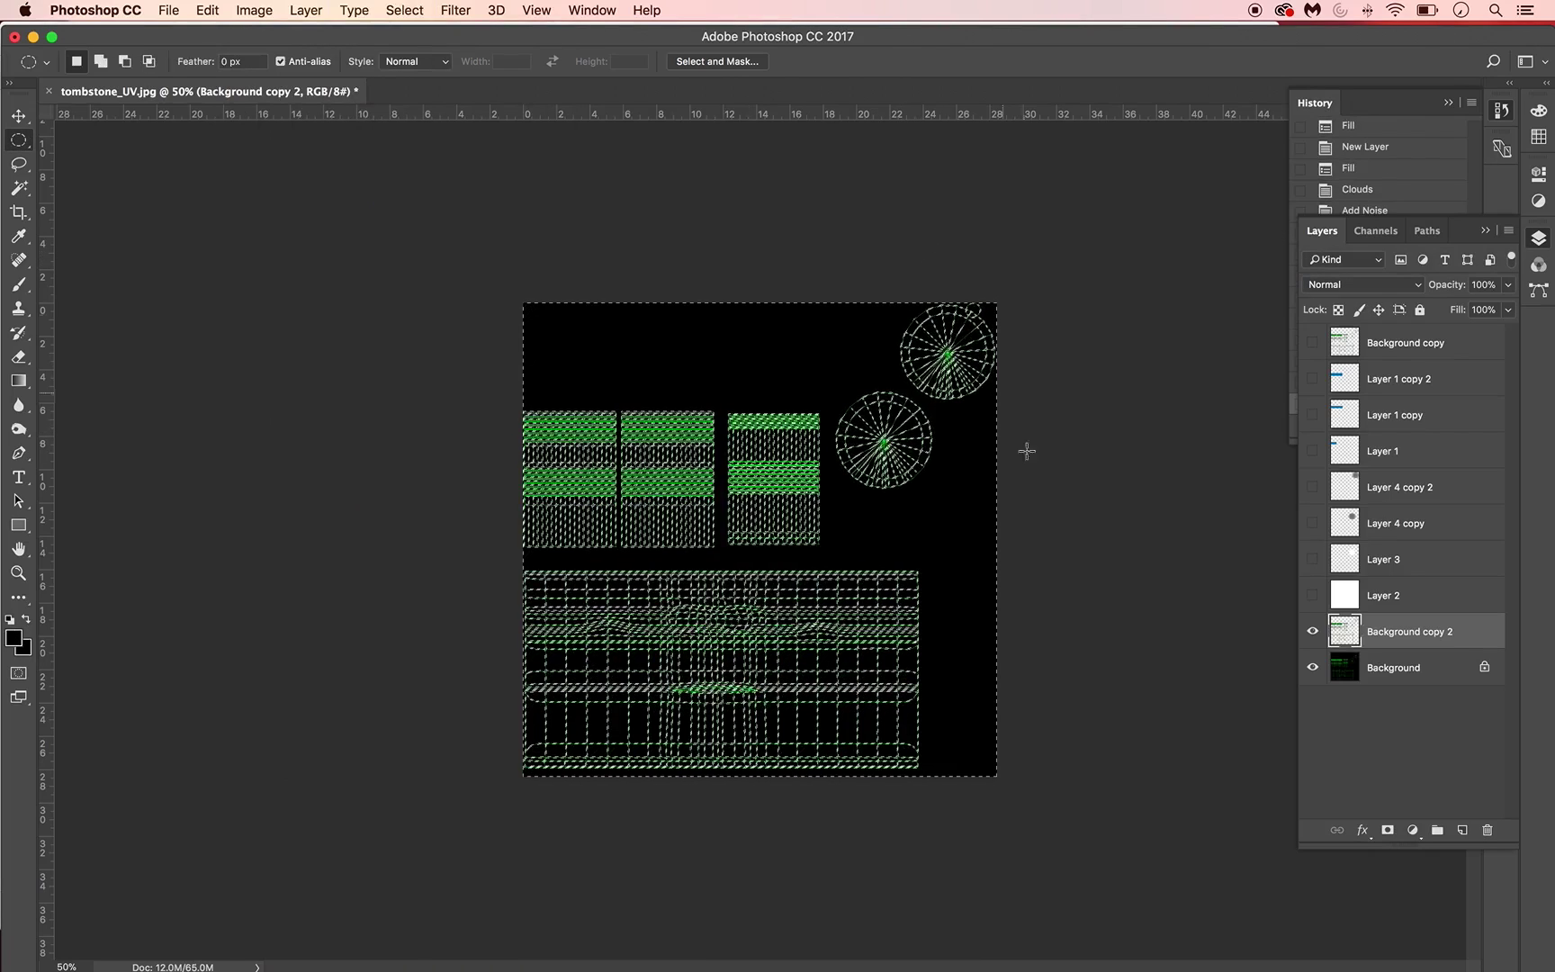
Deselect, hide the Background layer, place Background copy 2 above Layer 1 copy 2 and show the white Layer 2.
{"action": "left_click", "coordinate": [1311, 667]}
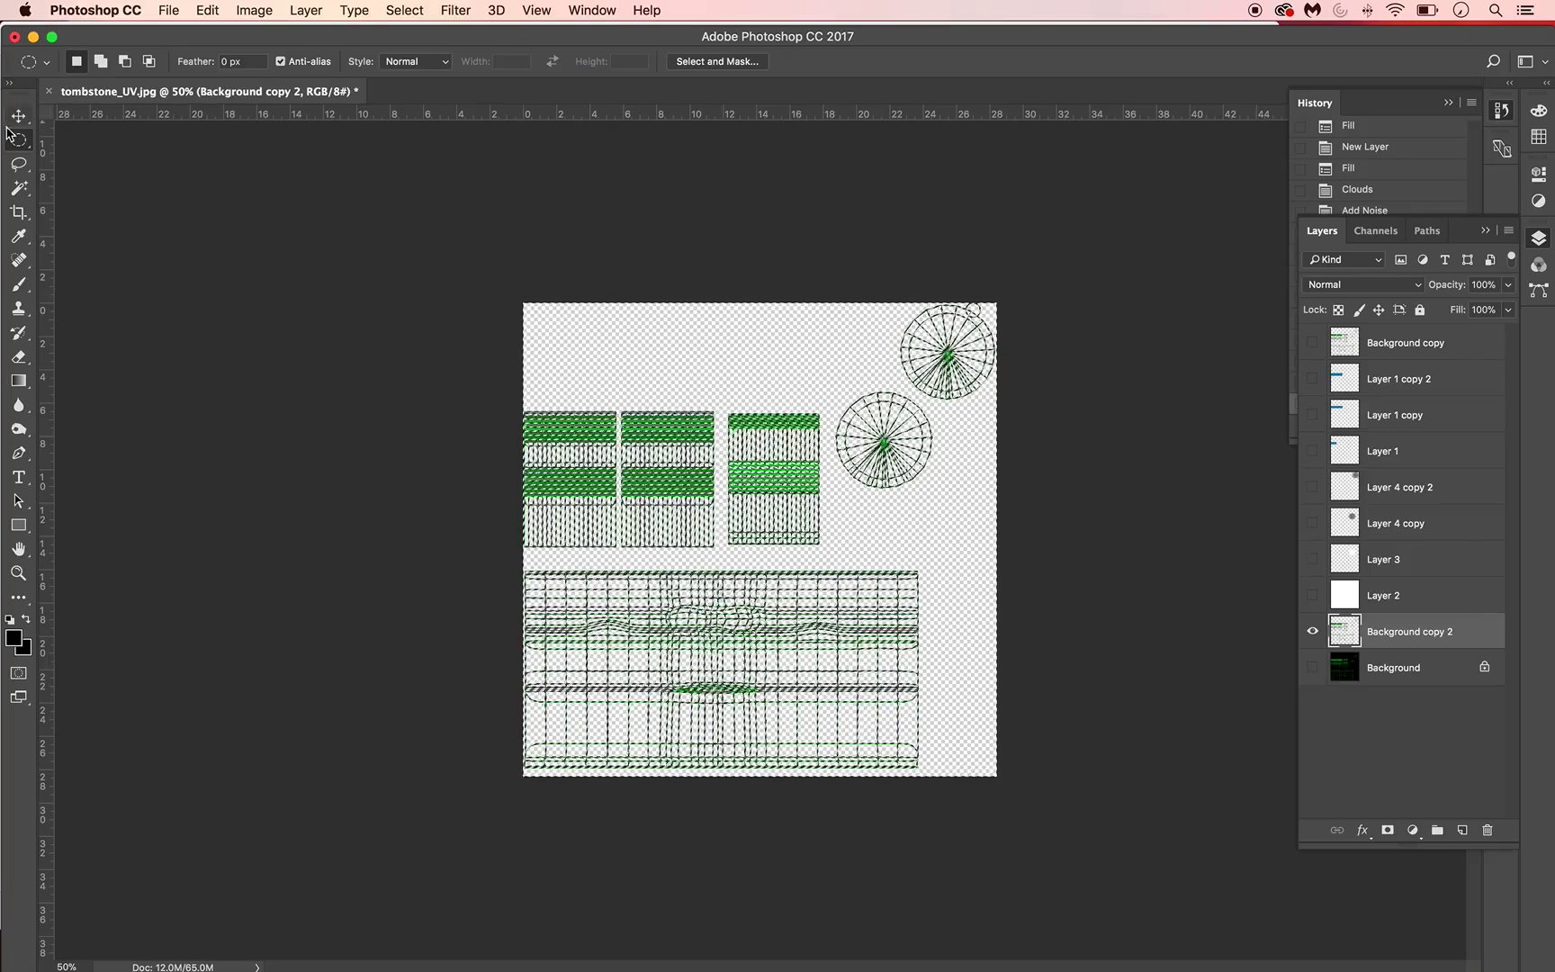
{"action": "key", "text": "super+d"}
{"action": "left_click_drag", "start_coordinate": [1401, 612], "coordinate": [1402, 362]}
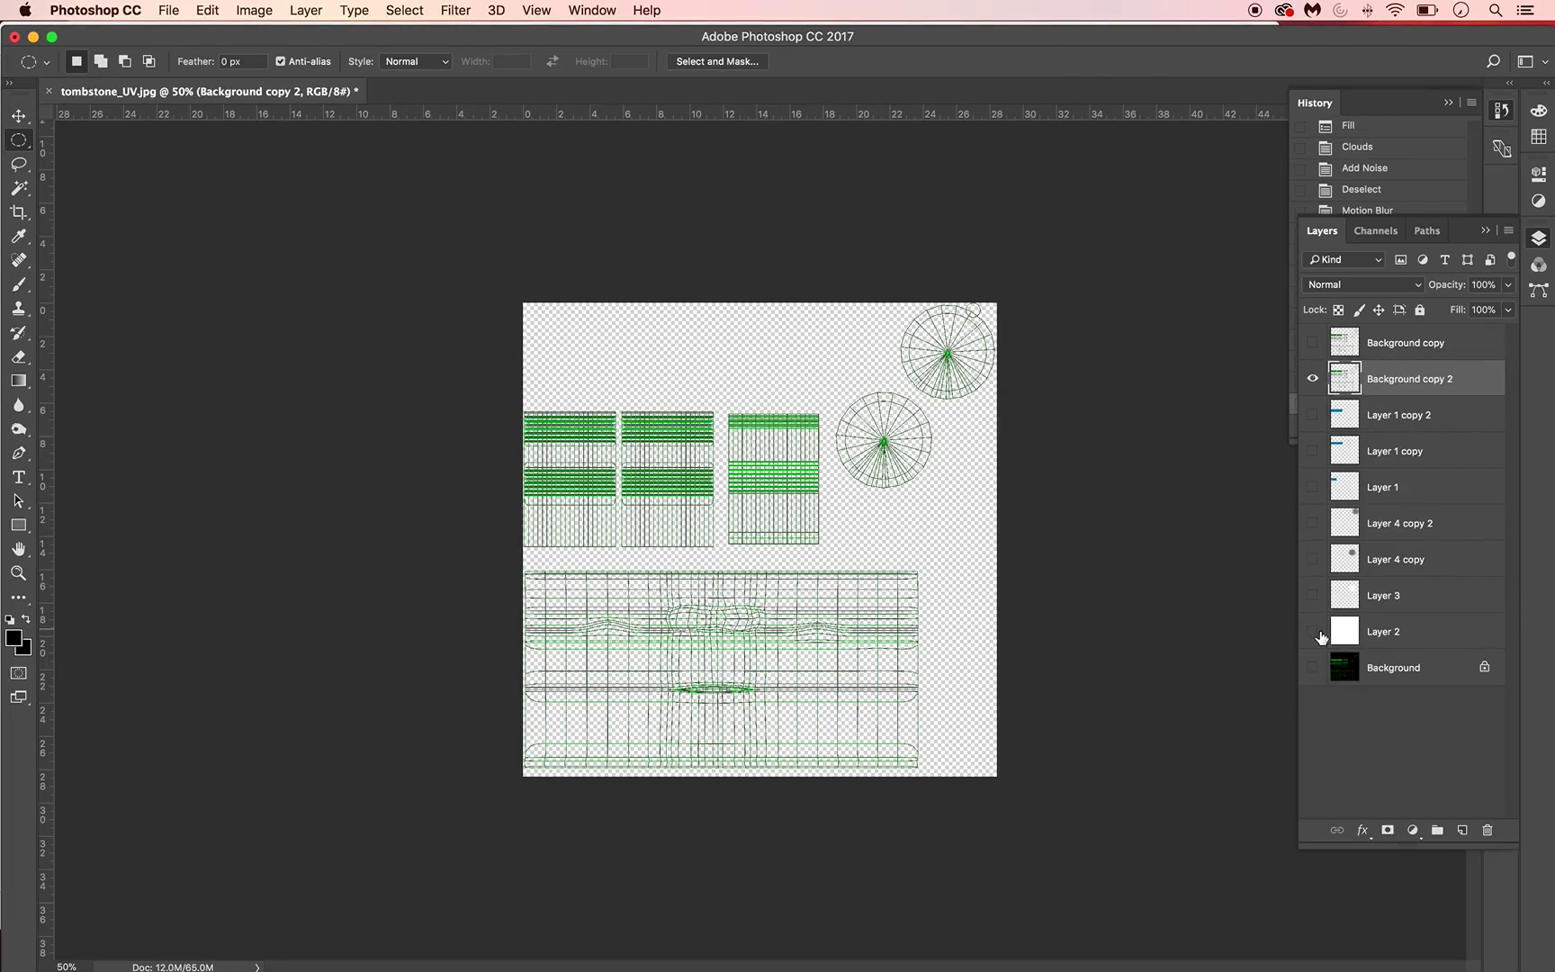
{"action": "left_click", "coordinate": [1312, 631]}
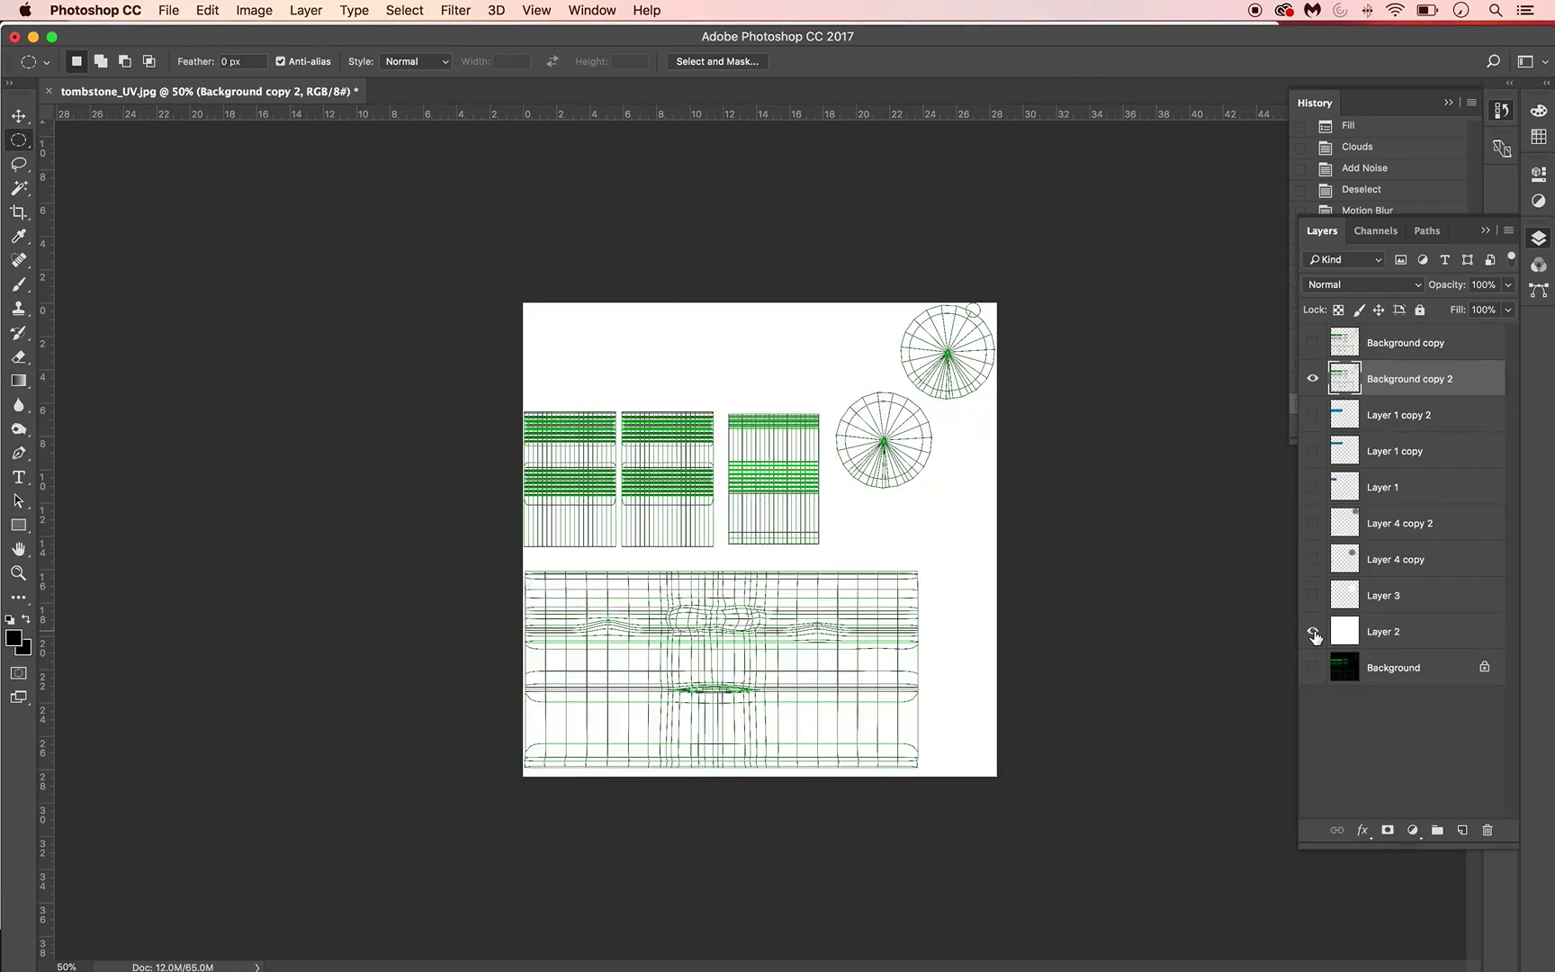
Show the blue strips on Layer 1 copy and Layer 1 copy 2 and the grey discs on Layer 4 copy and Layer 4 copy 2.
{"action": "left_click", "coordinate": [1312, 451]}
{"action": "left_click", "coordinate": [1314, 415]}
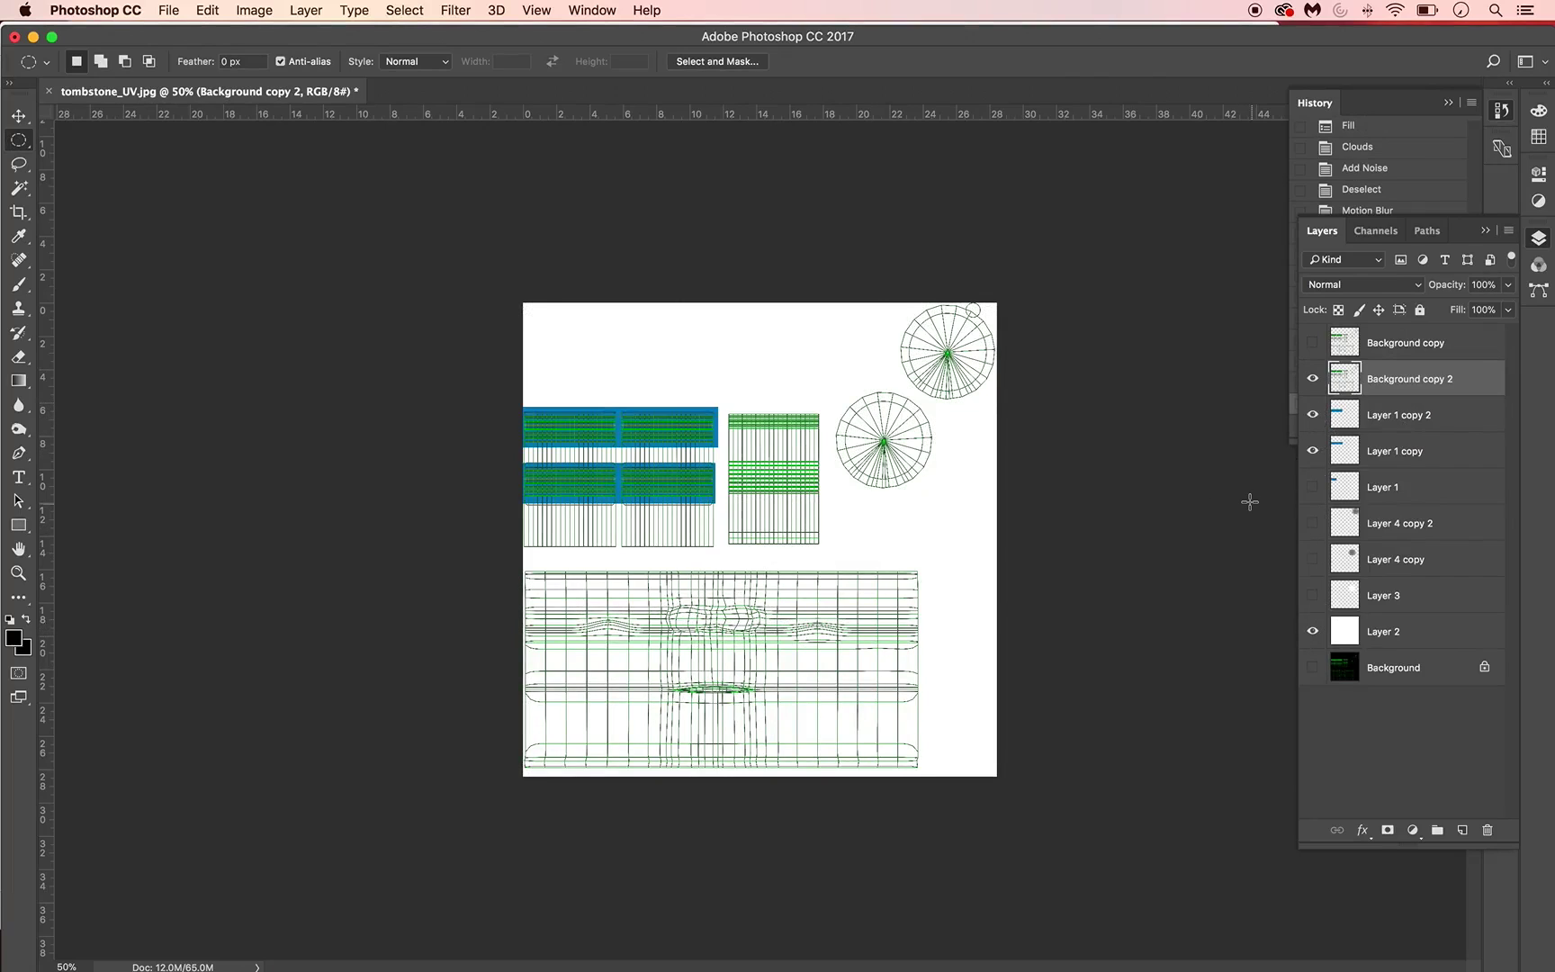
{"action": "left_click", "coordinate": [1315, 521]}
{"action": "left_click", "coordinate": [1312, 559]}
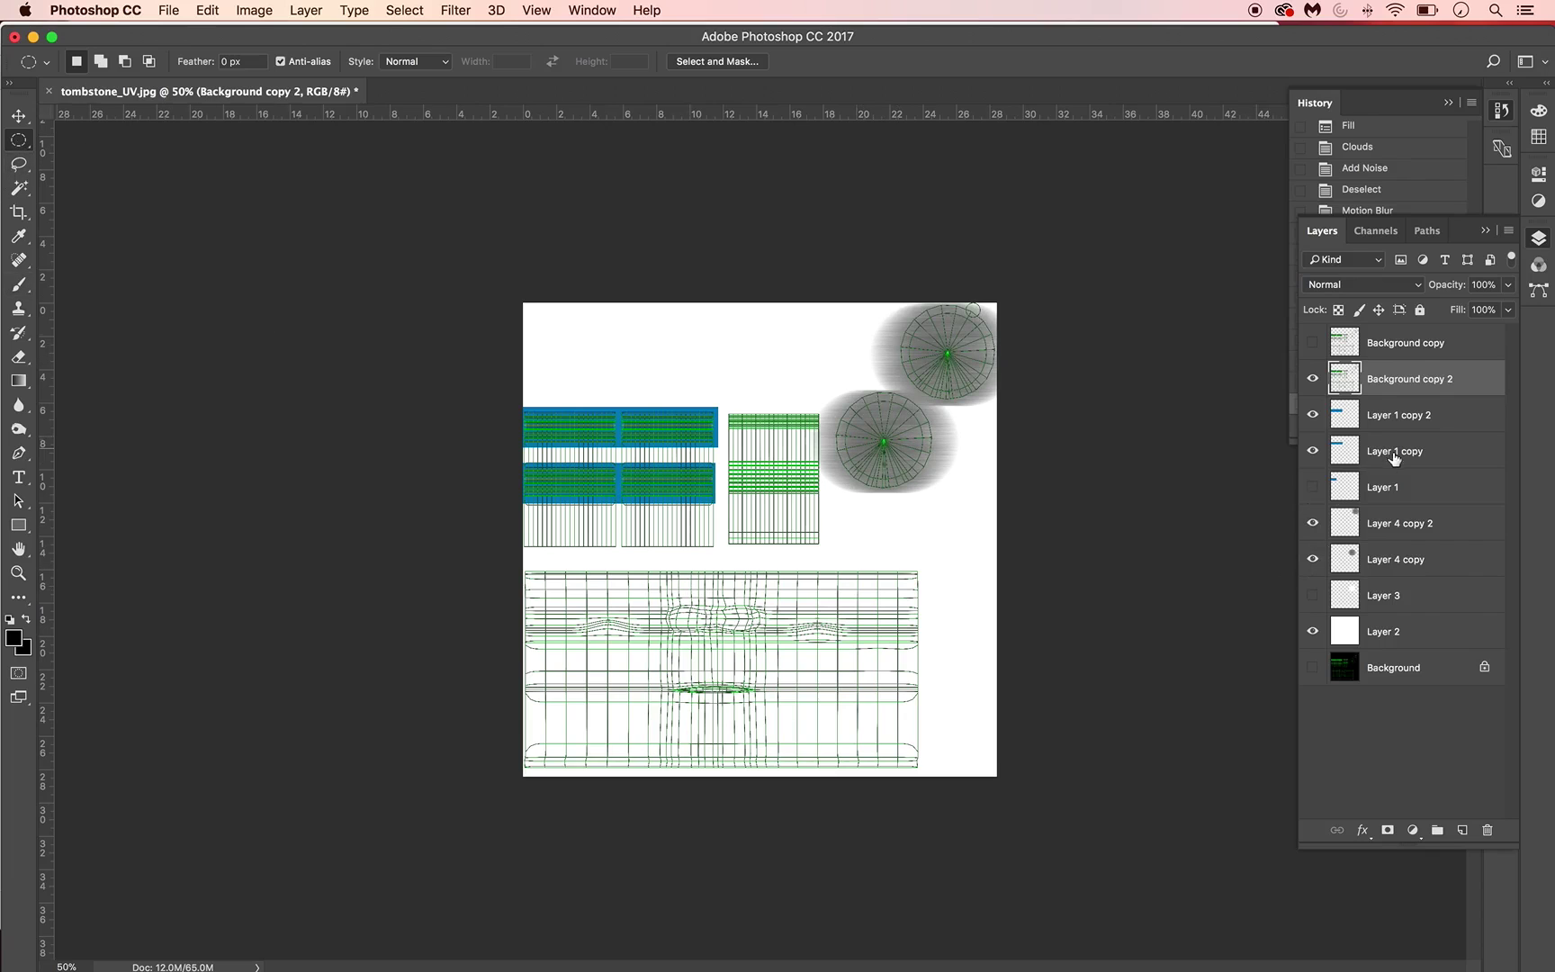
Duplicate the blue strip's Layer 1 copy 2 and activate the Move tool.
{"action": "left_click_drag", "start_coordinate": [1390, 414], "coordinate": [1463, 829]}
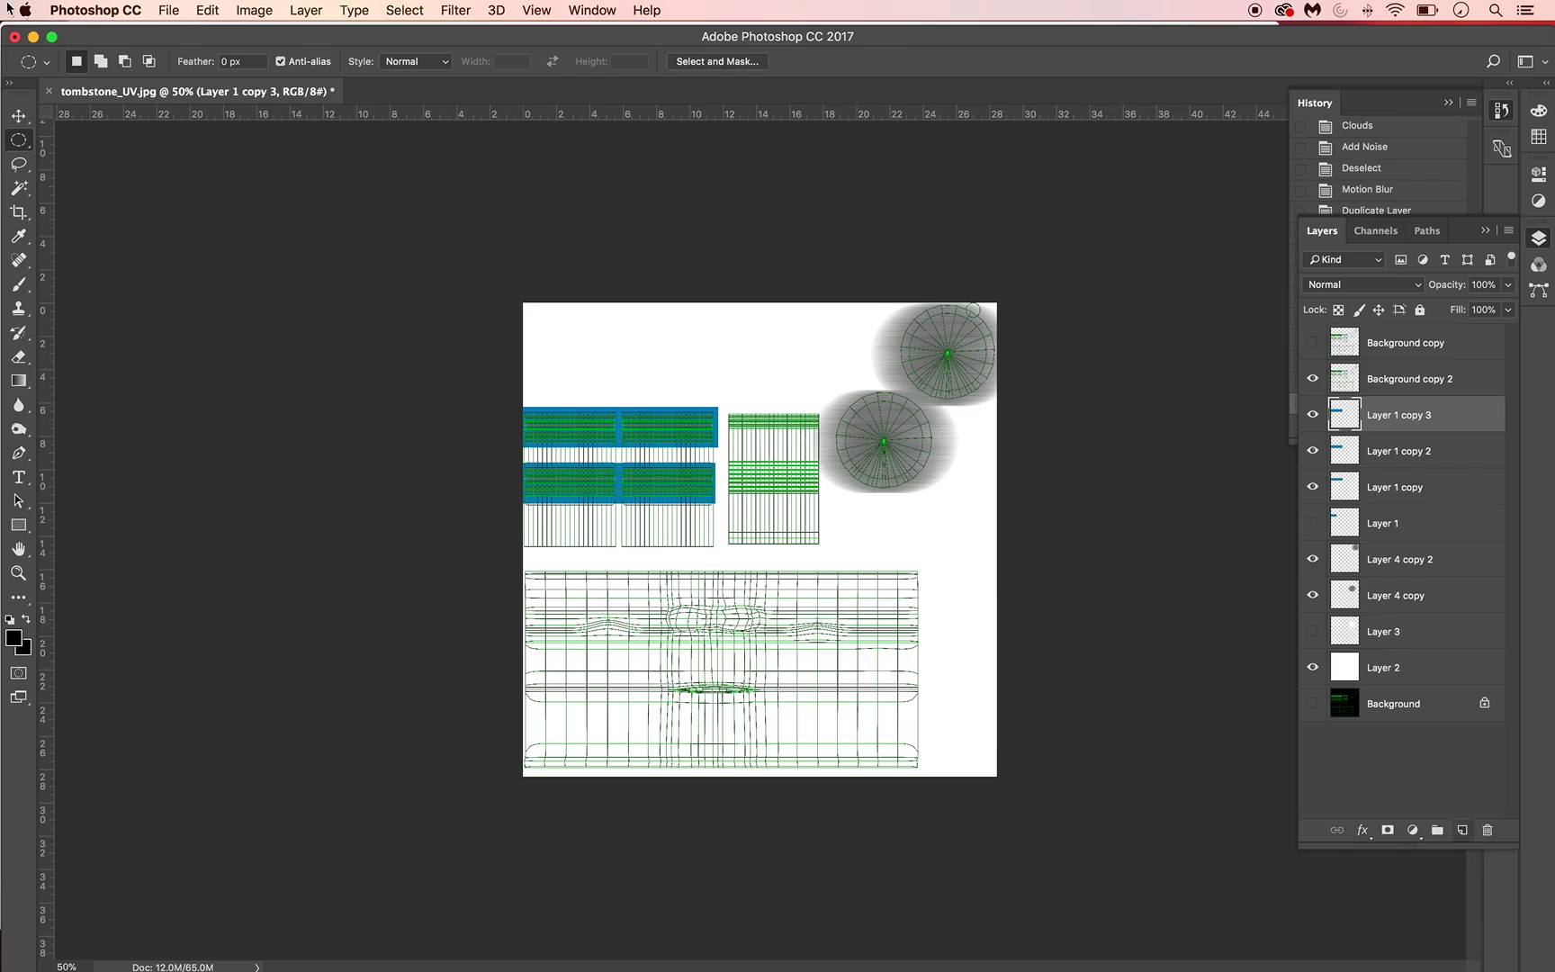
{"action": "left_click", "coordinate": [19, 122]}
{"action": "left_click_drag", "start_coordinate": [599, 423], "coordinate": [664, 570]}
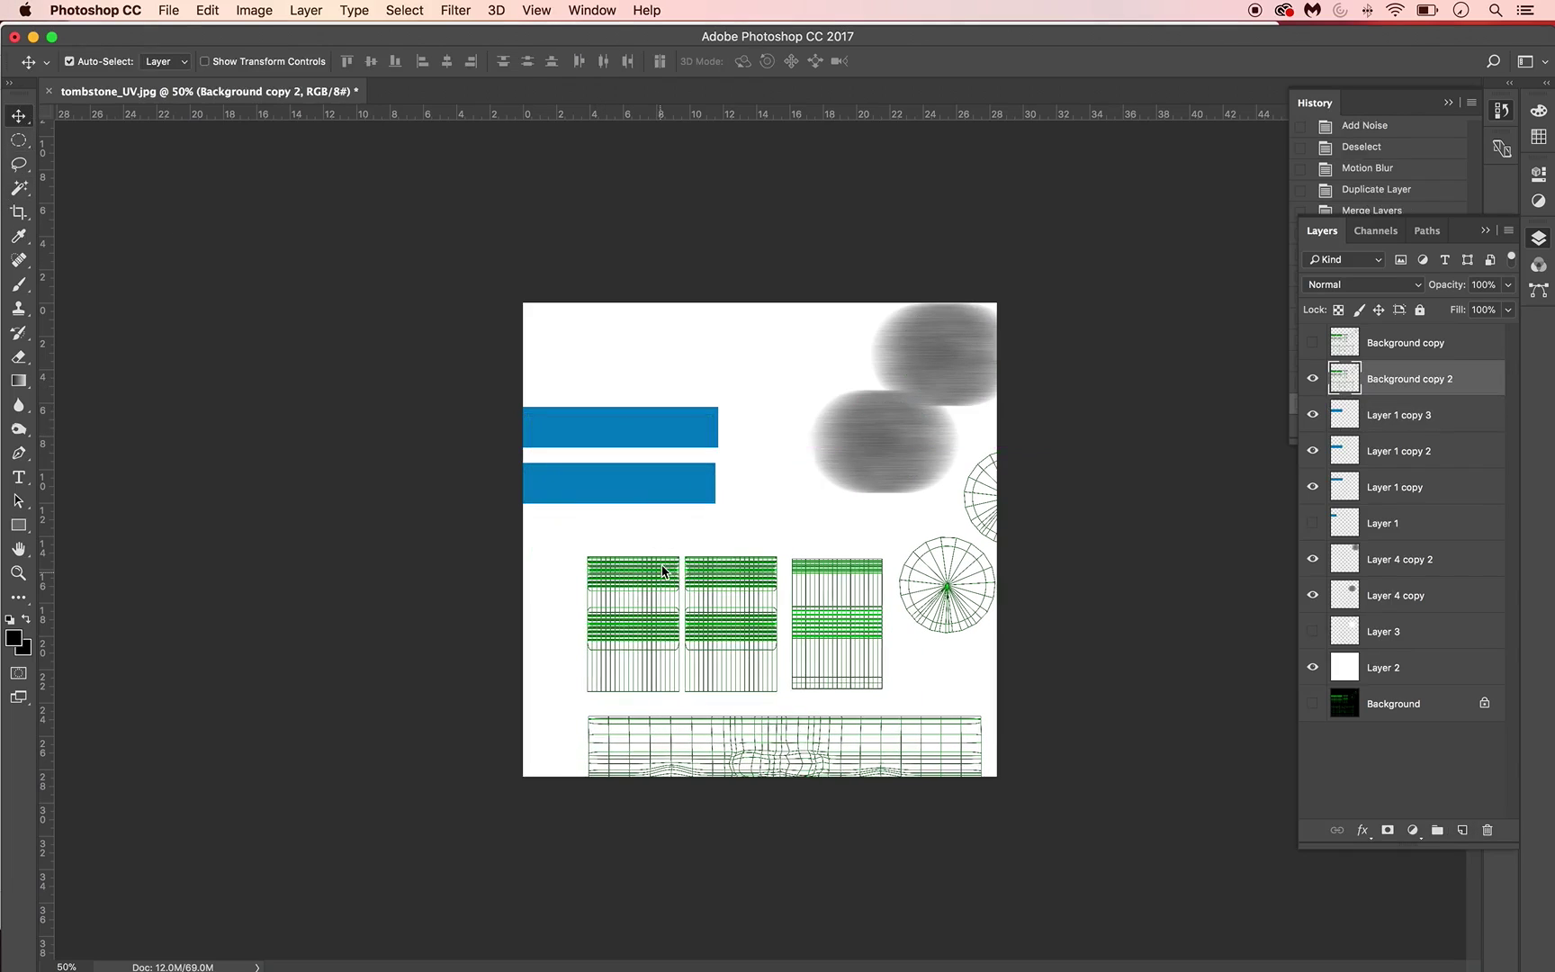
{"action": "key", "text": "super+z"}
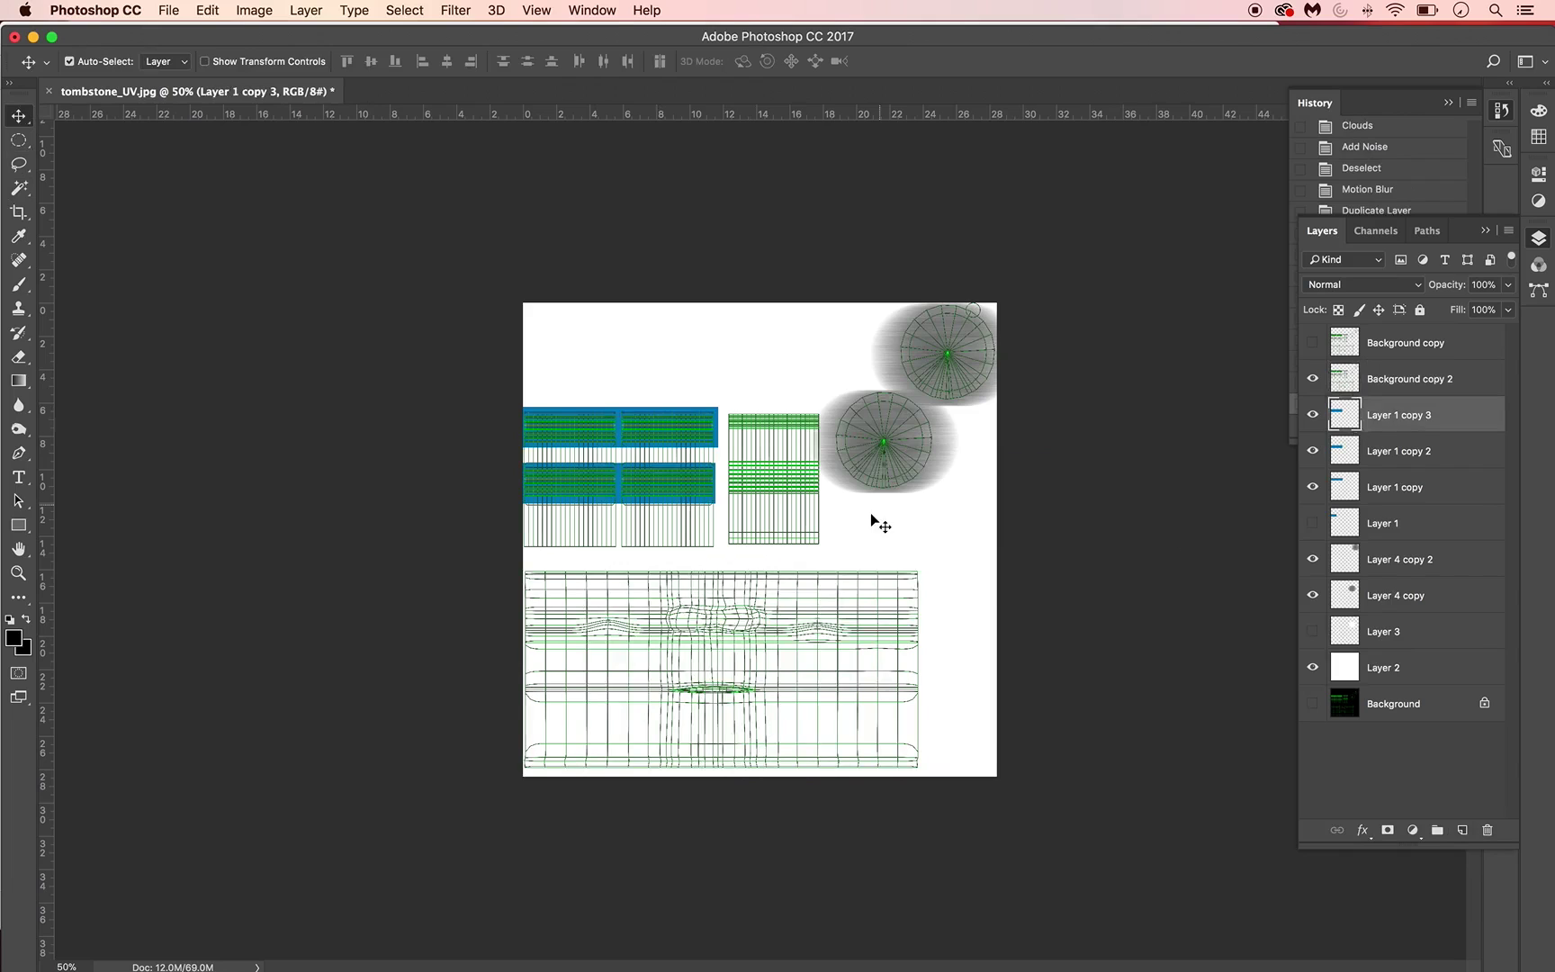
{"action": "left_click_drag", "start_coordinate": [624, 424], "coordinate": [647, 491]}
{"action": "key", "text": "super+z"}
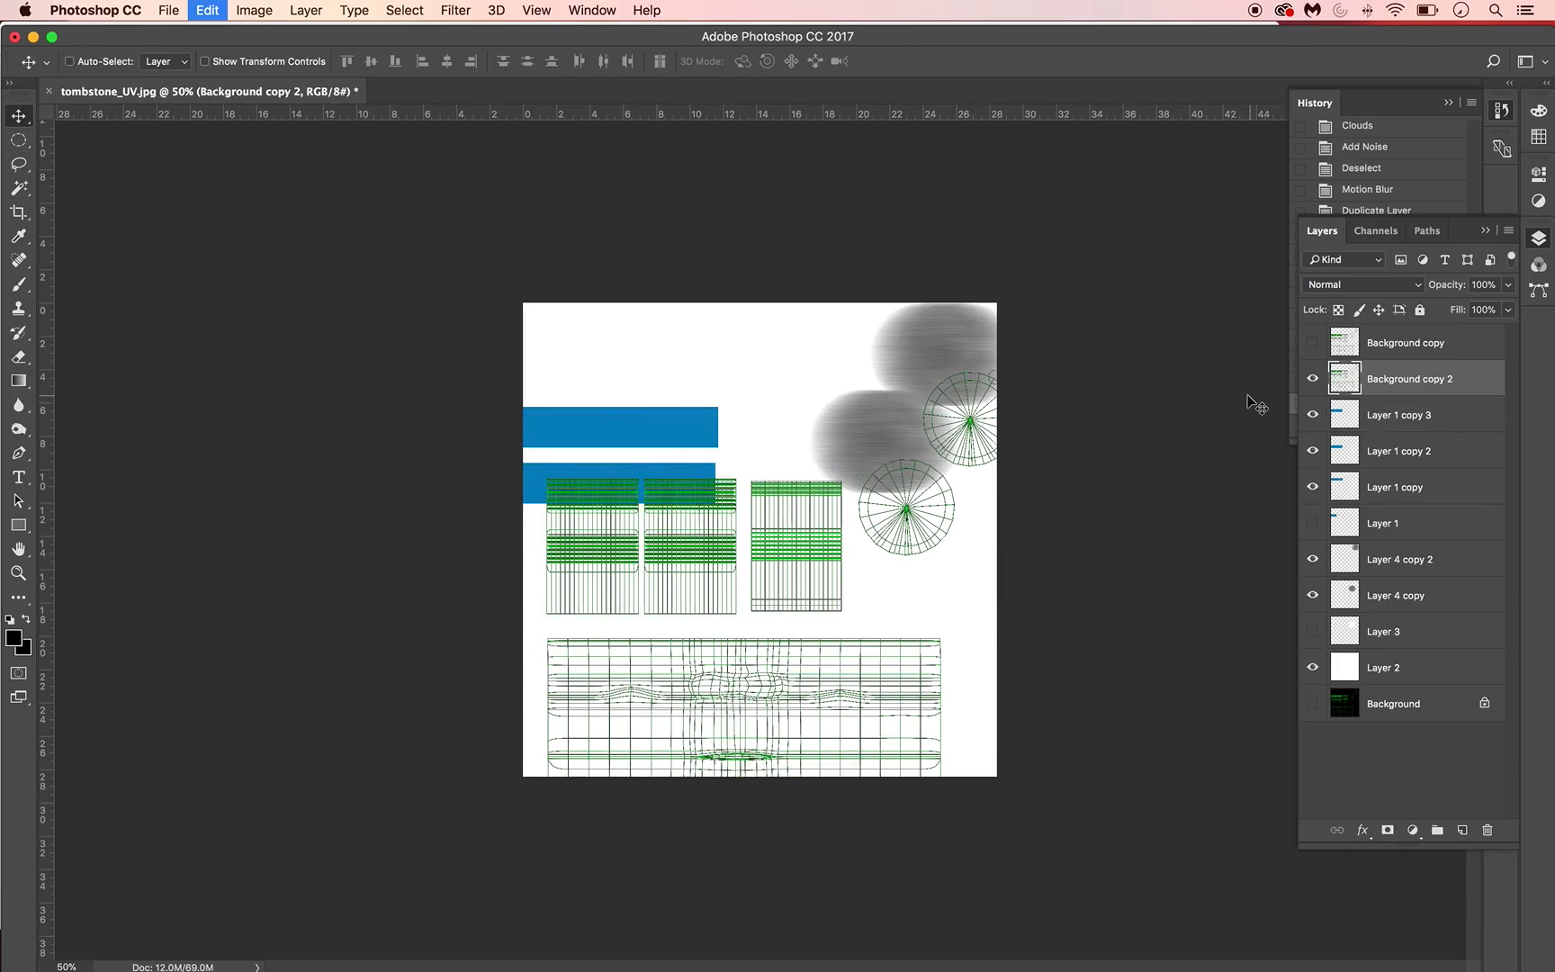
{"action": "left_click", "coordinate": [1344, 416]}
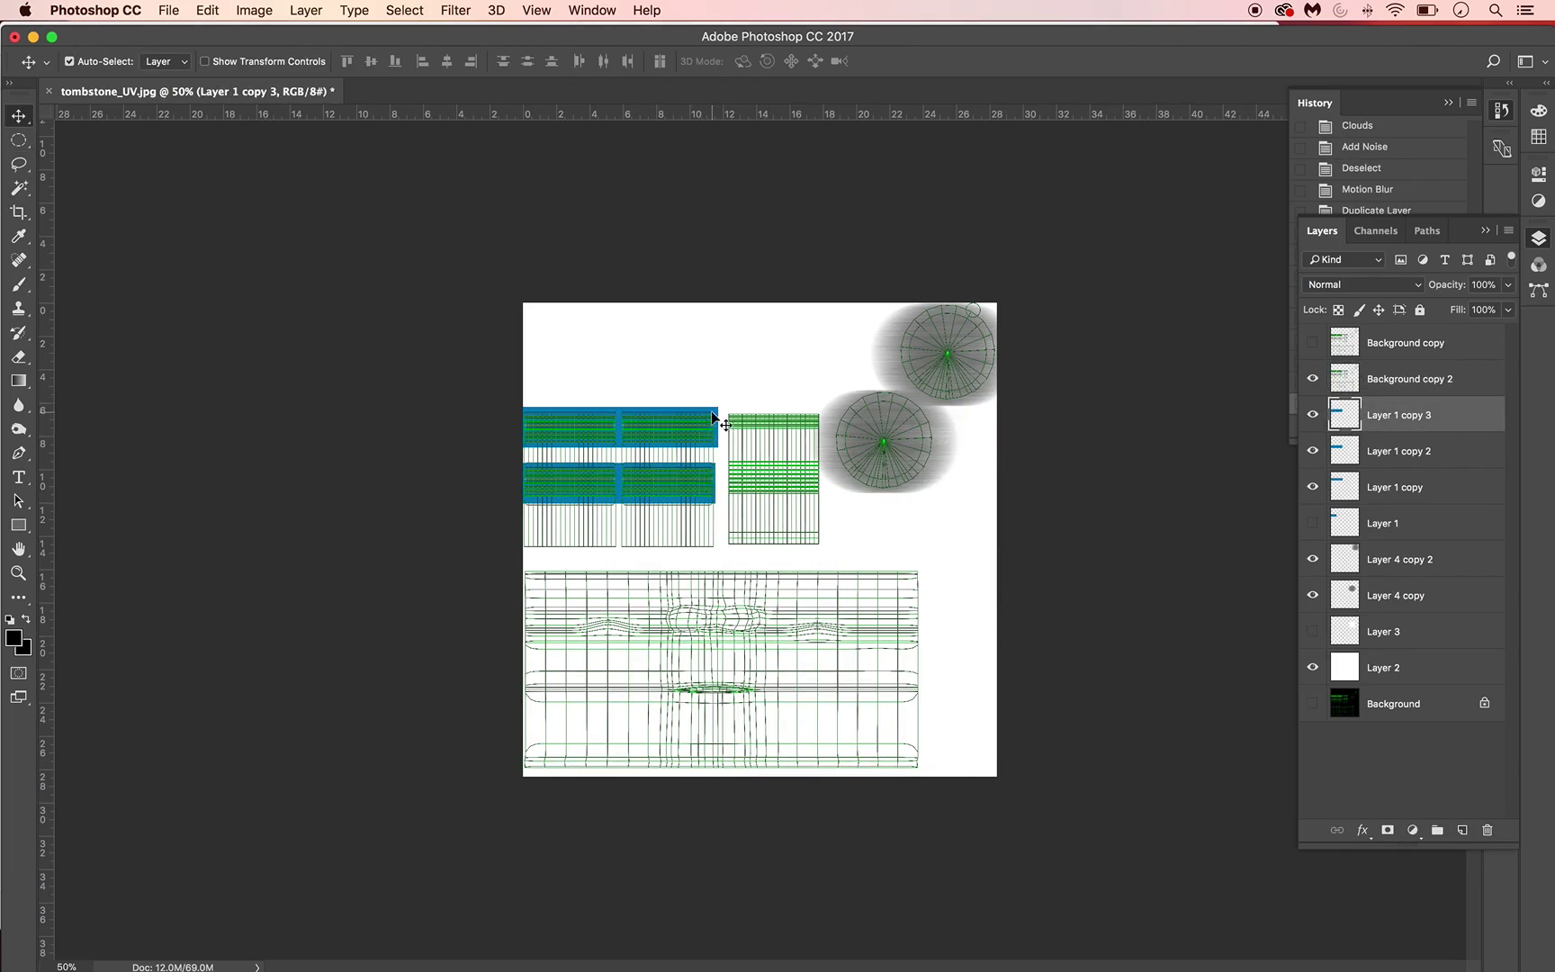
{"action": "left_click_drag", "start_coordinate": [715, 419], "coordinate": [766, 411]}
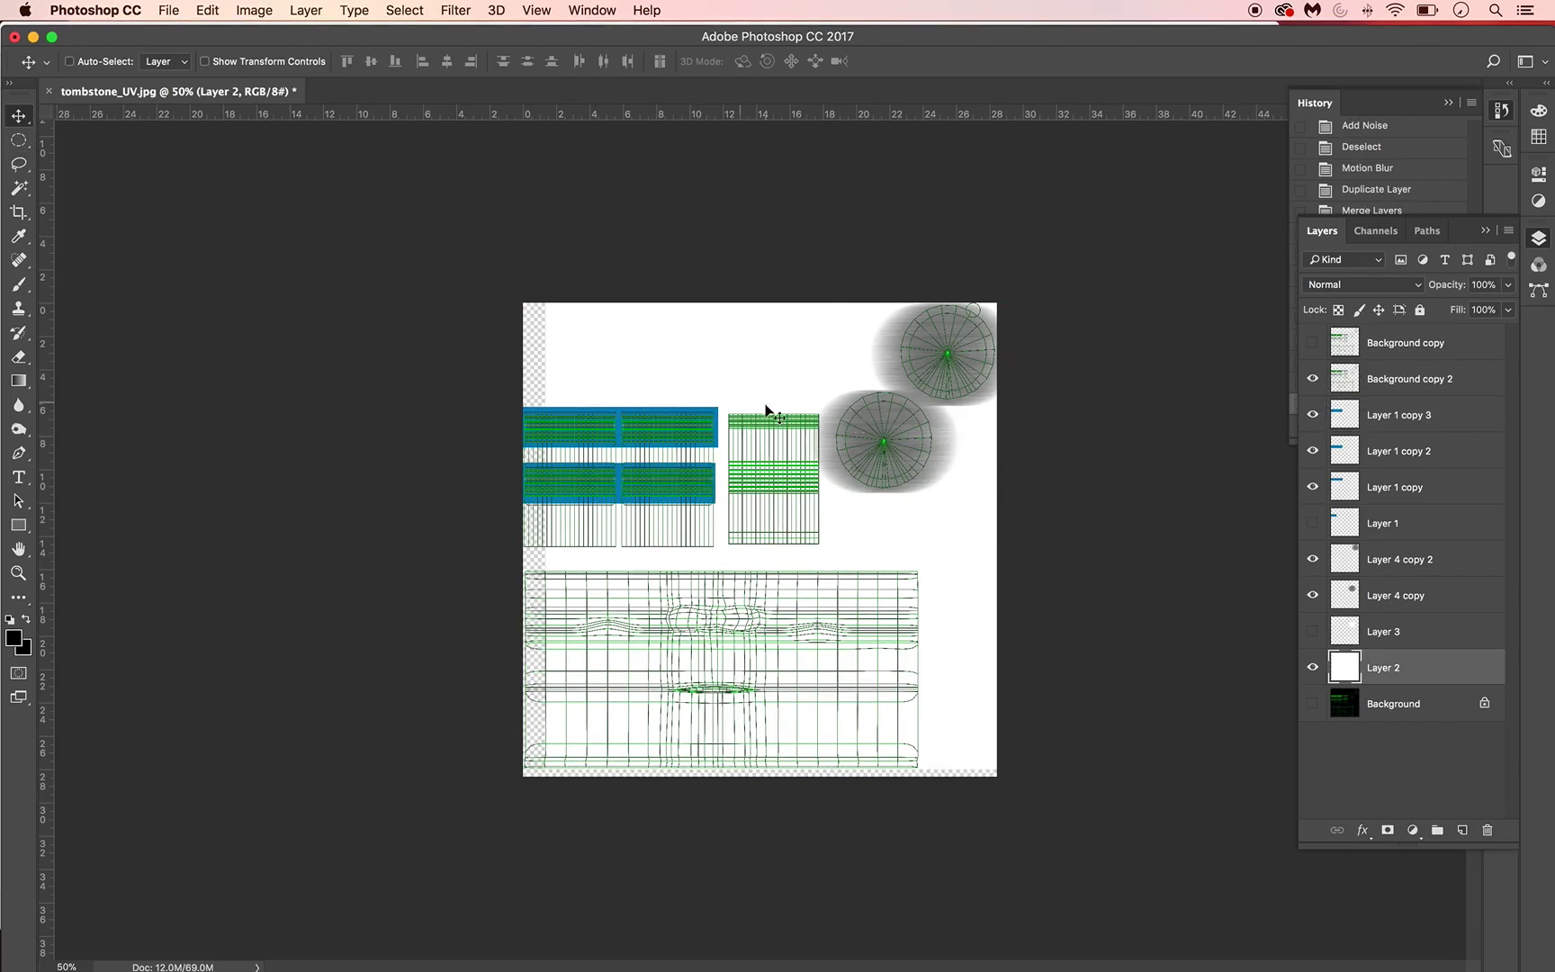
{"action": "key", "text": "super+z"}
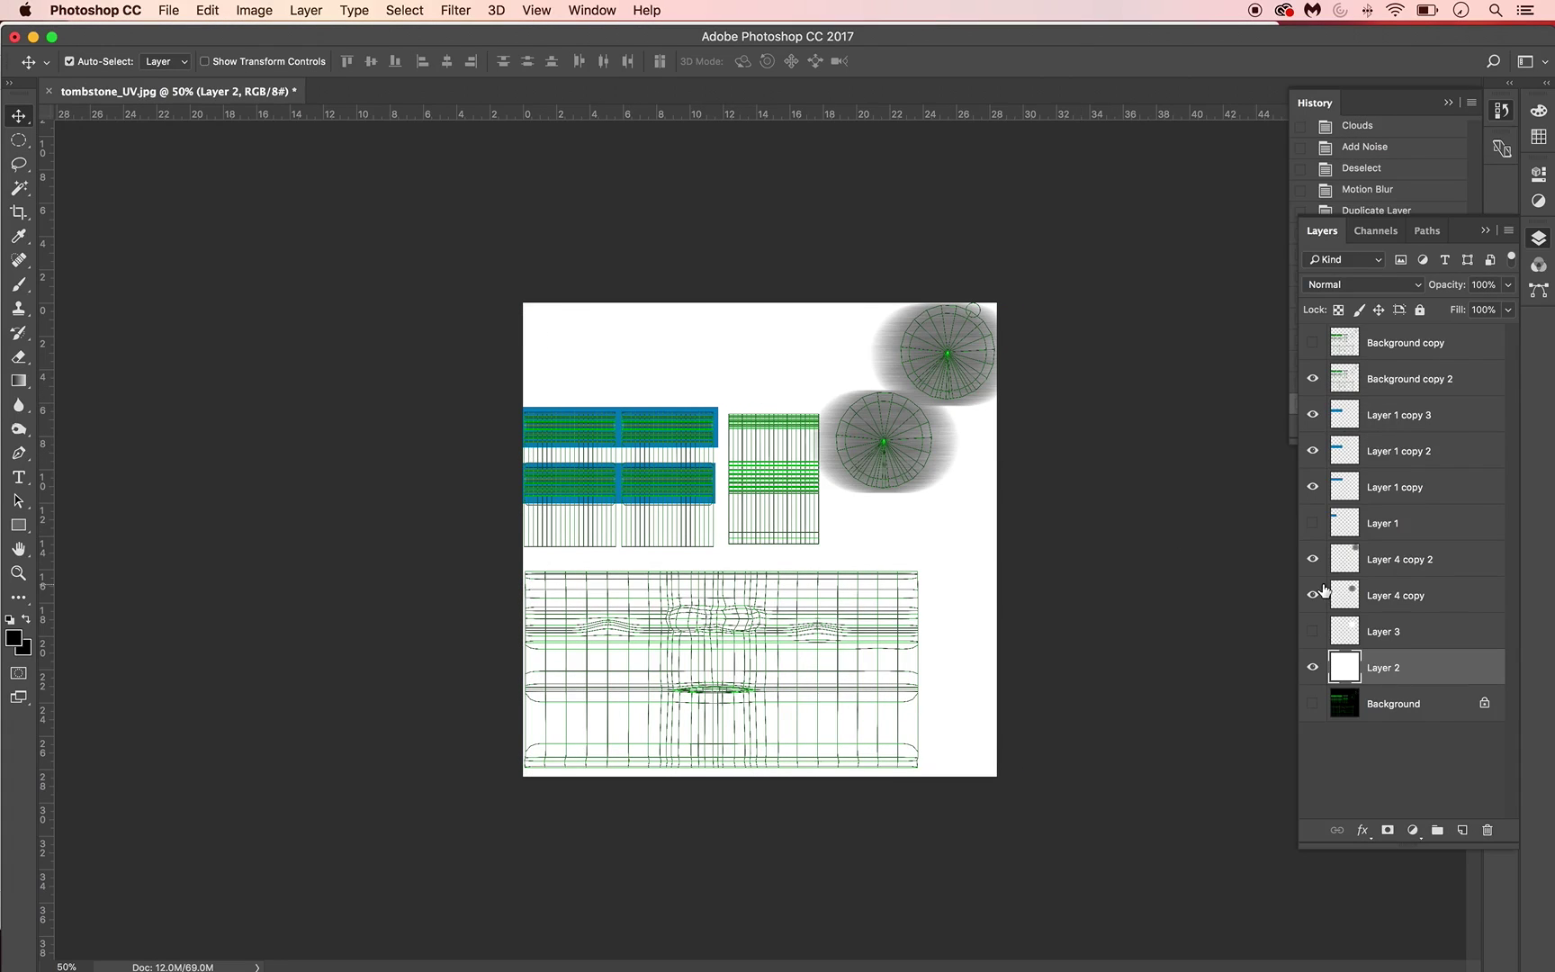
Nudge the blue strip on Layer 1 copy 3 straight down until it covers the mouth on the body's UV shell.
{"action": "left_click", "coordinate": [1372, 419]}
{"action": "key", "text": "shift+Down"}
{"action": "key", "text": "shift+Down"}
{"action": "key", "text": "shift+Down"}
{"action": "key", "text": "shift+Down"}
{"action": "key", "text": "shift+Down"}
{"action": "key", "text": "shift+Down"}
{"action": "key", "text": "shift+Down"}
{"action": "key", "text": "shift+Down"}
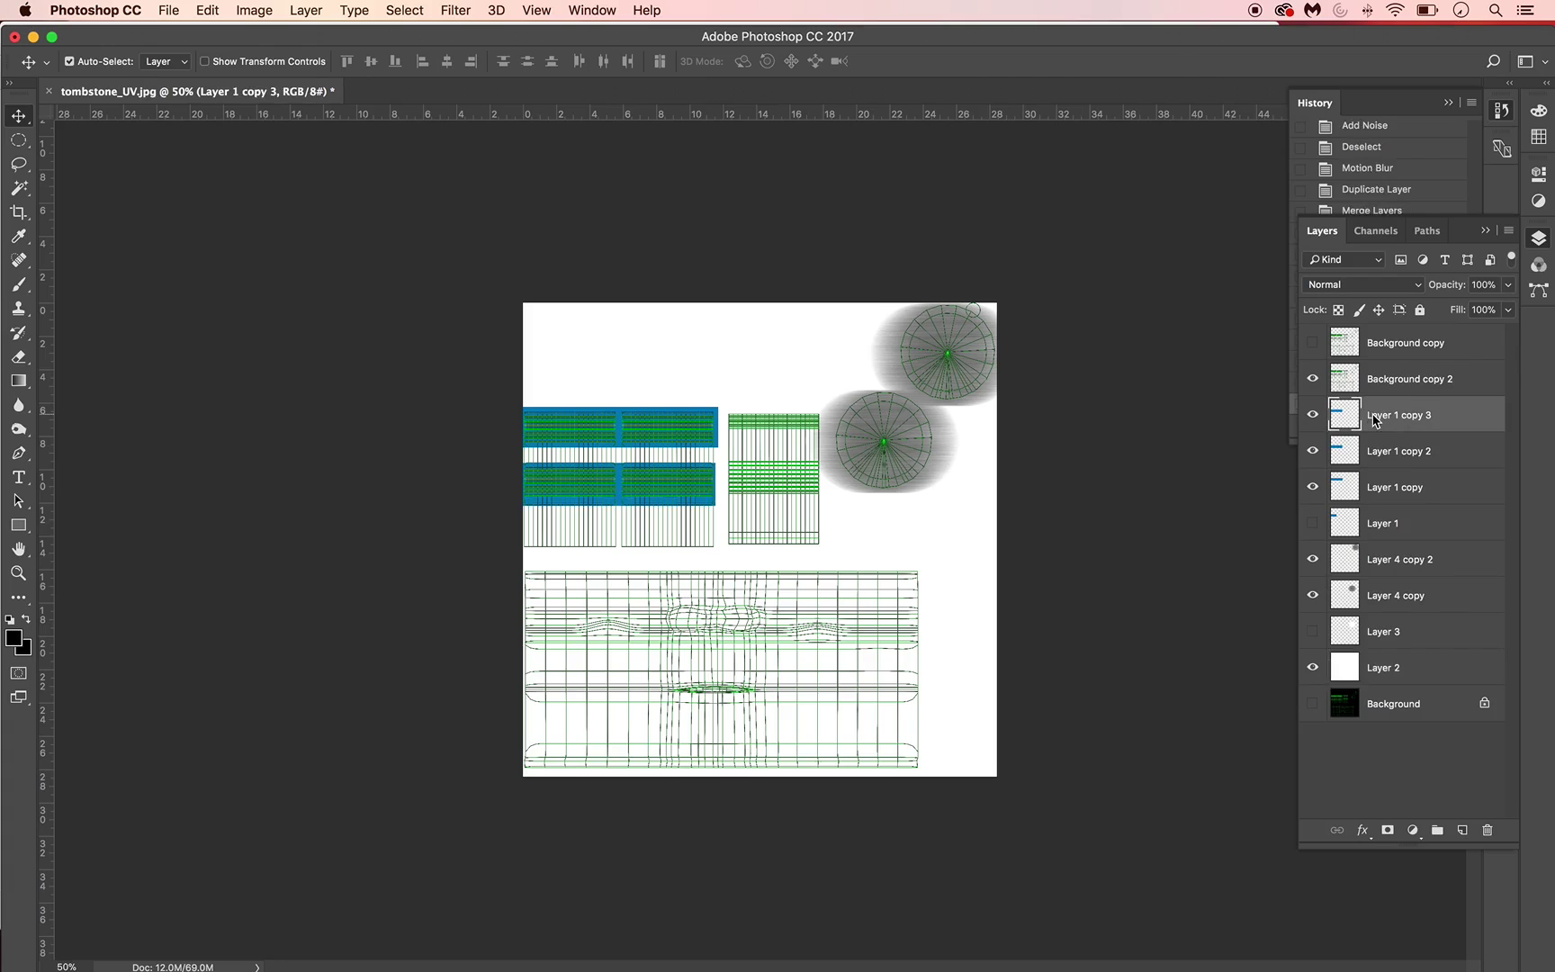
{"action": "key", "text": "shift+Down"}
{"action": "key", "text": "shift+Down"}
{"action": "key", "text": "shift+Down"}
{"action": "key", "text": "shift+Down"}
{"action": "key", "text": "shift+Down"}
{"action": "key", "text": "shift+Down"}
{"action": "key", "text": "shift+Down"}
{"action": "key", "text": "shift+Down"}
{"action": "key", "text": "shift+Down"}
{"action": "key", "text": "shift+Down"}
{"action": "key", "text": "shift+Down"}
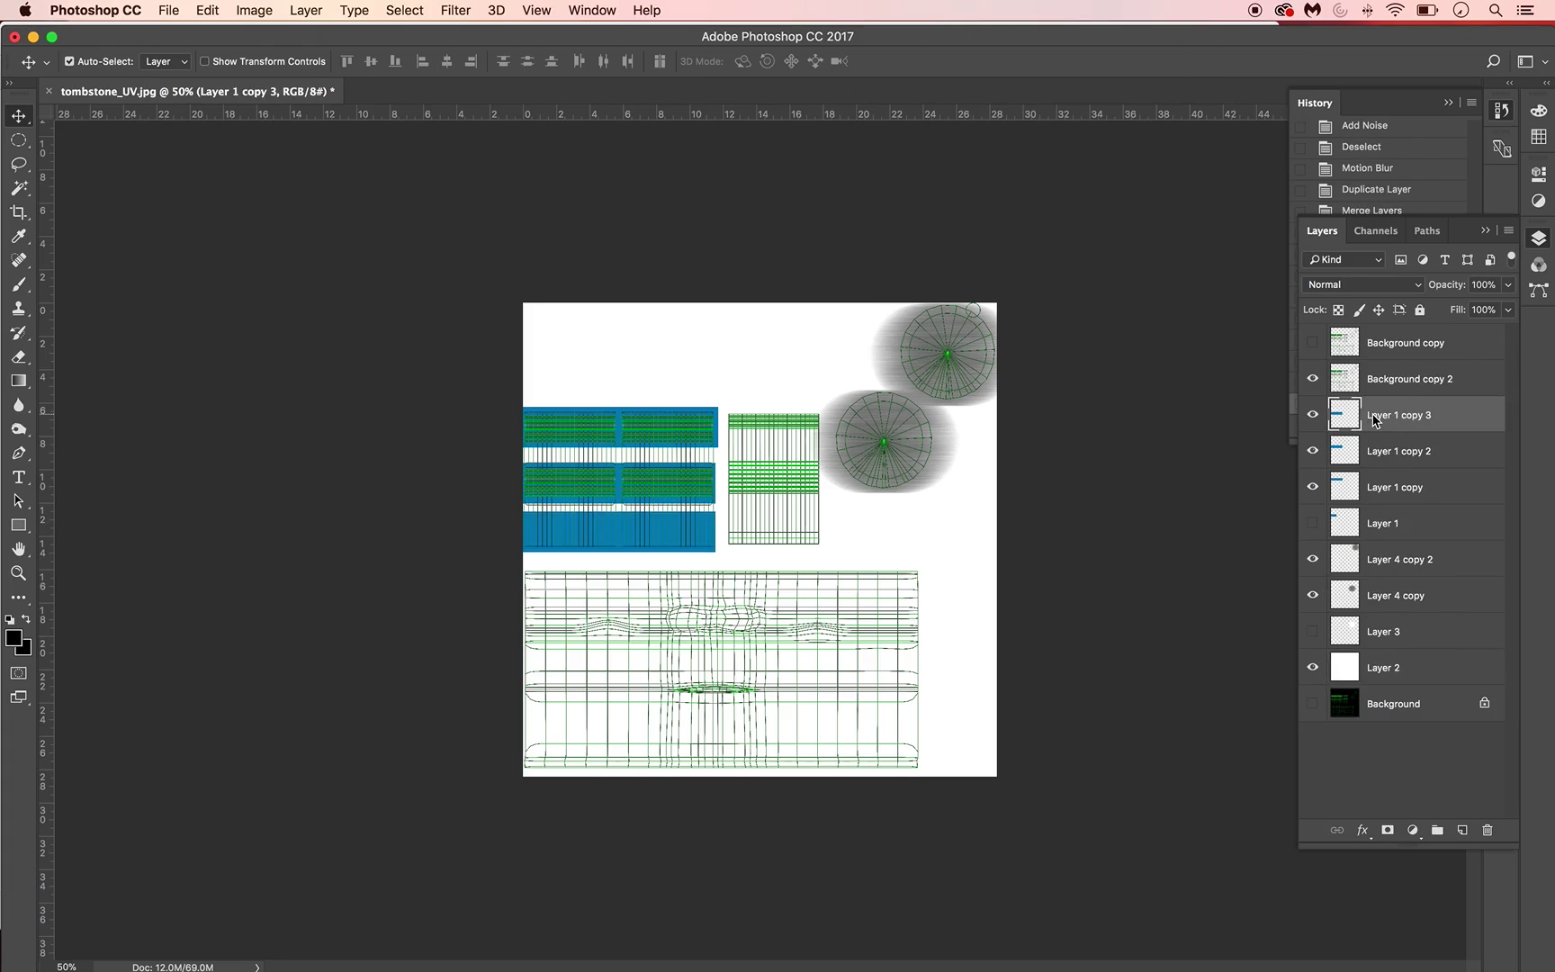
{"action": "key", "text": "shift+Down"}
{"action": "key", "text": "shift+Down"}
{"action": "key", "text": "shift+Down"}
{"action": "key", "text": "shift+Down"}
{"action": "key", "text": "shift+Down"}
{"action": "key", "text": "shift+Down"}
{"action": "key", "text": "shift+Down"}
{"action": "key", "text": "shift+Down"}
{"action": "key", "text": "shift+Down"}
{"action": "key", "text": "shift+Down"}
{"action": "key", "text": "shift+Down"}
{"action": "key", "text": "shift+Down"}
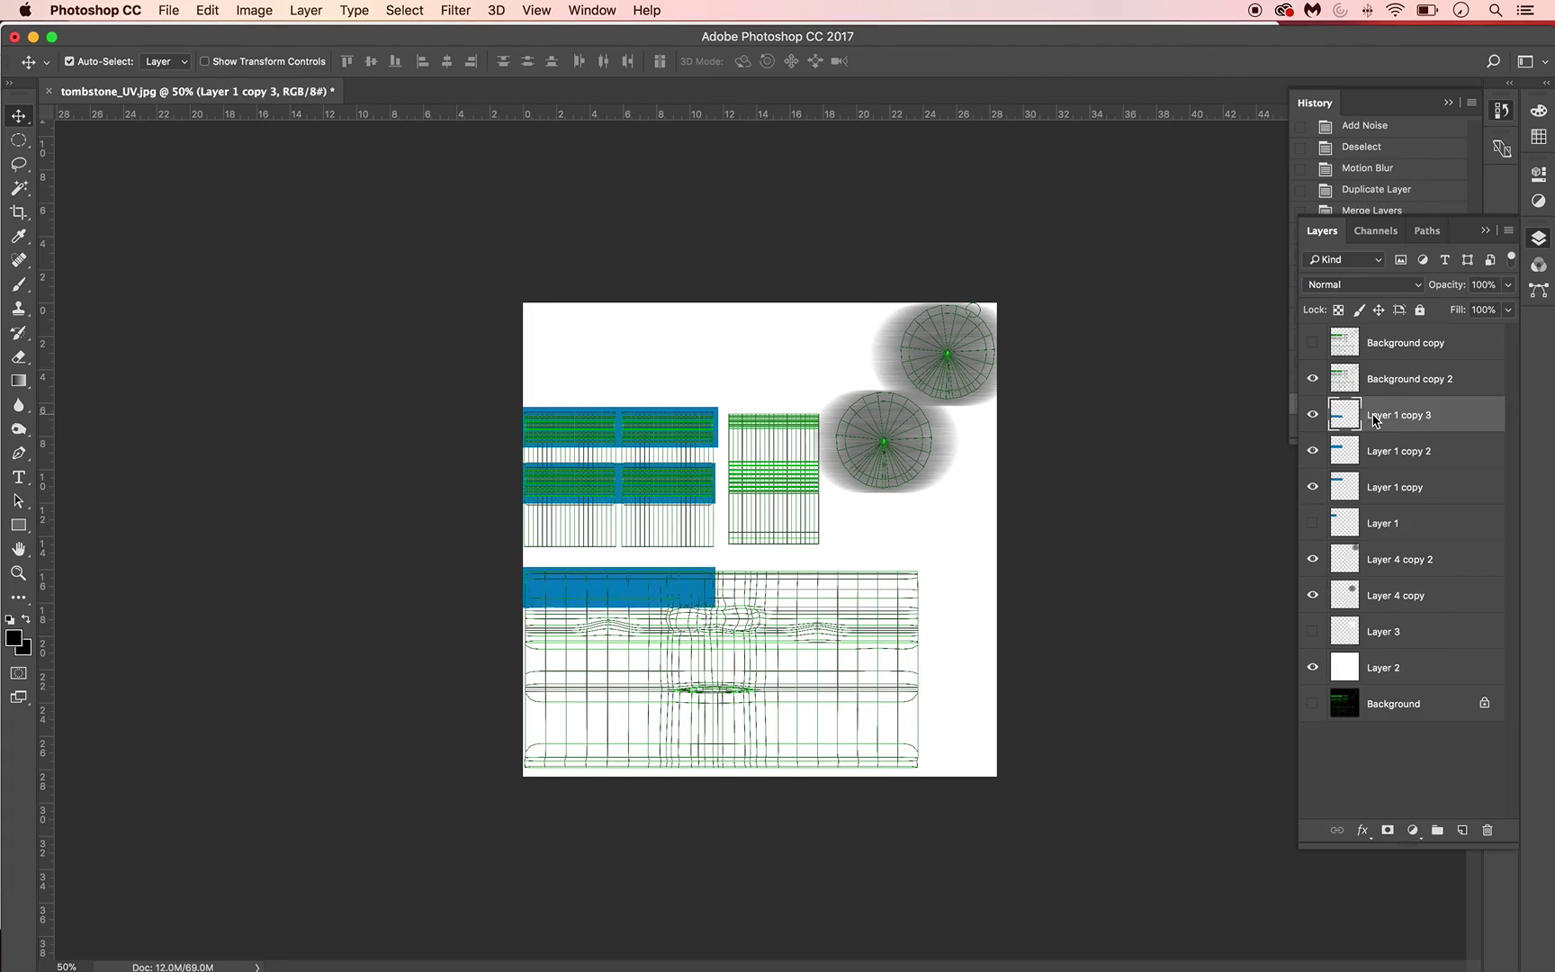
{"action": "key", "text": "shift+Down"}
{"action": "key", "text": "shift+Down"}
{"action": "key", "text": "shift+Down"}
{"action": "key", "text": "shift+Down"}
{"action": "key", "text": "shift+Down"}
{"action": "key", "text": "shift+Down"}
{"action": "key", "text": "shift+Down"}
{"action": "key", "text": "shift+Down"}
{"action": "key", "text": "shift+Down"}
{"action": "key", "text": "shift+Down"}
{"action": "key", "text": "shift+Down"}
{"action": "key", "text": "shift+Down"}
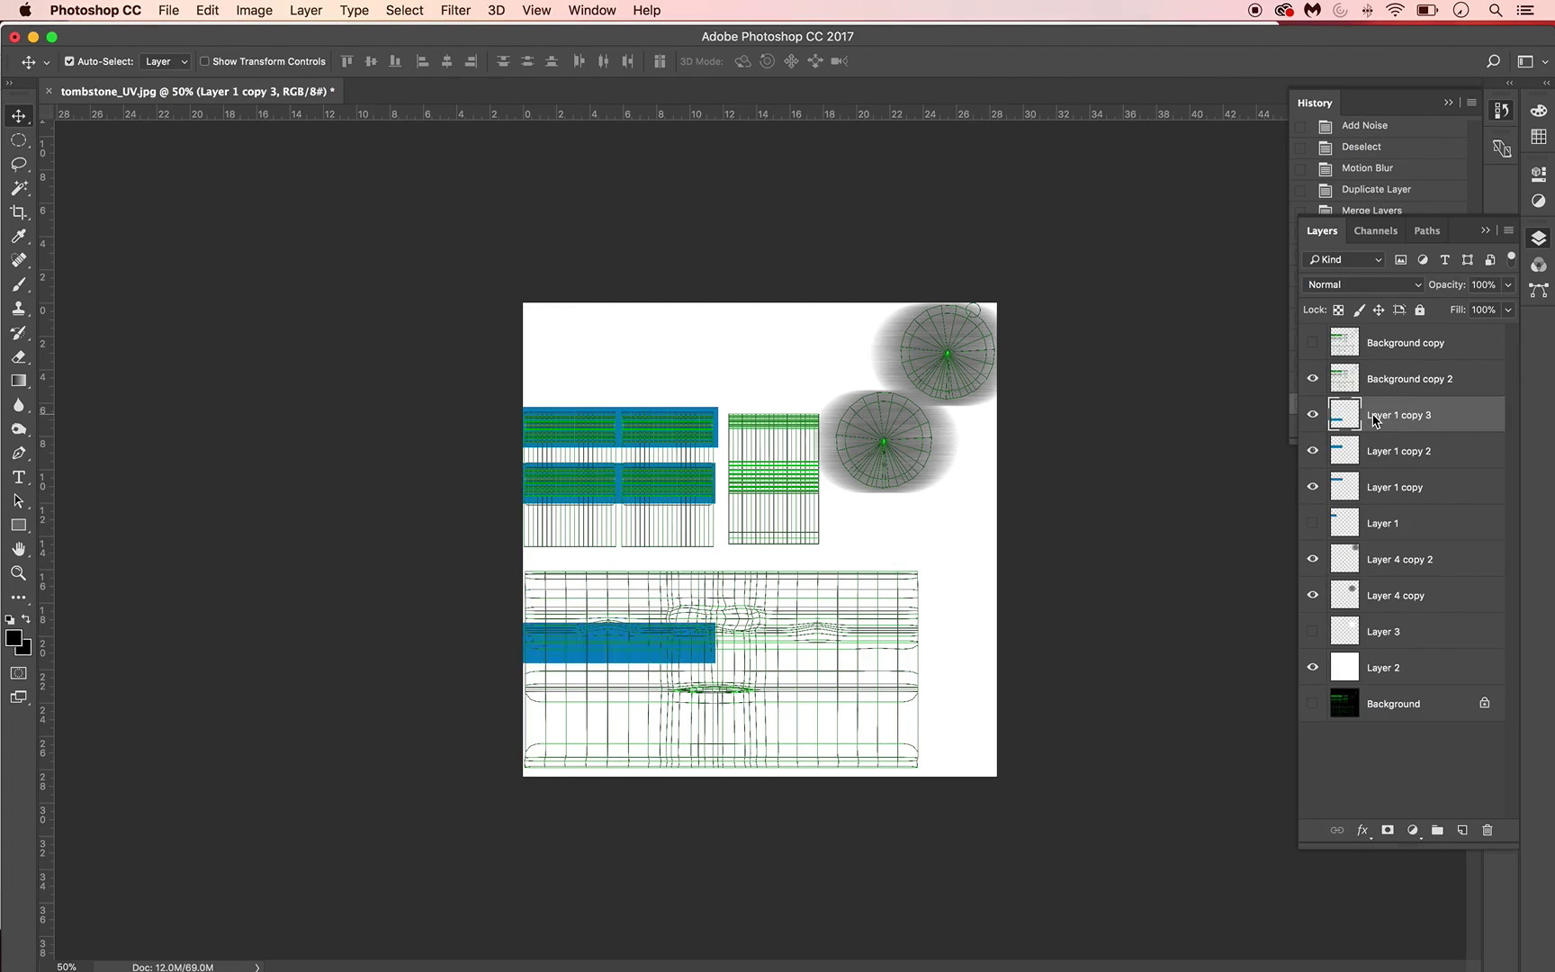
{"action": "key", "text": "shift+Down"}
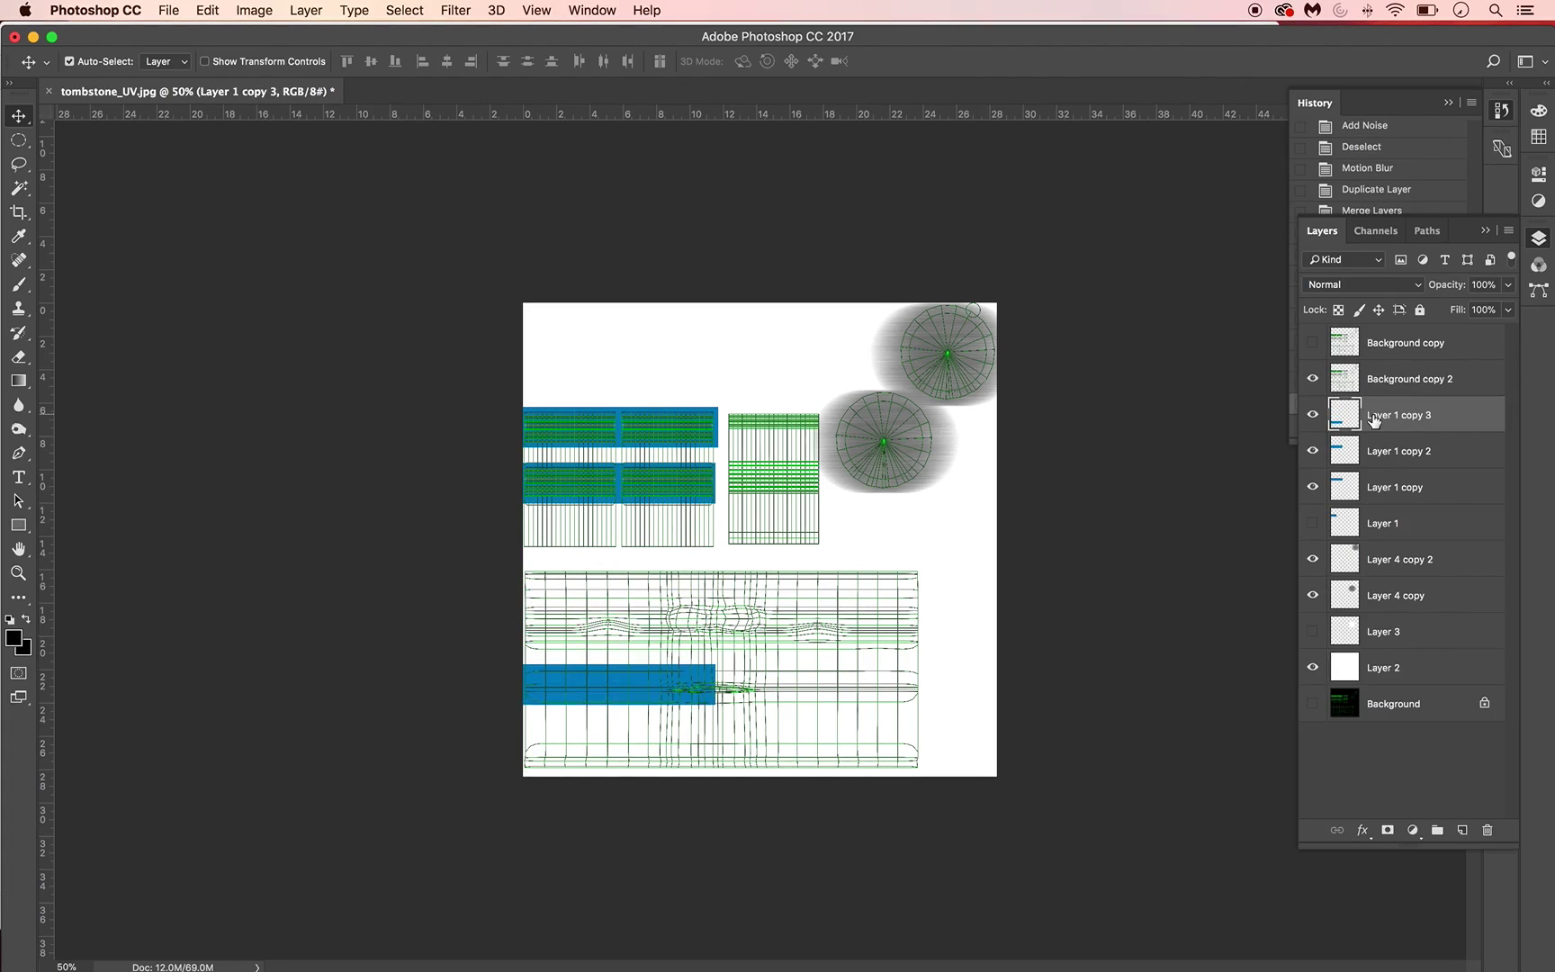
Scale the strip on Layer 1 copy 3 horizontally to about 207% so it spans the body's UV shell, and apply the transform.
{"action": "left_click", "coordinate": [206, 11]}
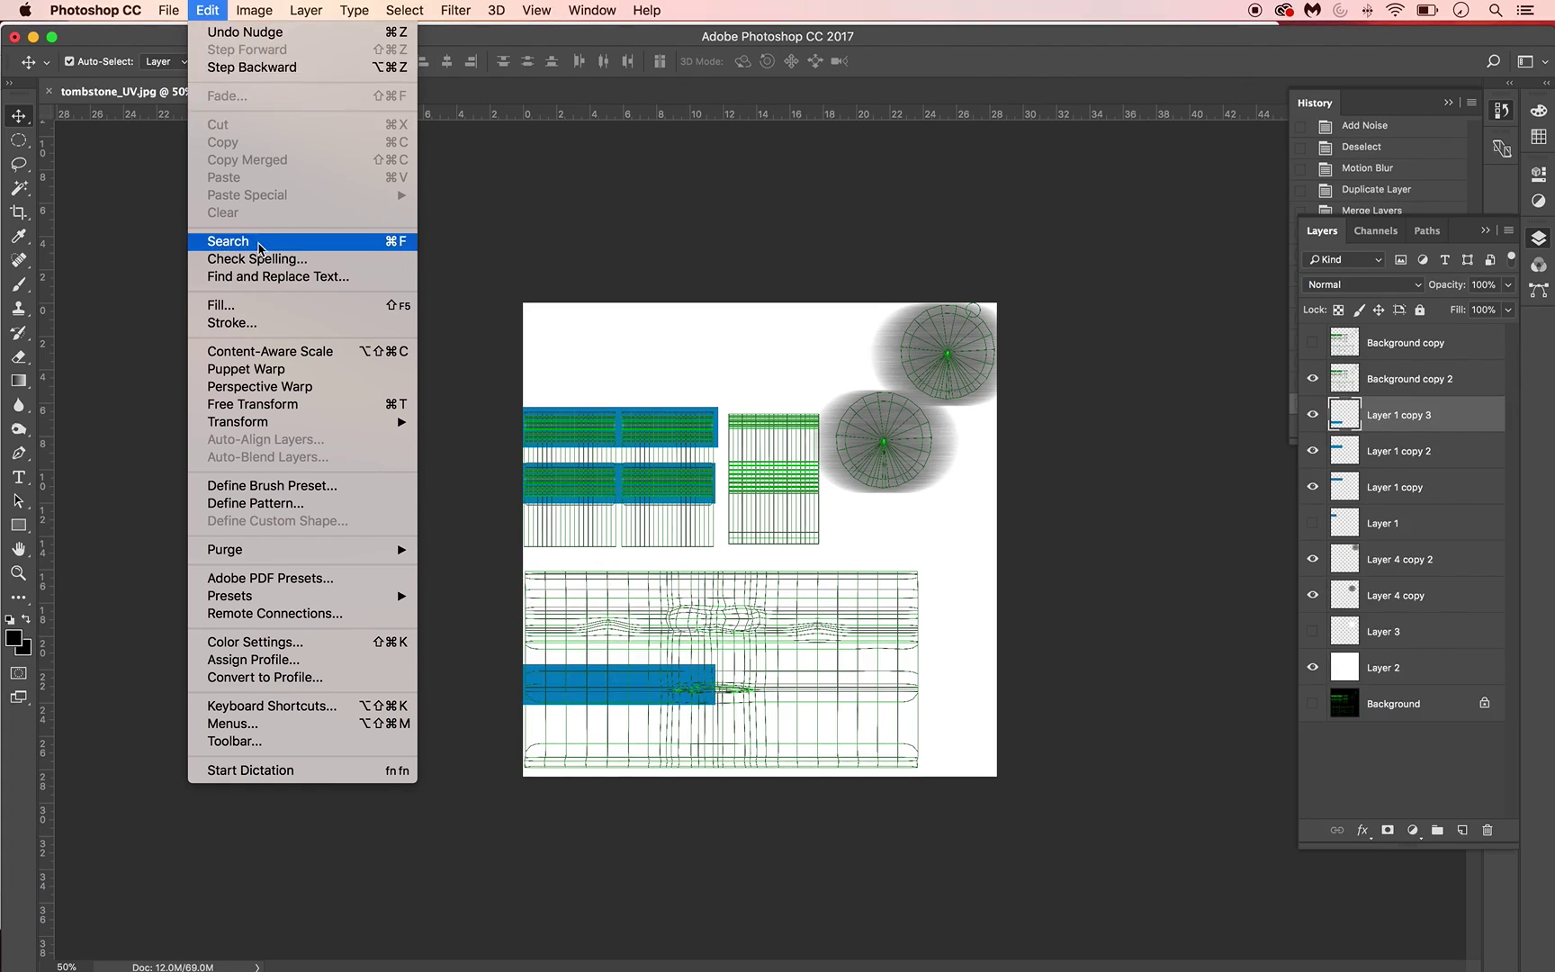
{"action": "mouse_move", "coordinate": [297, 423]}
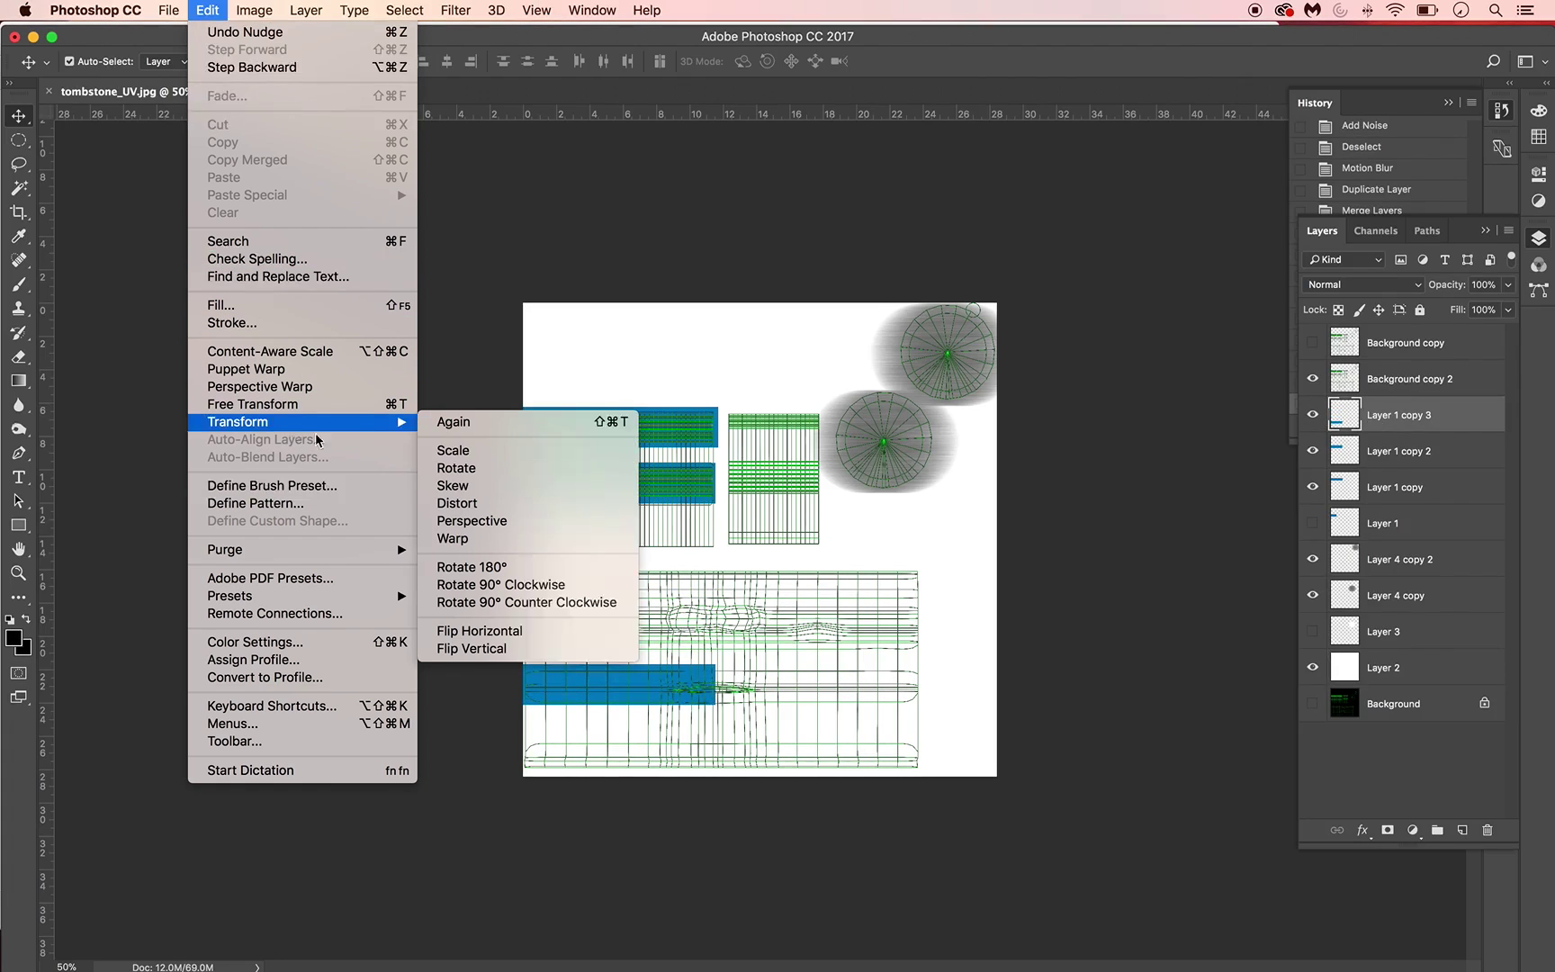
{"action": "left_click", "coordinate": [484, 450]}
{"action": "left_click_drag", "start_coordinate": [715, 686], "coordinate": [924, 693]}
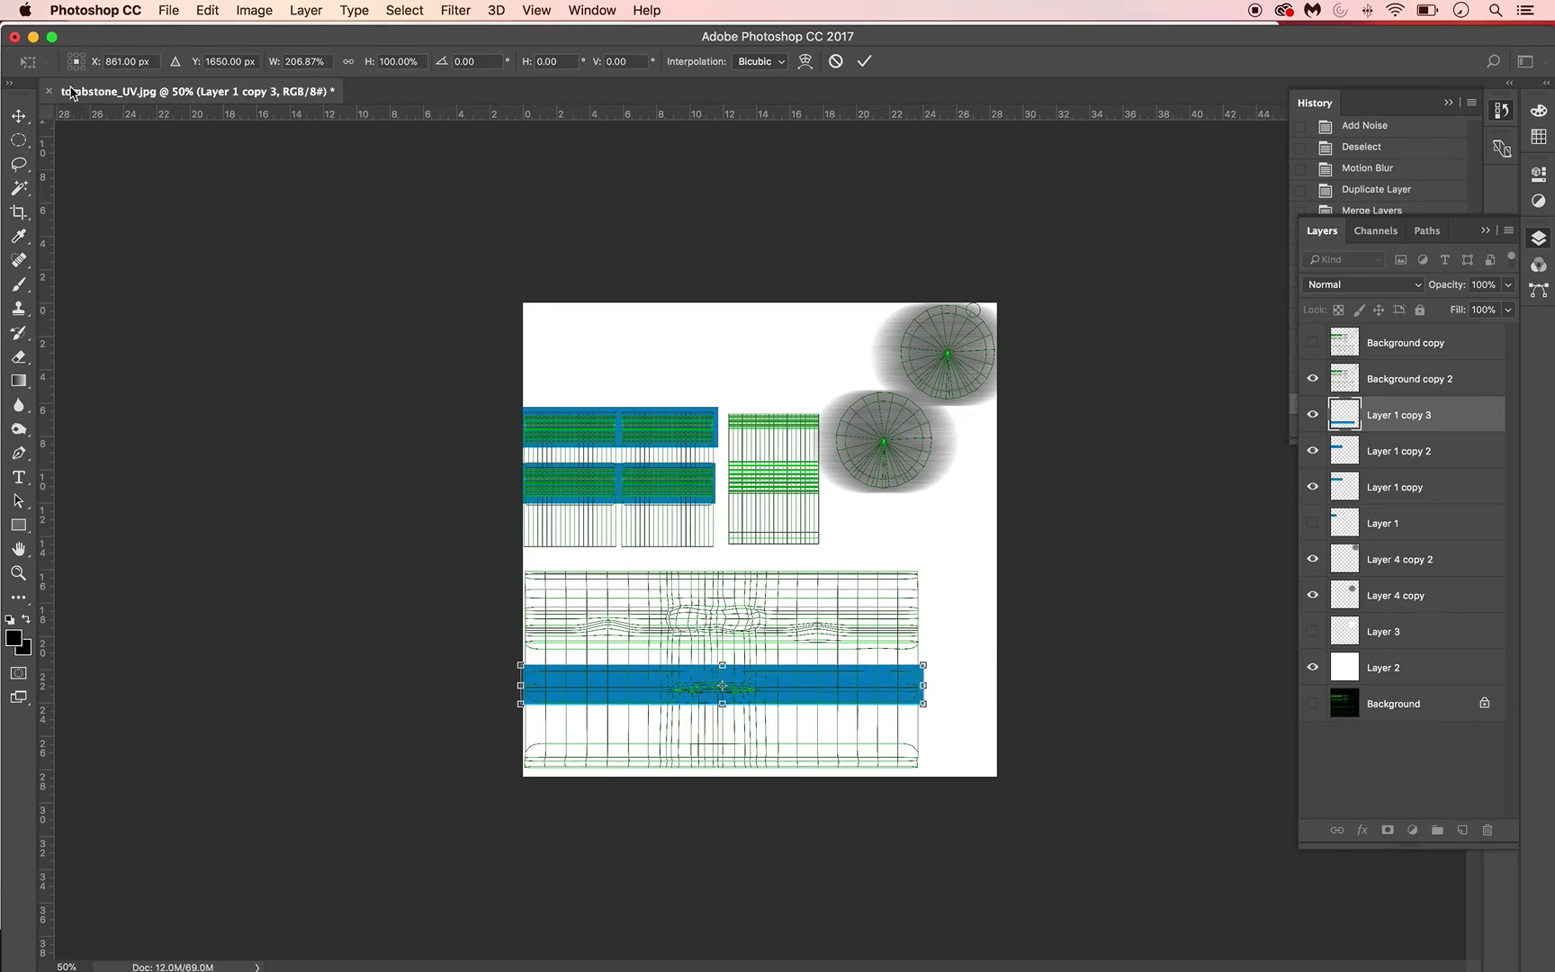
{"action": "left_click", "coordinate": [18, 116]}
{"action": "left_click", "coordinate": [932, 337]}
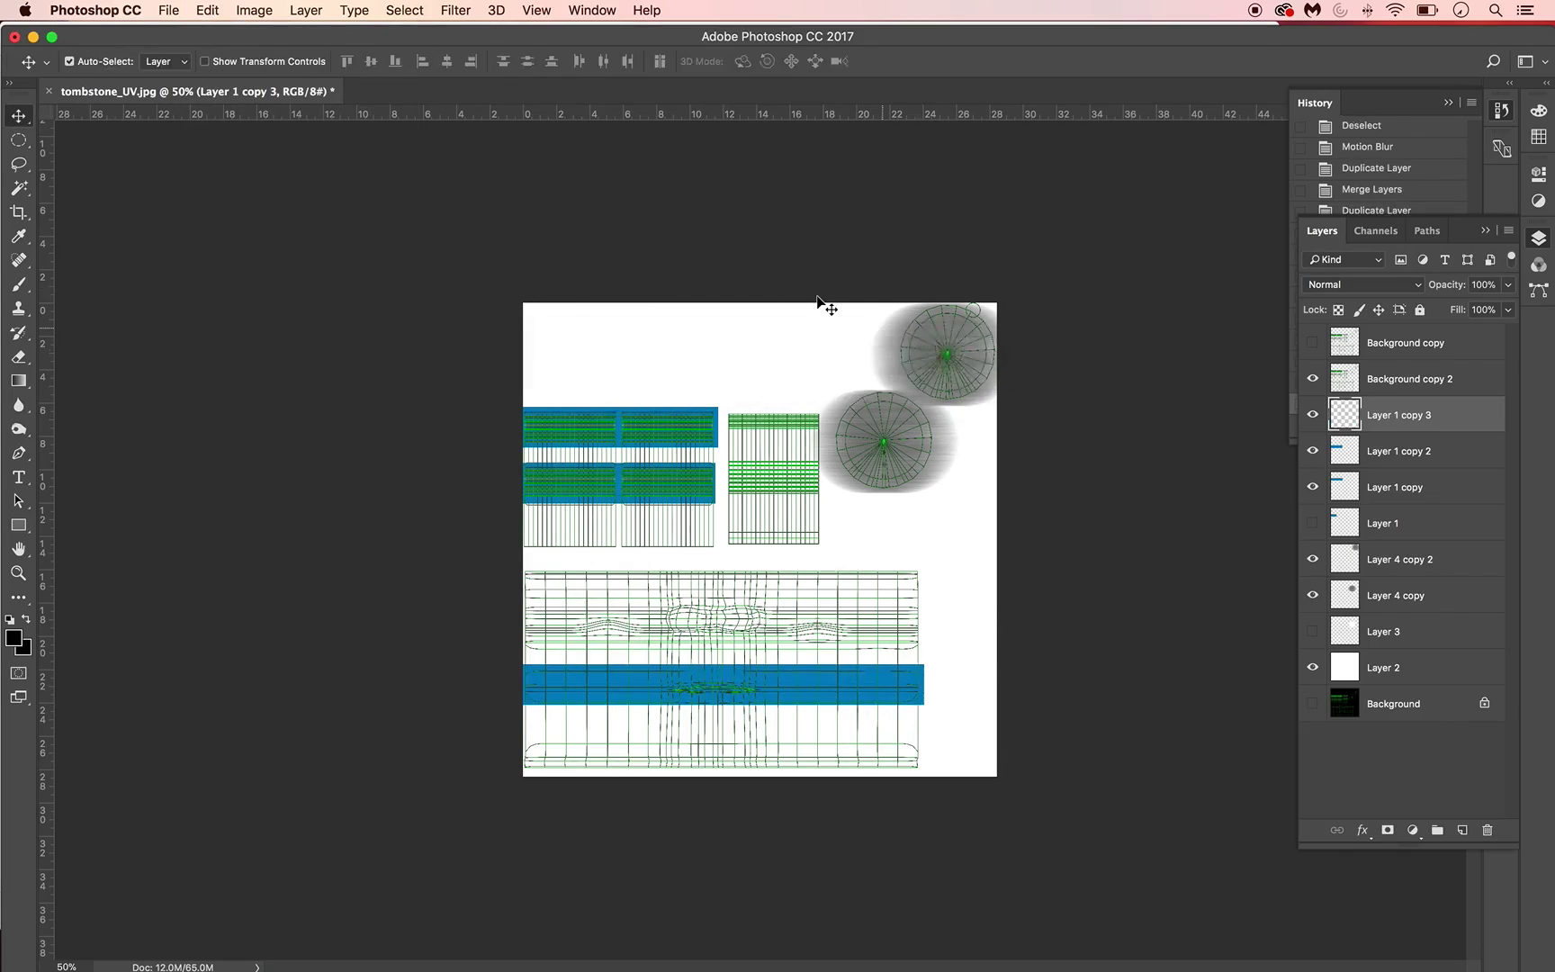
Save the texture to the Desktop as a JPEG copy named can_do_texture.jpg, accepting the JPEG options.
{"action": "left_click", "coordinate": [166, 11]}
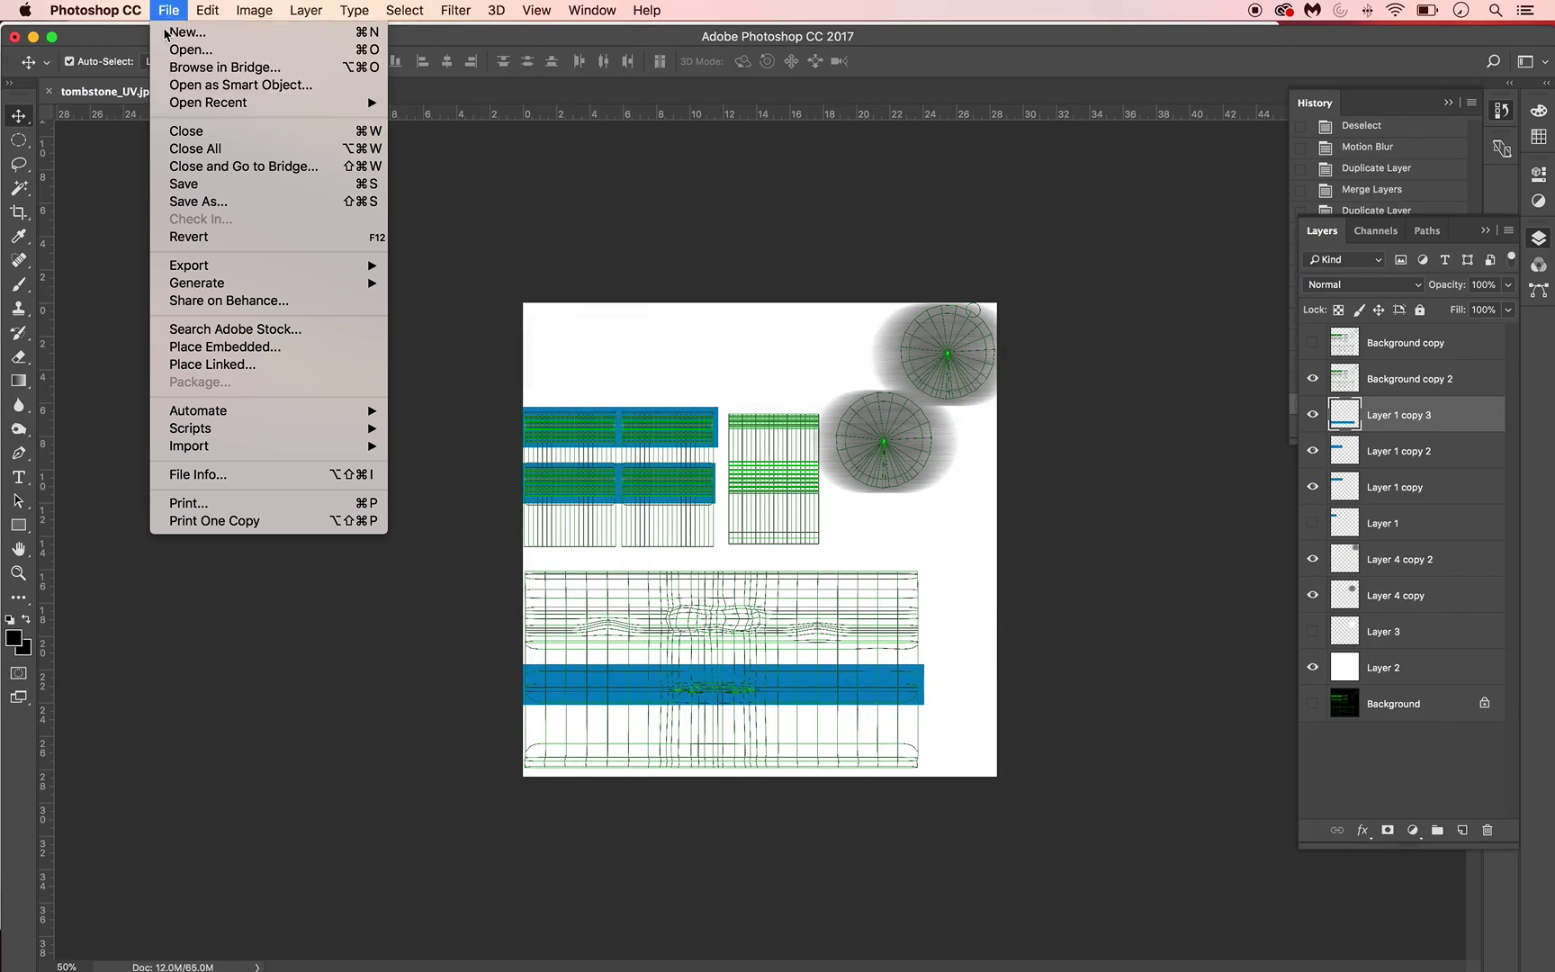
{"action": "left_click", "coordinate": [202, 201]}
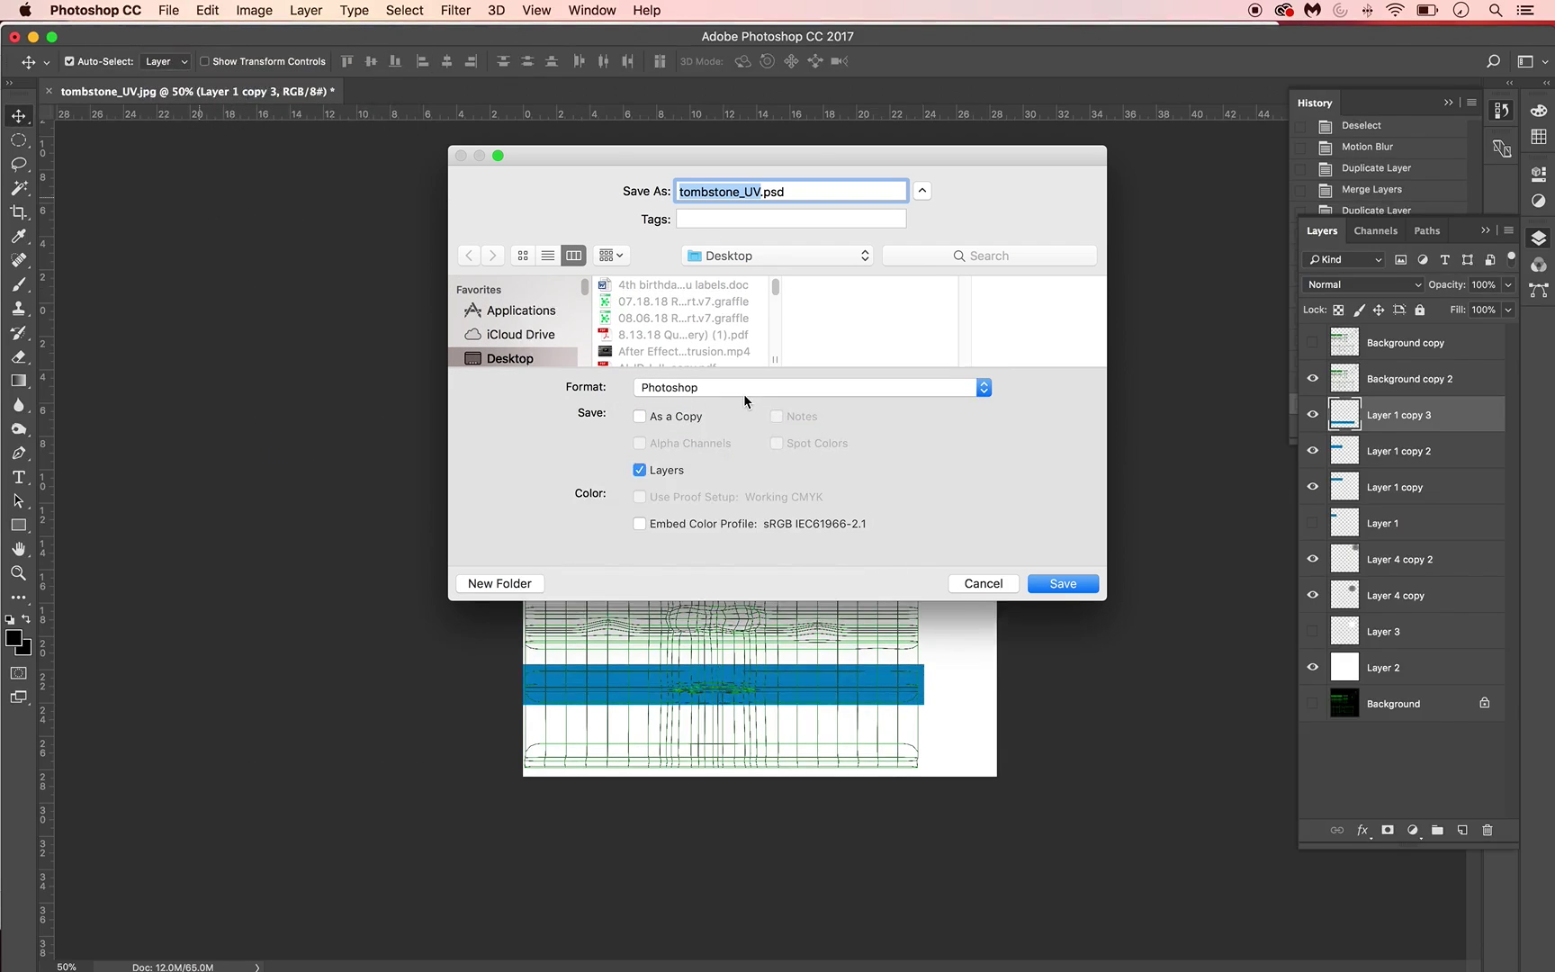
{"action": "left_click", "coordinate": [743, 393]}
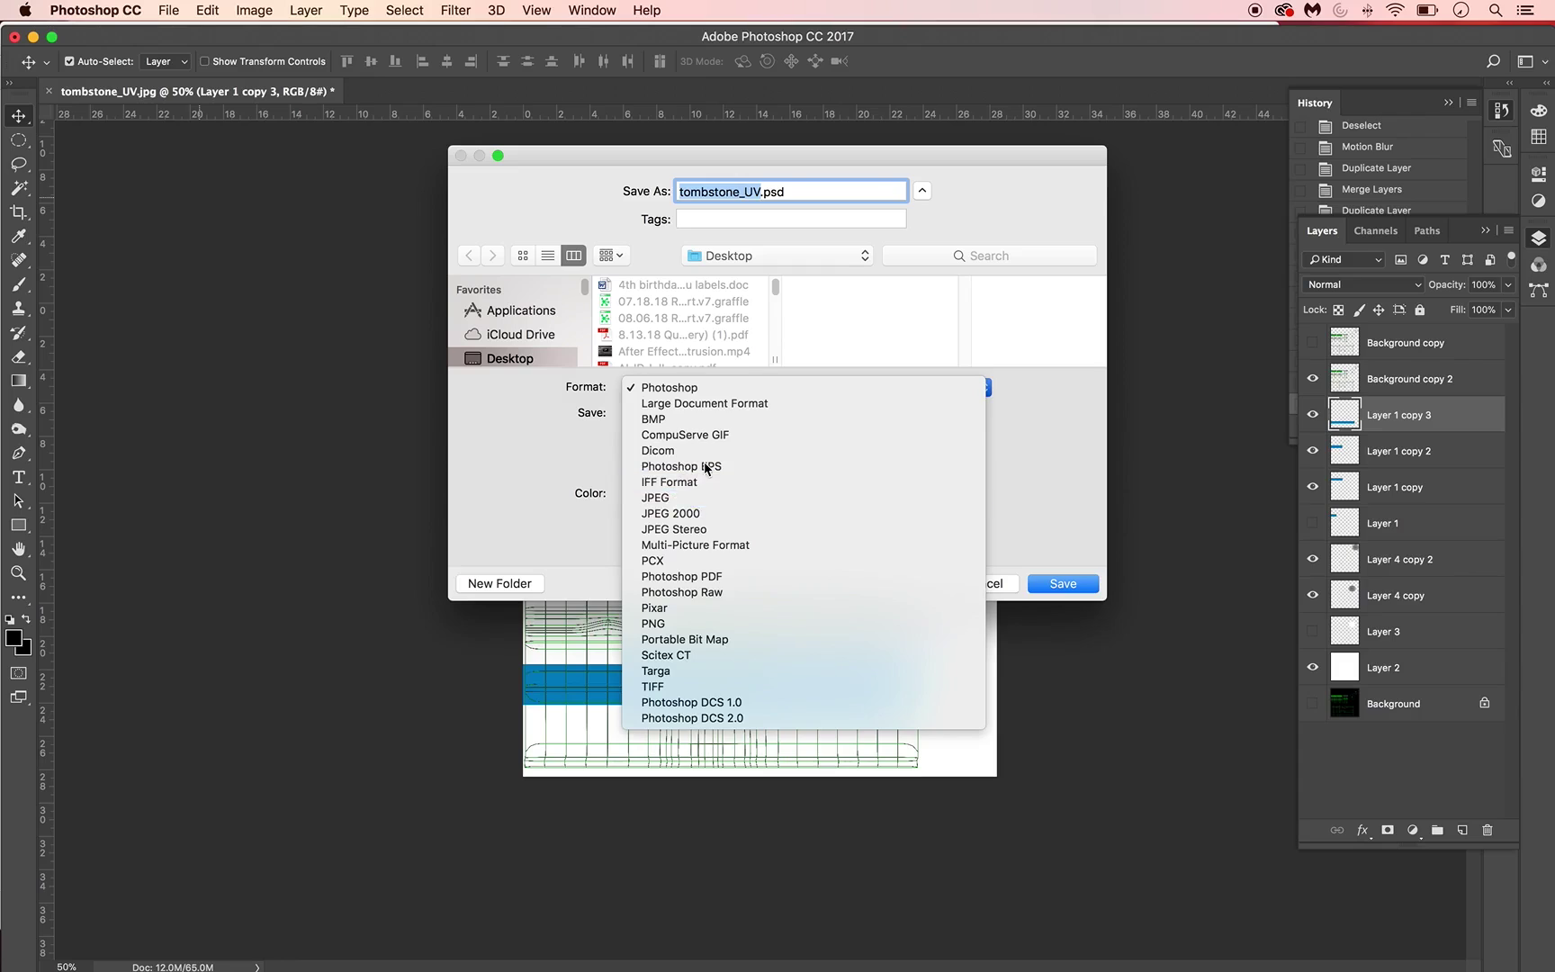
{"action": "left_click", "coordinate": [666, 498]}
{"action": "type", "text": "can_do_texture.jpg"}
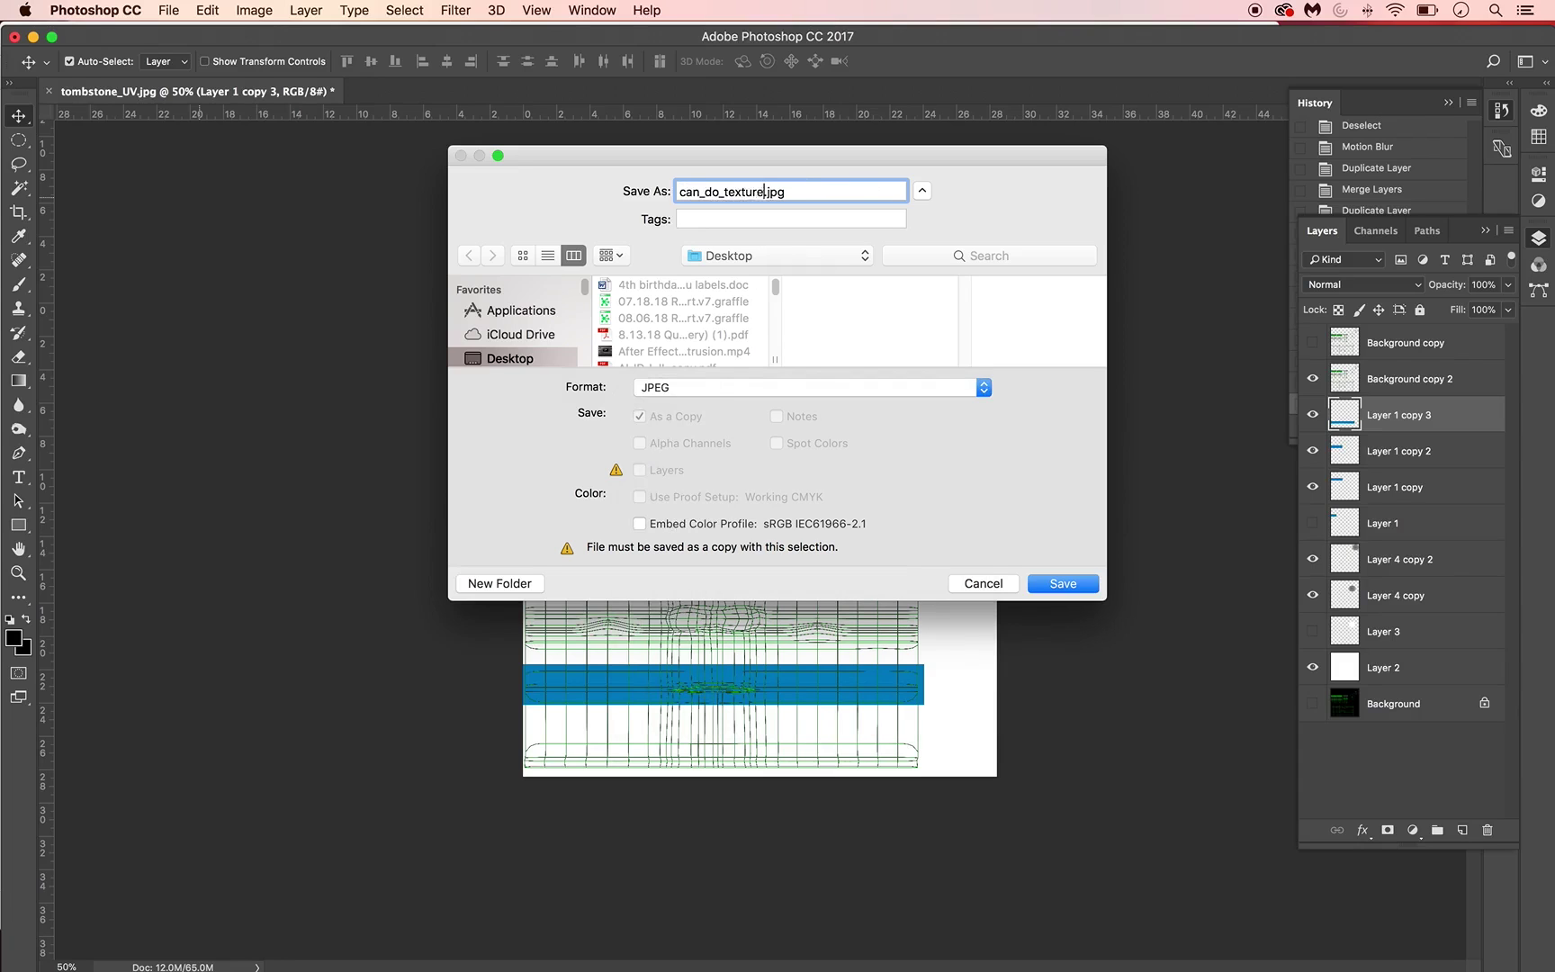
{"action": "left_click", "coordinate": [1067, 582]}
{"action": "left_click", "coordinate": [898, 351]}
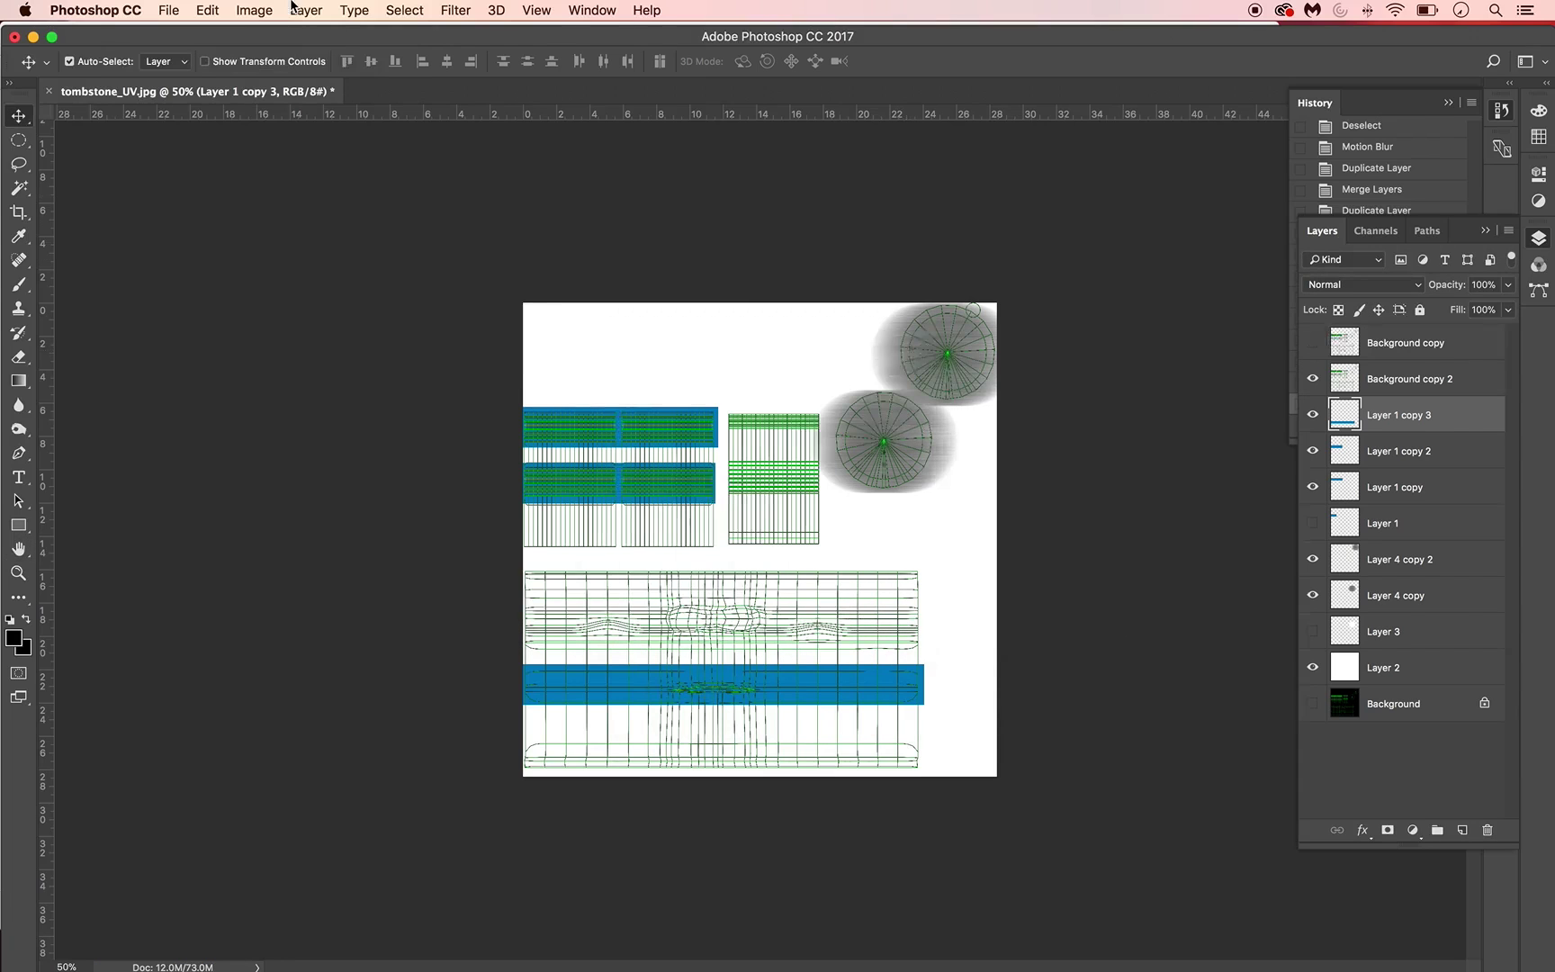
Hide Photoshop, close Maya's UV Editor, UV Snapshot Options and UV Toolkit windows, and restore the main Maya window.
{"action": "left_click", "coordinate": [95, 10]}
{"action": "left_click", "coordinate": [104, 125]}
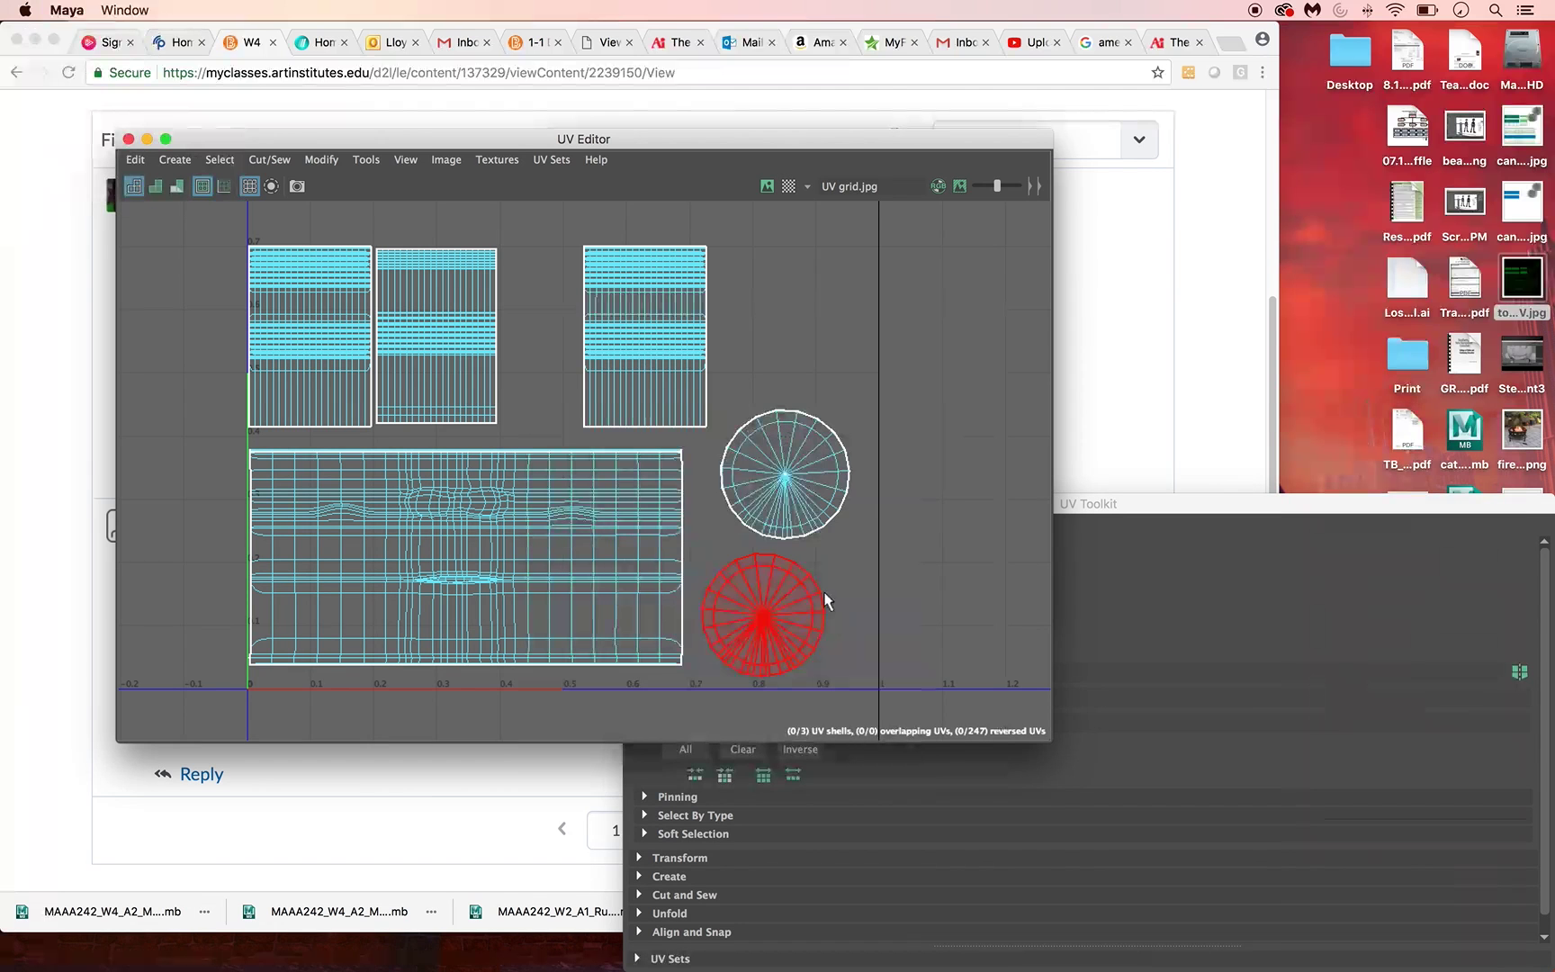
{"action": "left_click", "coordinate": [127, 138]}
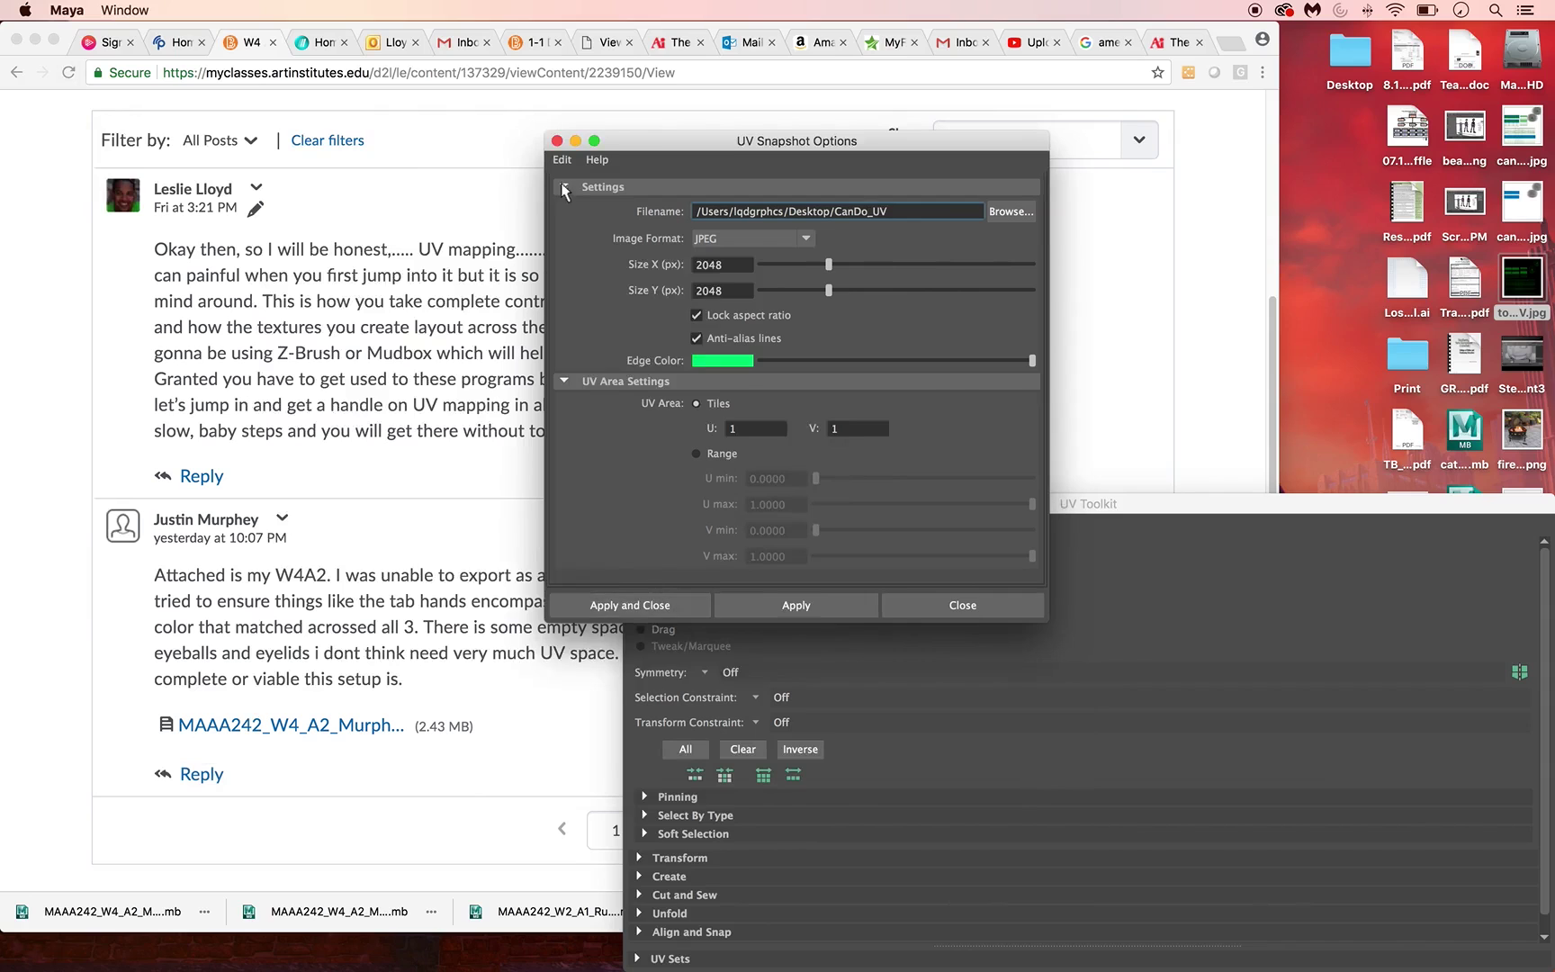
{"action": "left_click", "coordinate": [557, 141]}
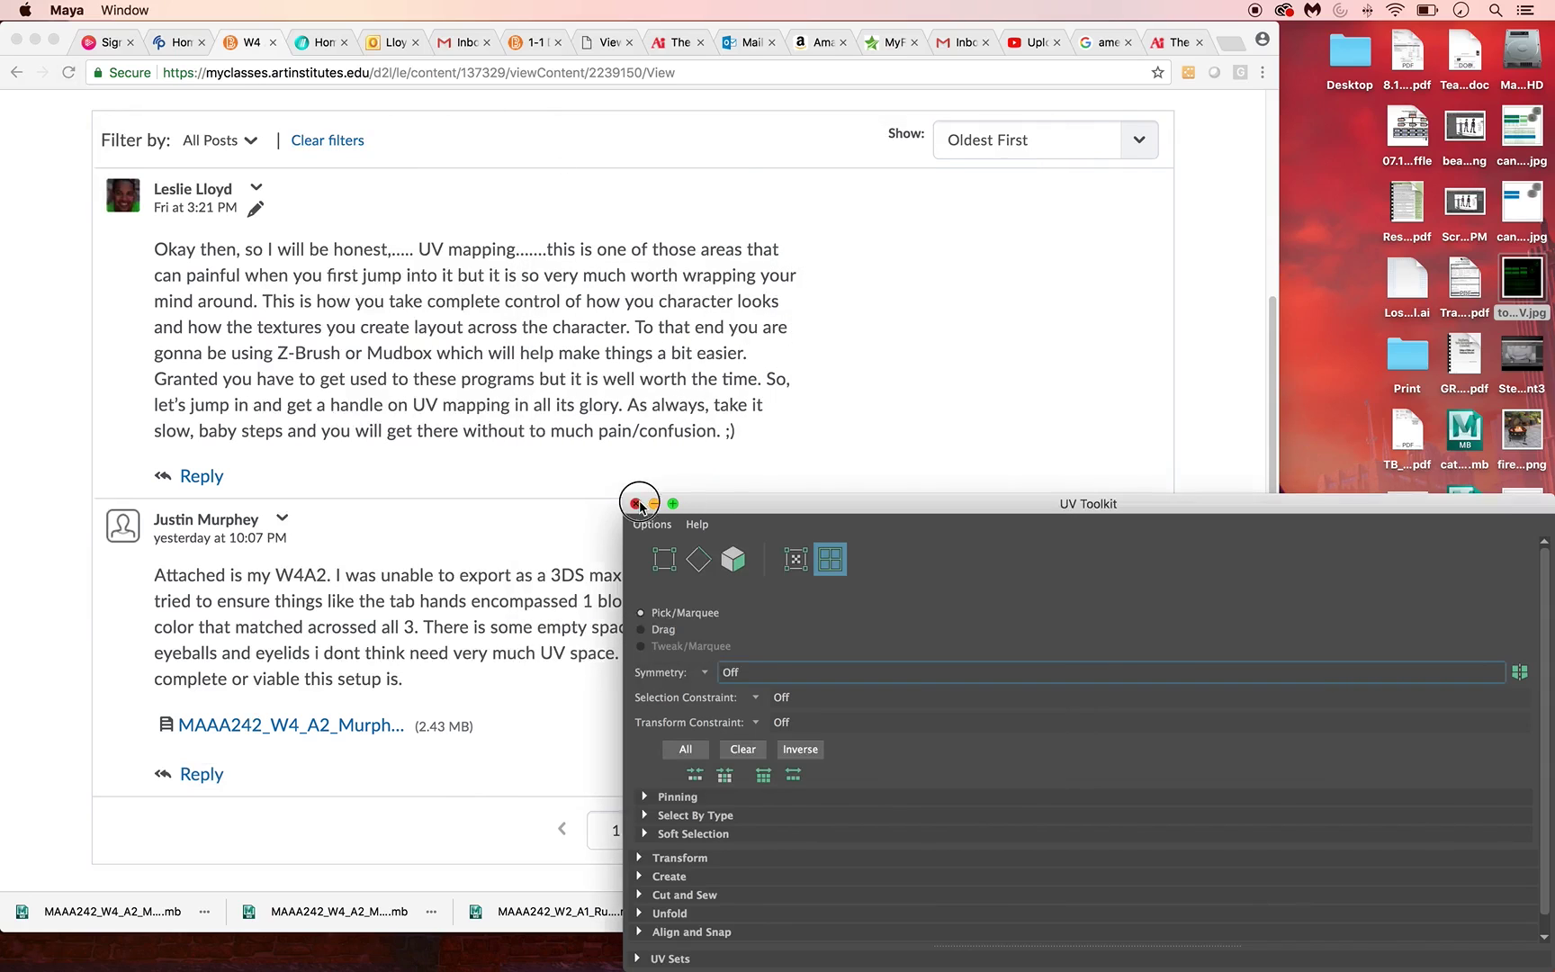
{"action": "left_click", "coordinate": [636, 503]}
{"action": "left_click", "coordinate": [684, 949]}
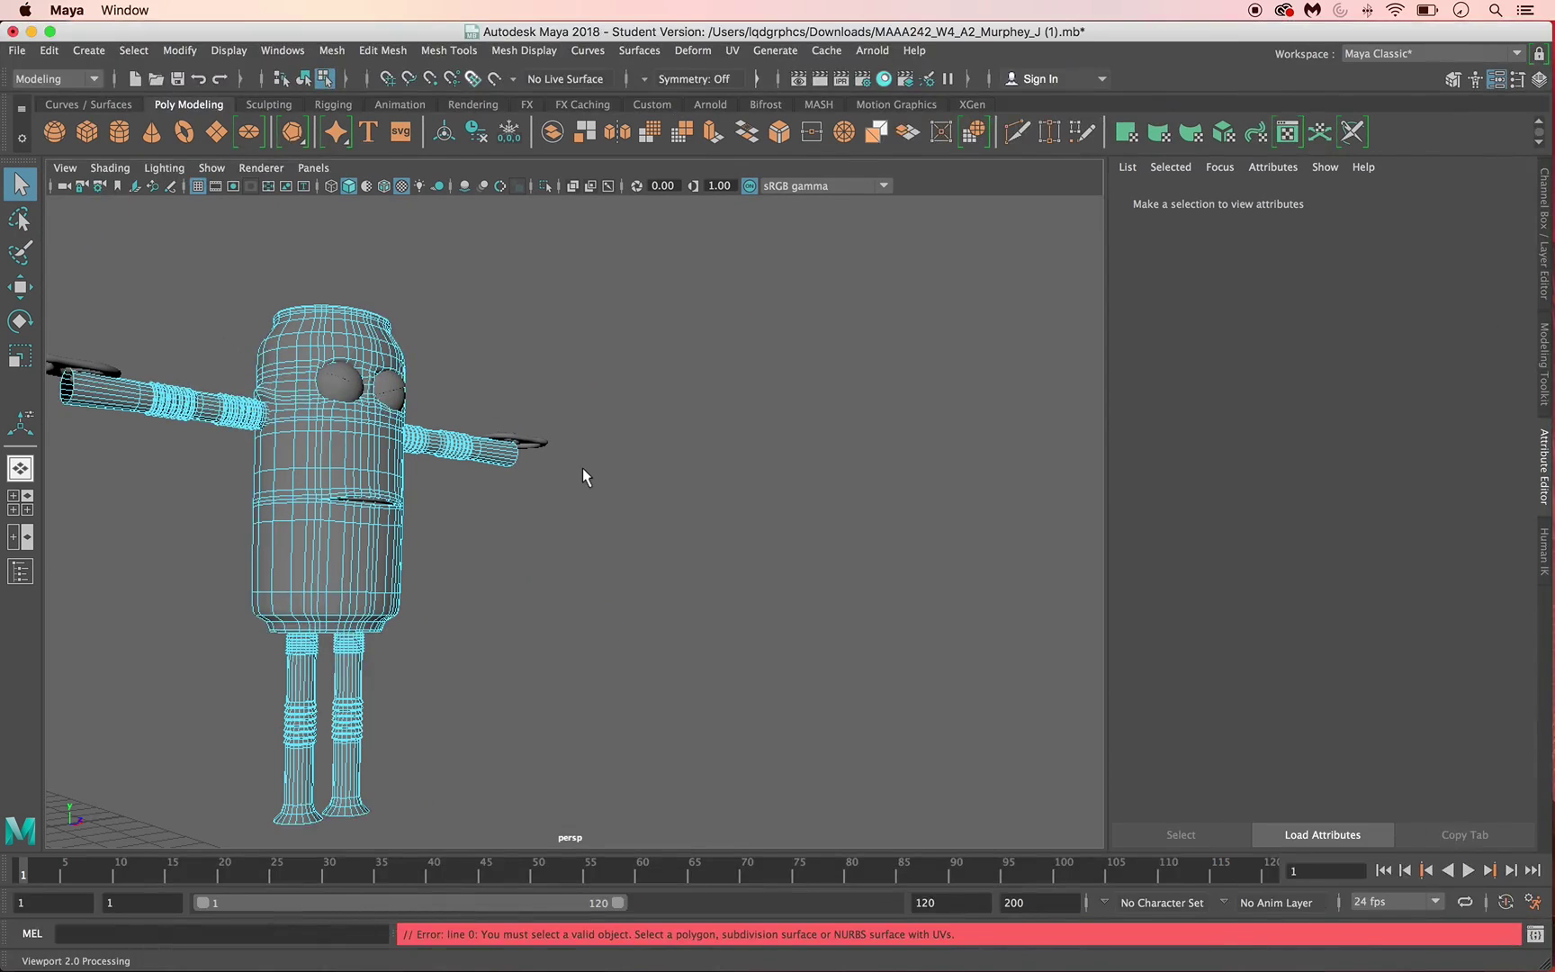
Switch the can body from component selection back to object mode and select the whole can.
{"action": "left_click_drag", "start_coordinate": [582, 468], "coordinate": [632, 396], "text": "alt"}
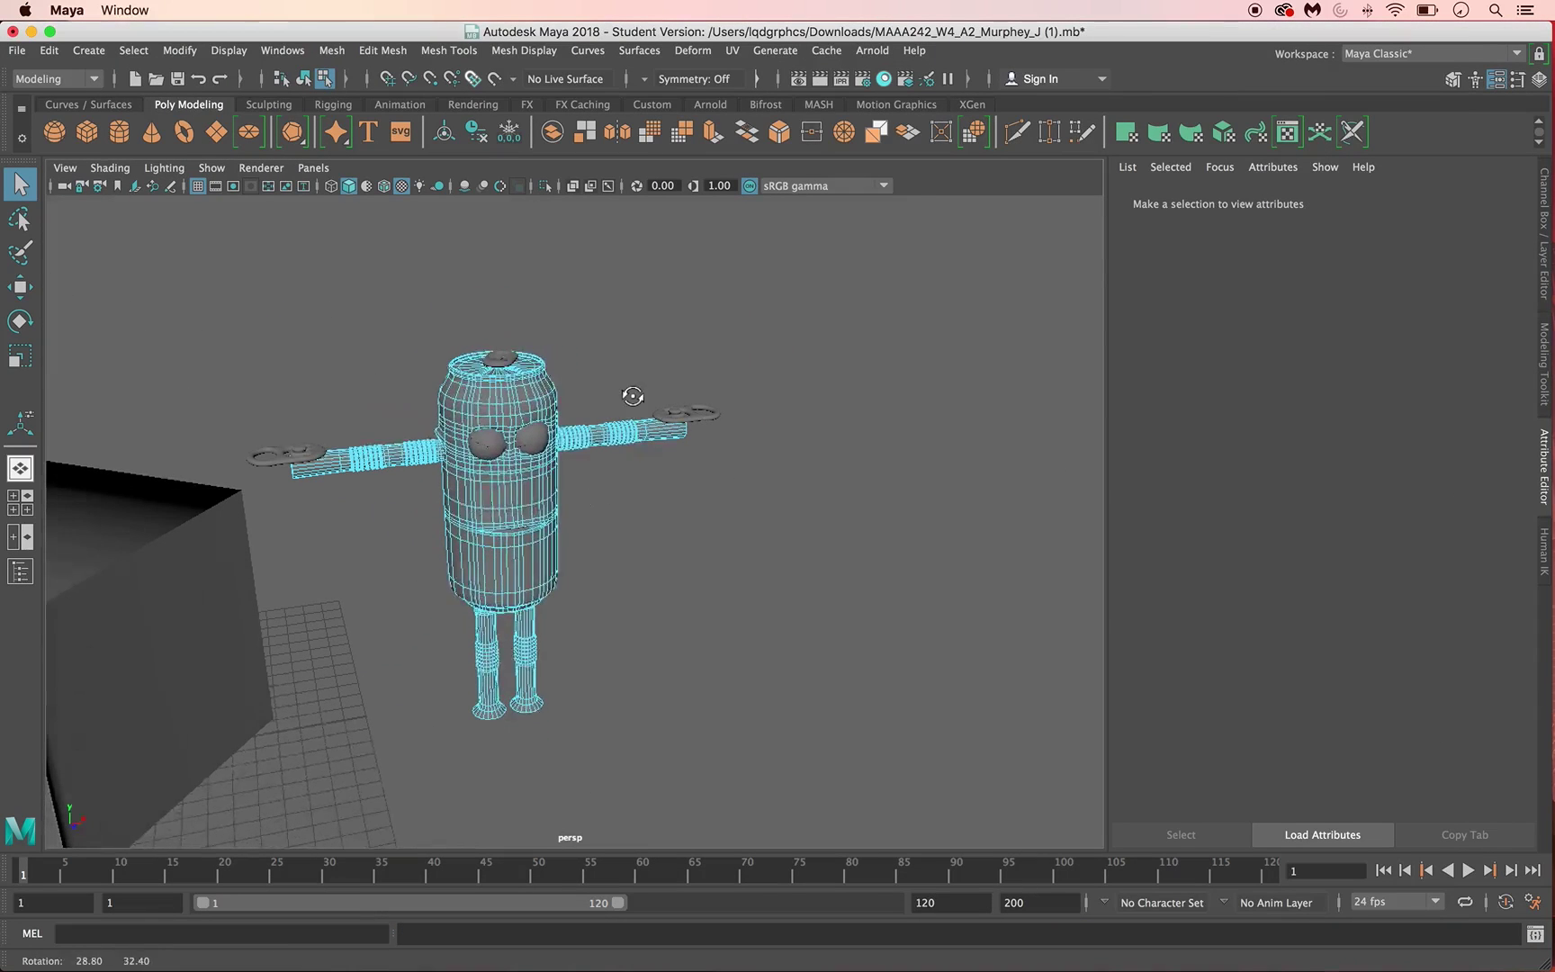
{"action": "left_click", "coordinate": [540, 422]}
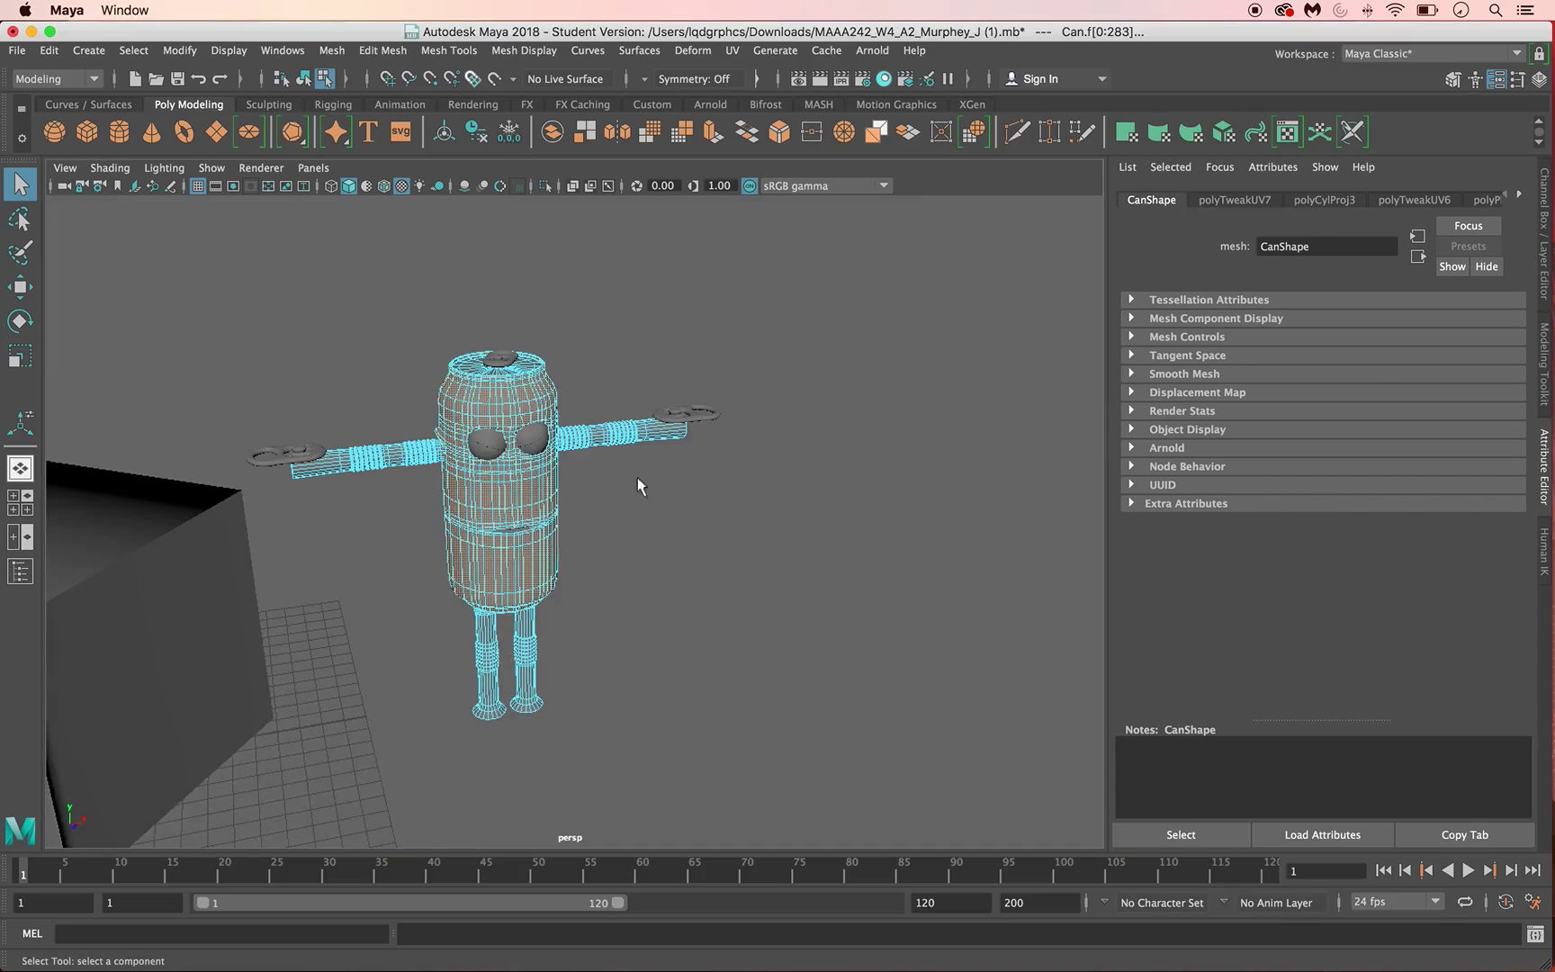
{"action": "key", "text": "F8"}
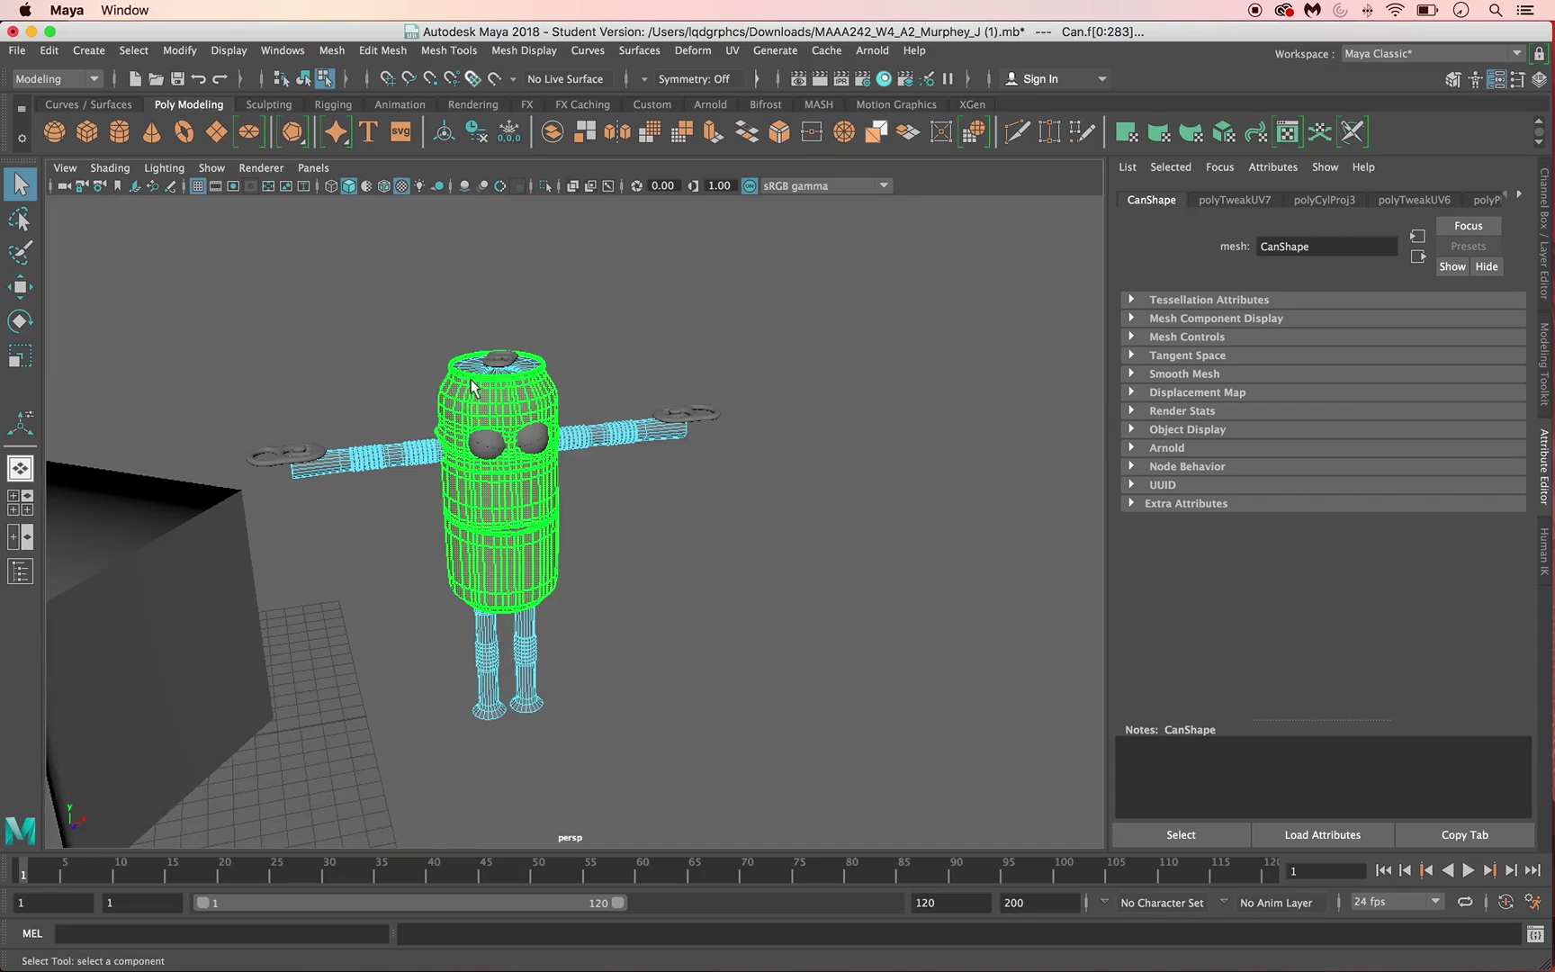
{"action": "right_click_drag", "start_coordinate": [460, 387], "coordinate": [573, 369]}
{"action": "left_click", "coordinate": [573, 367]}
{"action": "left_click", "coordinate": [508, 419]}
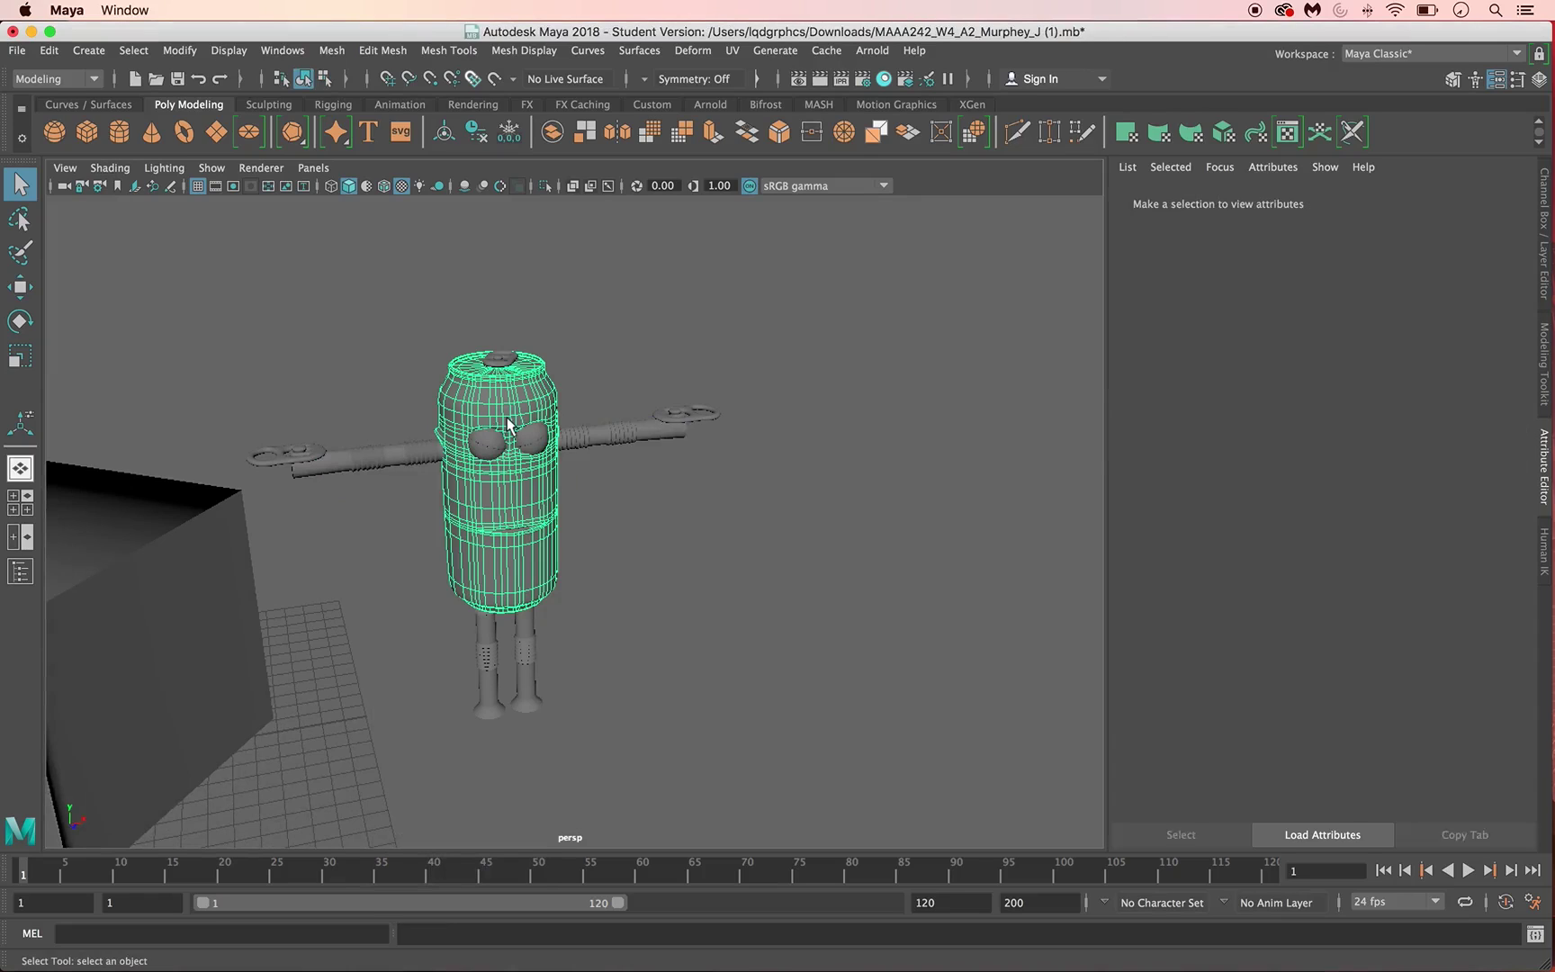
Assign a new Blinn material to the can and map a File texture node to its Color attribute.
{"action": "right_click_drag", "start_coordinate": [527, 564], "coordinate": [563, 894]}
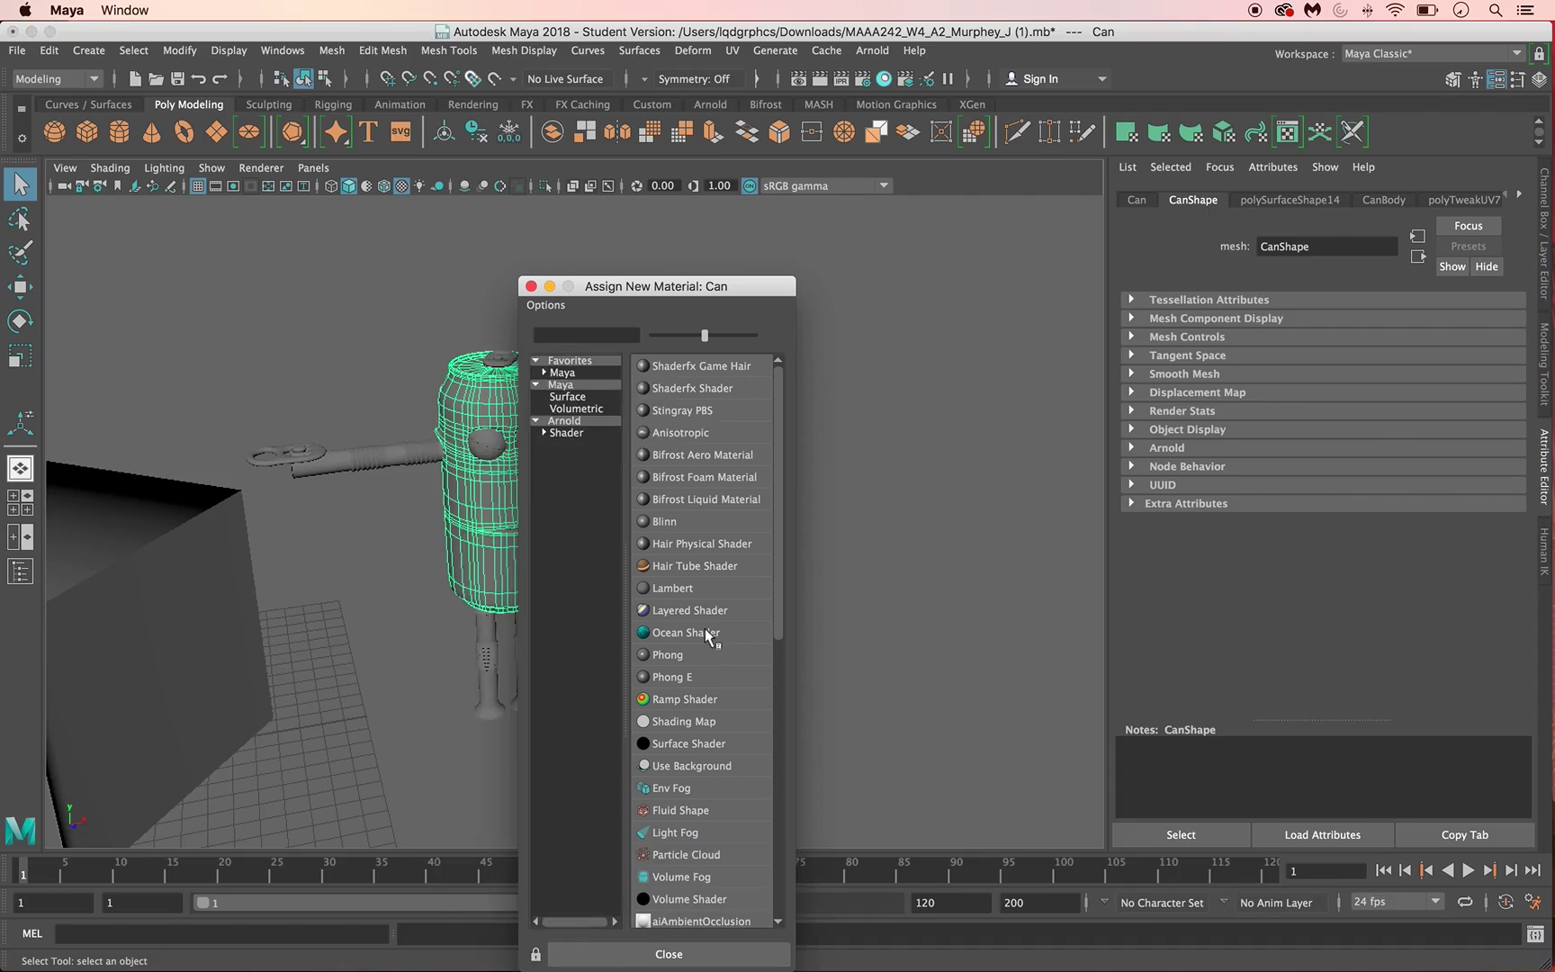
{"action": "left_click", "coordinate": [668, 522]}
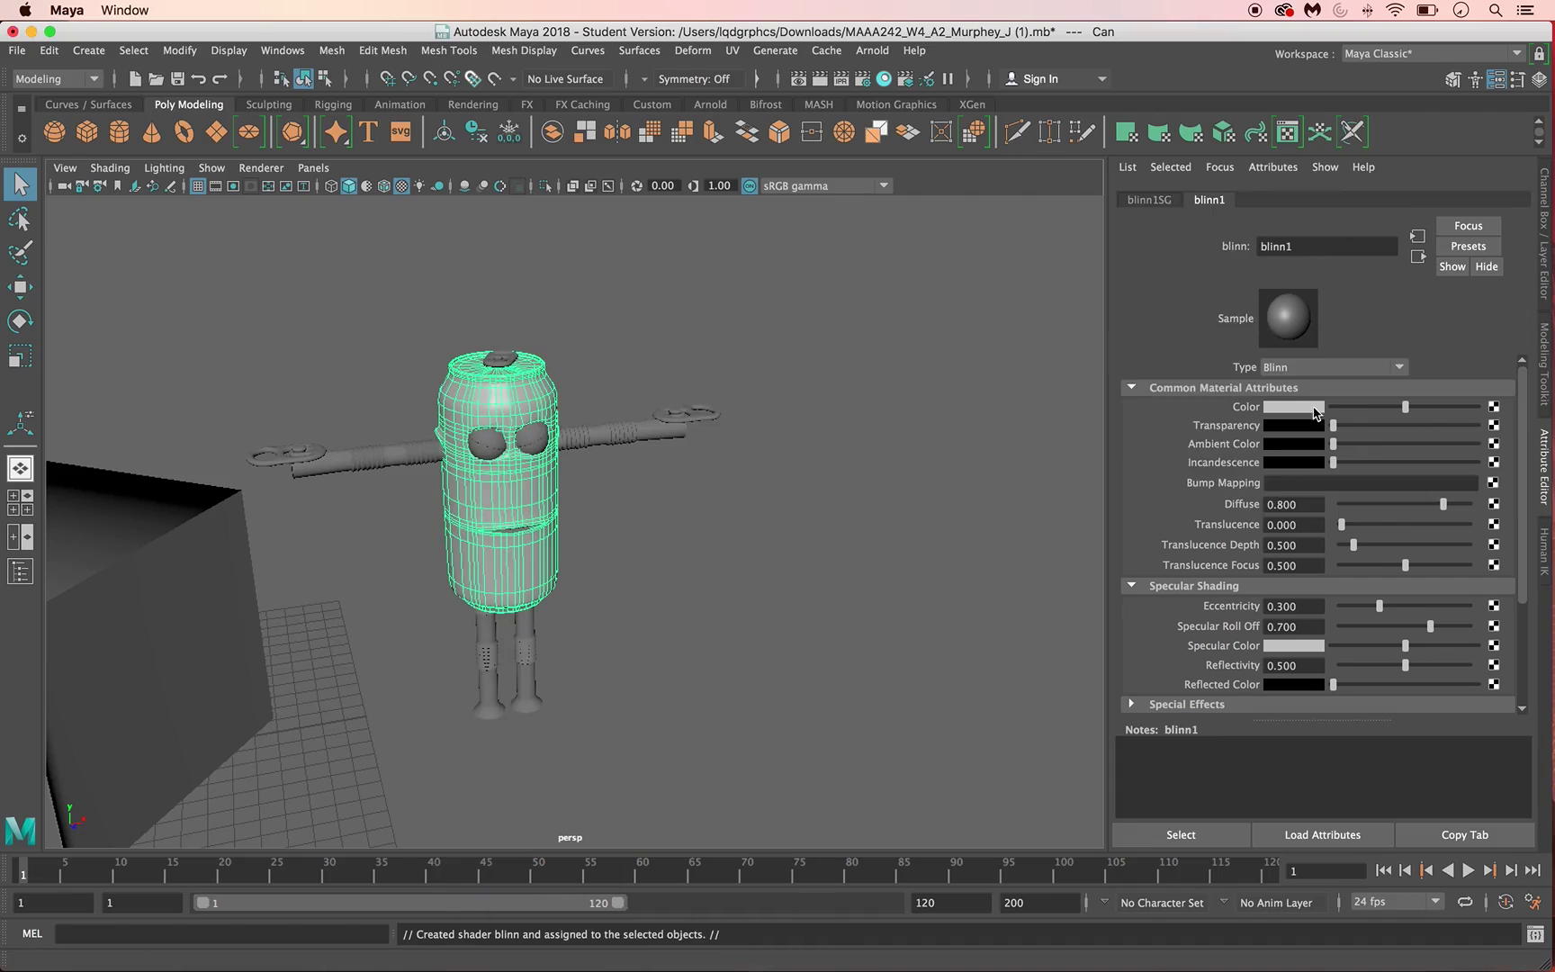
{"action": "left_click", "coordinate": [1493, 408]}
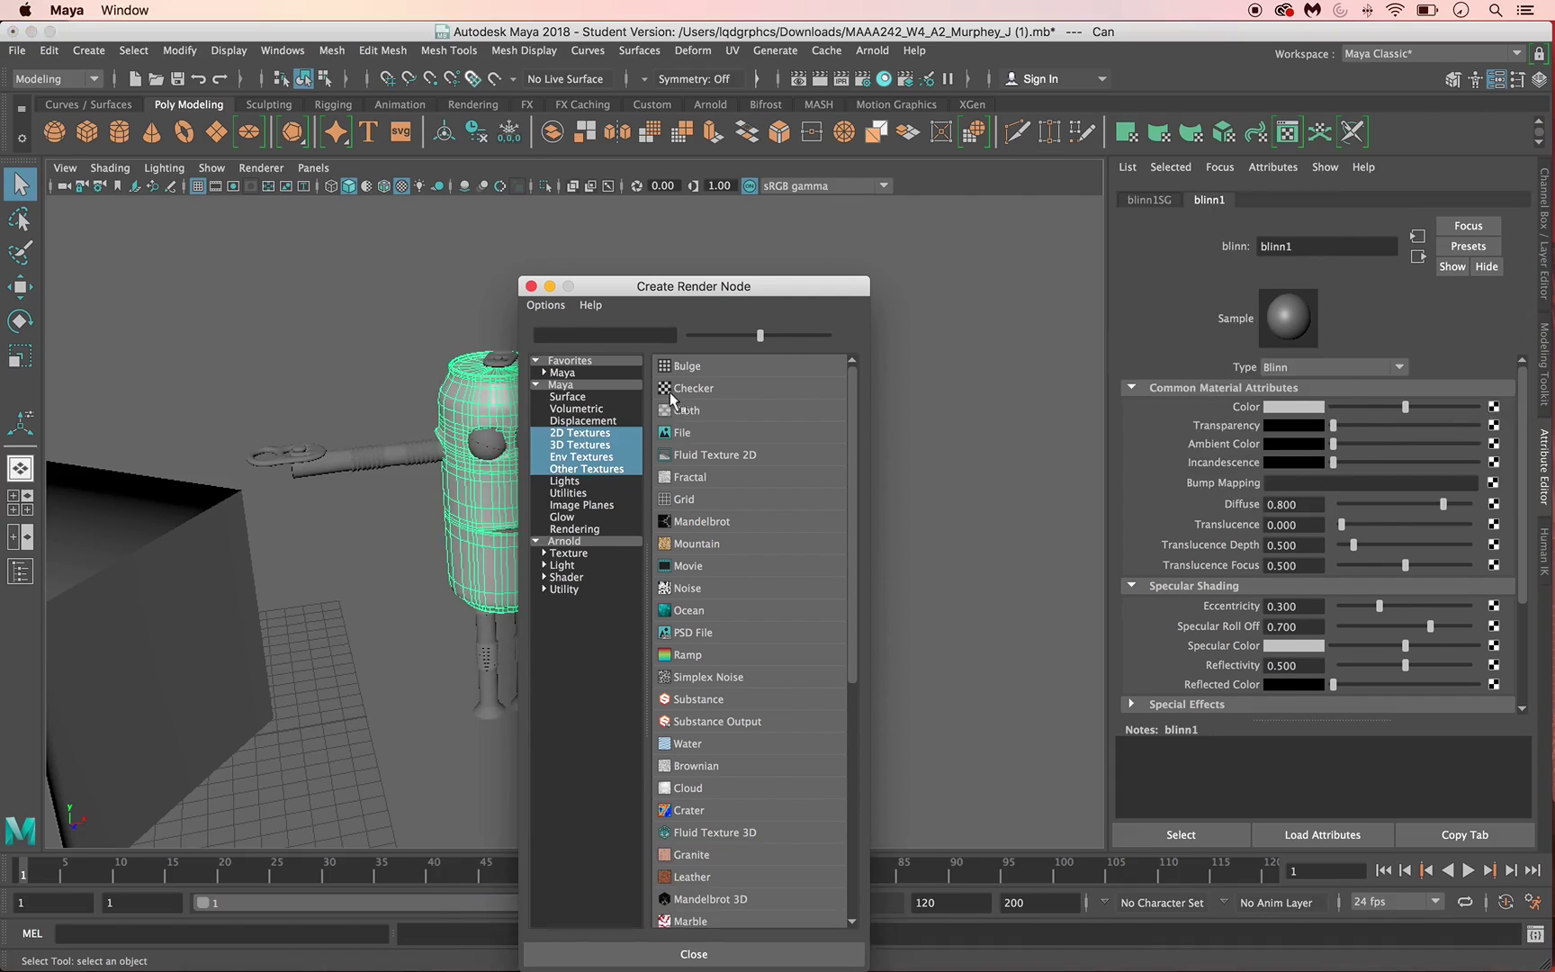
{"action": "left_click", "coordinate": [675, 431]}
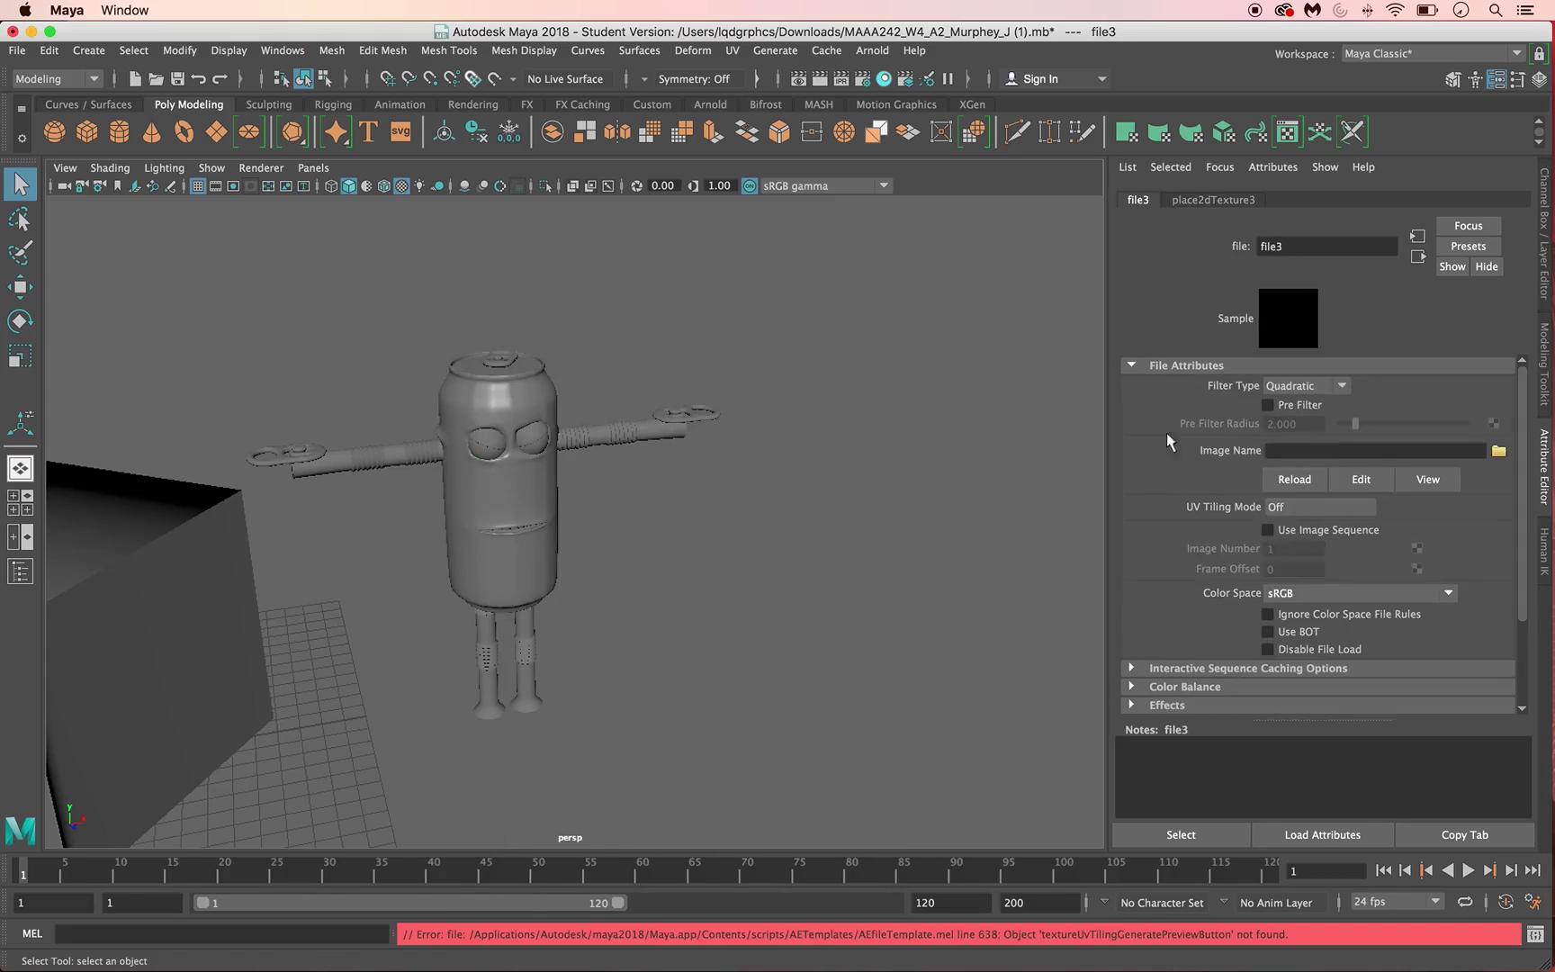
{"action": "left_click", "coordinate": [1498, 453]}
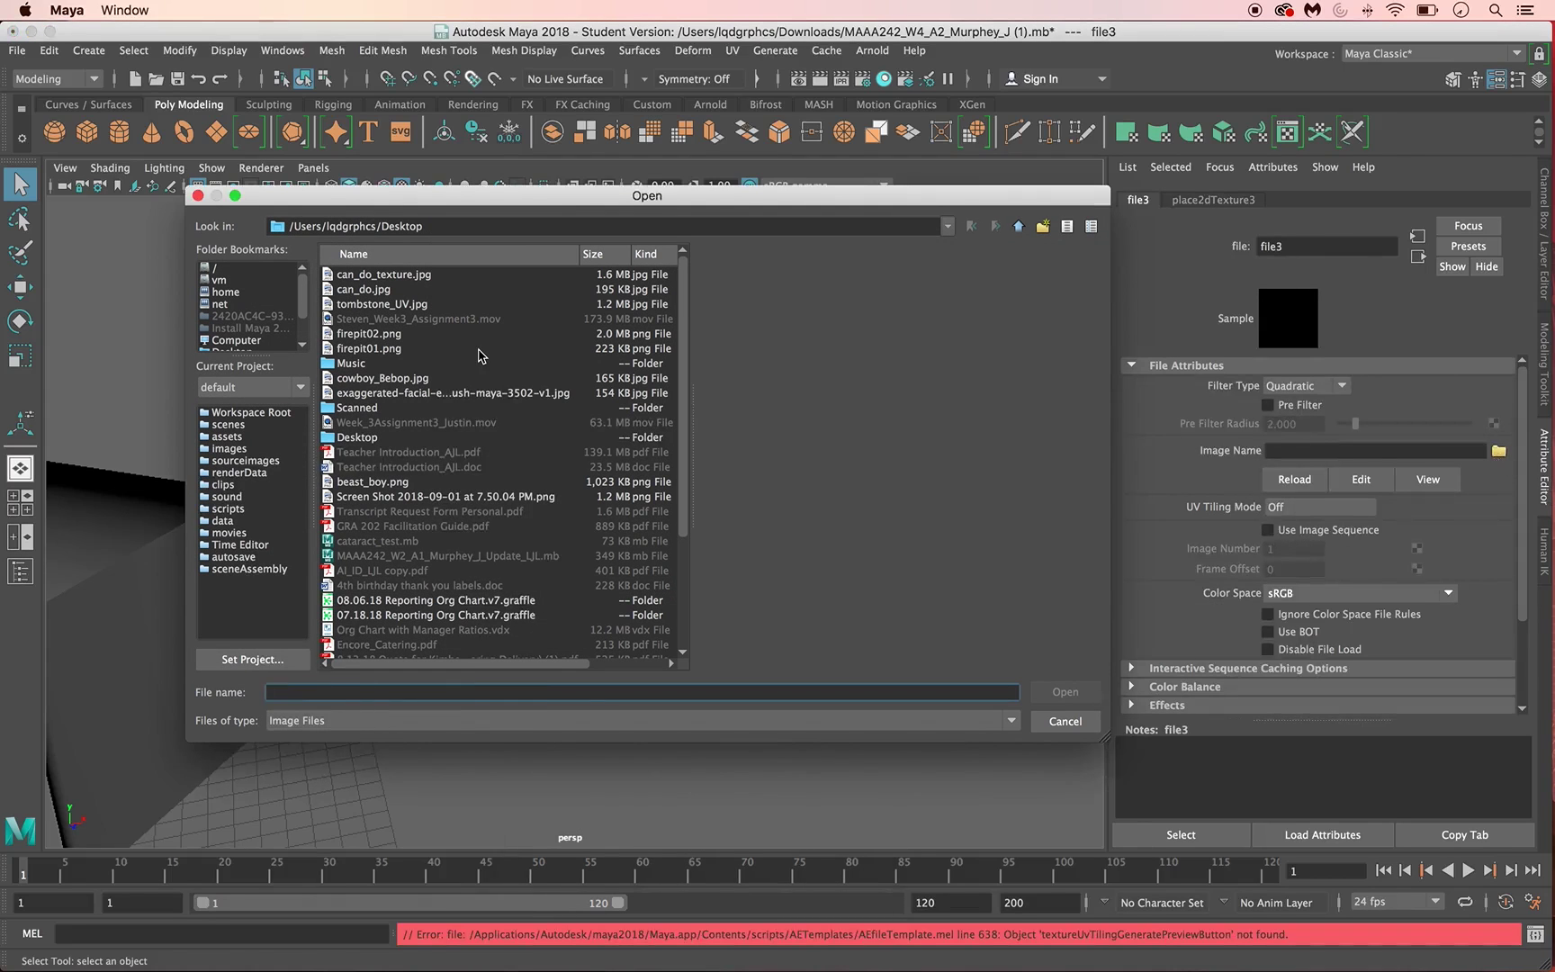
{"action": "left_click", "coordinate": [393, 276]}
{"action": "left_click", "coordinate": [382, 290]}
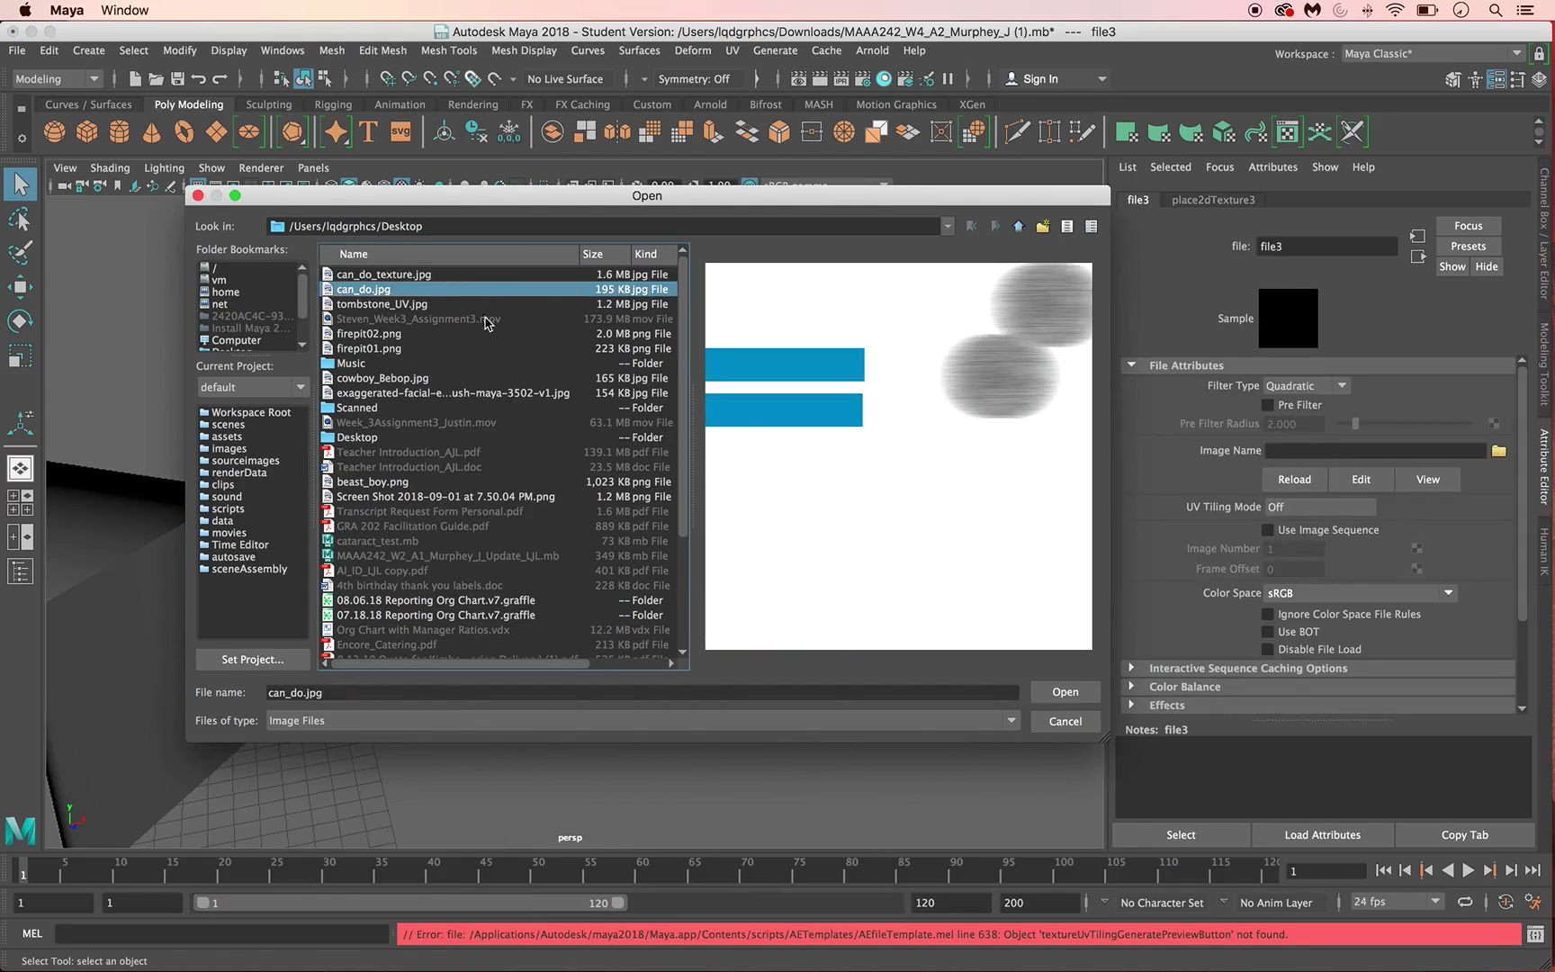
{"action": "left_click", "coordinate": [1063, 720]}
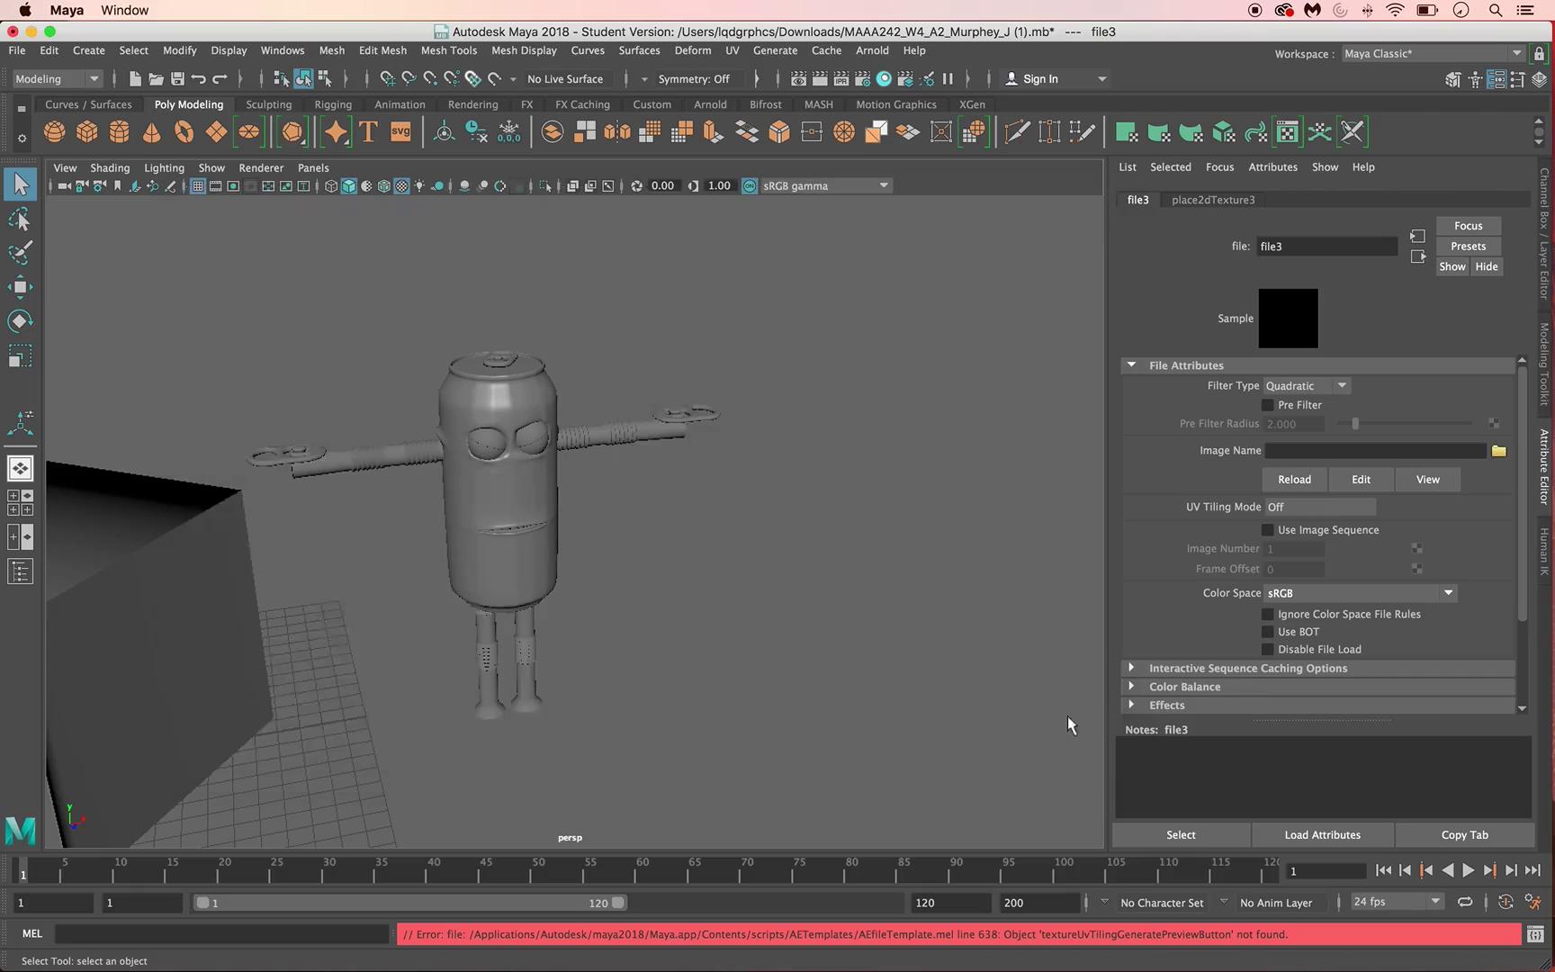
{"action": "key", "text": "super+Tab"}
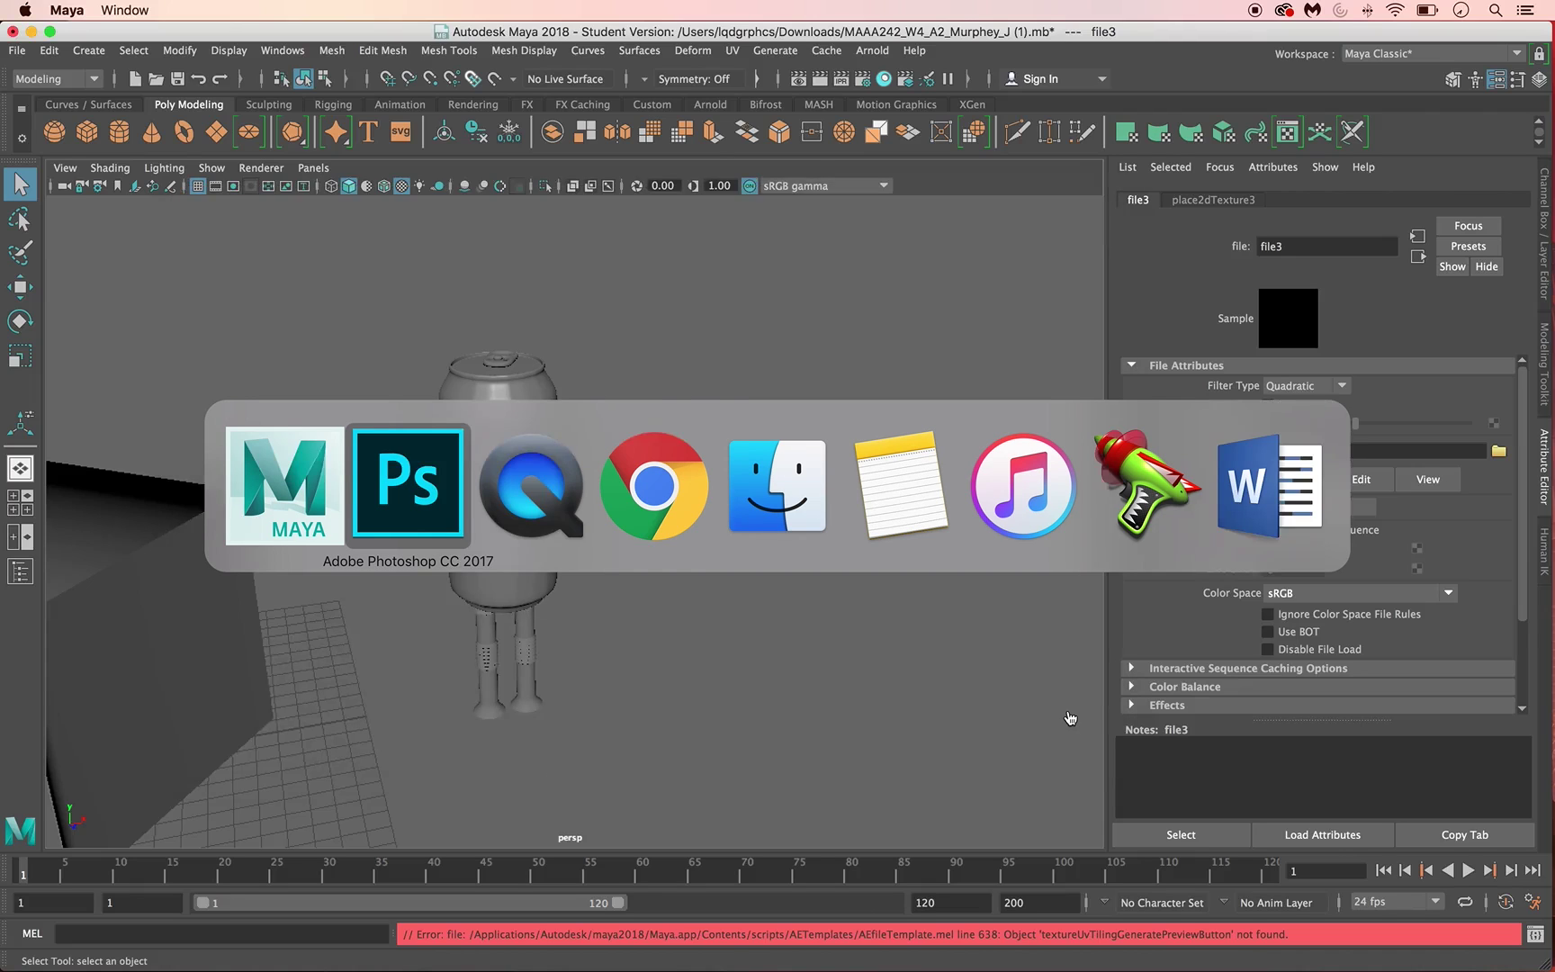
{"action": "key", "text": "super+Tab"}
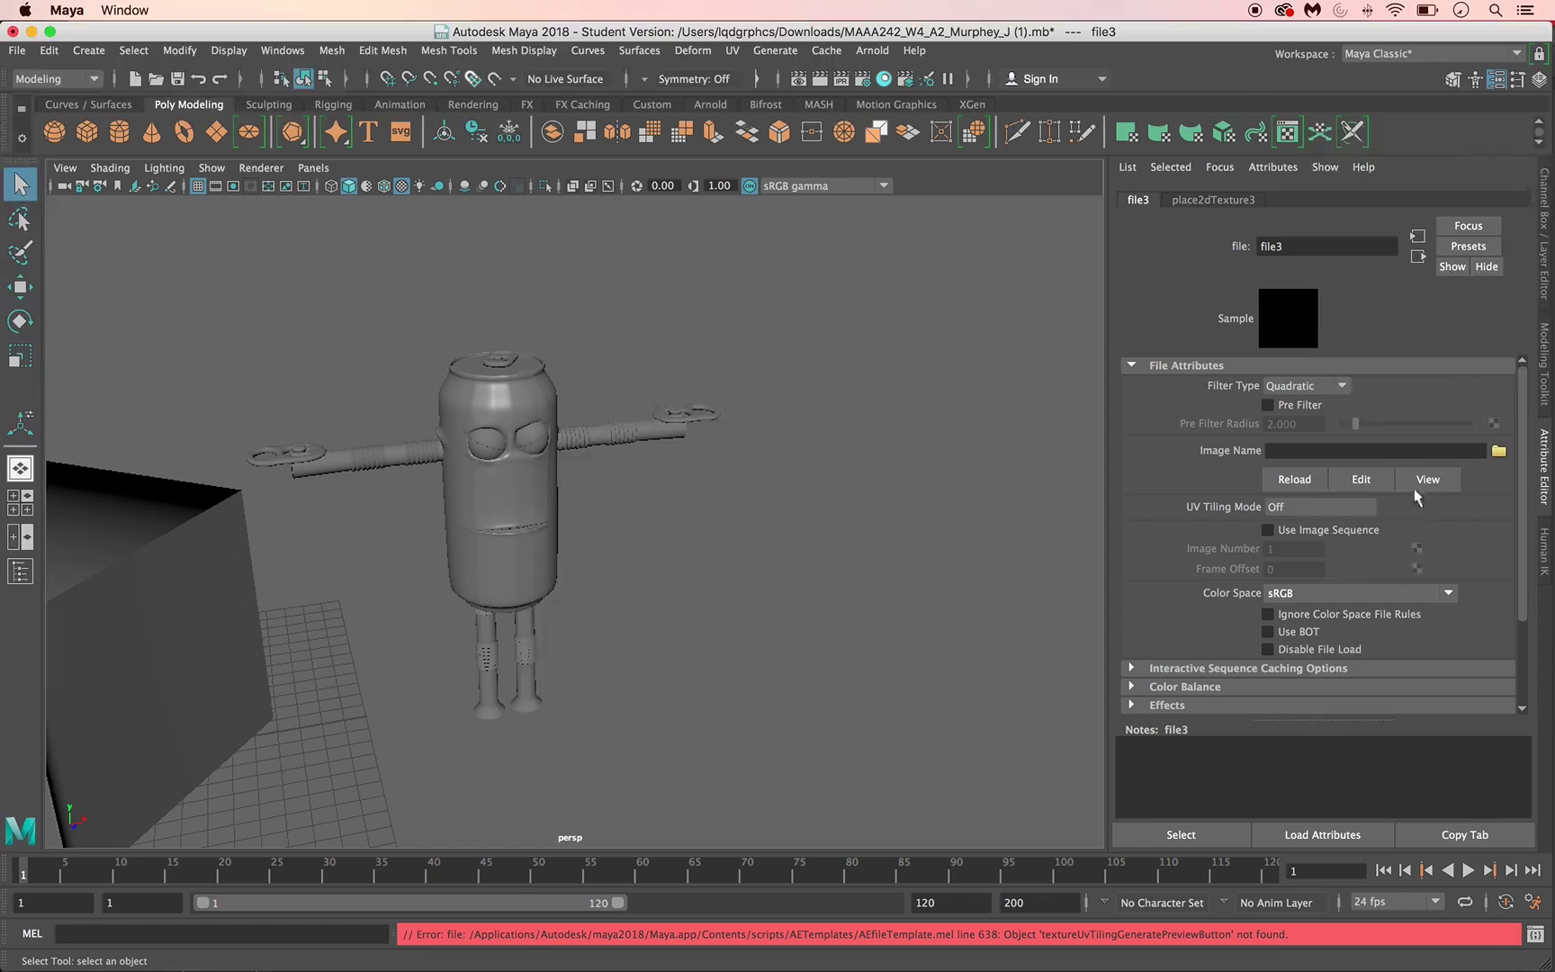
Load can_do.jpg from the Desktop as the image of the File texture node.
{"action": "left_click", "coordinate": [1498, 451]}
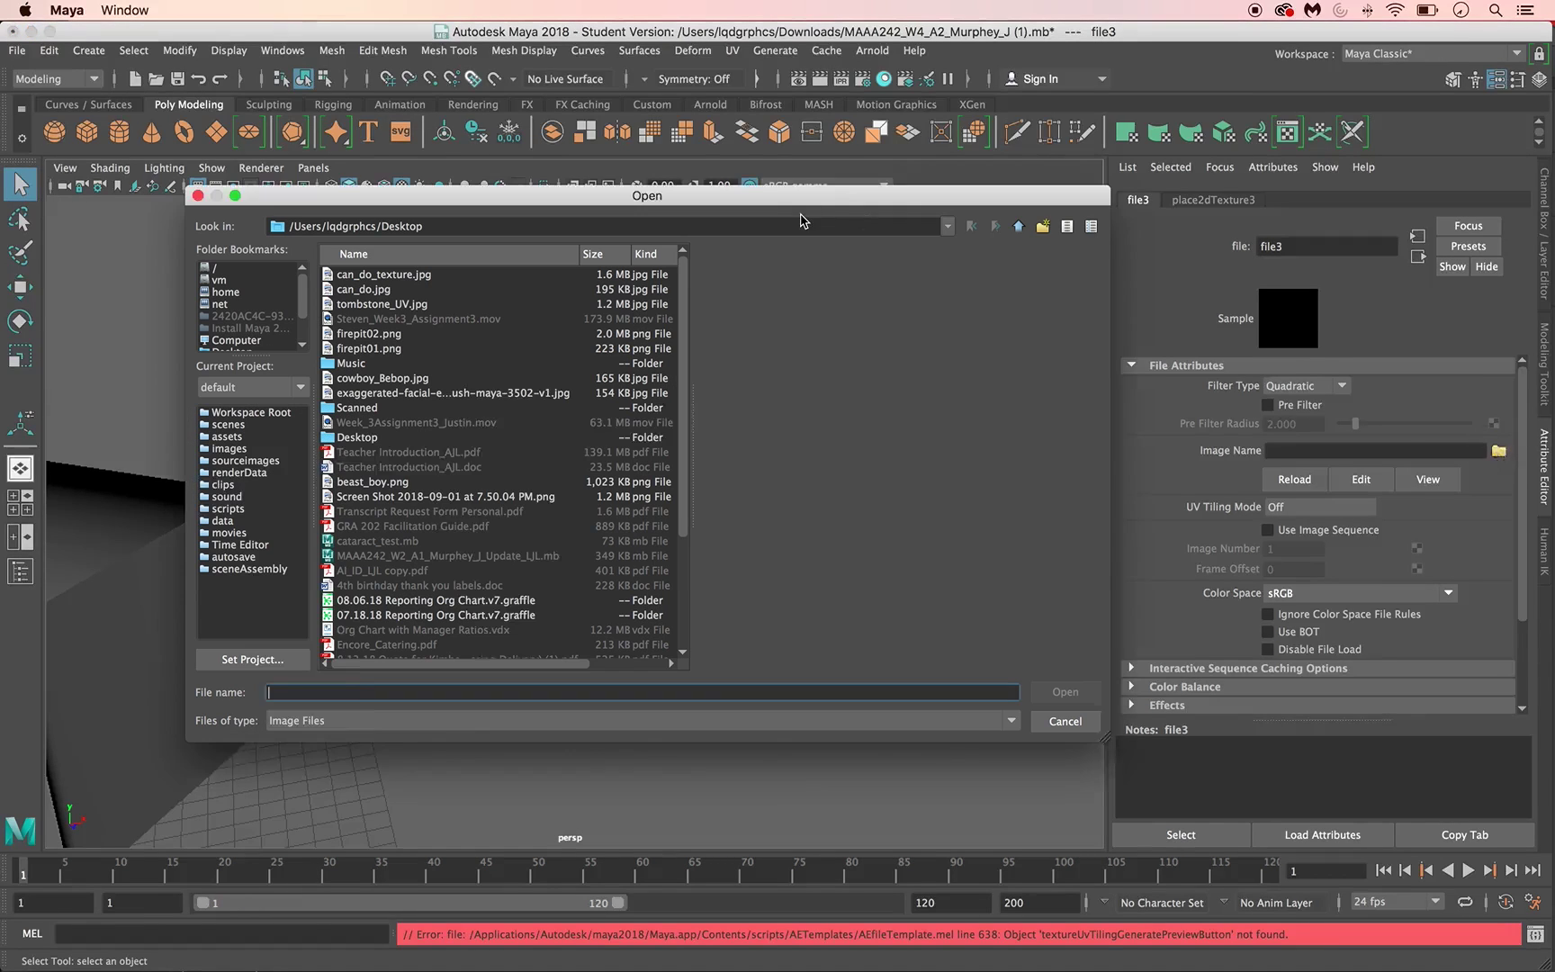
{"action": "left_click", "coordinate": [386, 304]}
{"action": "left_click", "coordinate": [381, 291]}
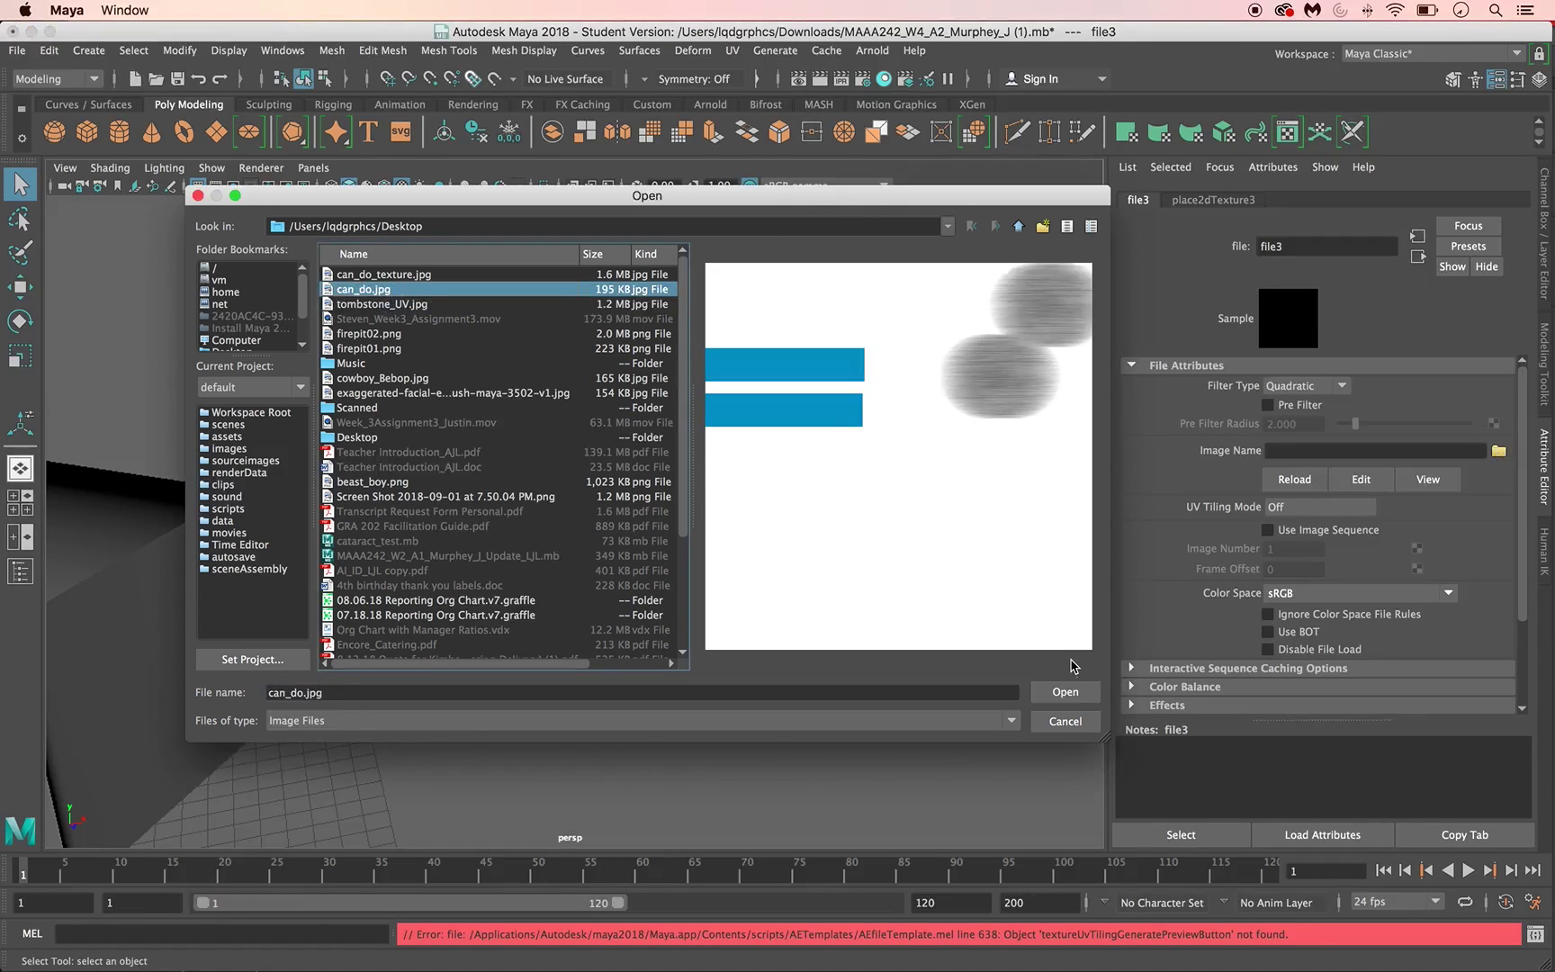
{"action": "left_click", "coordinate": [1069, 690]}
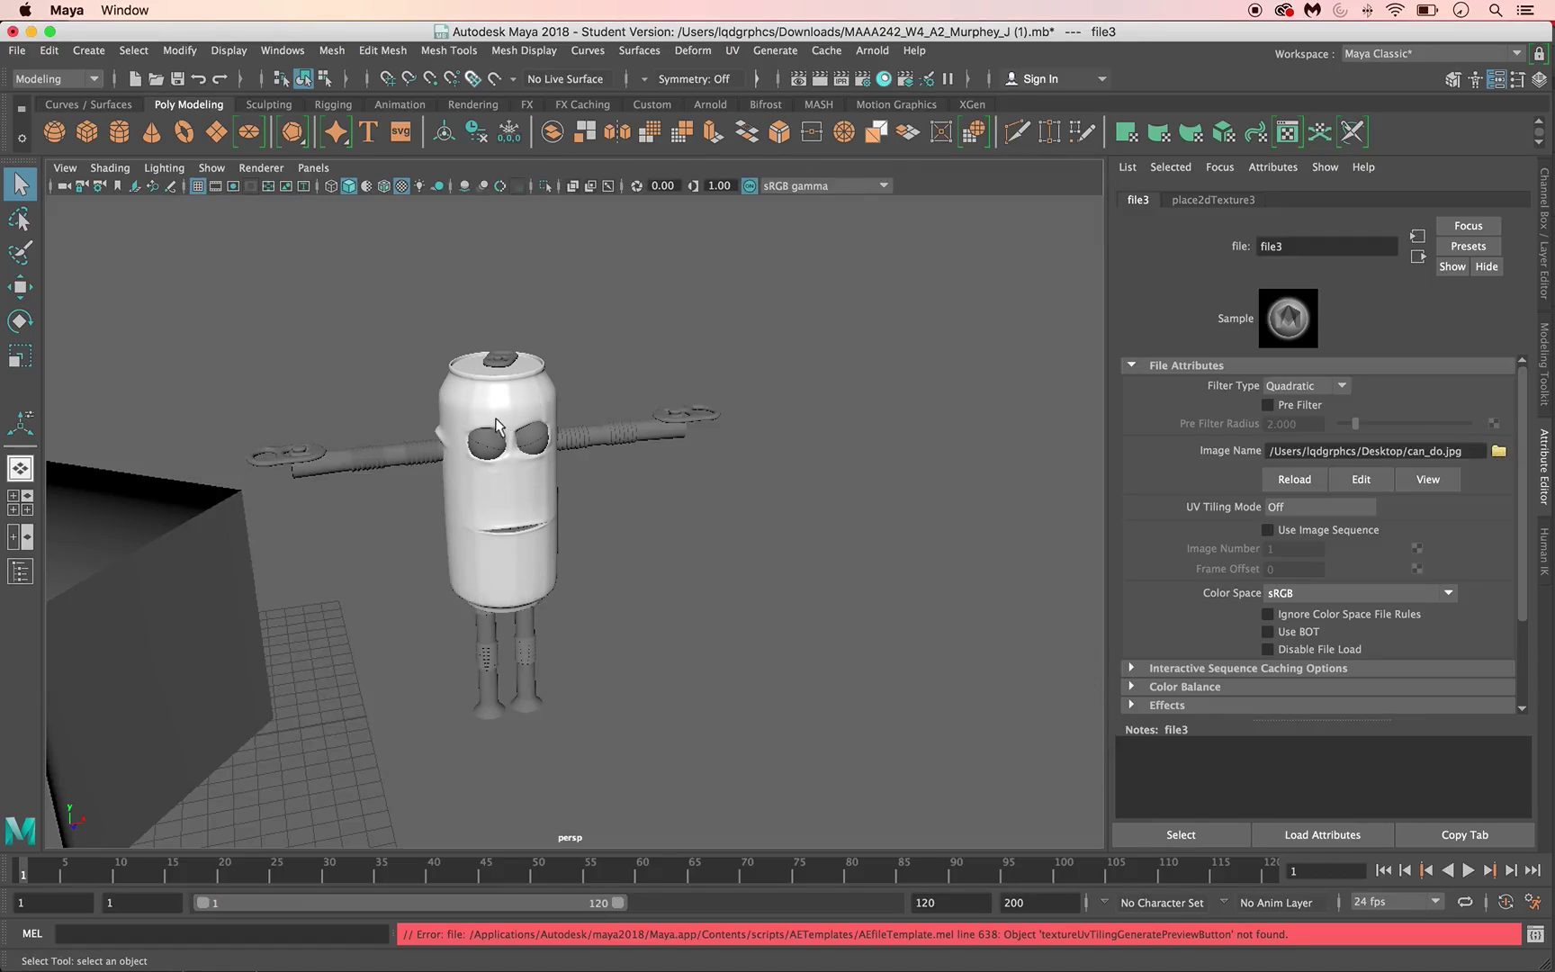
Open the UV Editor, move its window so the model can be reached, and select the can to display its UV shells.
{"action": "left_click_drag", "start_coordinate": [526, 400], "coordinate": [528, 455], "text": "alt"}
{"action": "scroll", "coordinate": [526, 454], "scroll_direction": "up", "scroll_amount": 5}
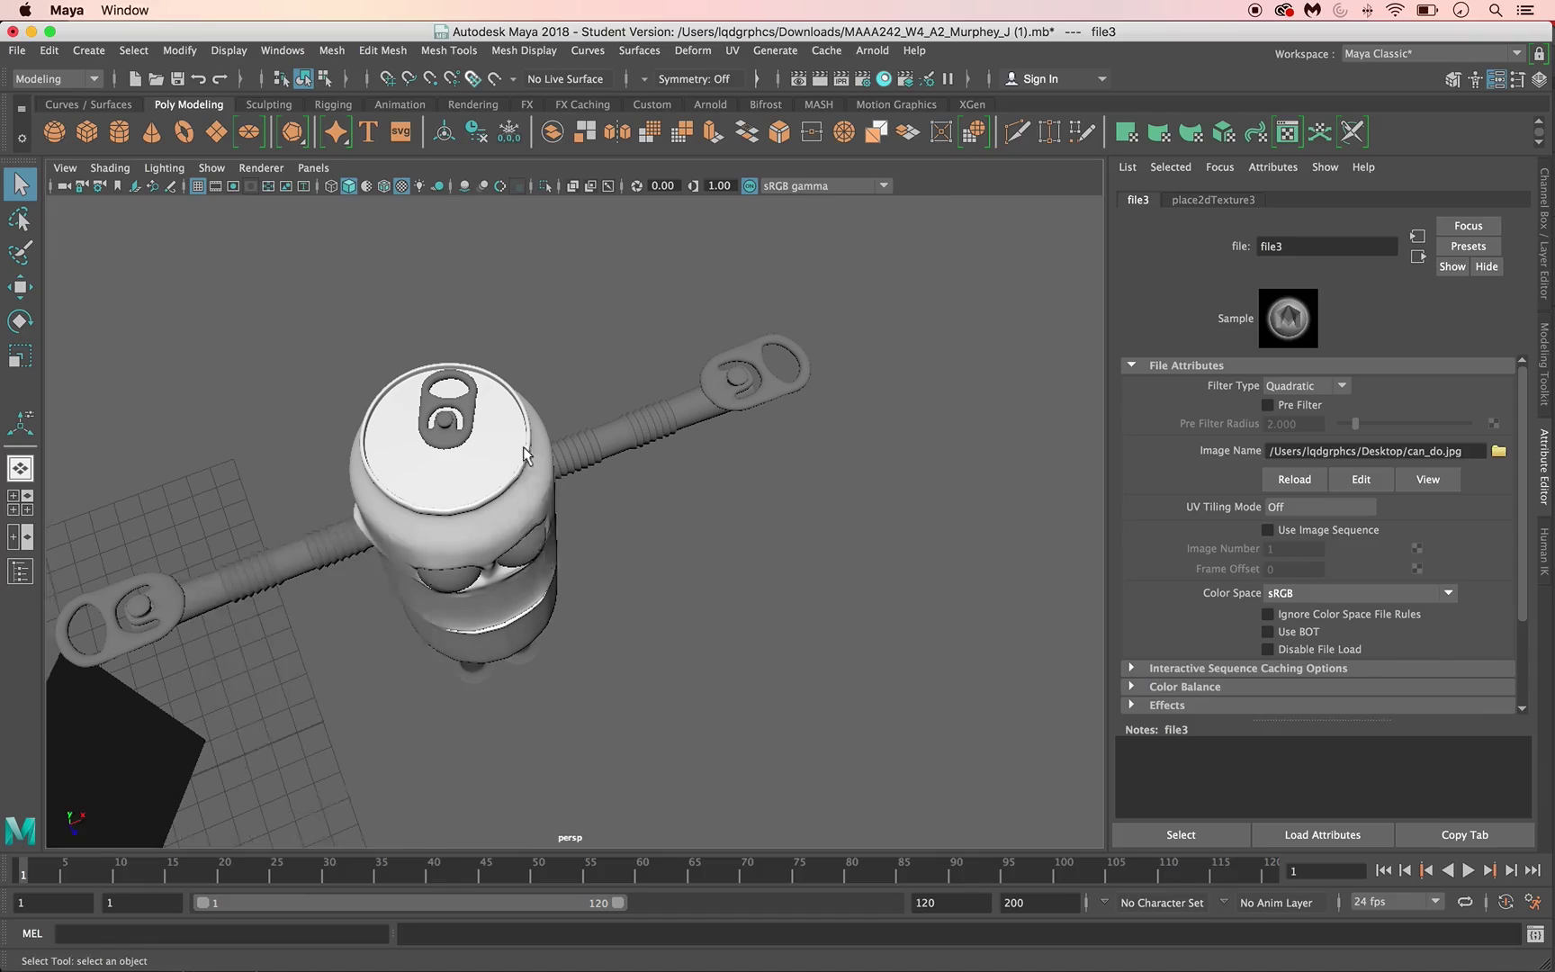
{"action": "left_click", "coordinate": [733, 50]}
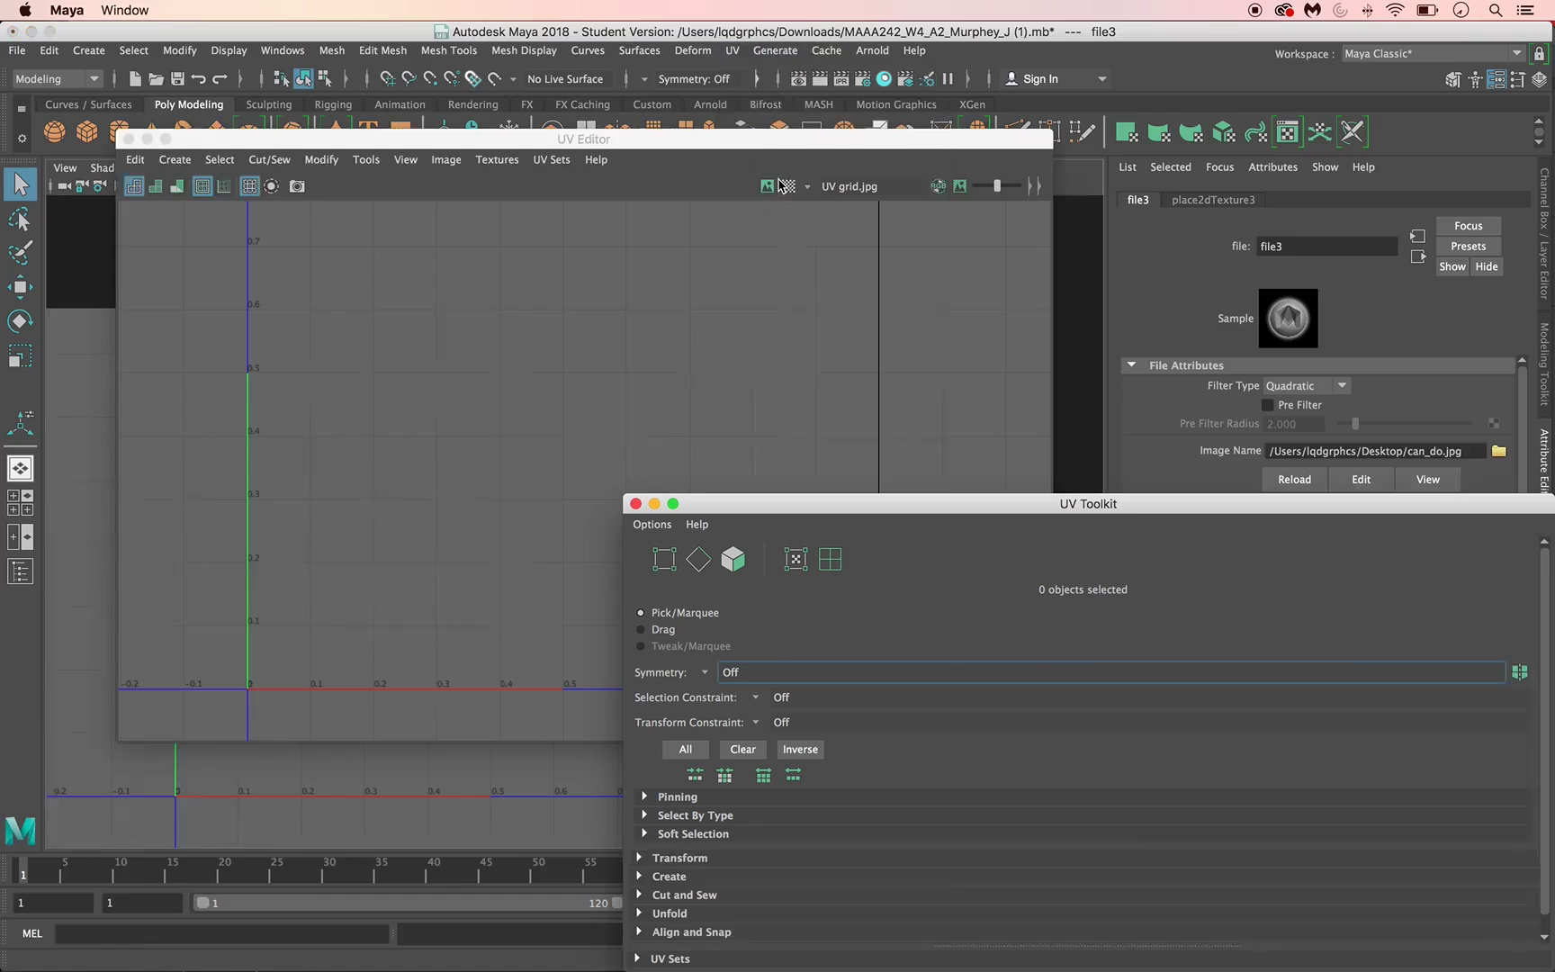
{"action": "left_click", "coordinate": [782, 84]}
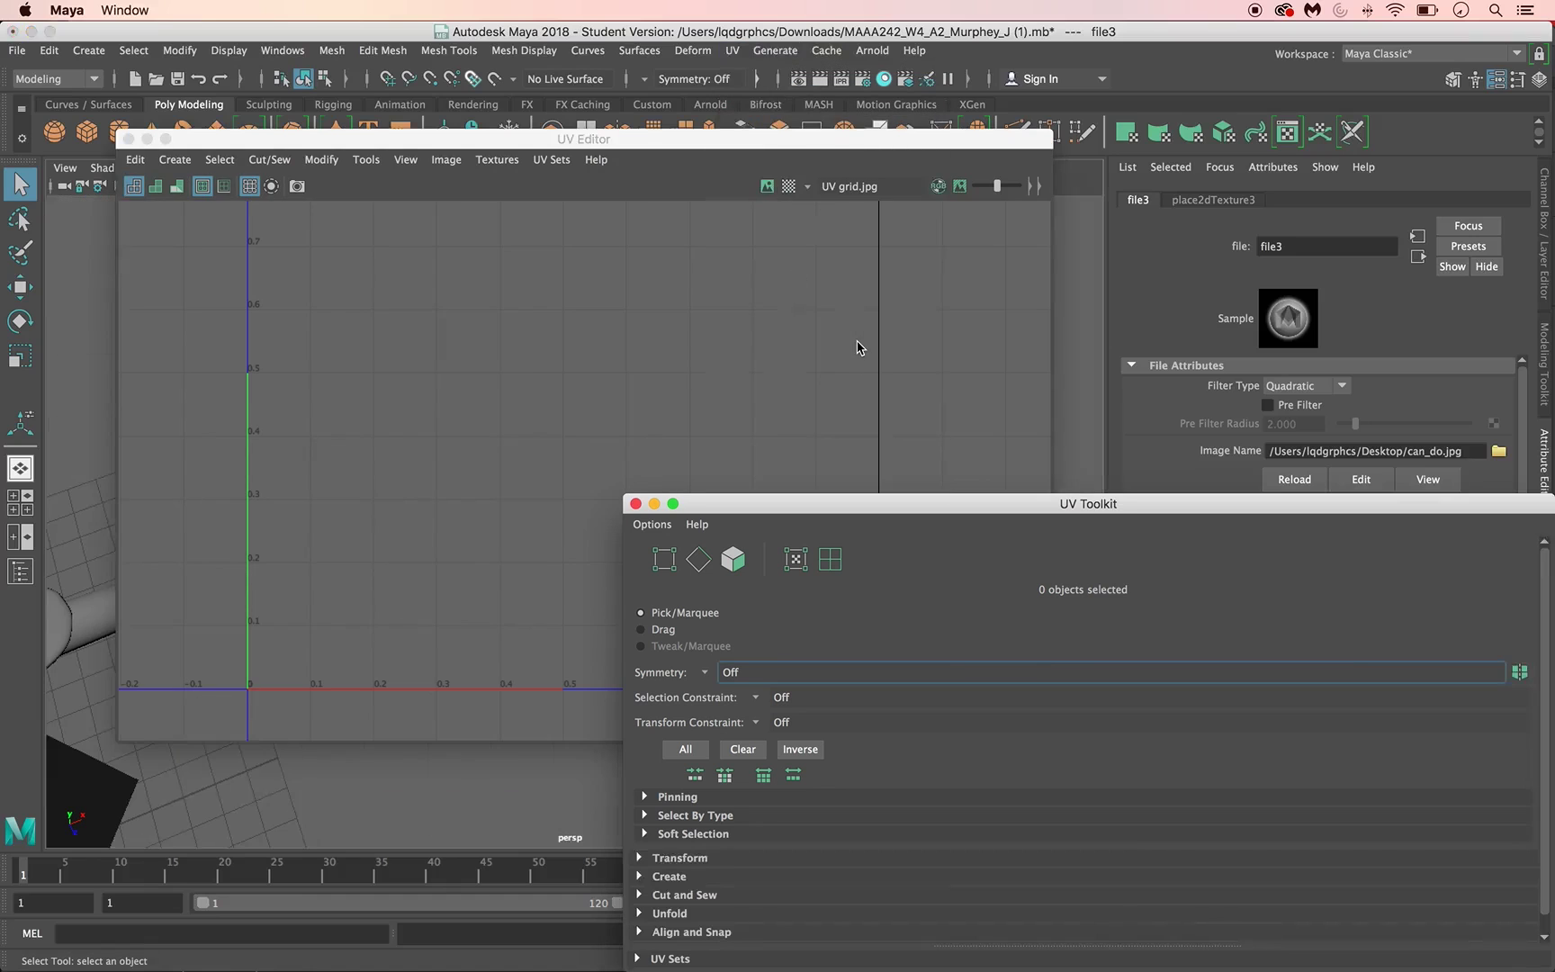
{"action": "left_click_drag", "start_coordinate": [739, 138], "coordinate": [732, 73]}
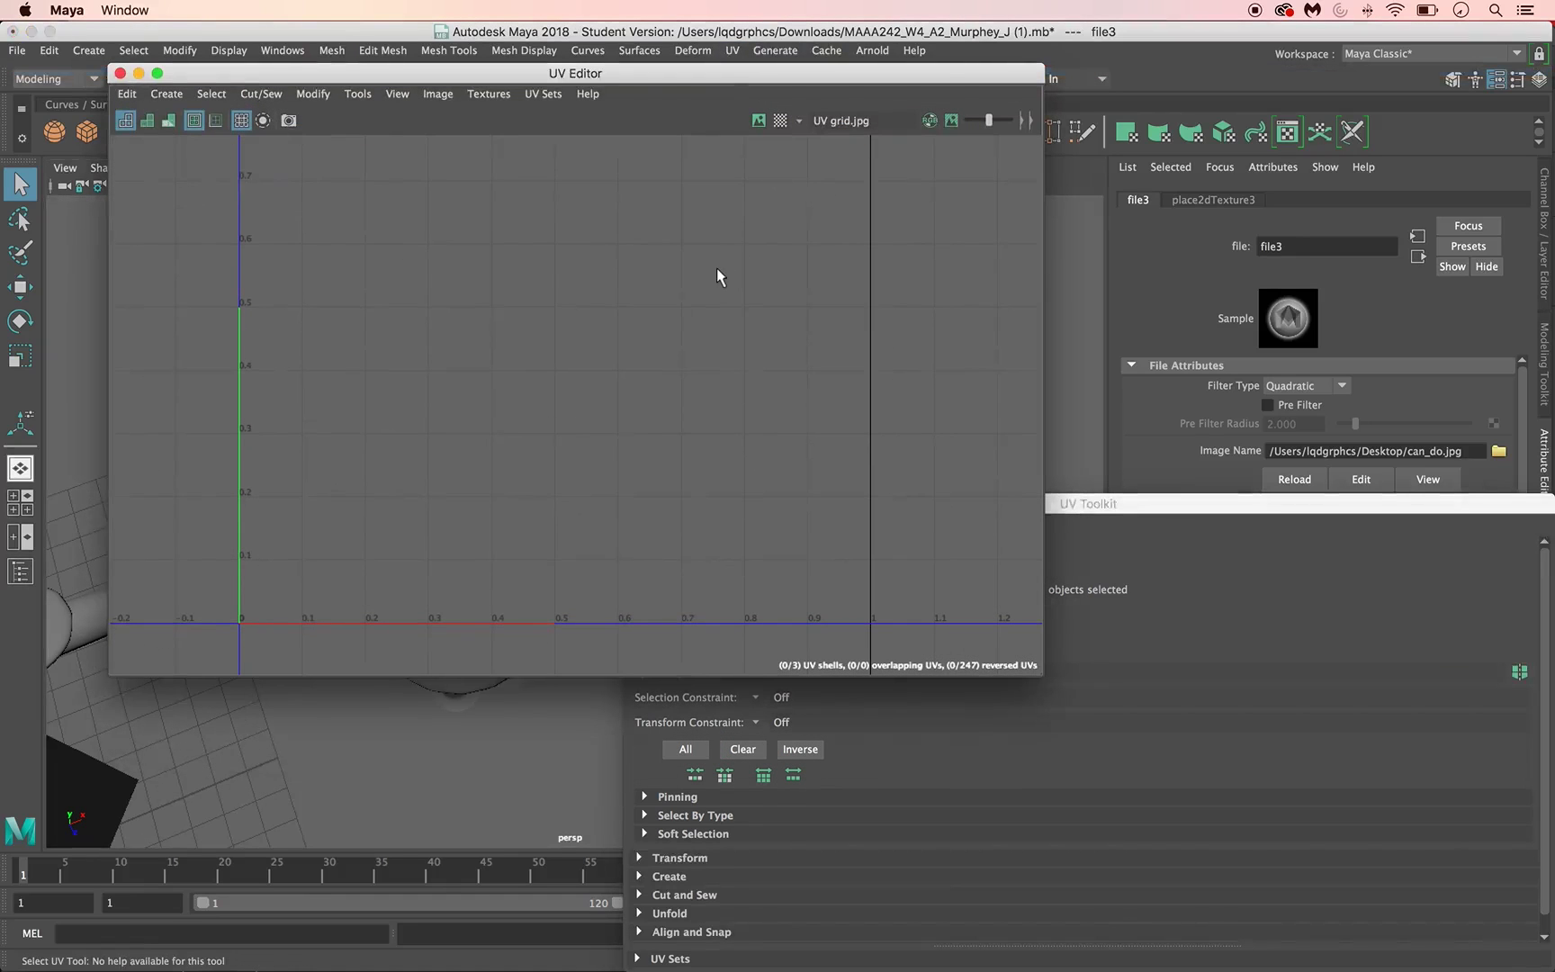
{"action": "left_click_drag", "start_coordinate": [551, 74], "coordinate": [1125, 78]}
{"action": "left_click", "coordinate": [323, 351]}
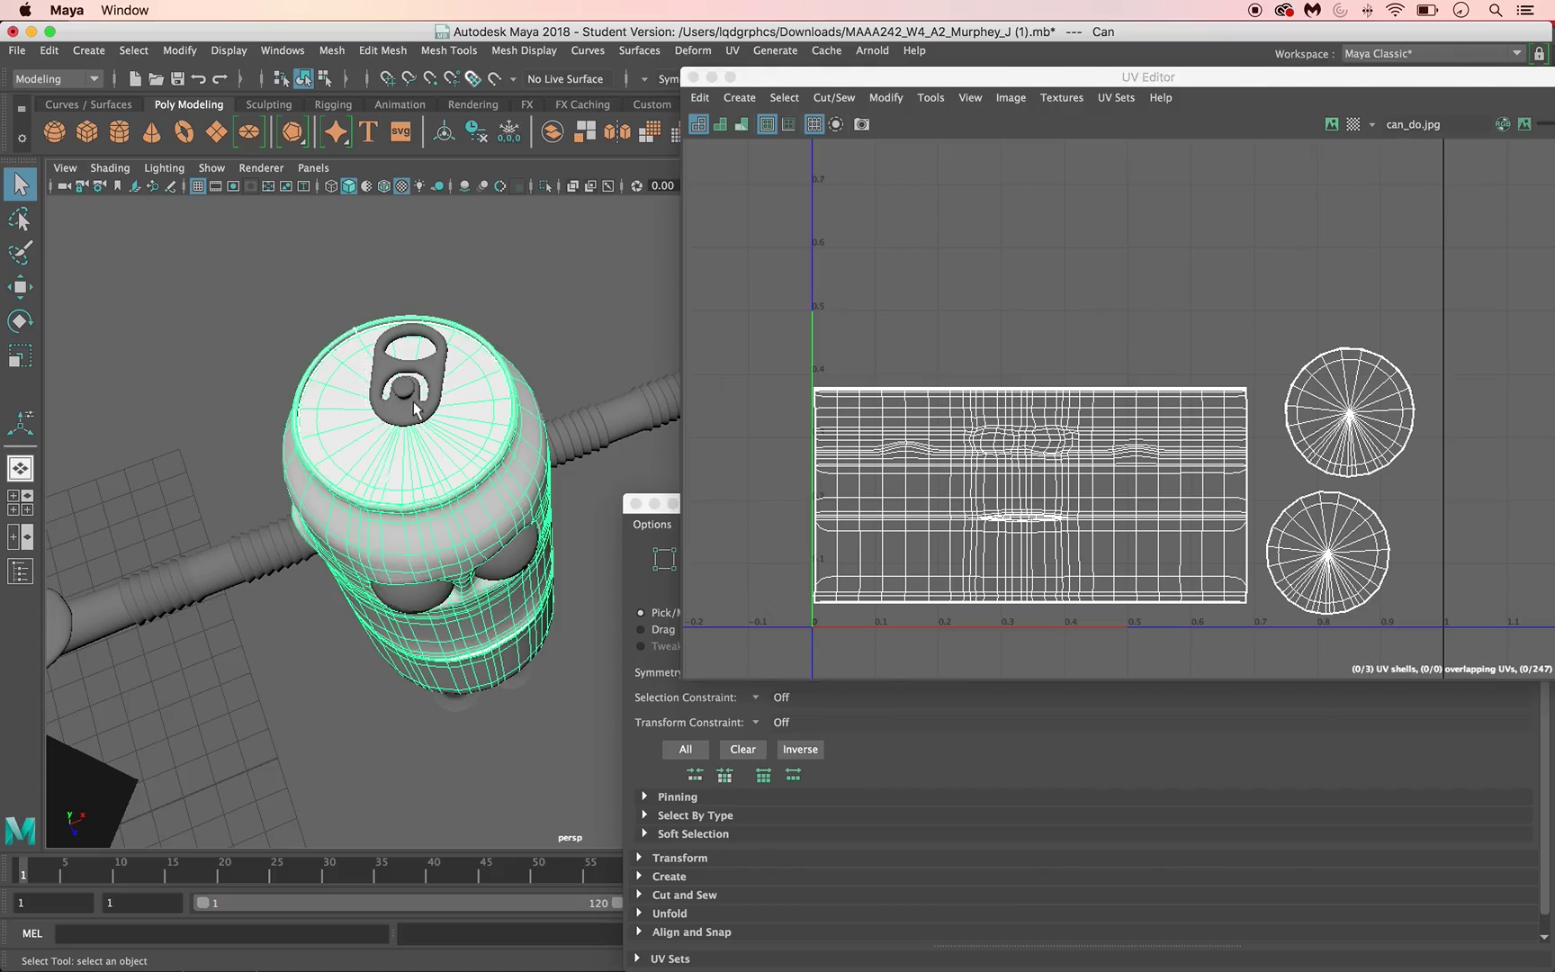
{"action": "left_click_drag", "start_coordinate": [1260, 85], "coordinate": [1037, 110]}
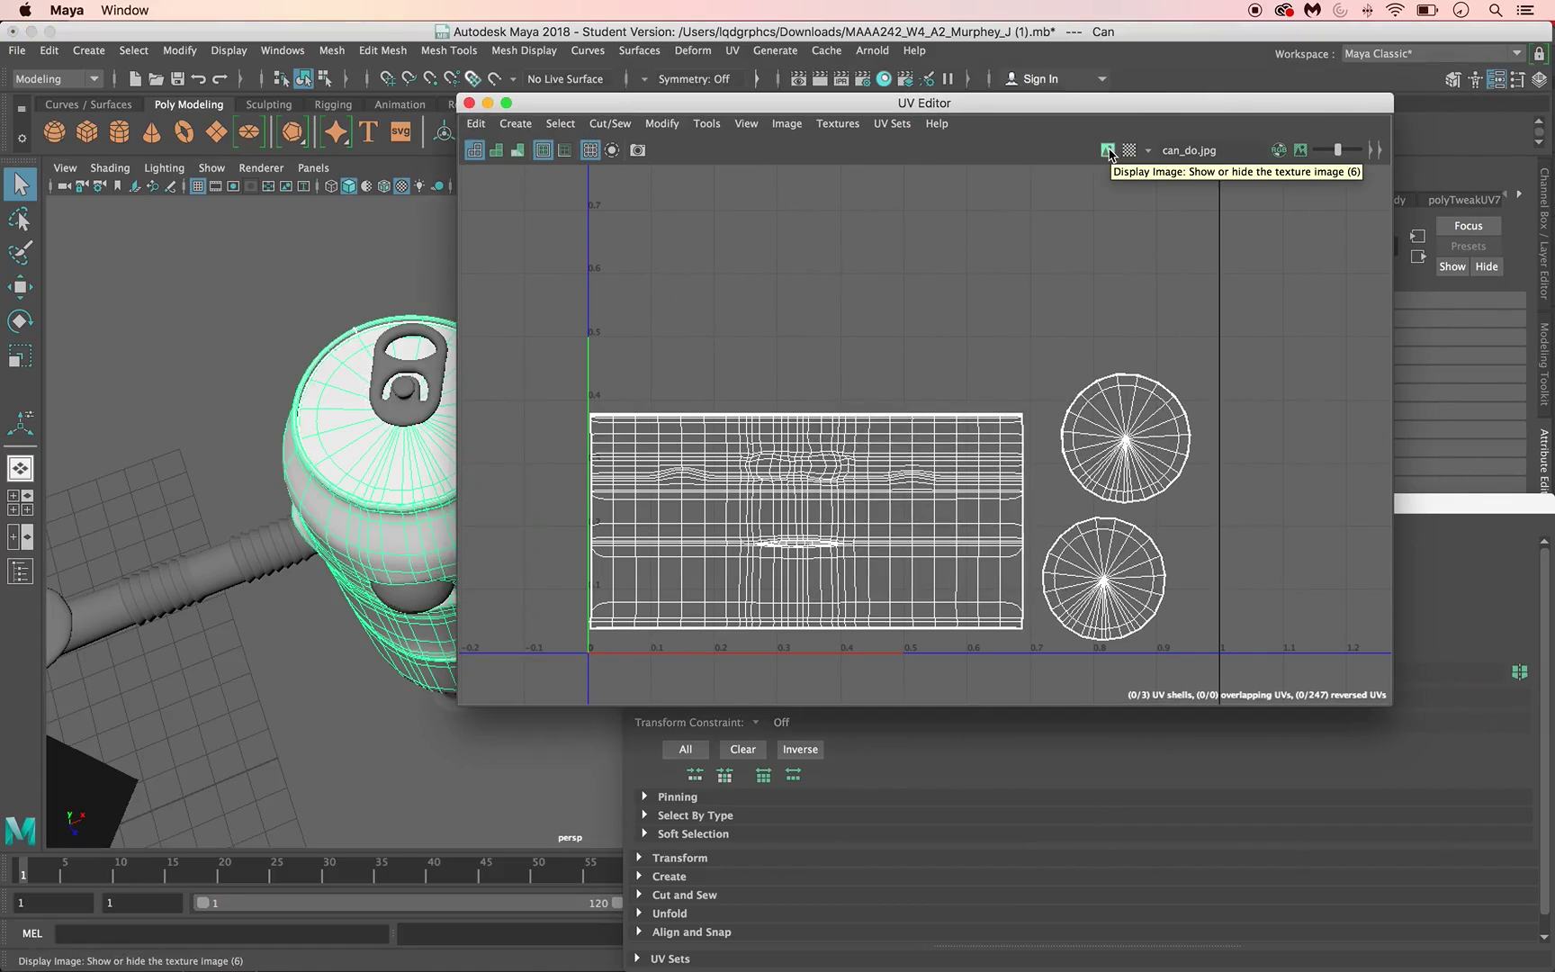
Toggle the can_do.jpg texture image in the UV Editor to compare it with the UV shells, leaving the image hidden.
{"action": "left_click", "coordinate": [1108, 151]}
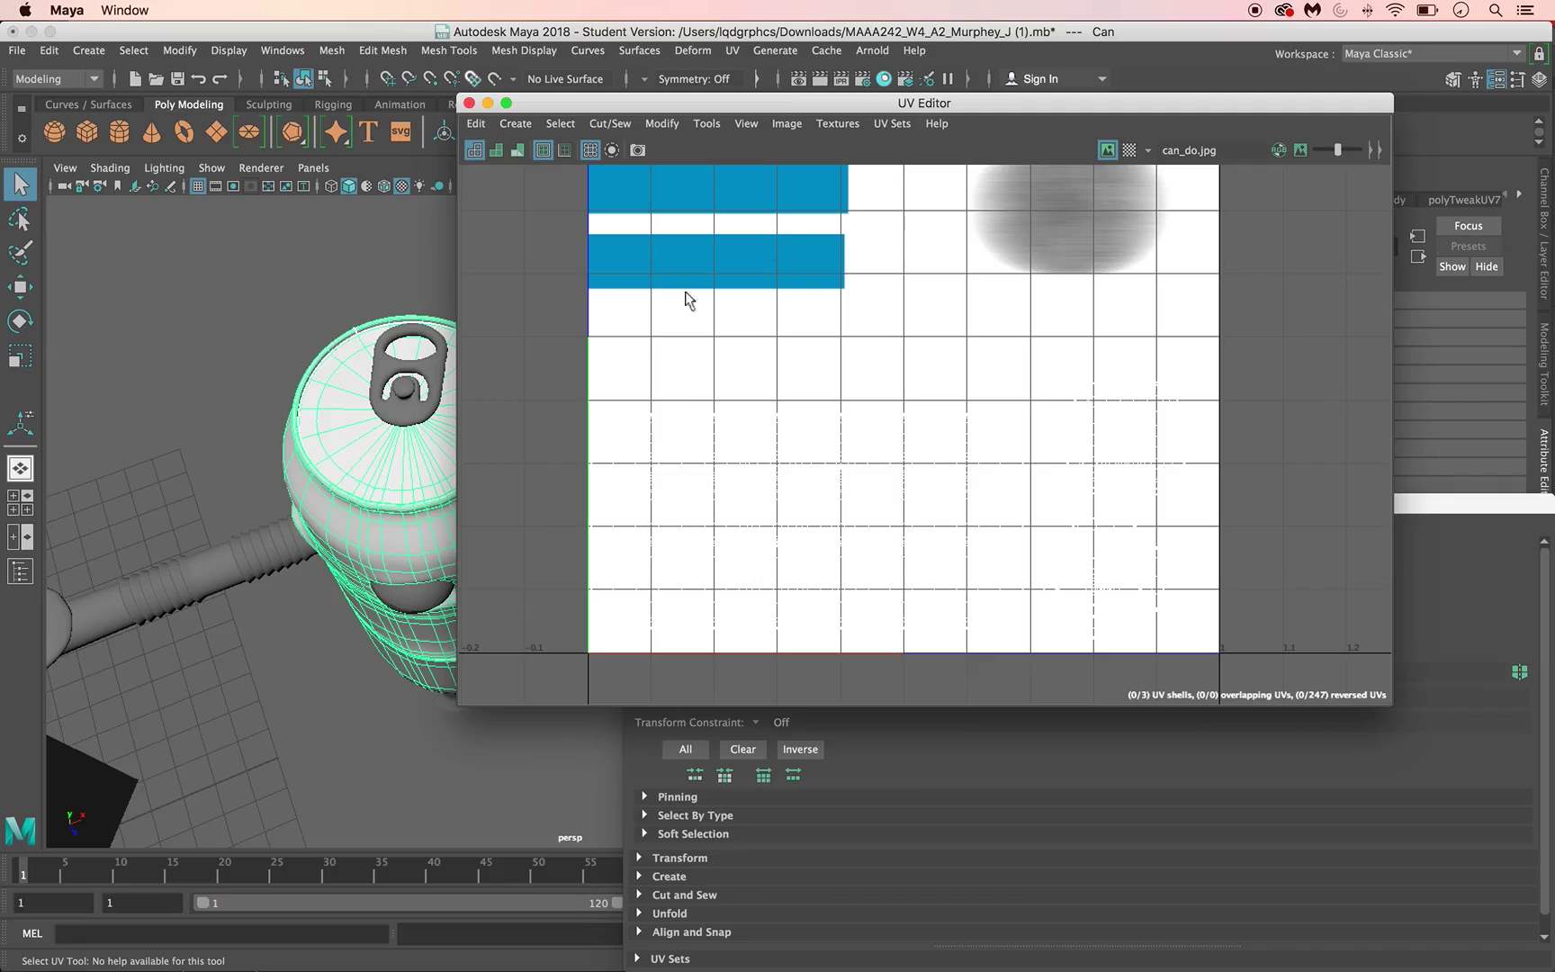
{"action": "left_click", "coordinate": [1149, 151]}
{"action": "left_click", "coordinate": [1244, 162]}
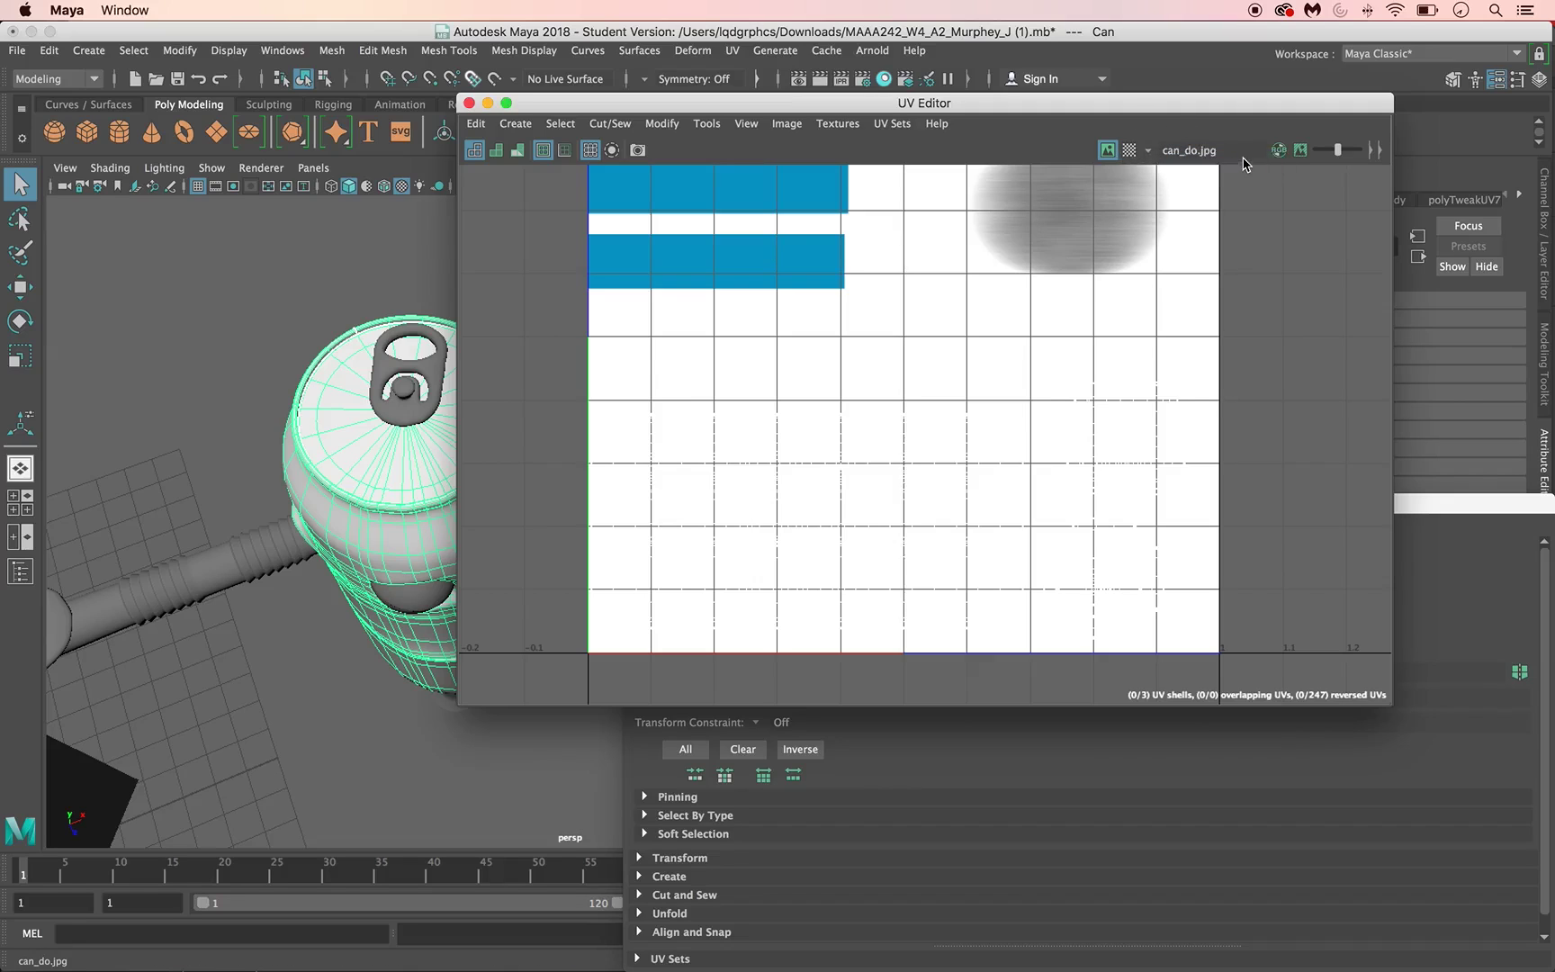
{"action": "left_click", "coordinate": [1106, 151]}
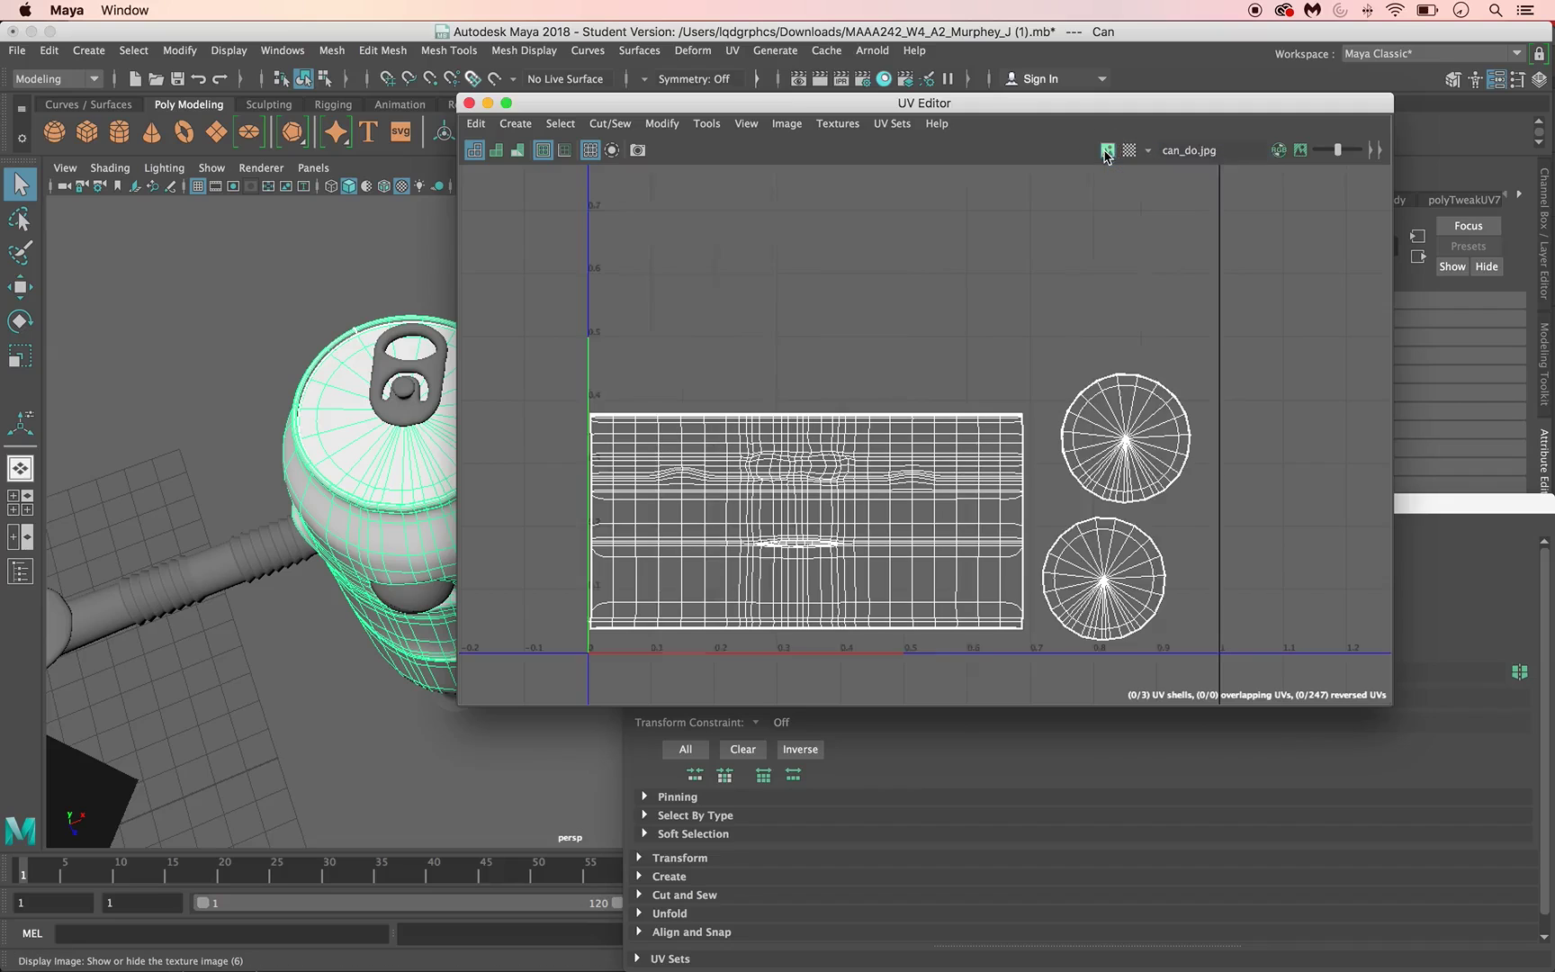
{"action": "left_click", "coordinate": [1107, 151]}
{"action": "left_click", "coordinate": [1107, 151]}
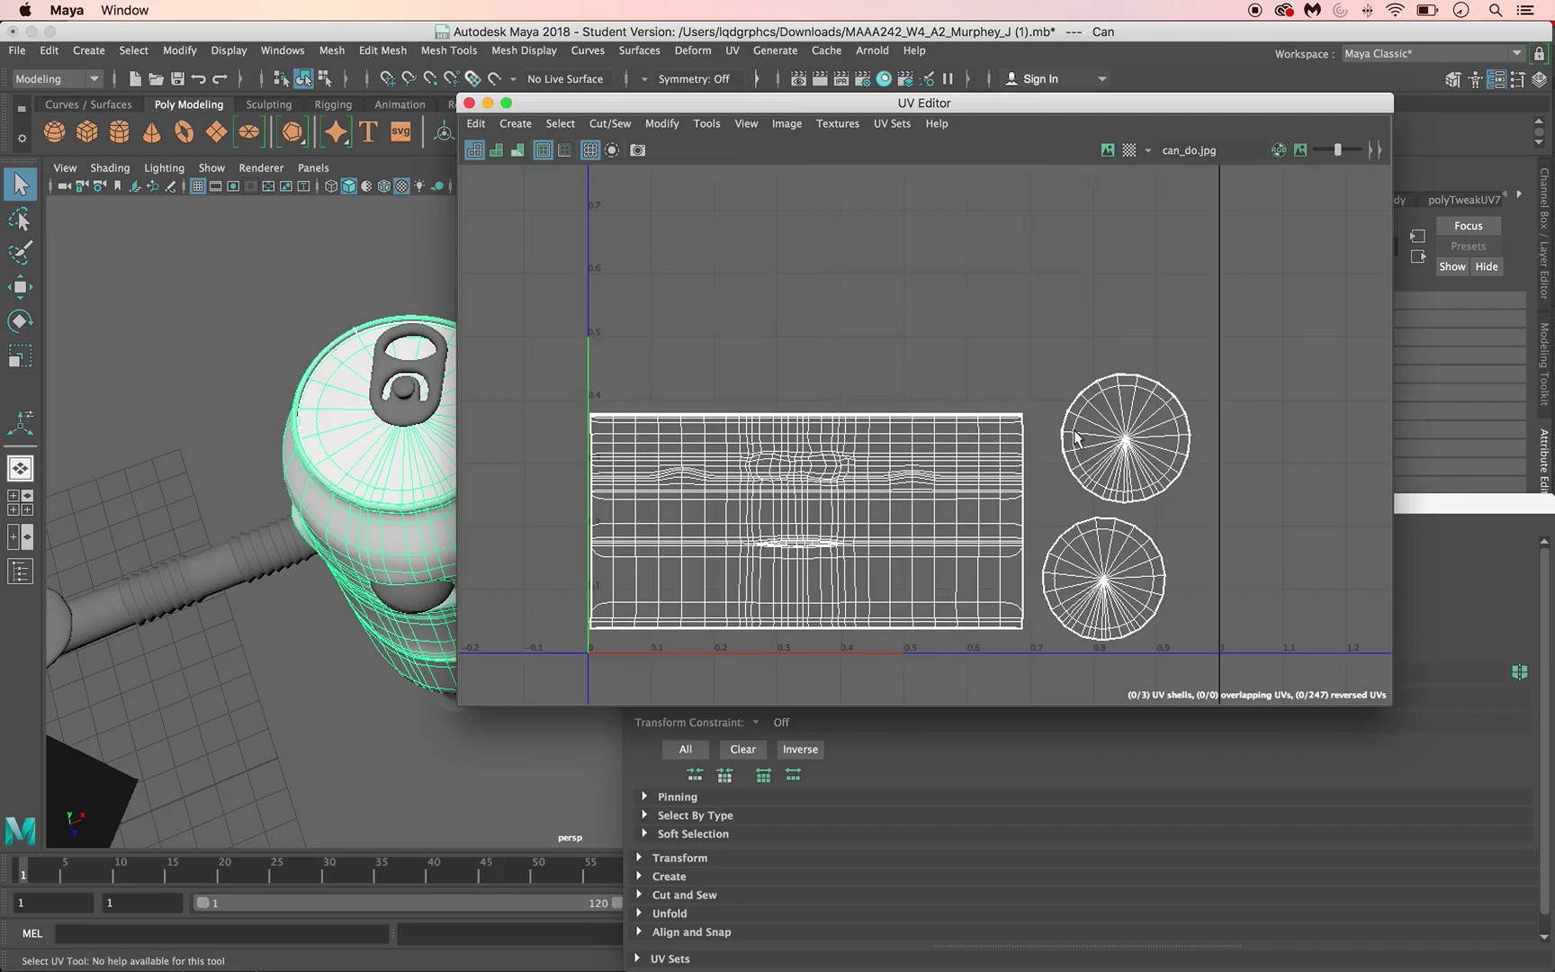
Select the faces of the upper circular UV shell and move it straight up by about 0.4 UV units.
{"action": "left_click", "coordinate": [1074, 409]}
{"action": "left_click_drag", "start_coordinate": [1074, 414], "coordinate": [1203, 514]}
{"action": "right_click_drag", "start_coordinate": [1141, 425], "coordinate": [1069, 392]}
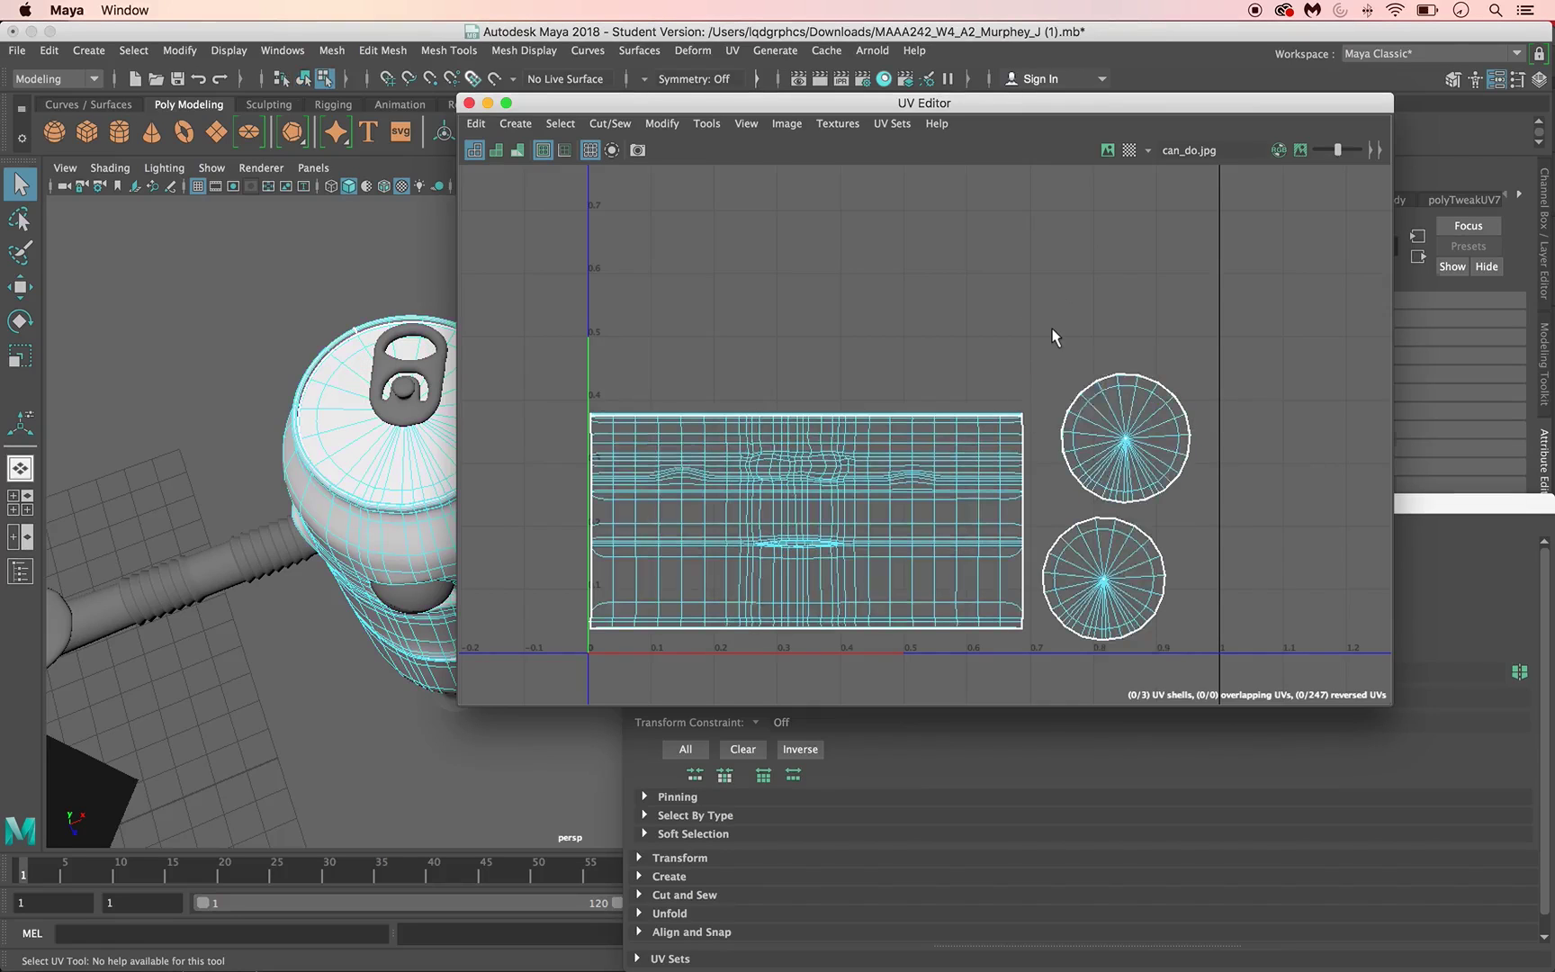
{"action": "left_click_drag", "start_coordinate": [1053, 330], "coordinate": [1206, 509]}
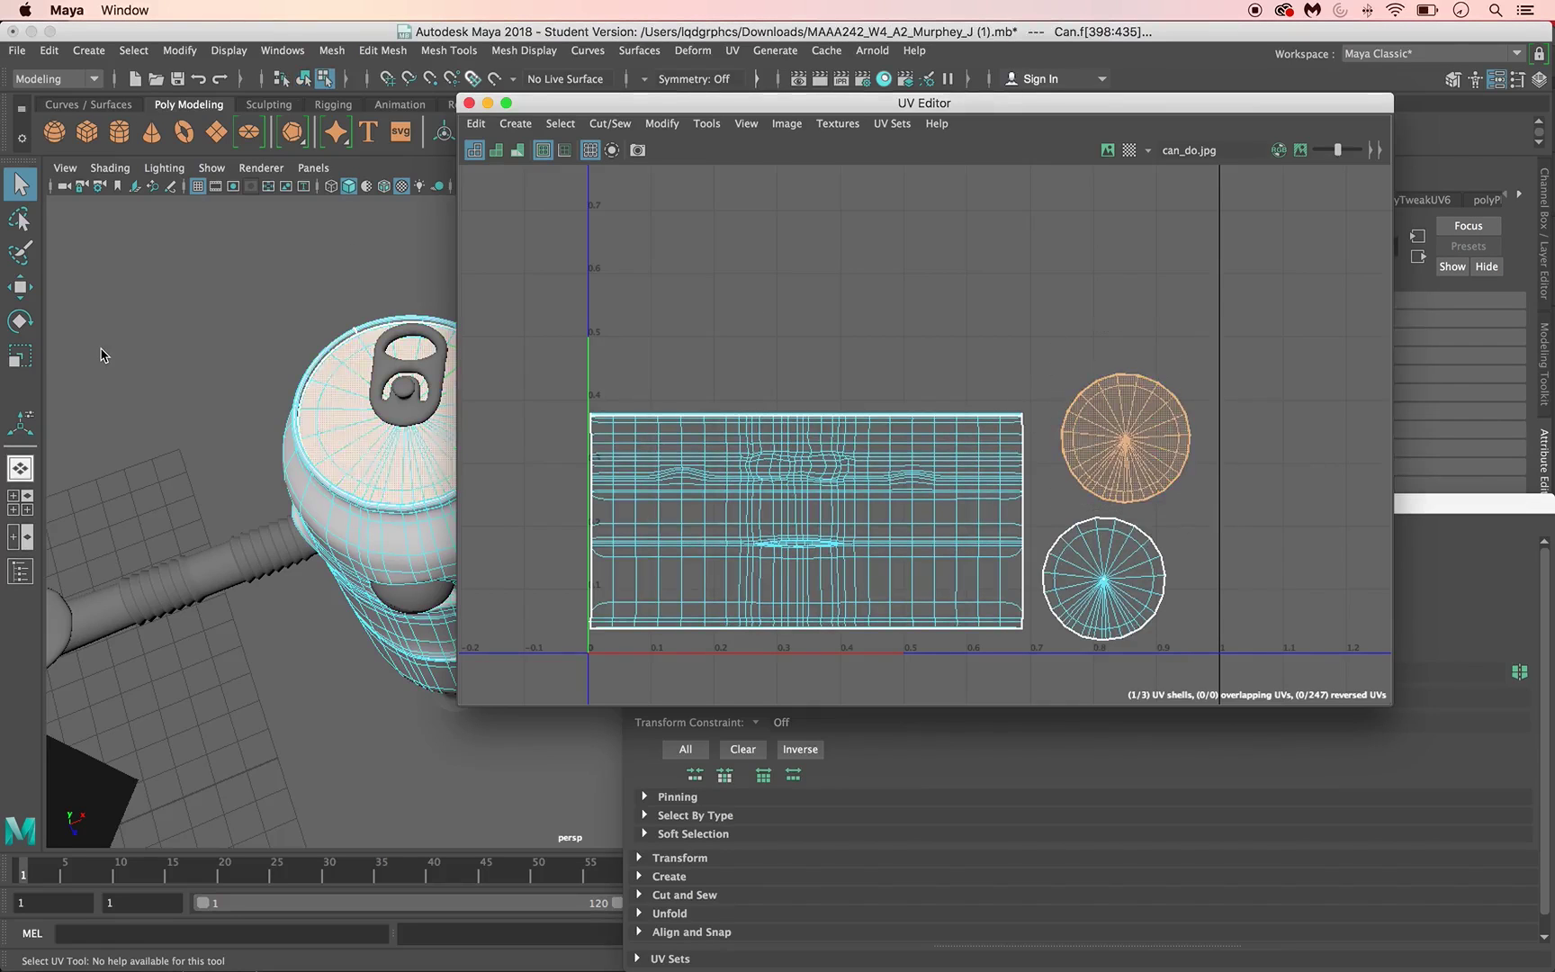
{"action": "left_click", "coordinate": [20, 286]}
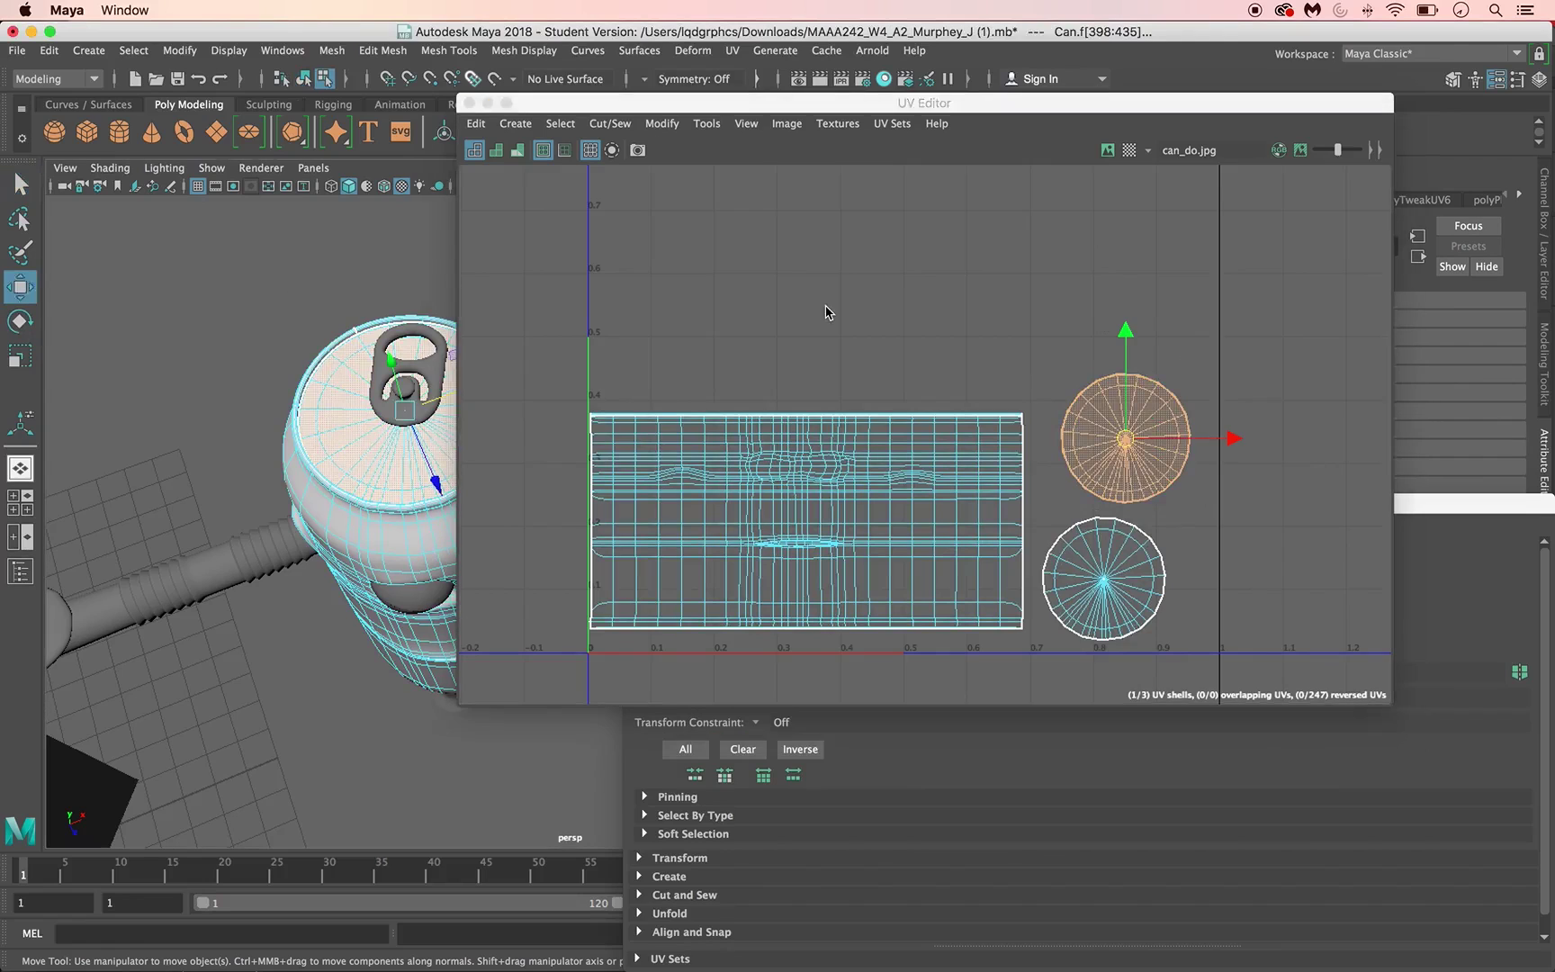
{"action": "left_click_drag", "start_coordinate": [1125, 337], "coordinate": [1086, 86]}
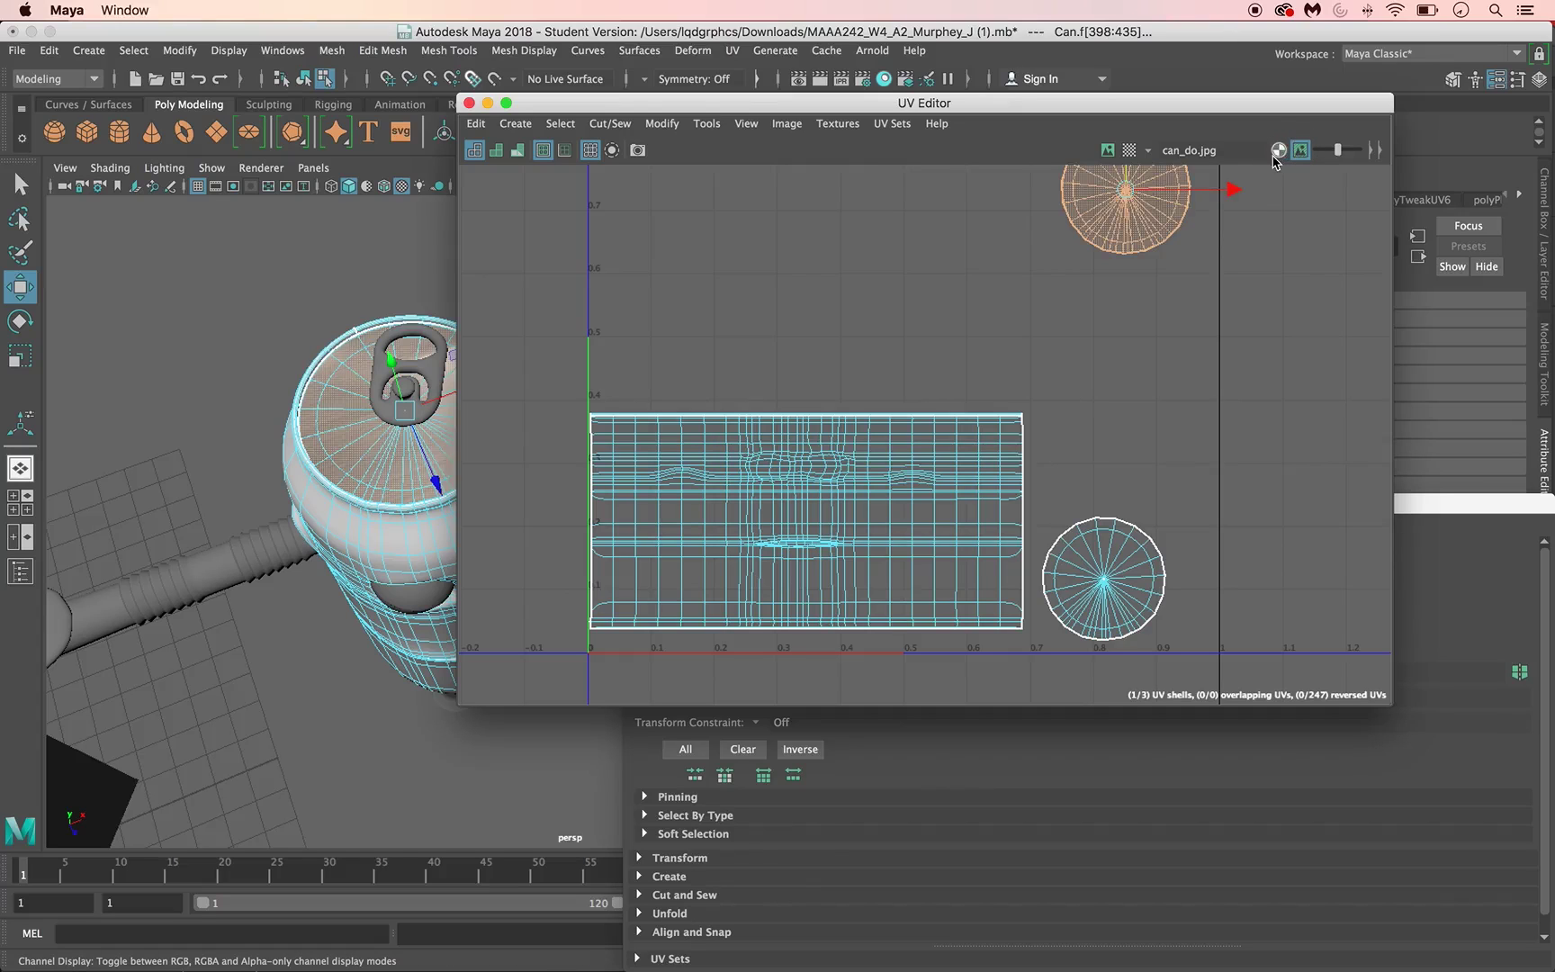
Select the remaining circular UV shell beside the body and move it straight up until it overlaps the other circle.
{"action": "middle_click_drag", "start_coordinate": [1044, 283], "coordinate": [968, 327], "text": "alt"}
{"action": "left_click_drag", "start_coordinate": [1128, 526], "coordinate": [961, 700]}
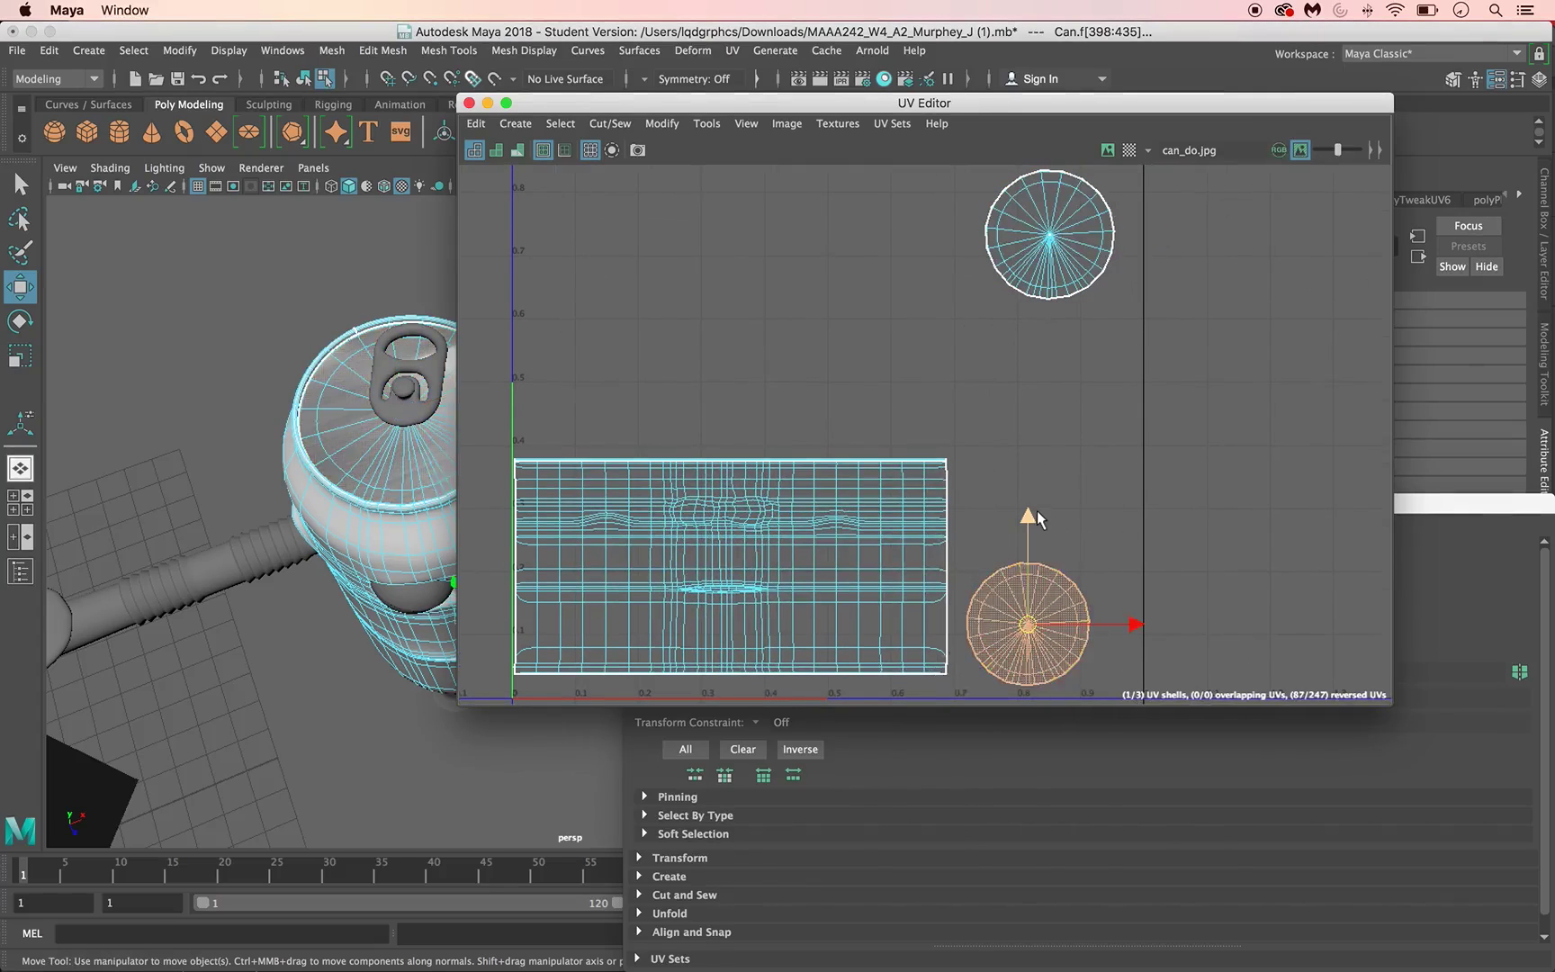
{"action": "left_click_drag", "start_coordinate": [1024, 499], "coordinate": [1039, 127]}
{"action": "left_click", "coordinate": [1048, 234]}
{"action": "middle_click_drag", "start_coordinate": [1048, 234], "coordinate": [1037, 304], "text": "alt"}
Display the can_do.jpg texture image behind the UV shells in the UV Editor.
{"action": "left_click", "coordinate": [1148, 151]}
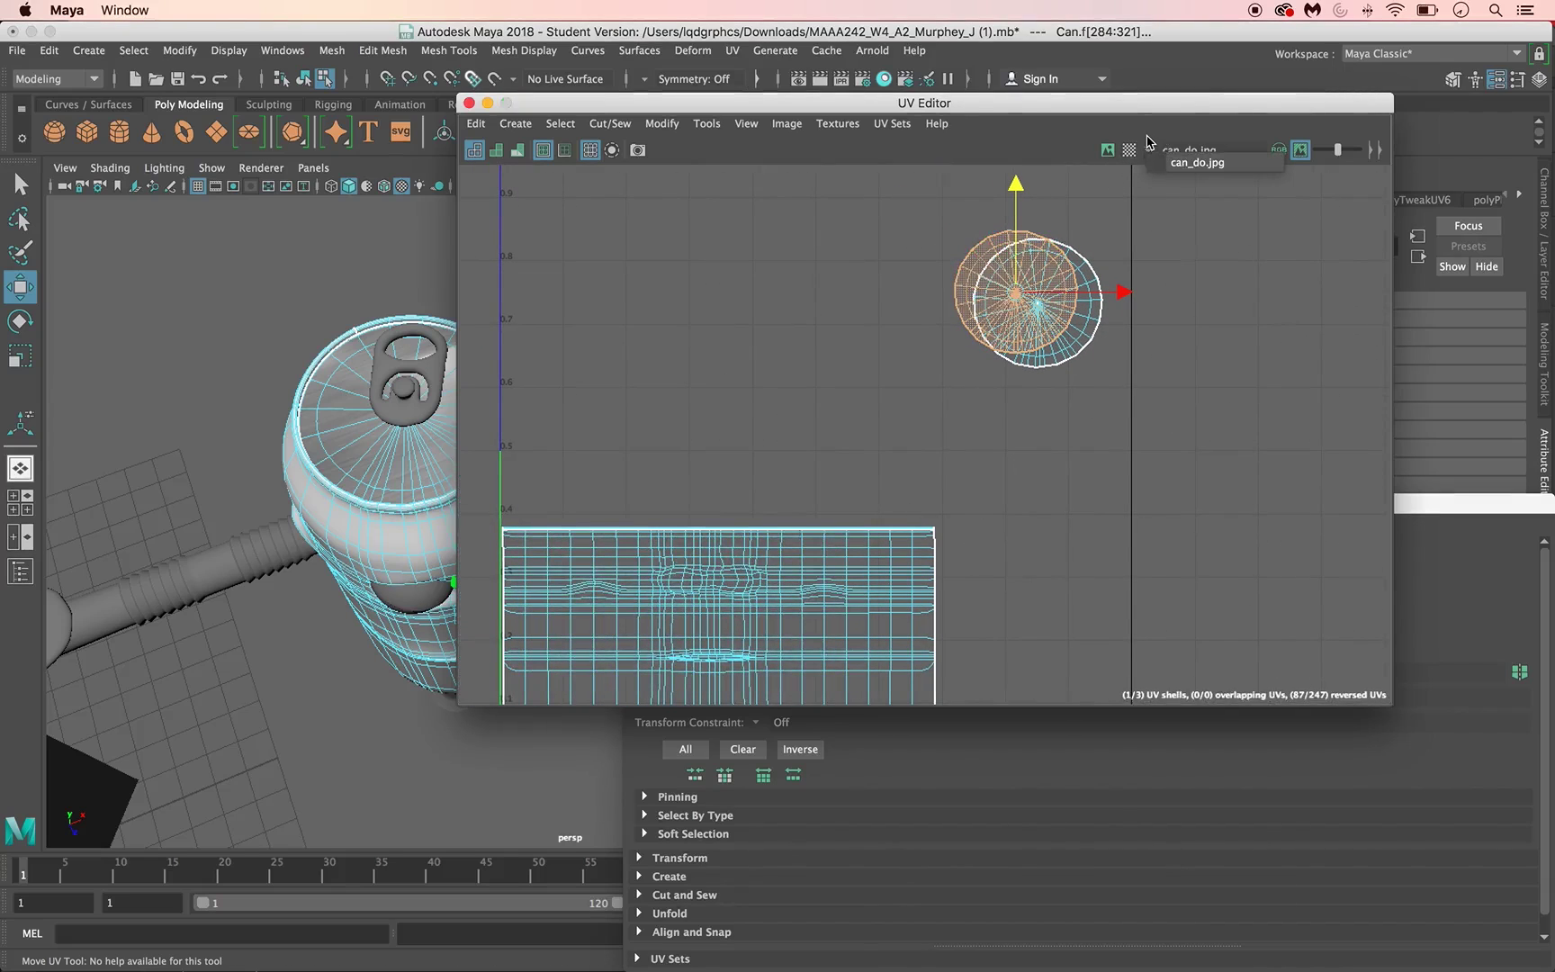
{"action": "left_click", "coordinate": [1226, 166]}
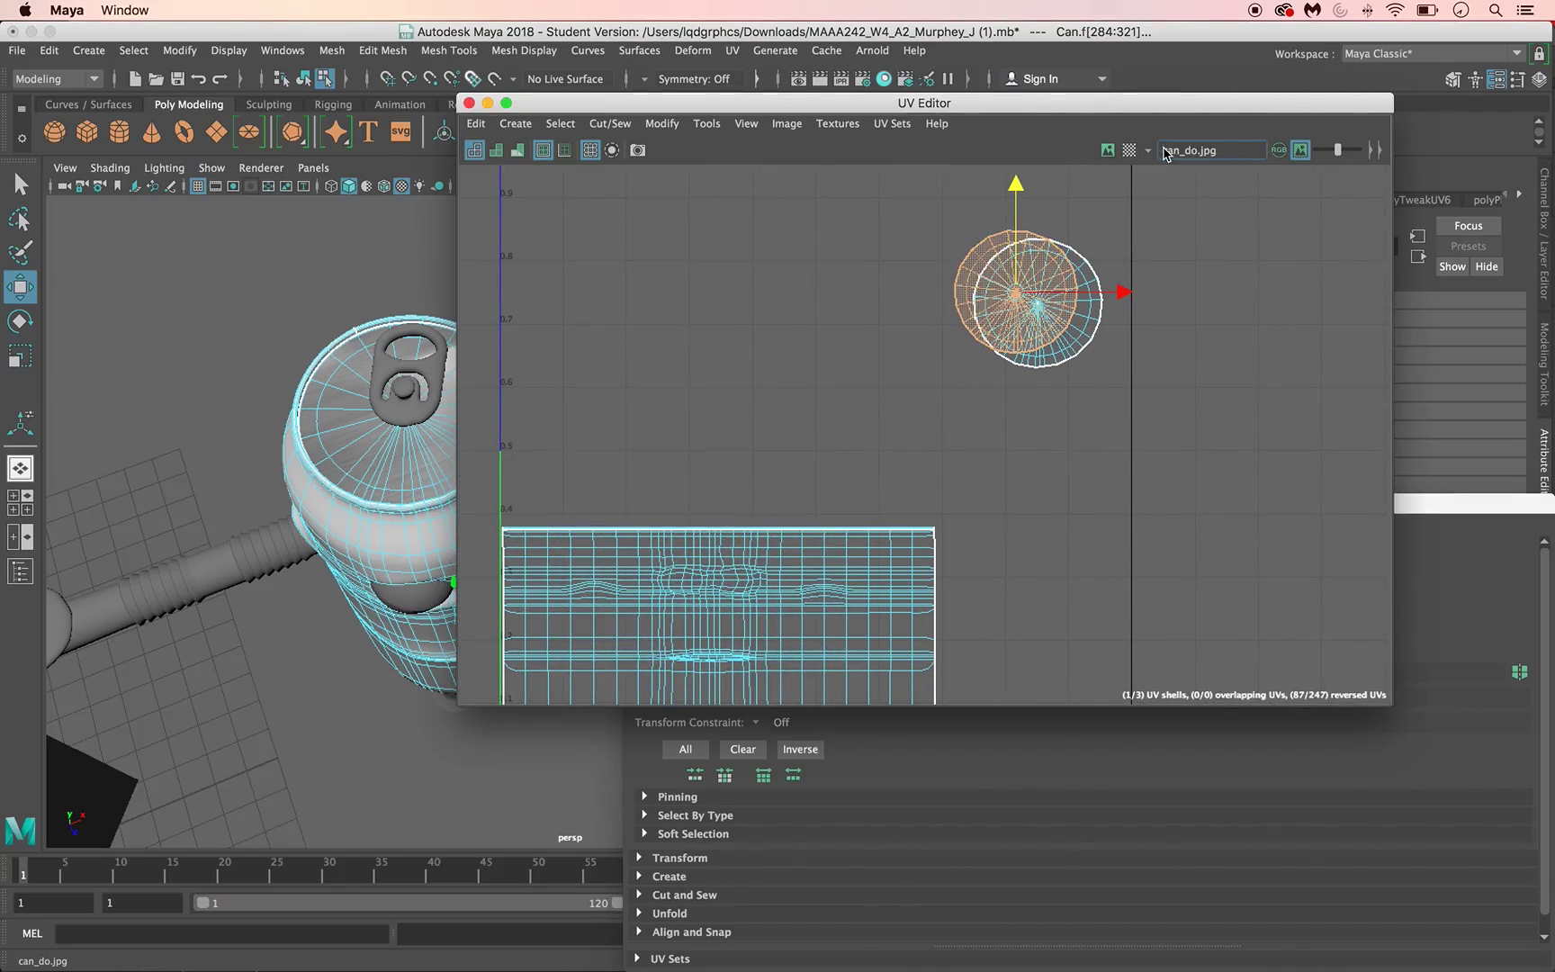
{"action": "left_click", "coordinate": [1108, 150]}
{"action": "left_click", "coordinate": [1108, 150]}
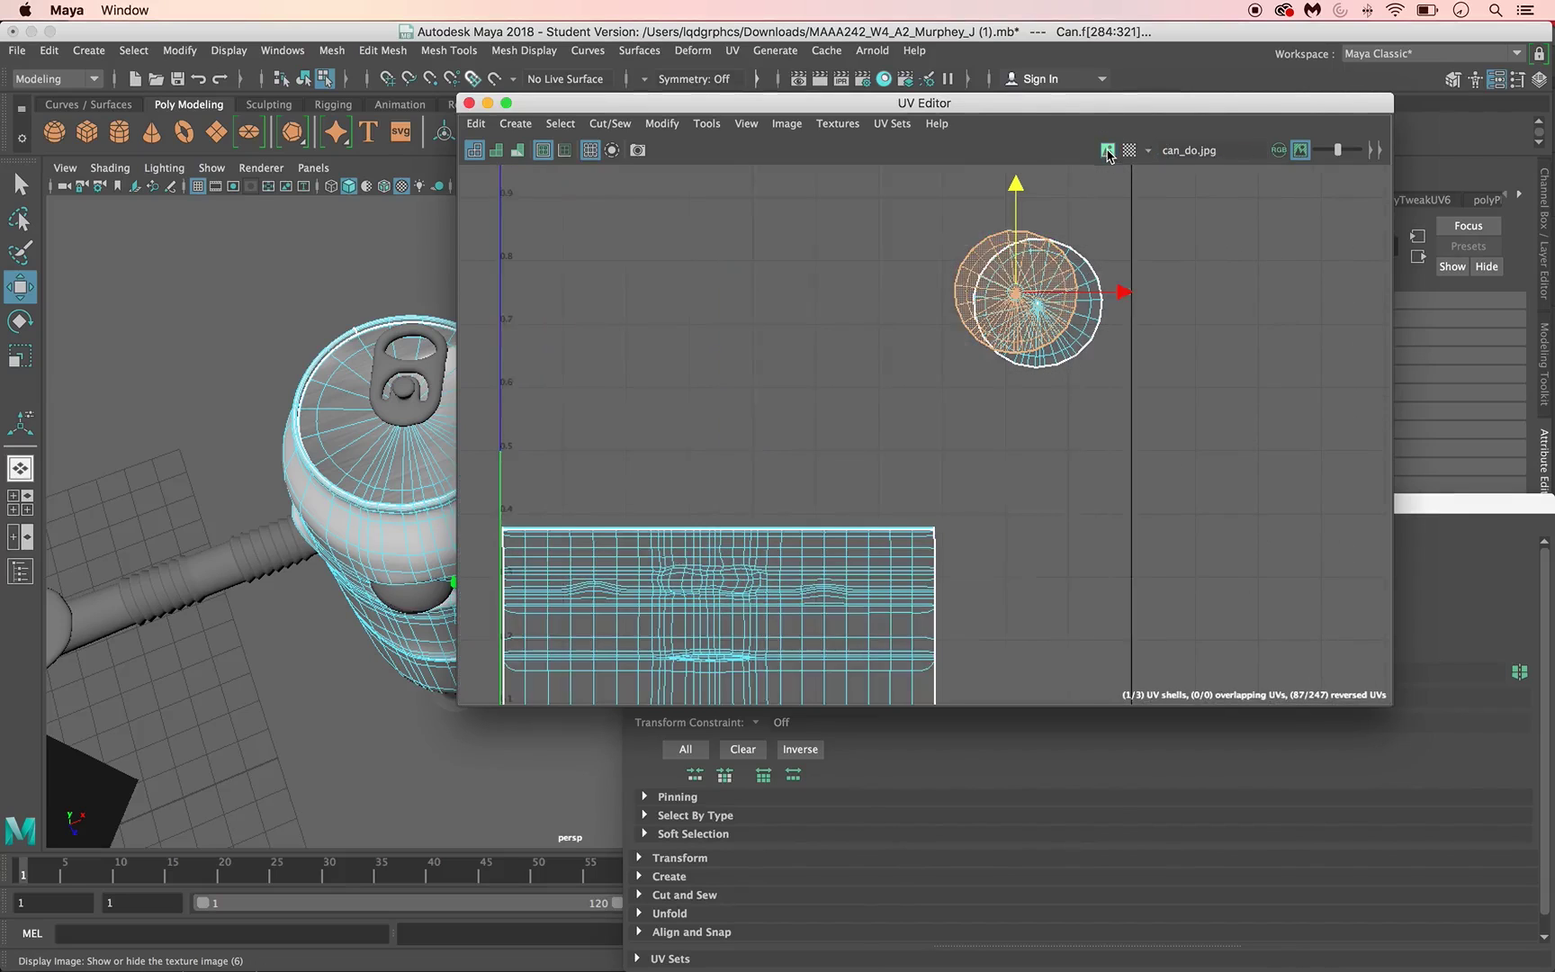
{"action": "left_click", "coordinate": [1108, 150]}
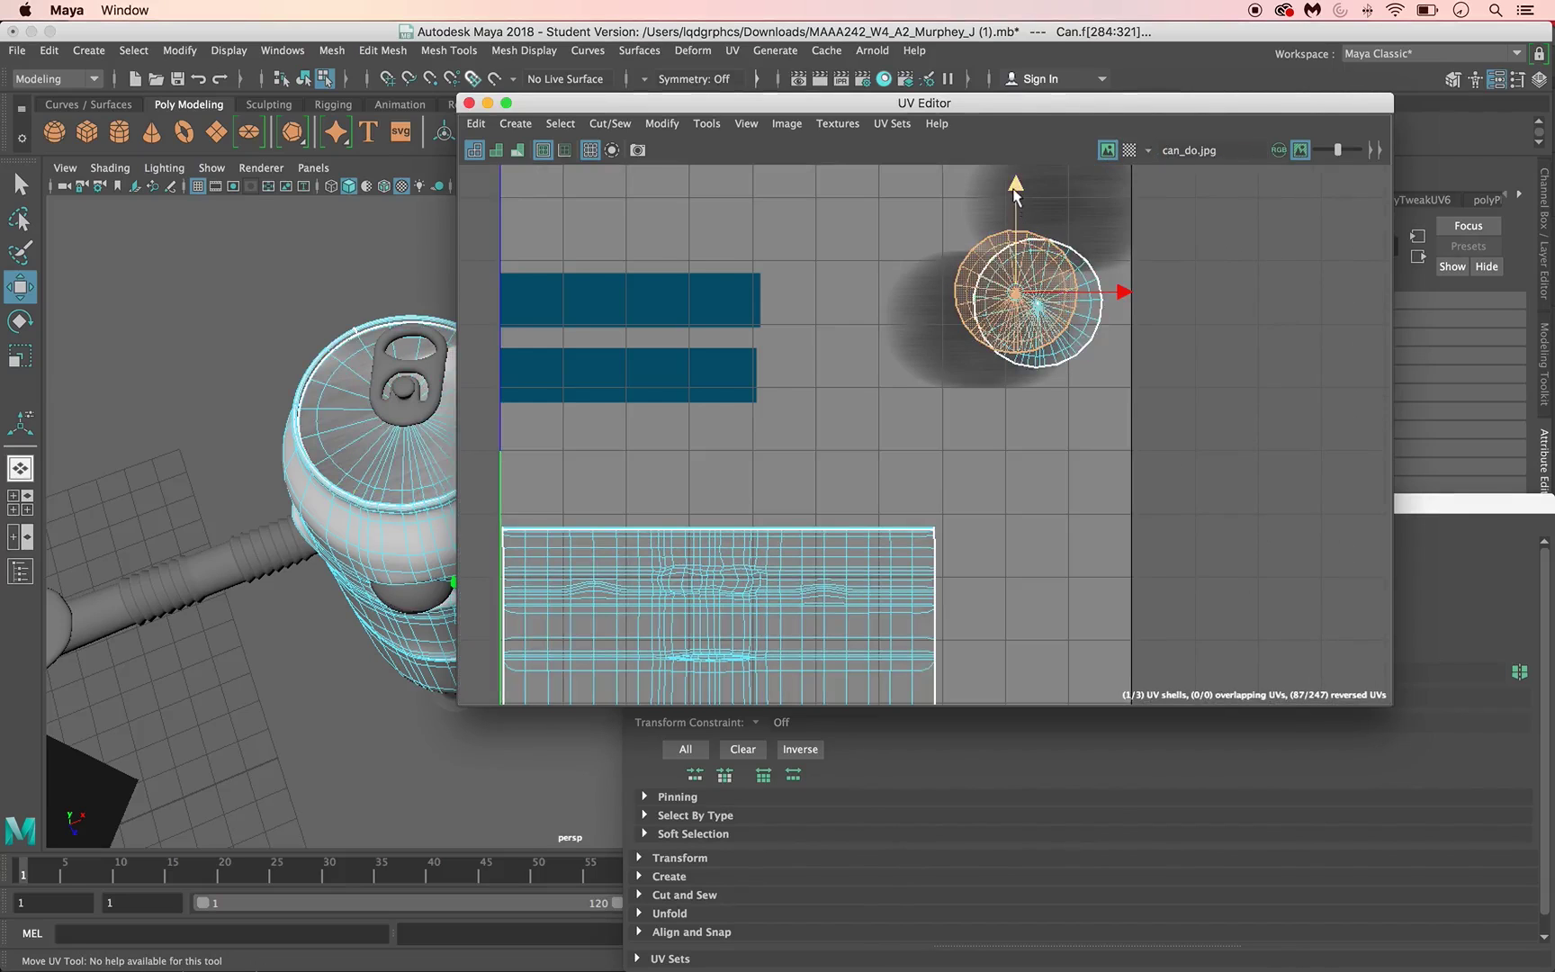
Move the selected circular UV shell up about 0.13 and right about 0.08 UV units onto the upper painted grey circle.
{"action": "left_click_drag", "start_coordinate": [1015, 193], "coordinate": [1022, 110]}
{"action": "left_click", "coordinate": [1004, 310]}
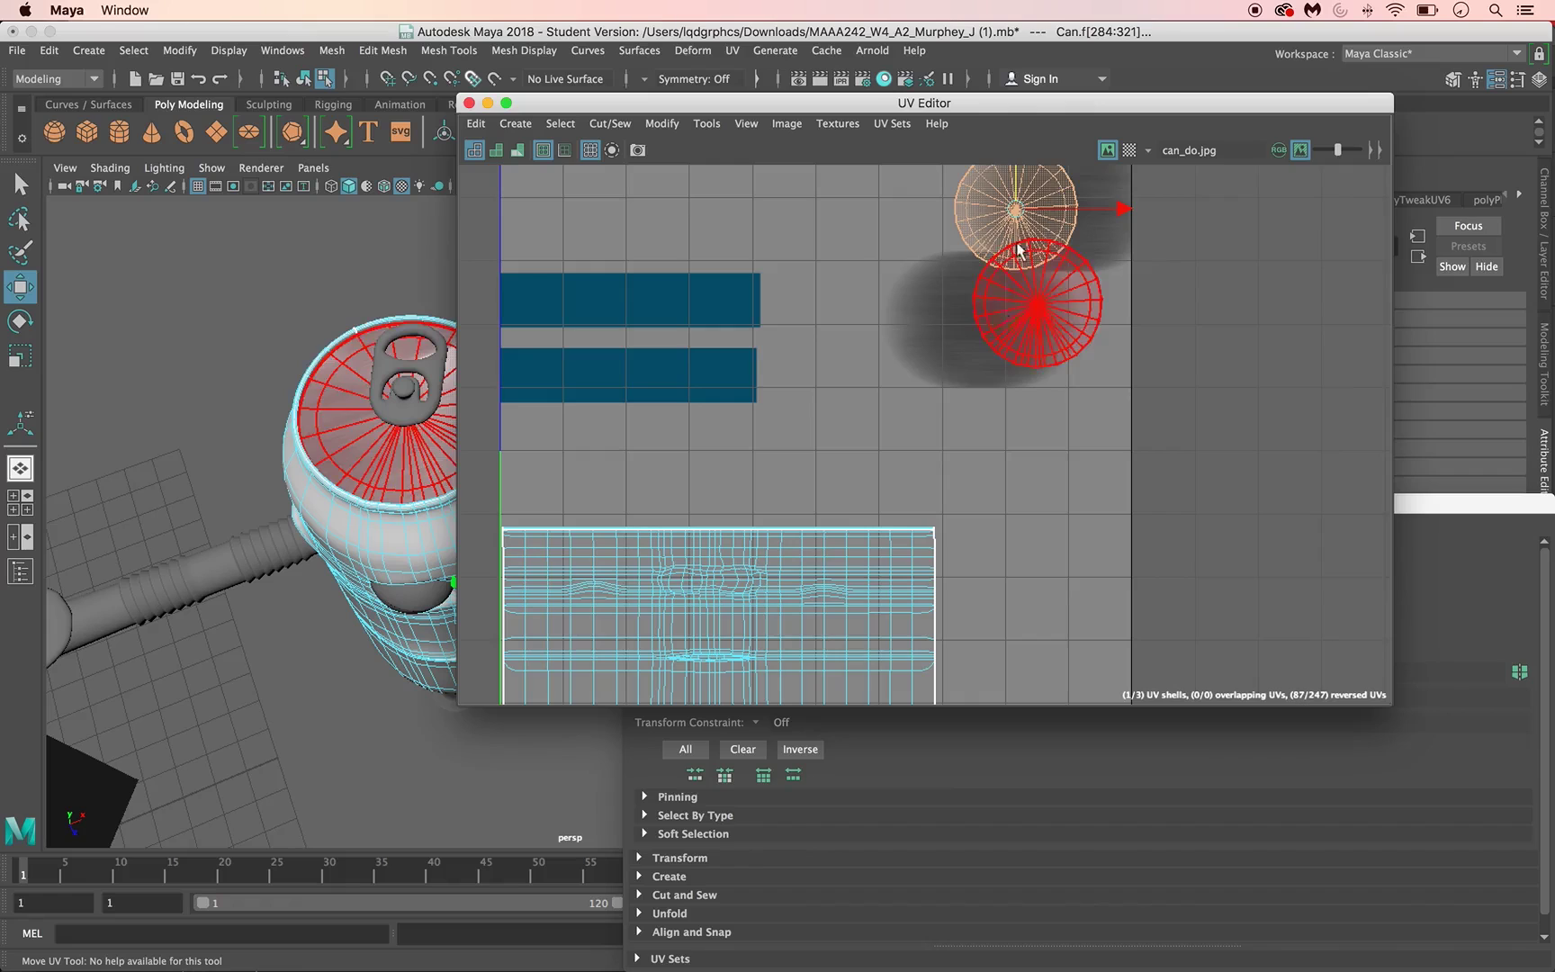
{"action": "scroll", "coordinate": [1048, 324], "scroll_direction": "down", "scroll_amount": 2}
{"action": "scroll", "coordinate": [1093, 238], "scroll_direction": "down", "scroll_amount": 3}
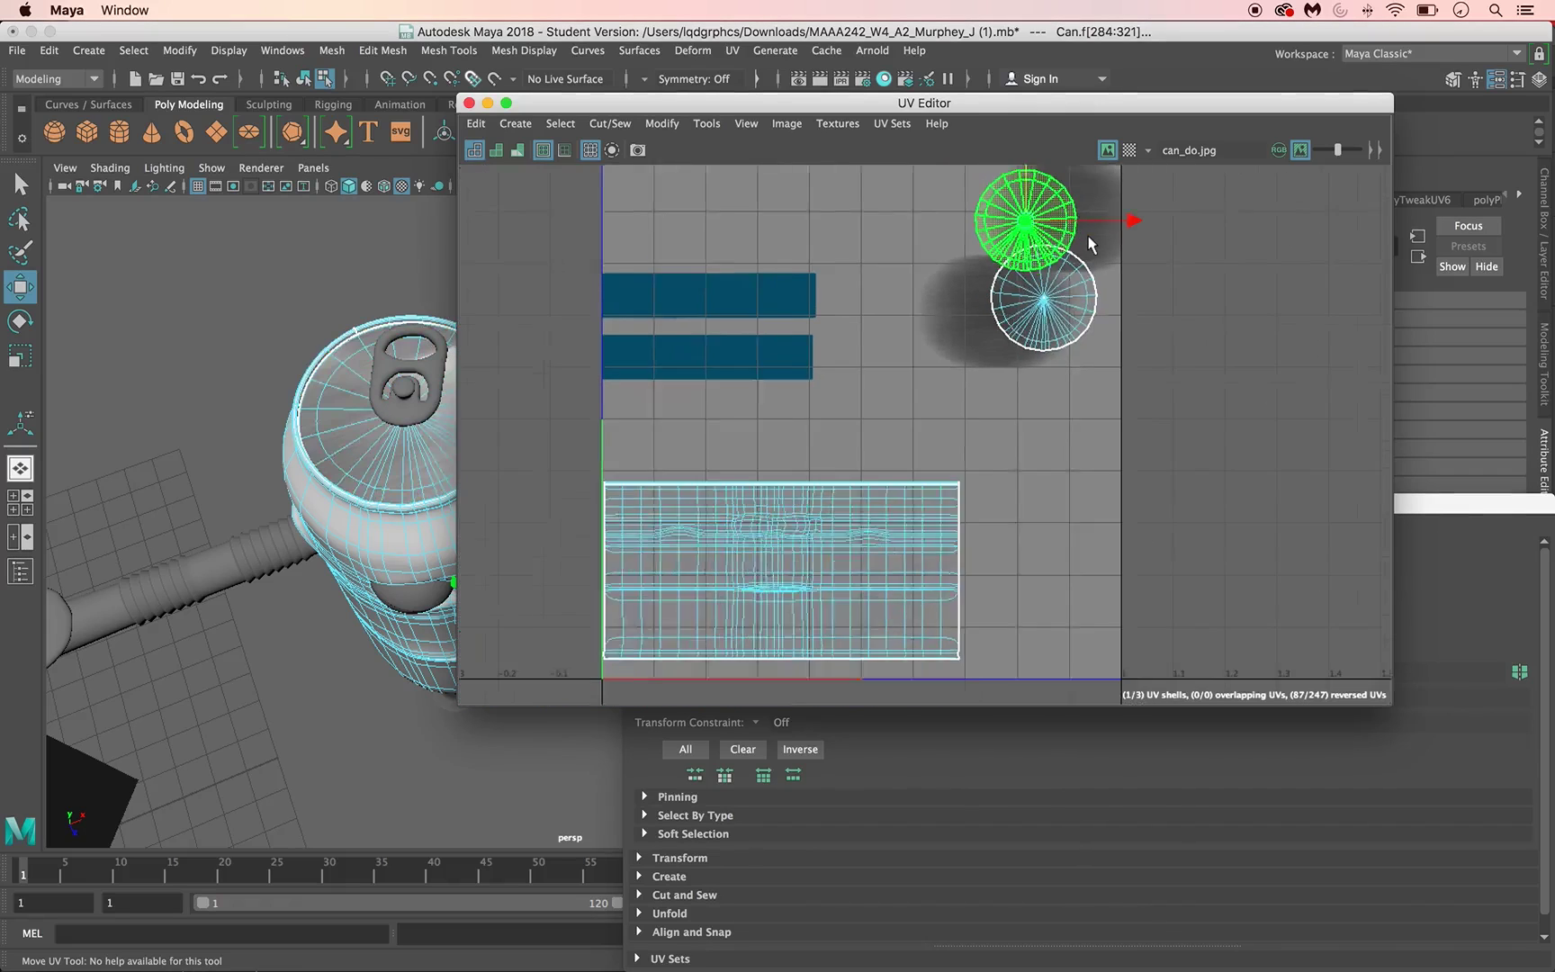
{"action": "left_click_drag", "start_coordinate": [1167, 234], "coordinate": [1176, 232]}
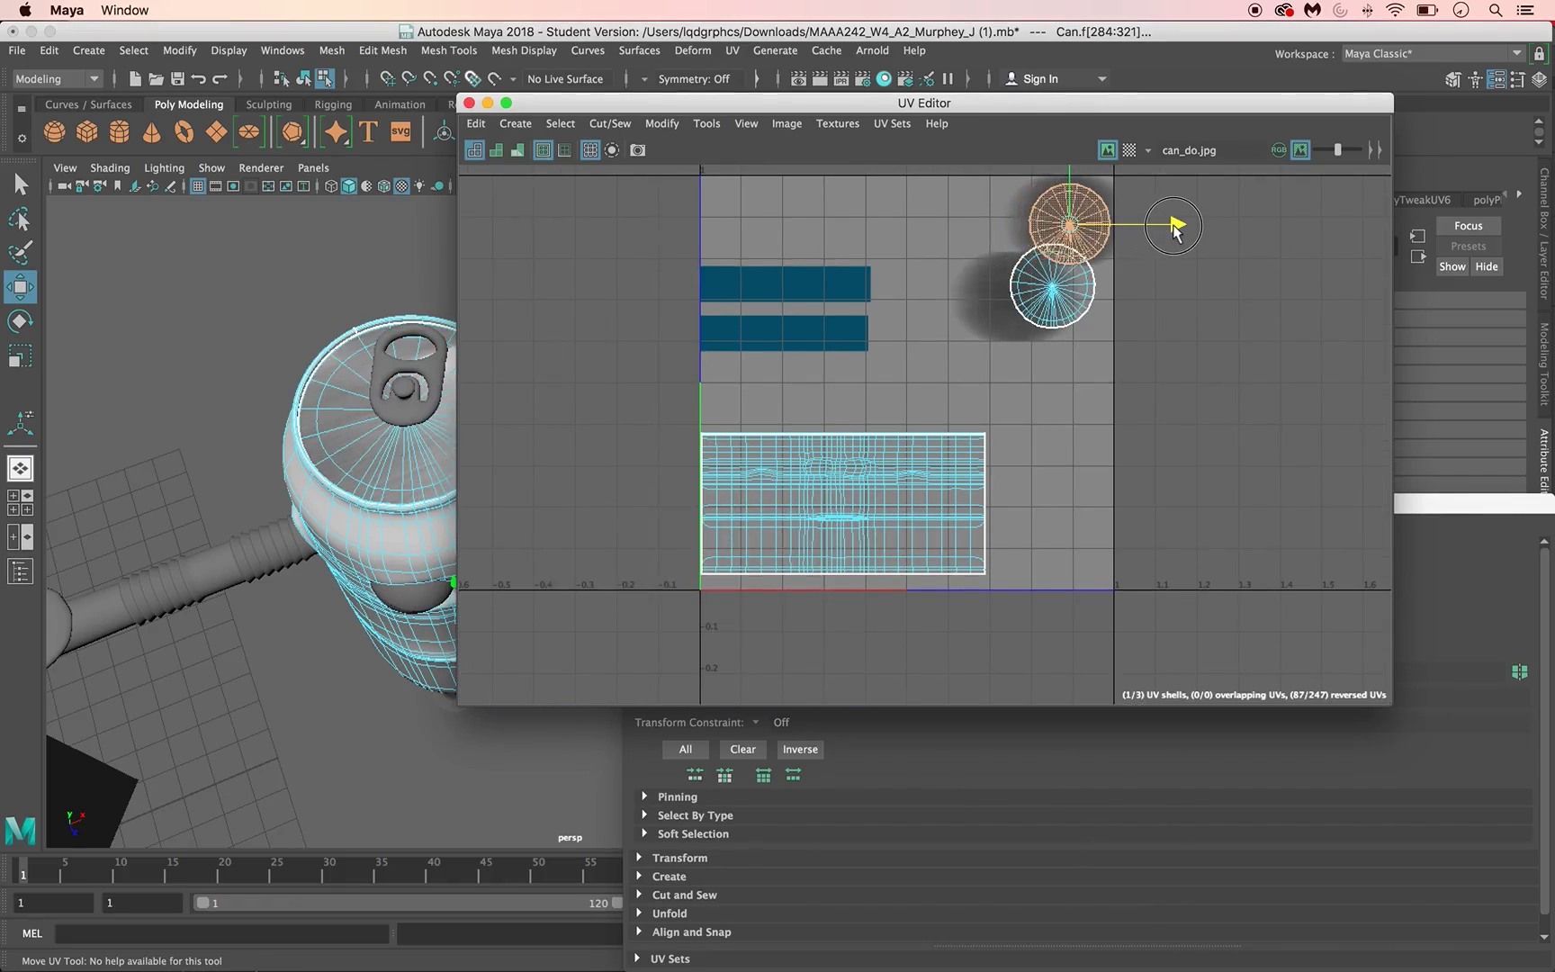
Move the other circular UV shell left about 0.09 and down about 0.02 UV units onto the lower painted grey circle.
{"action": "left_click", "coordinate": [1035, 315]}
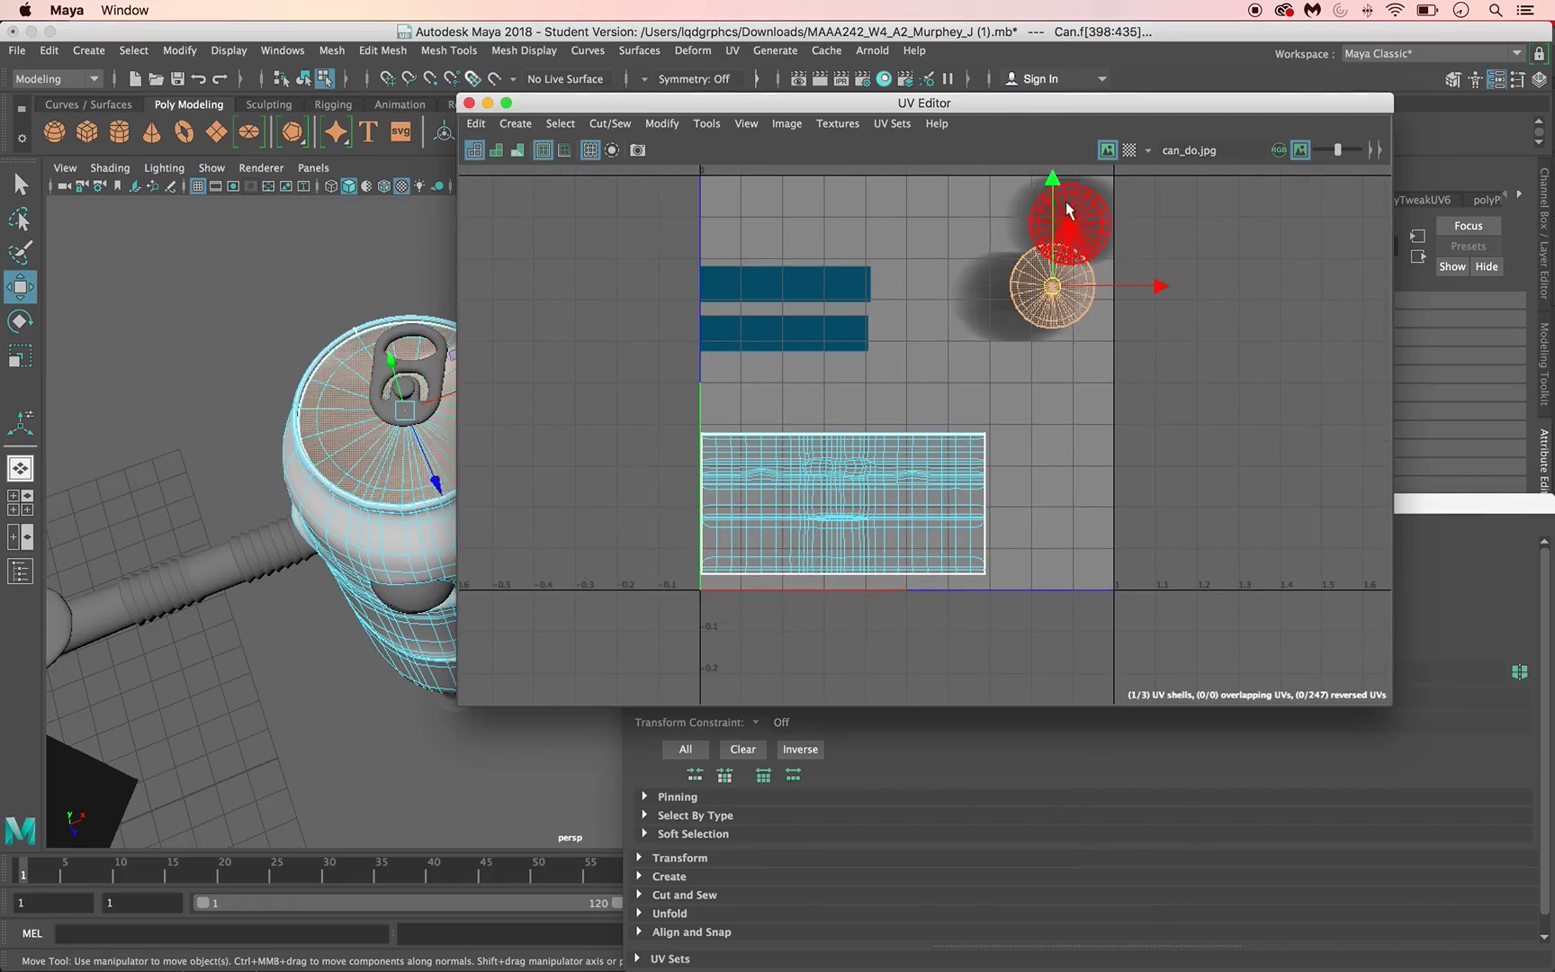
{"action": "left_click_drag", "start_coordinate": [1155, 288], "coordinate": [1120, 288]}
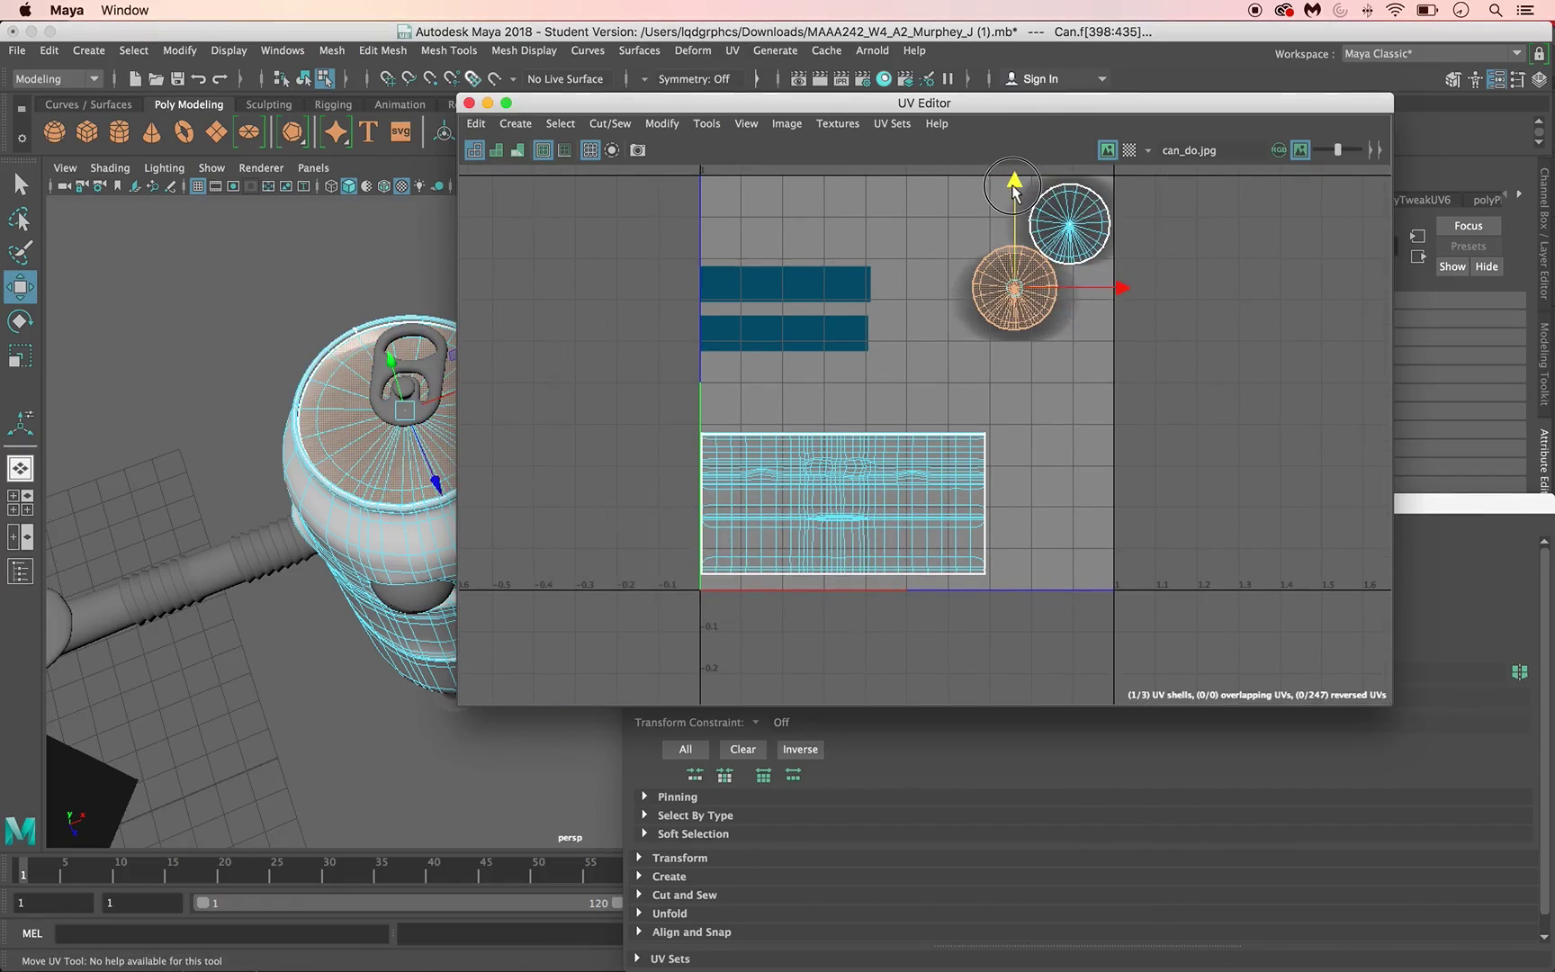
{"action": "left_click_drag", "start_coordinate": [1013, 188], "coordinate": [1013, 198]}
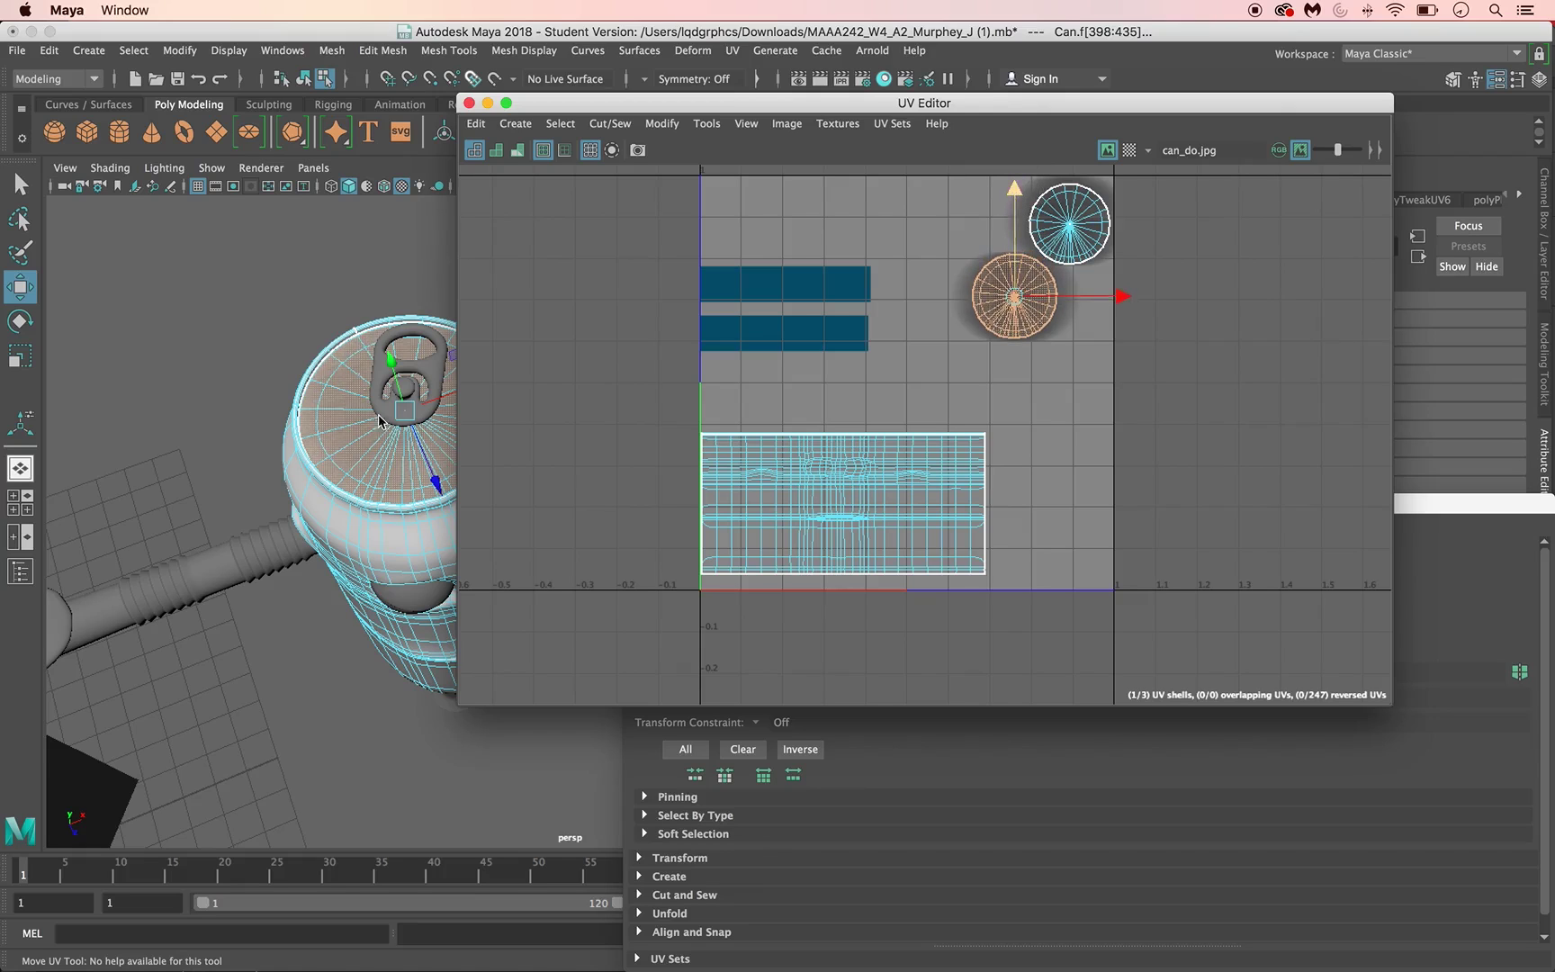
Select all faces of the character's ribbed right arm so that its UV shell alone shows in the UV Editor.
{"action": "left_click_drag", "start_coordinate": [356, 505], "coordinate": [260, 460], "text": "alt"}
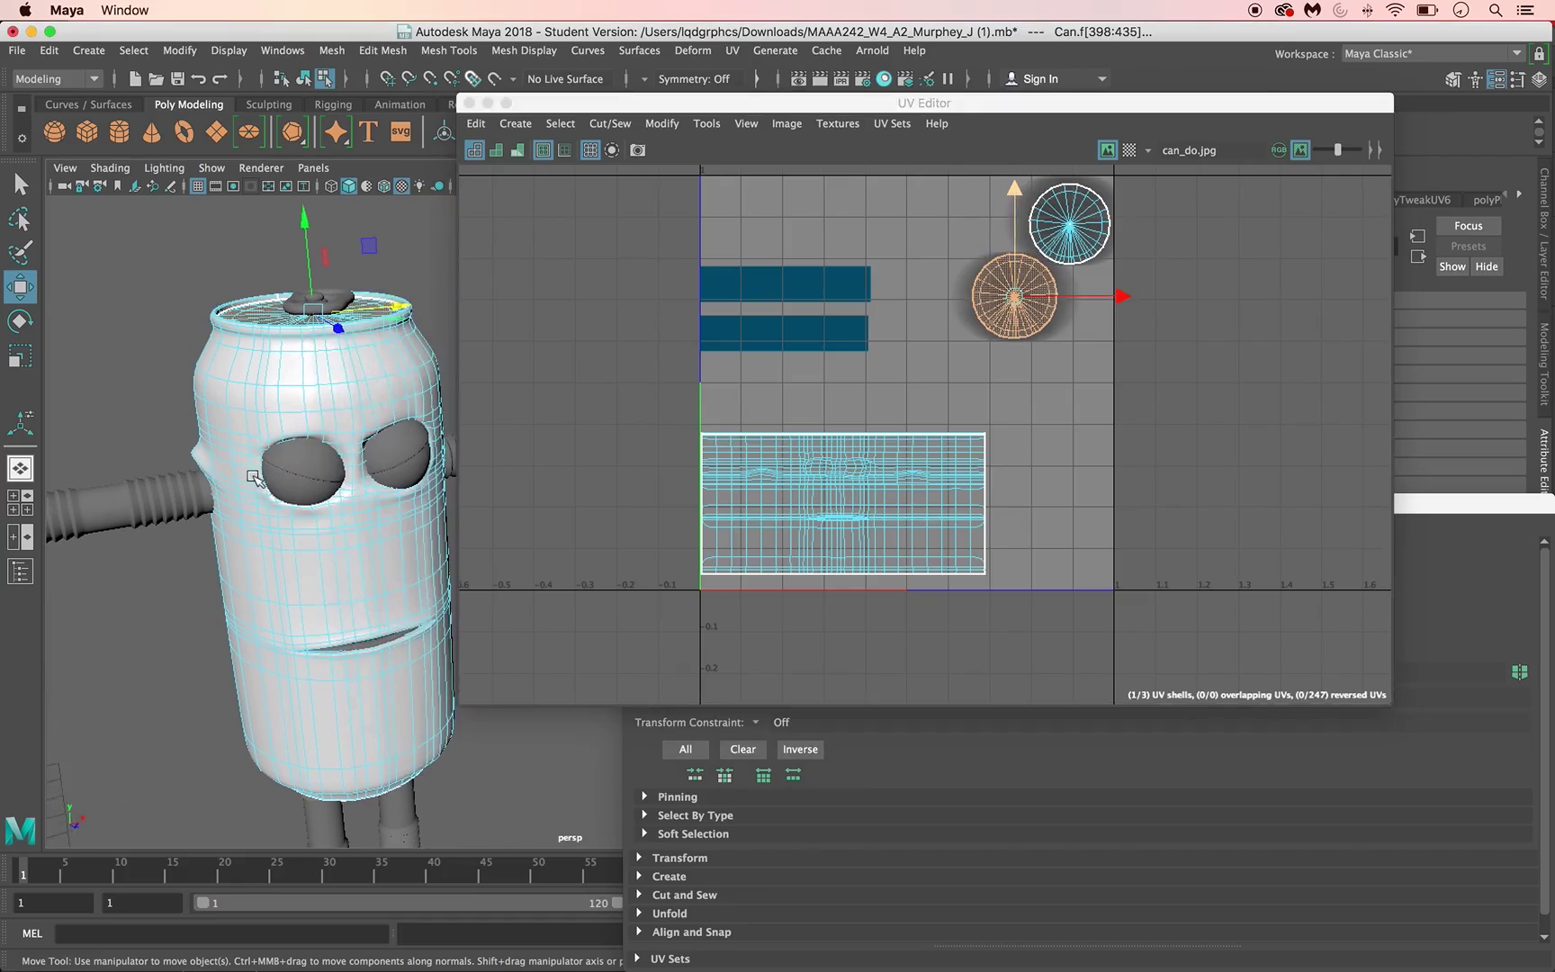
{"action": "left_click", "coordinate": [59, 527]}
{"action": "scroll", "coordinate": [723, 340], "scroll_direction": "up", "scroll_amount": 5}
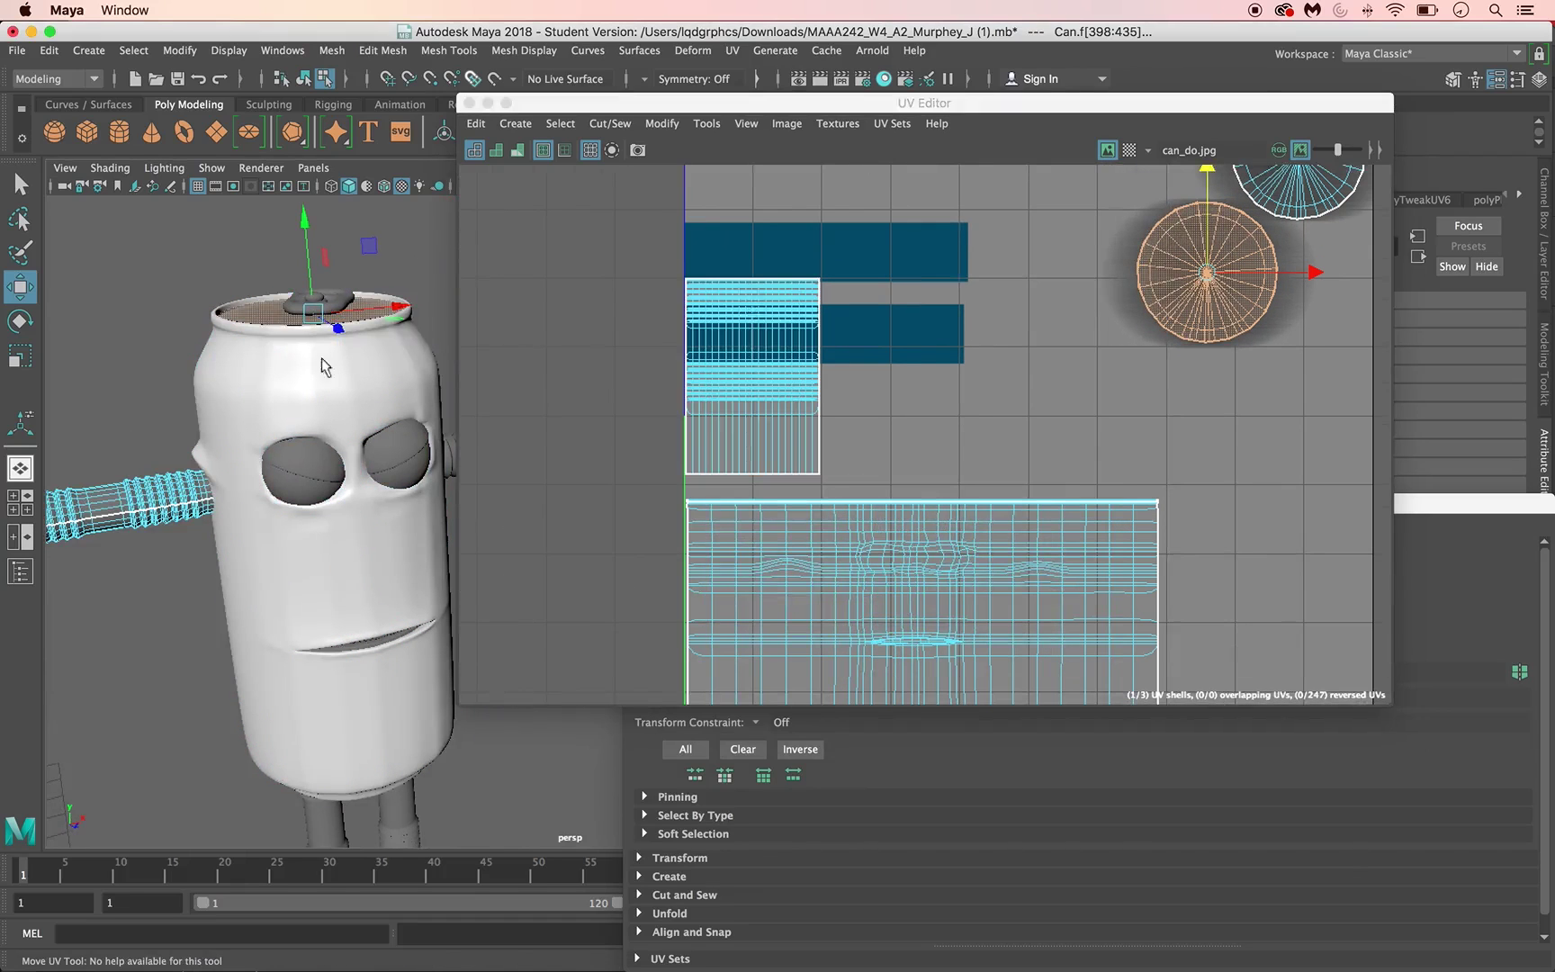
{"action": "key", "text": "F8"}
{"action": "left_click_drag", "start_coordinate": [238, 432], "coordinate": [243, 504], "text": "alt"}
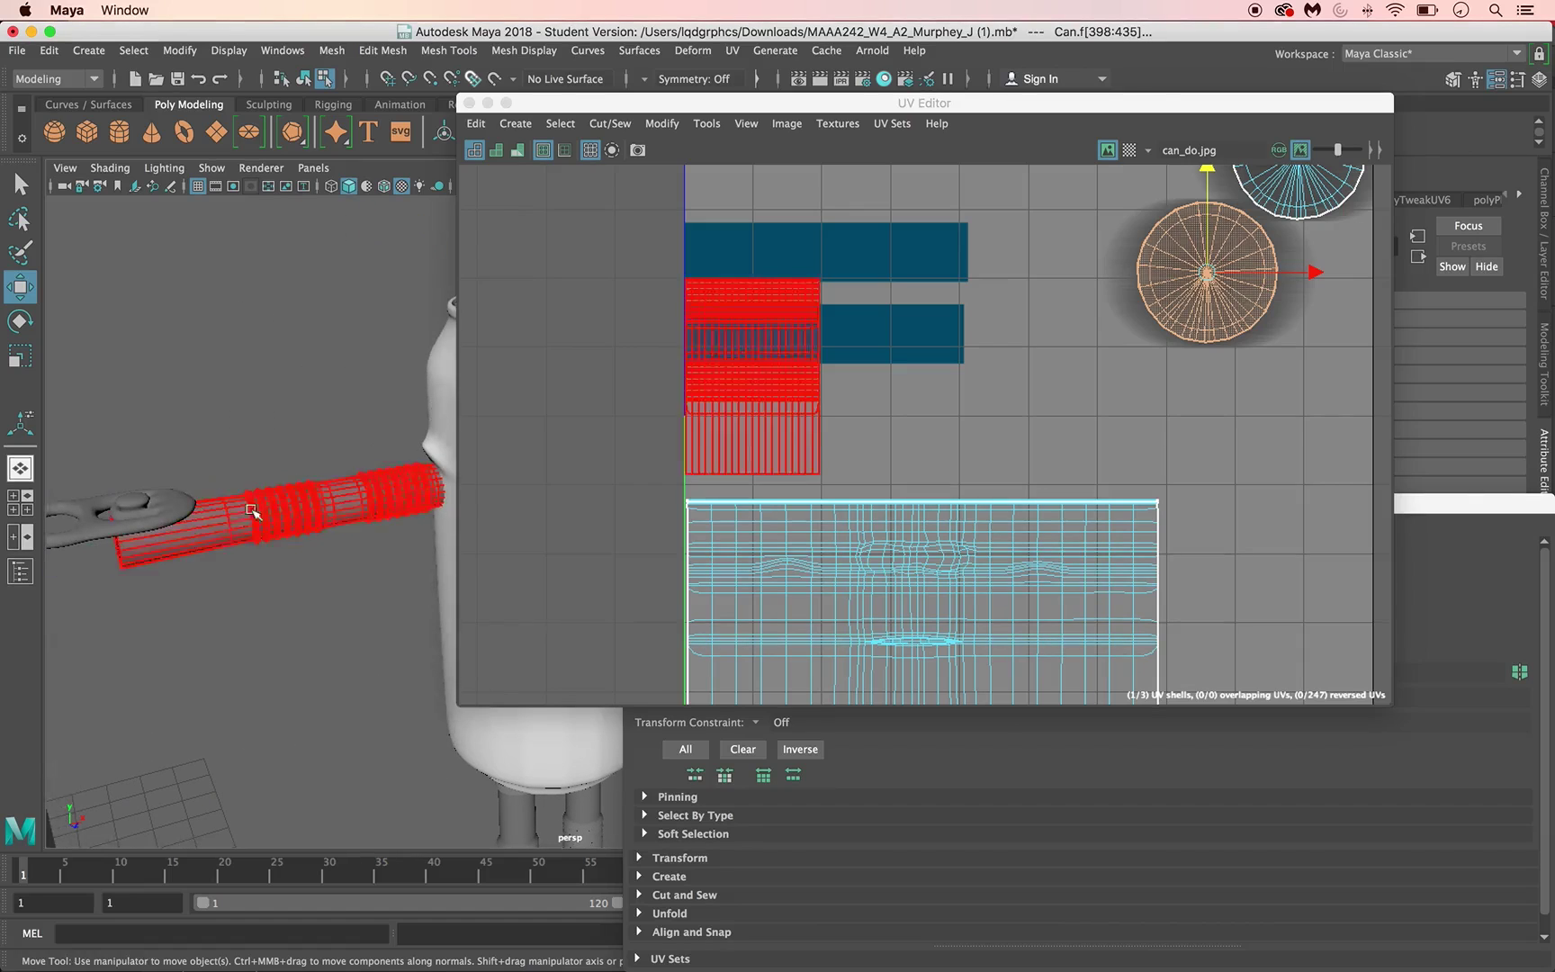
{"action": "left_click", "coordinate": [263, 480]}
{"action": "key", "text": "ctrl+F11"}
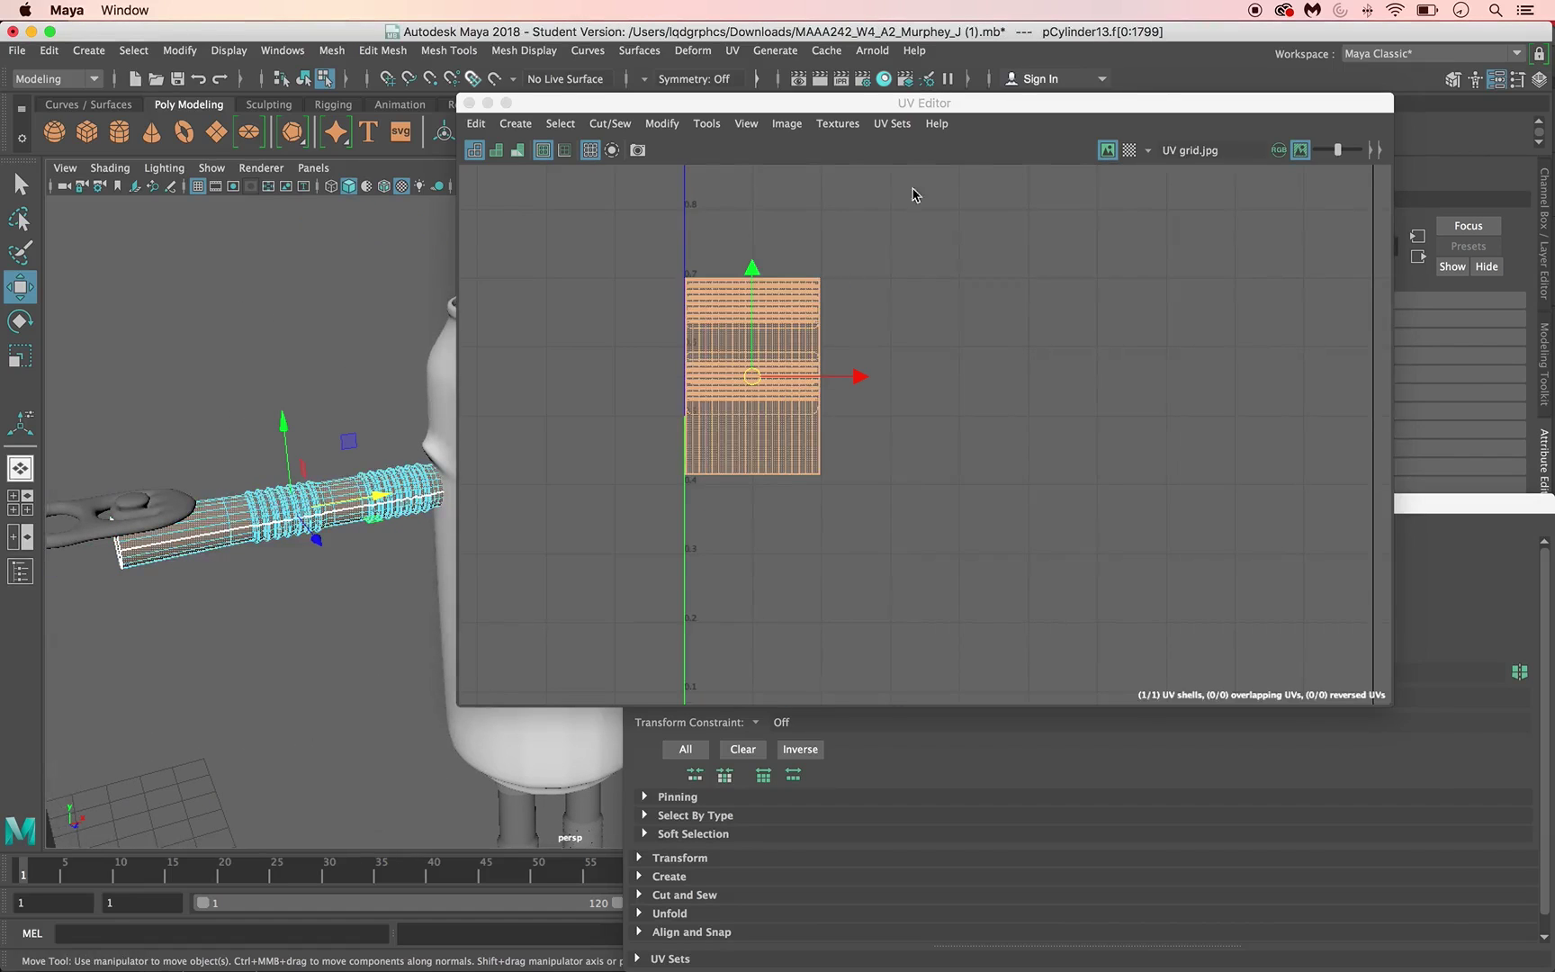
{"action": "left_click_drag", "start_coordinate": [979, 230], "coordinate": [981, 230]}
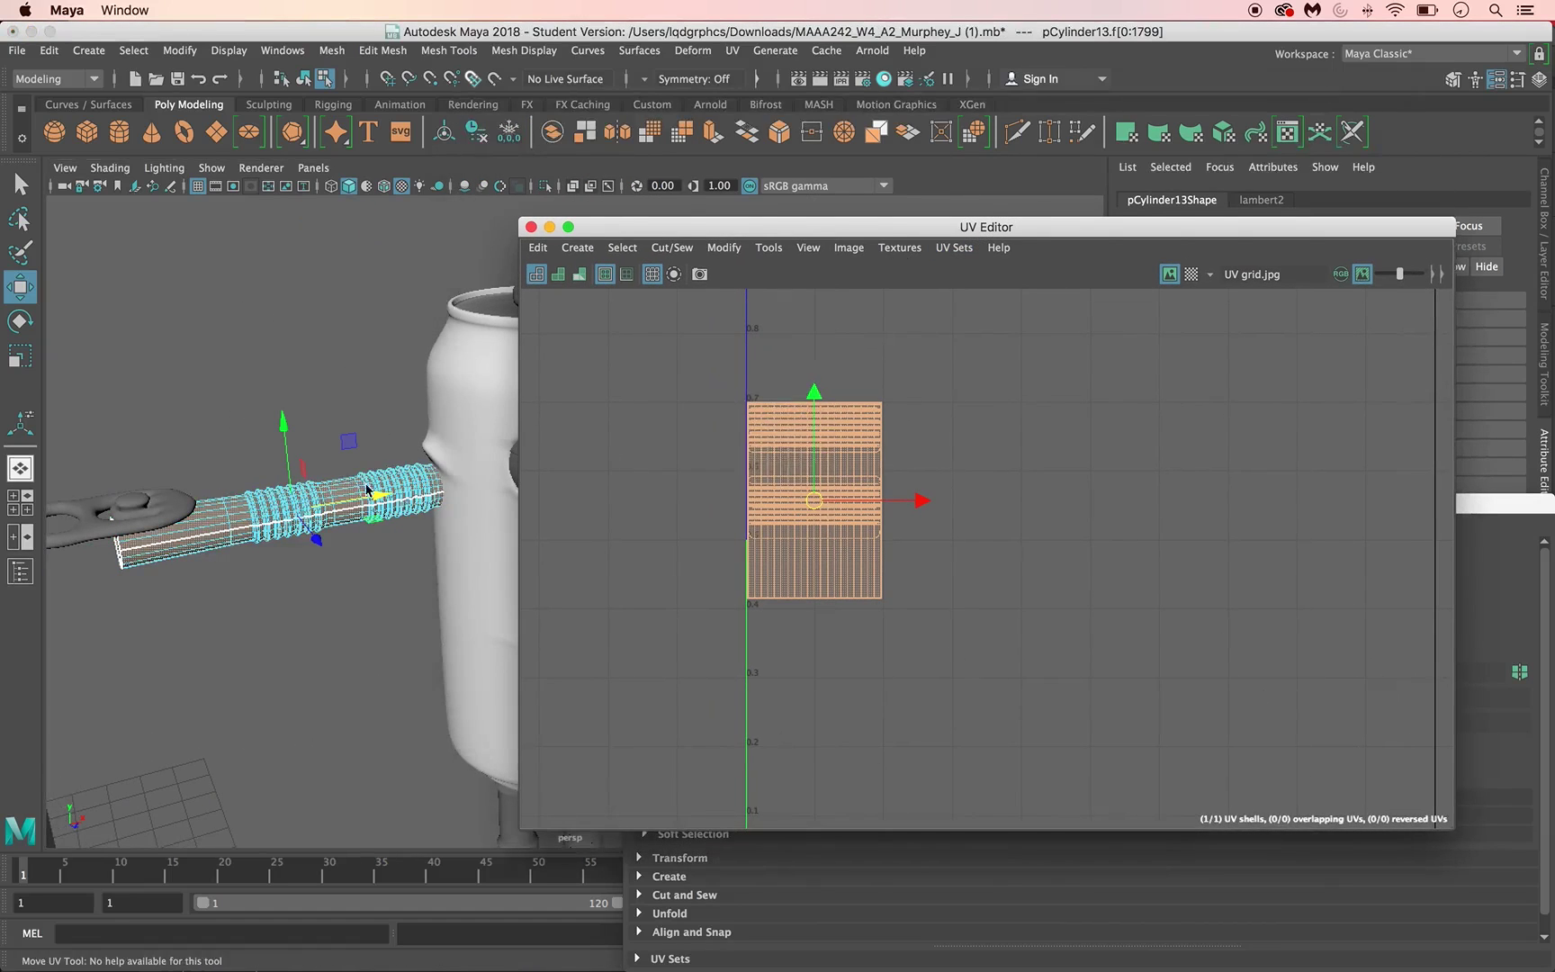
Assign a new Blinn material to the arm faces and connect a File texture to its Color attribute.
{"action": "right_click_drag", "start_coordinate": [338, 491], "coordinate": [463, 805]}
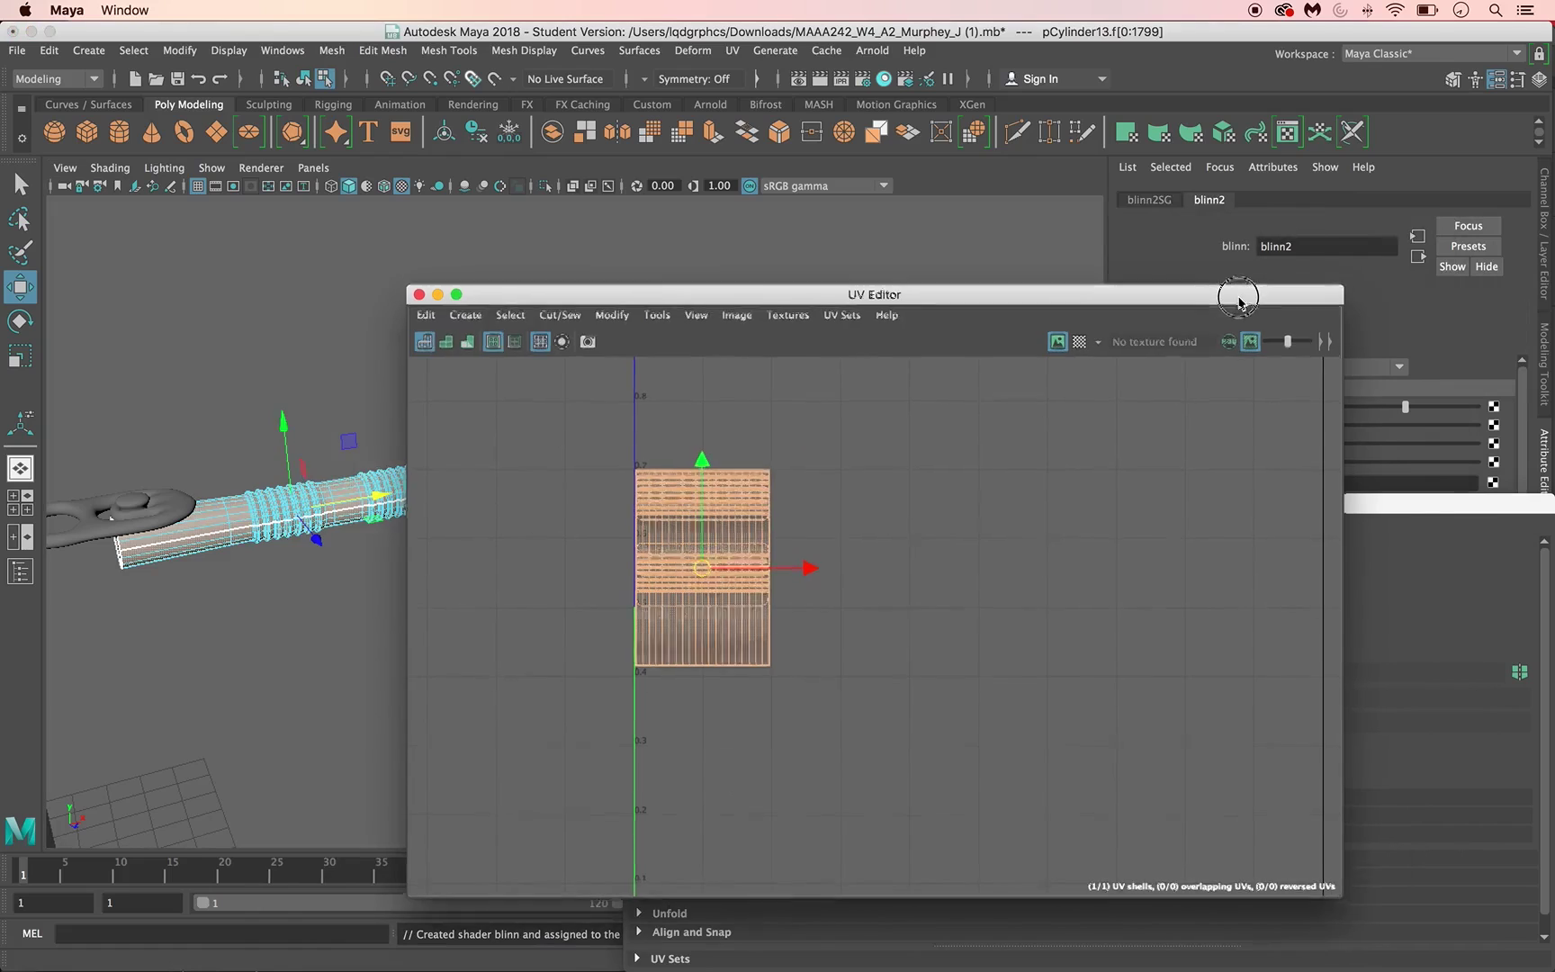
{"action": "left_click_drag", "start_coordinate": [1236, 298], "coordinate": [1090, 270]}
{"action": "left_click", "coordinate": [1493, 406]}
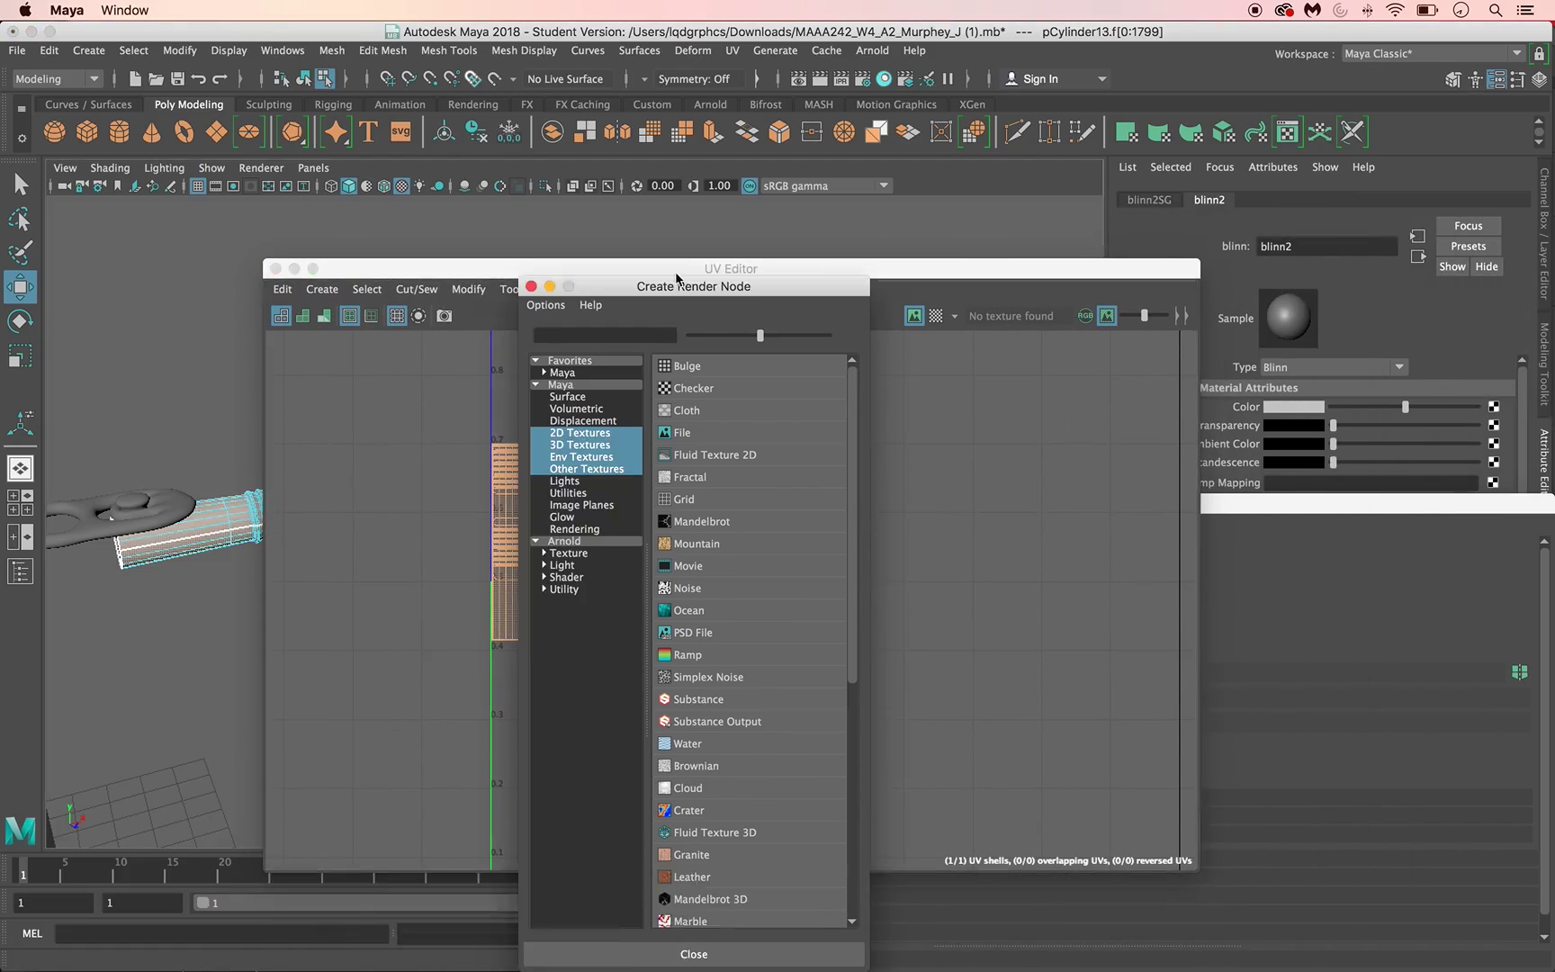
{"action": "left_click", "coordinate": [686, 430]}
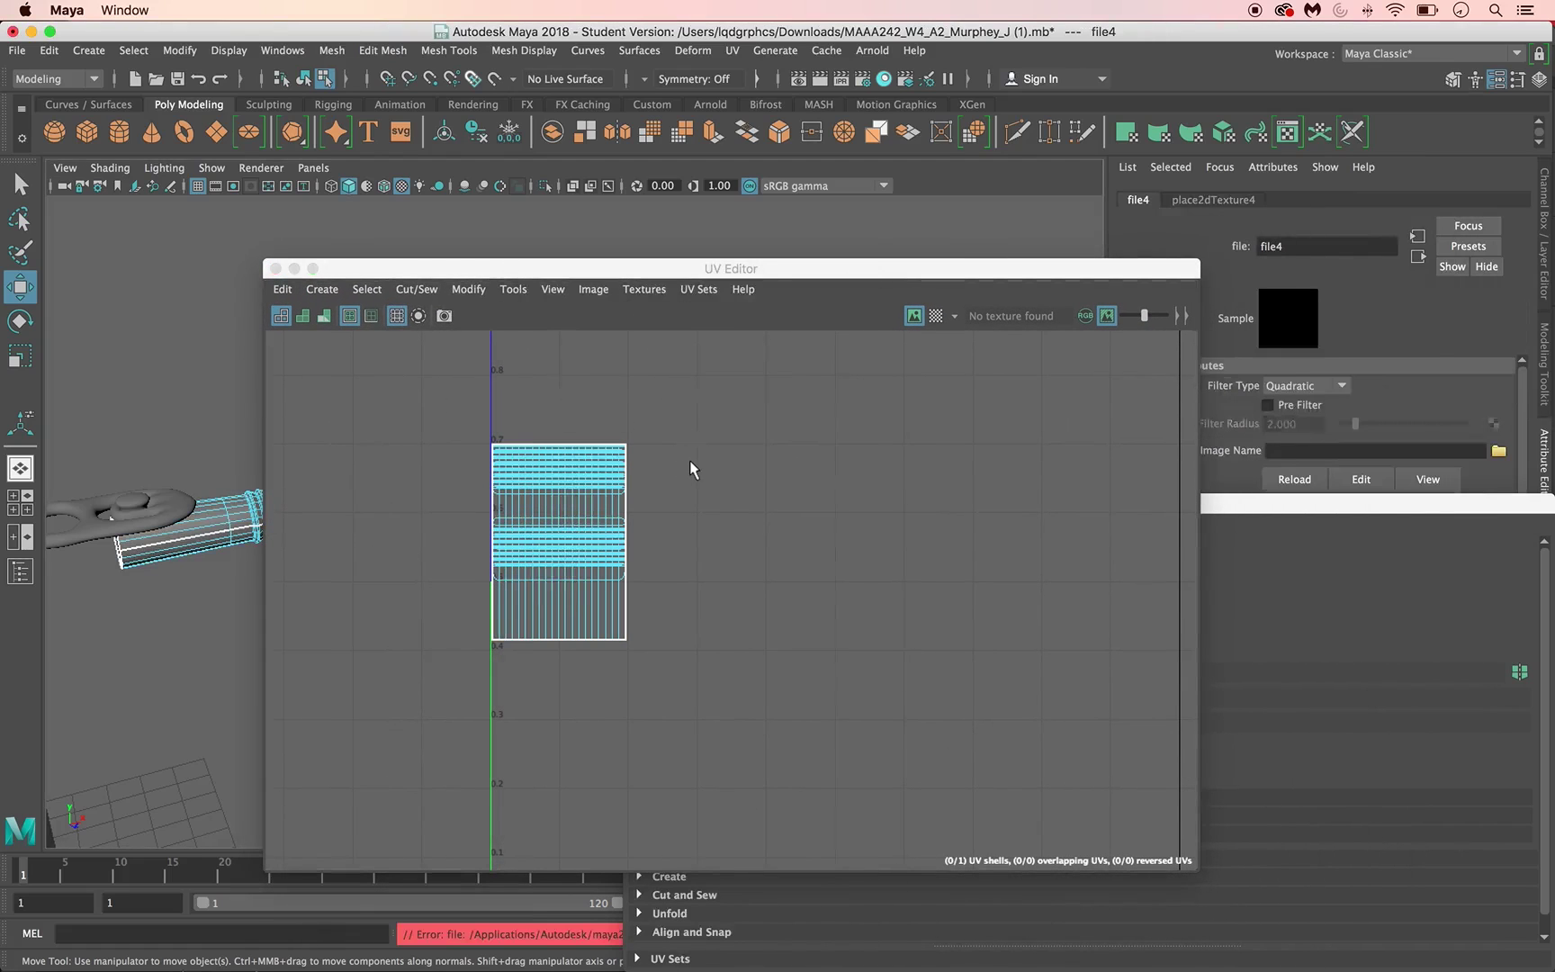
Load can_do.jpg from the Desktop as the file texture's image and move the UV Editor clear of the arm.
{"action": "left_click", "coordinate": [1498, 451]}
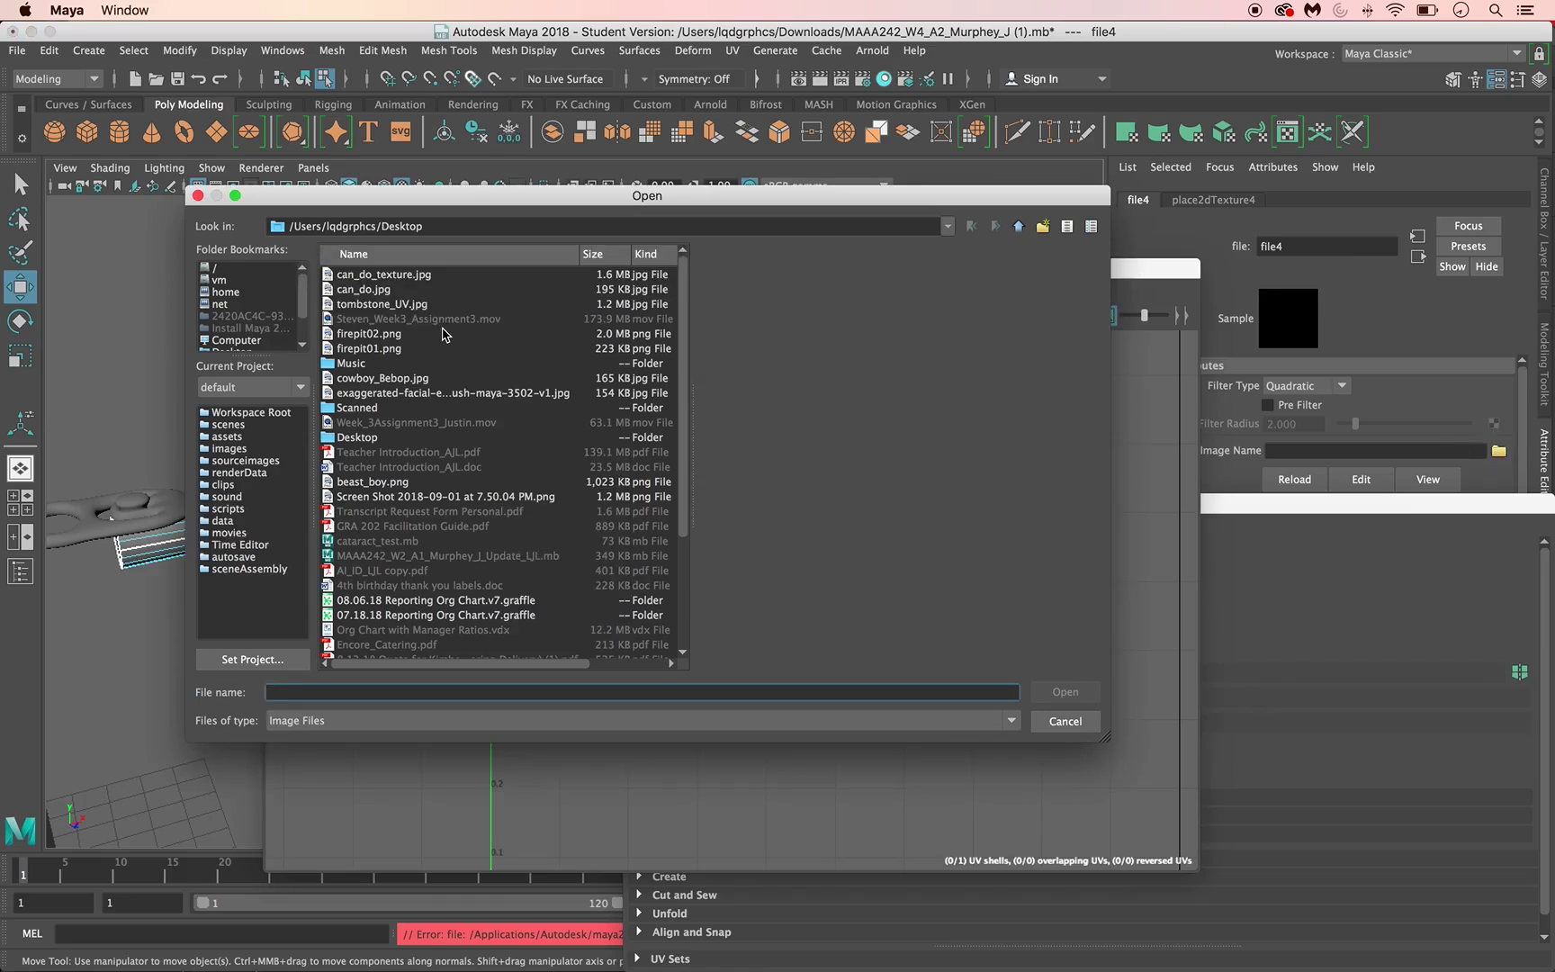
{"action": "left_click", "coordinate": [378, 289]}
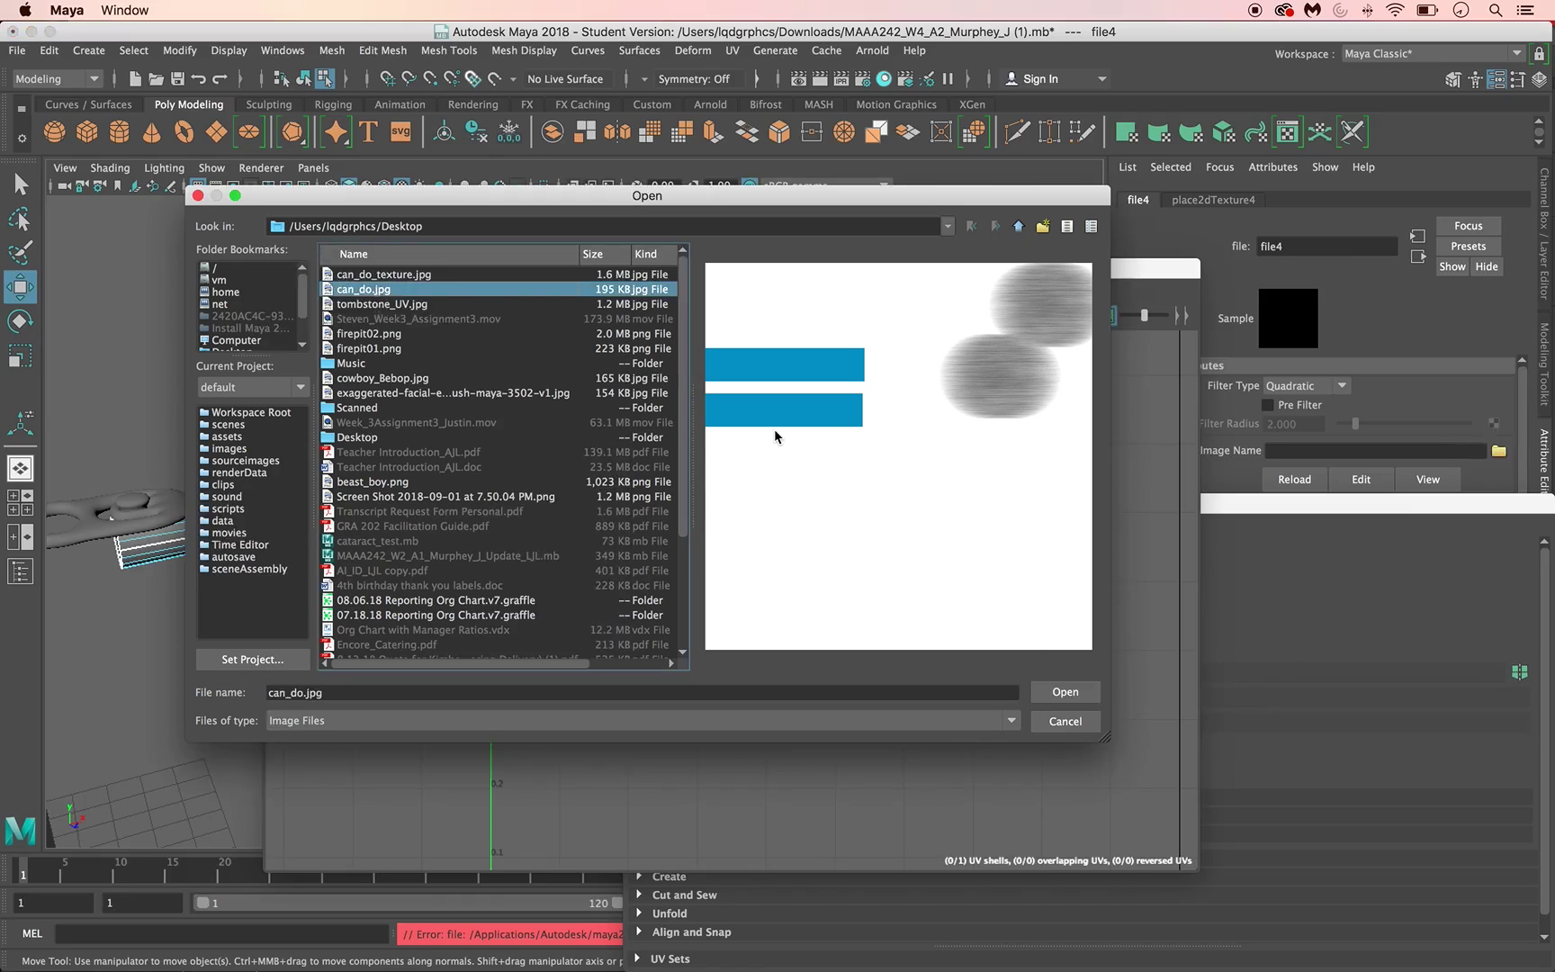
{"action": "left_click", "coordinate": [1064, 692]}
{"action": "left_click_drag", "start_coordinate": [538, 266], "coordinate": [890, 261]}
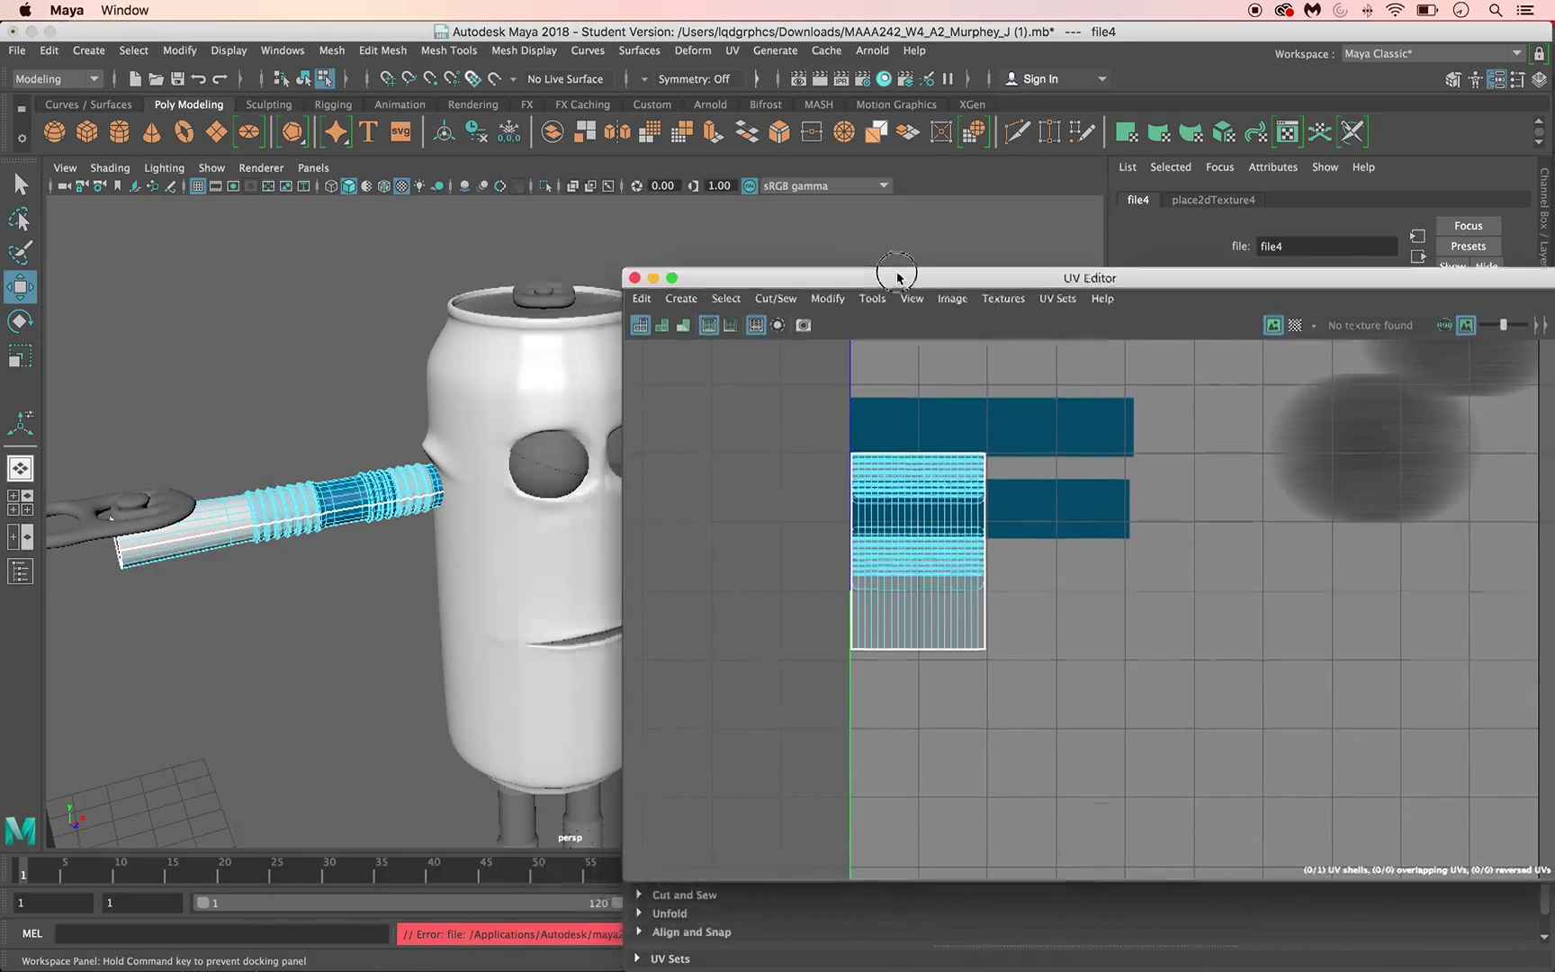
Select the arm's UV shell and move it up about 0.08 UV units to meet the upper edge of the upper blue band.
{"action": "left_click", "coordinate": [925, 471]}
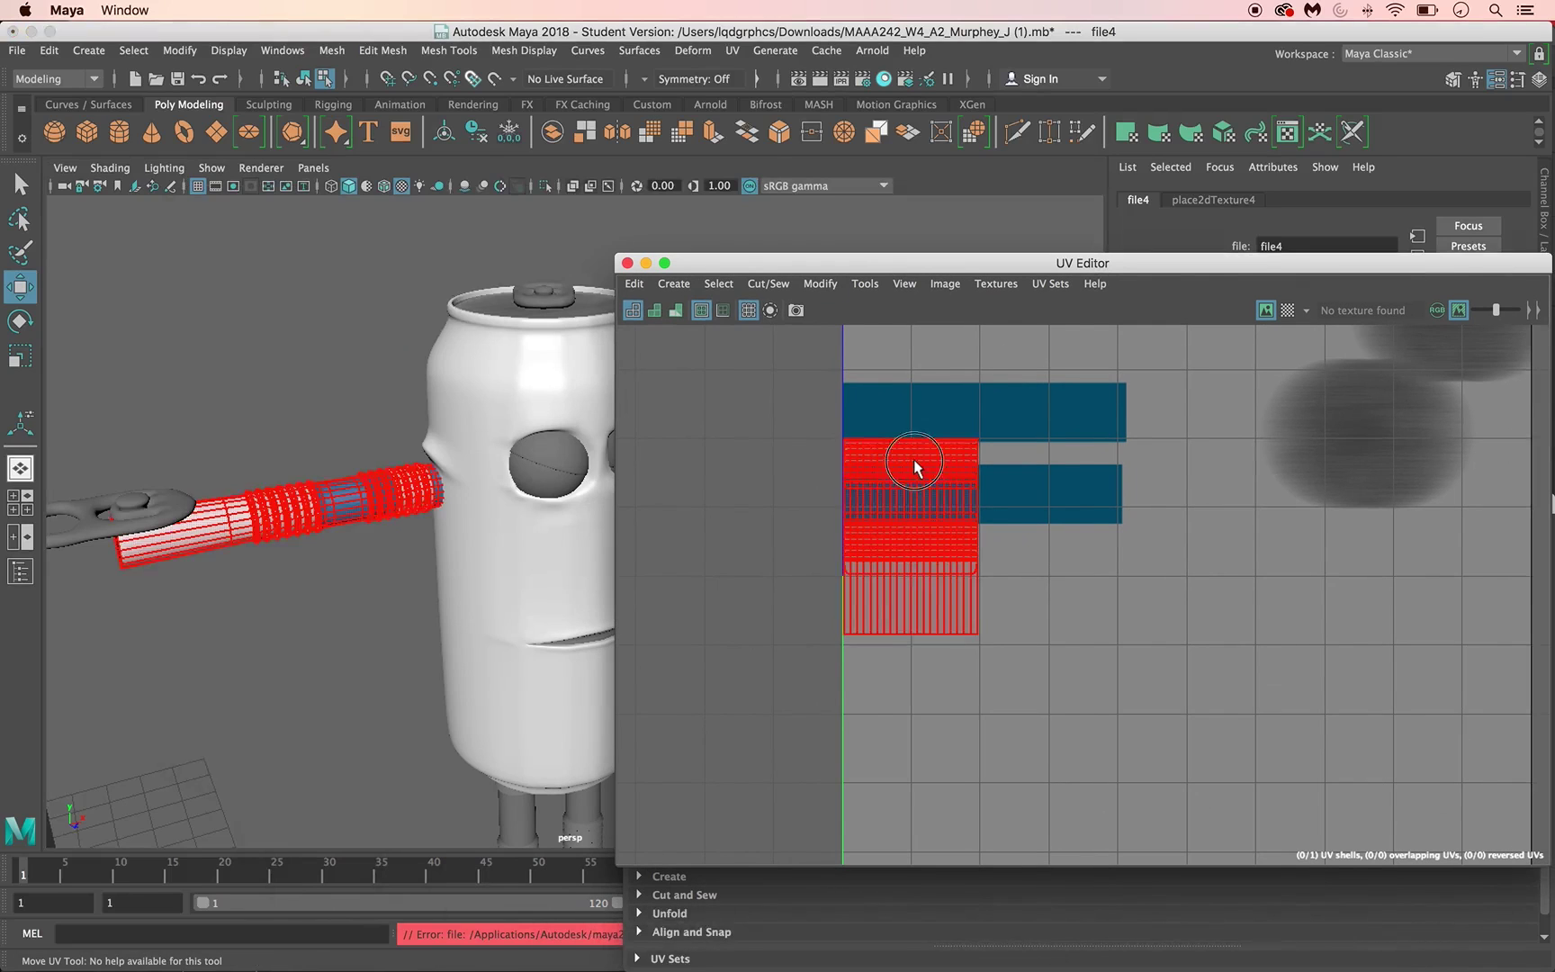
{"action": "left_click", "coordinate": [913, 459]}
{"action": "left_click_drag", "start_coordinate": [911, 416], "coordinate": [914, 383]}
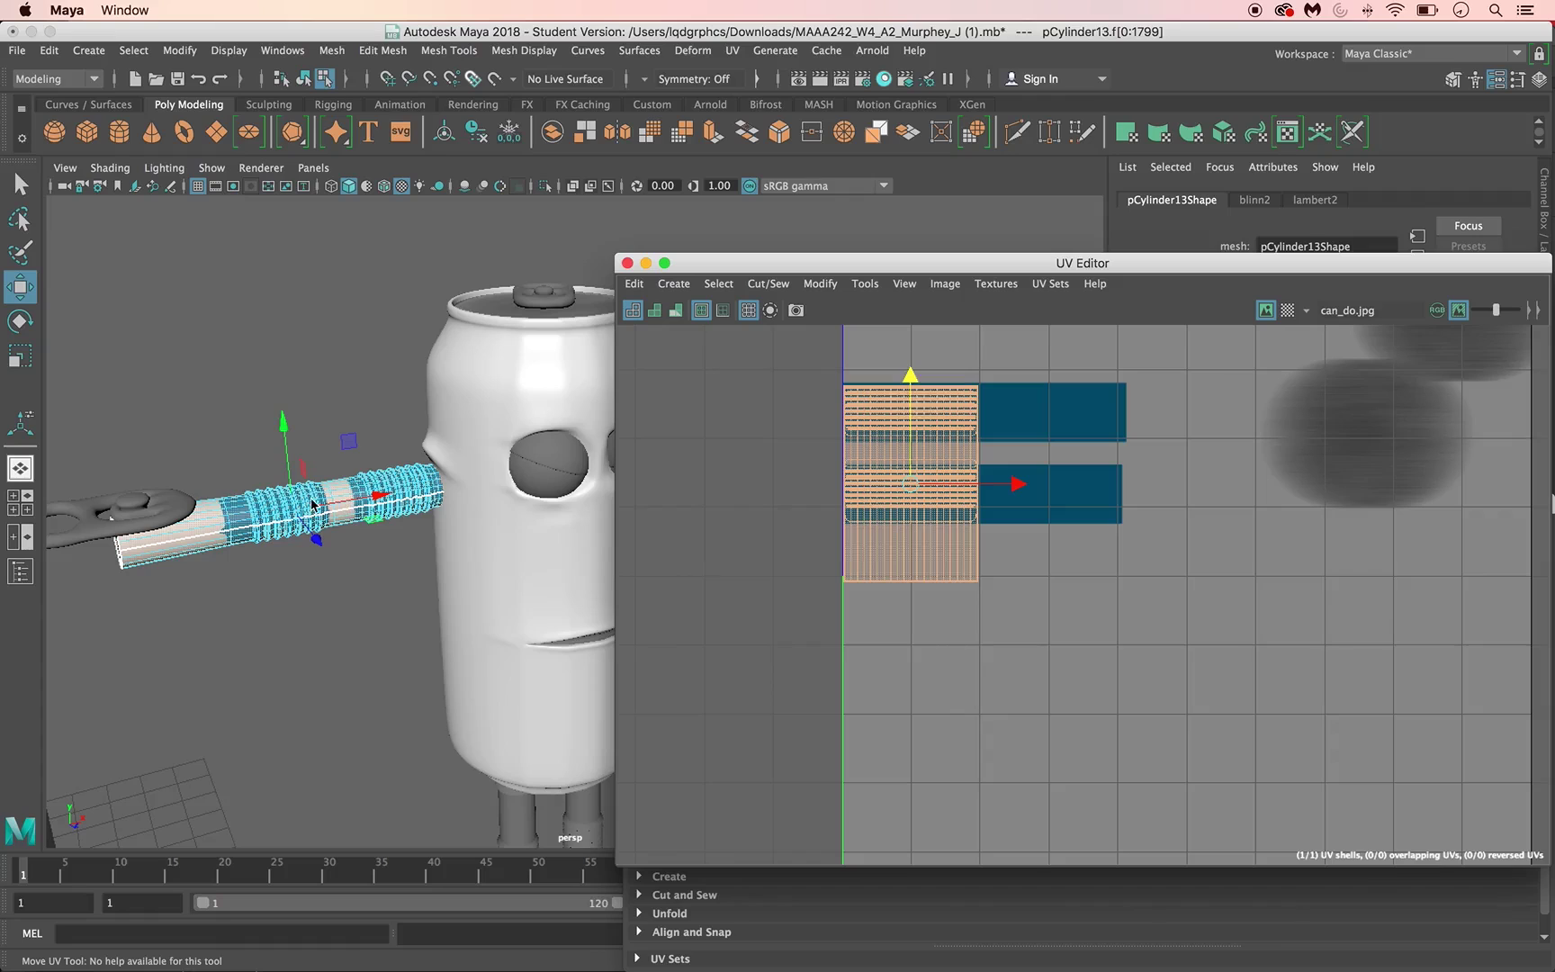
Scale the arm's UV shell to about 0.24 by 0.36 UV units and shift it slightly right and down over the blue bands.
{"action": "left_click", "coordinate": [20, 356]}
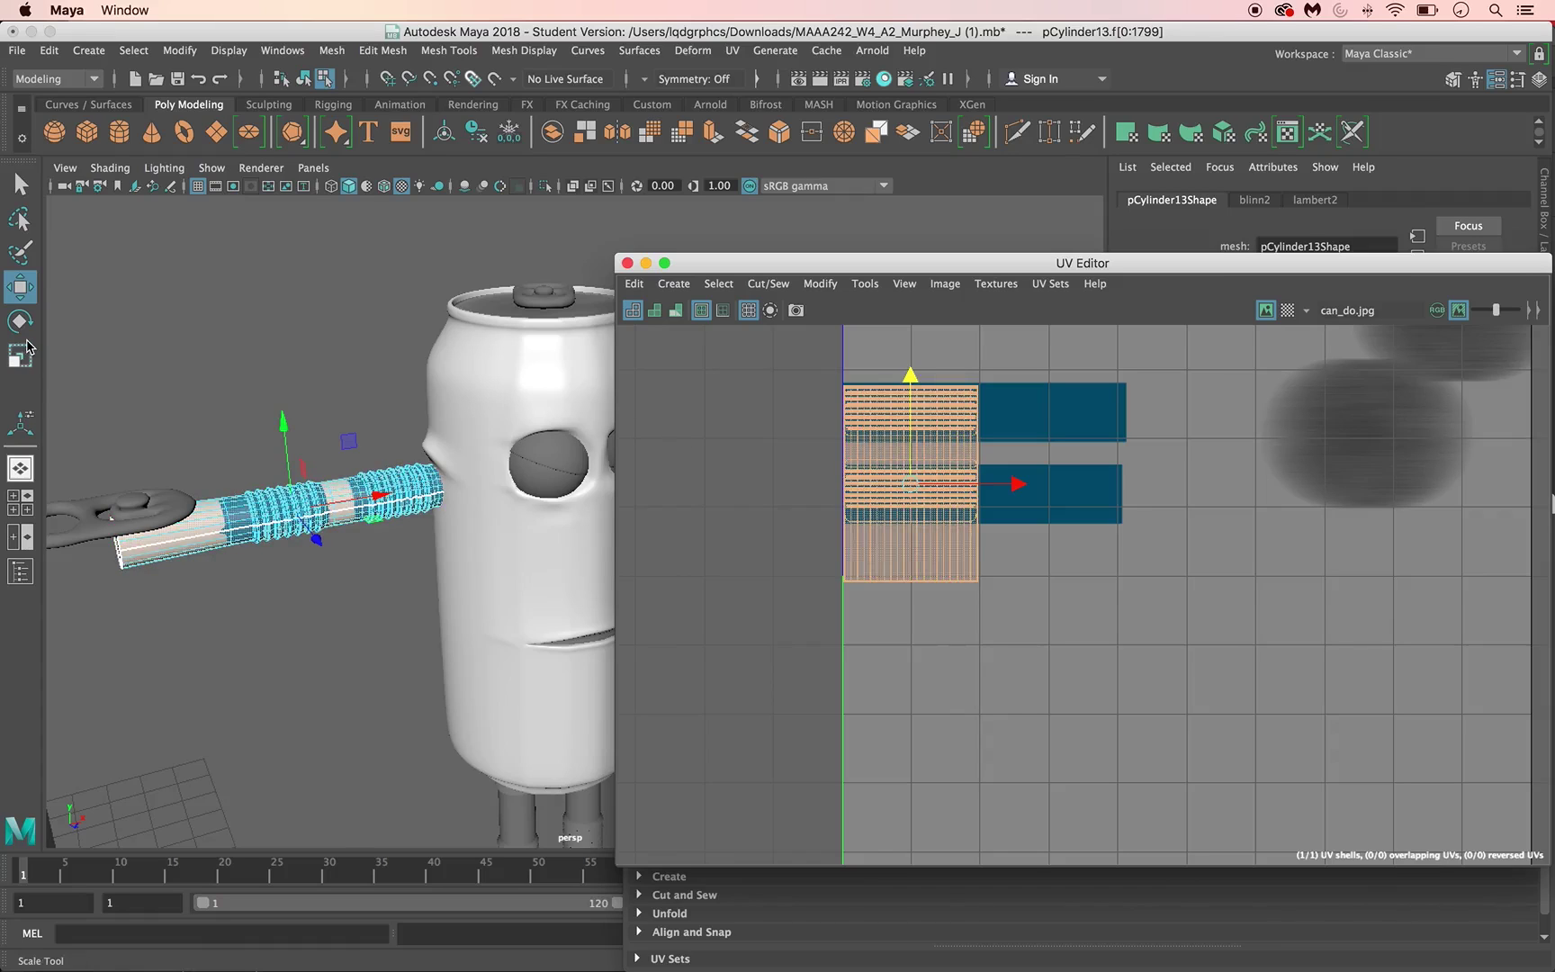
{"action": "left_click_drag", "start_coordinate": [906, 384], "coordinate": [913, 361]}
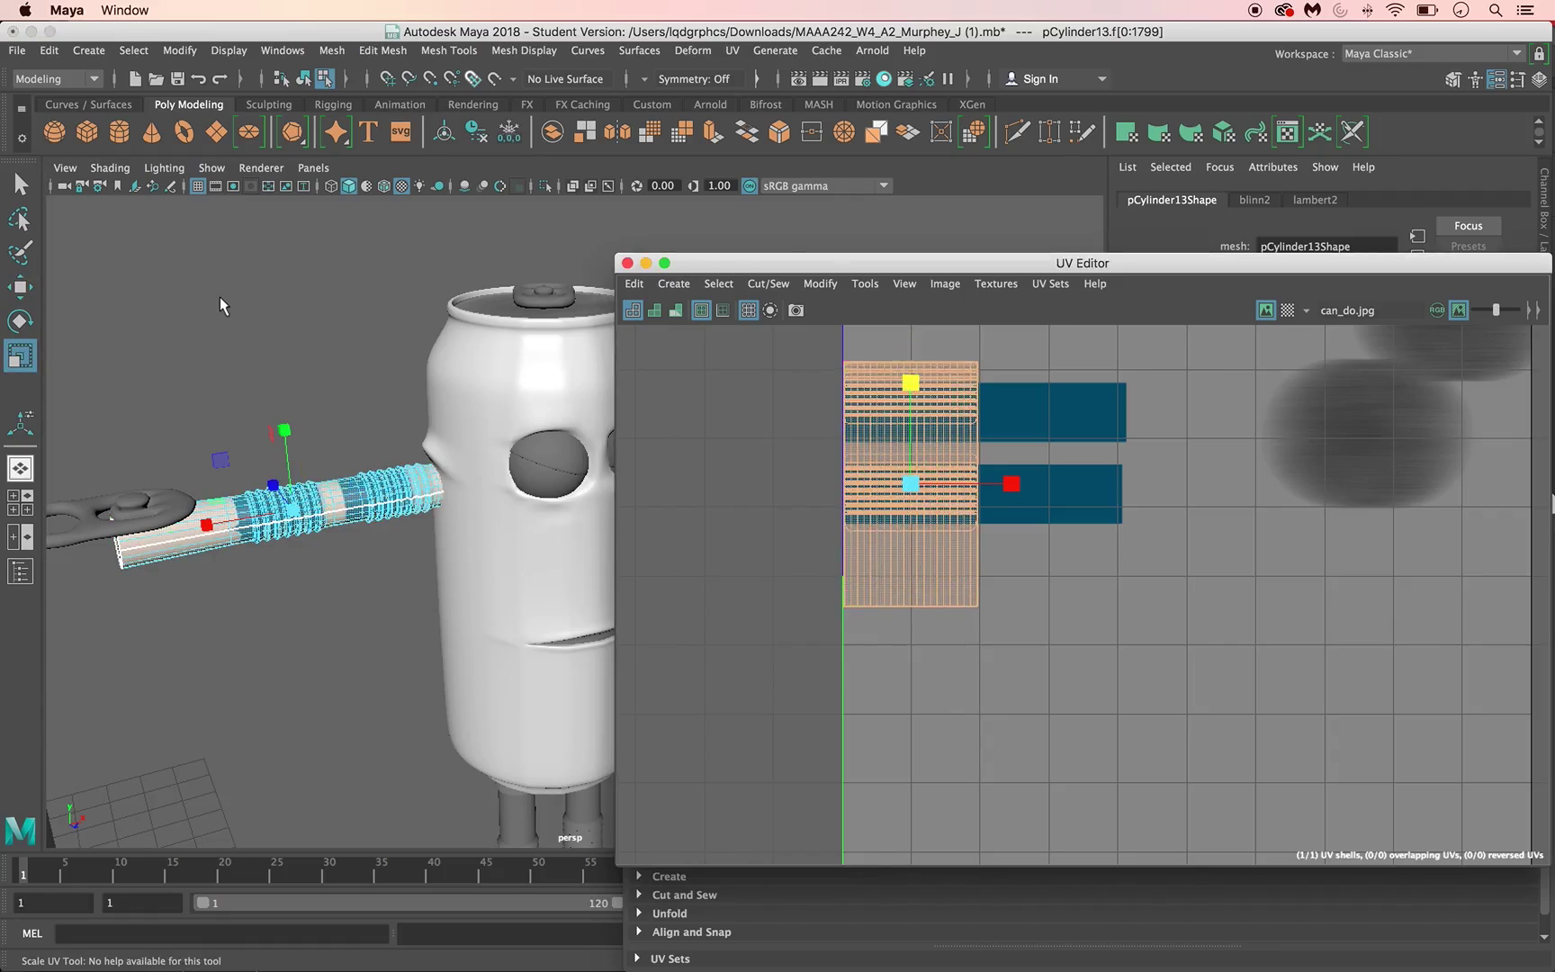
{"action": "left_click_drag", "start_coordinate": [1021, 486], "coordinate": [1037, 448]}
{"action": "key", "text": "w"}
{"action": "left_click", "coordinate": [1029, 490]}
{"action": "left_click_drag", "start_coordinate": [954, 378], "coordinate": [952, 394]}
Select the UVs of the arm shell's upper ribbed section and move them slightly down to fit inside the upper blue band.
{"action": "key", "text": "F8"}
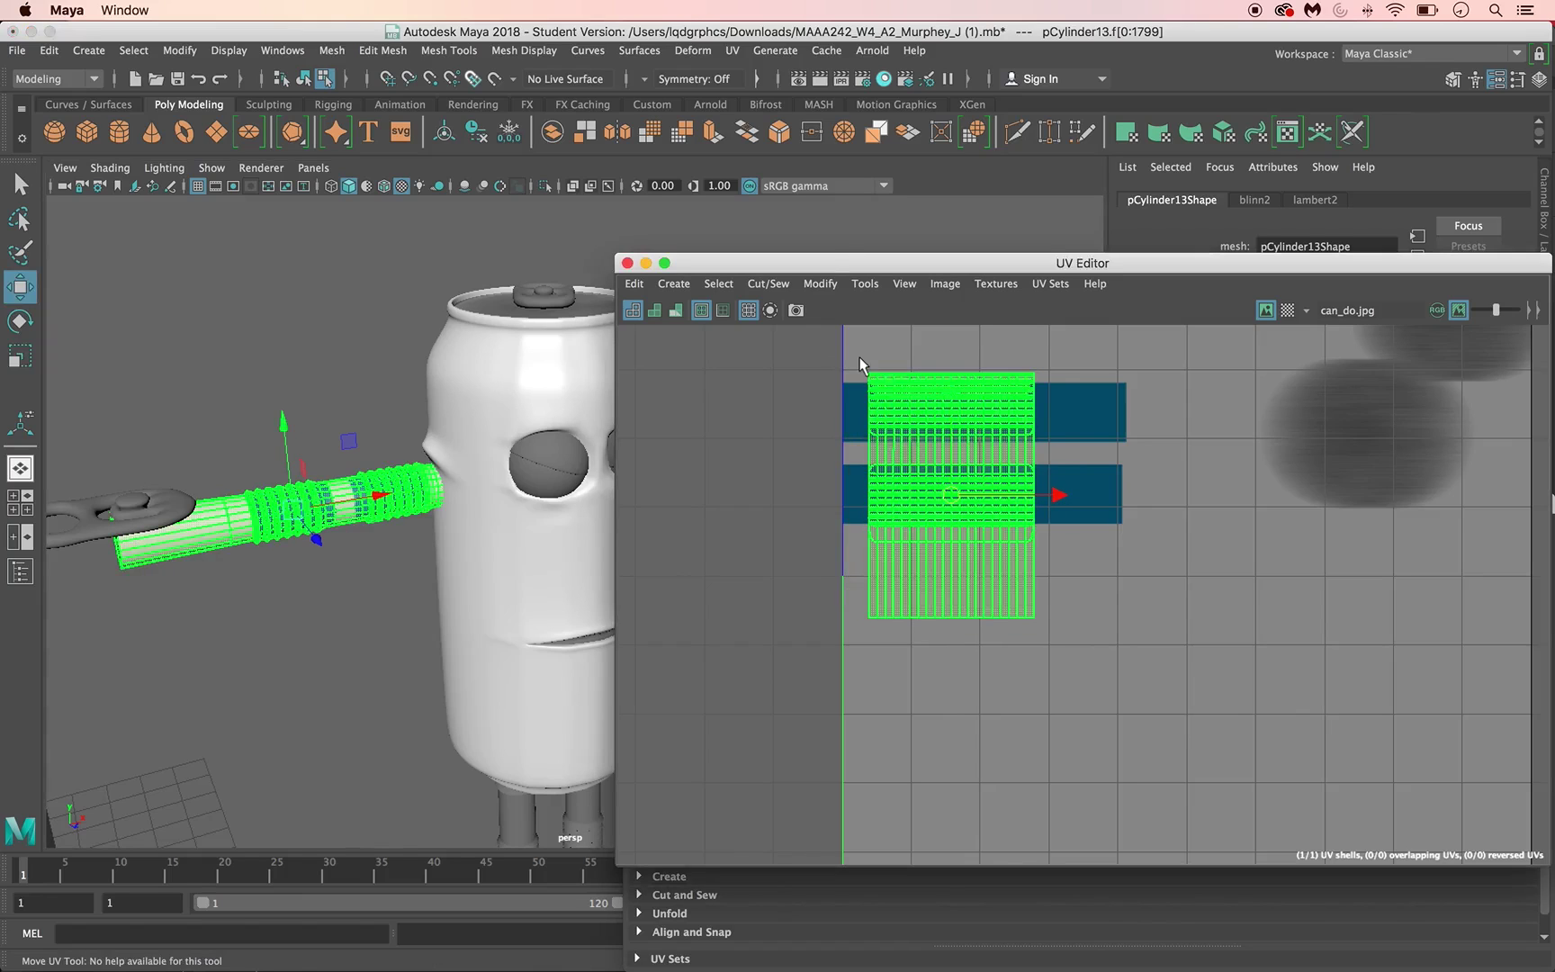
{"action": "key", "text": "F8"}
{"action": "key", "text": "F8"}
{"action": "right_click_drag", "start_coordinate": [997, 408], "coordinate": [904, 412]}
{"action": "left_click_drag", "start_coordinate": [852, 346], "coordinate": [1083, 443]}
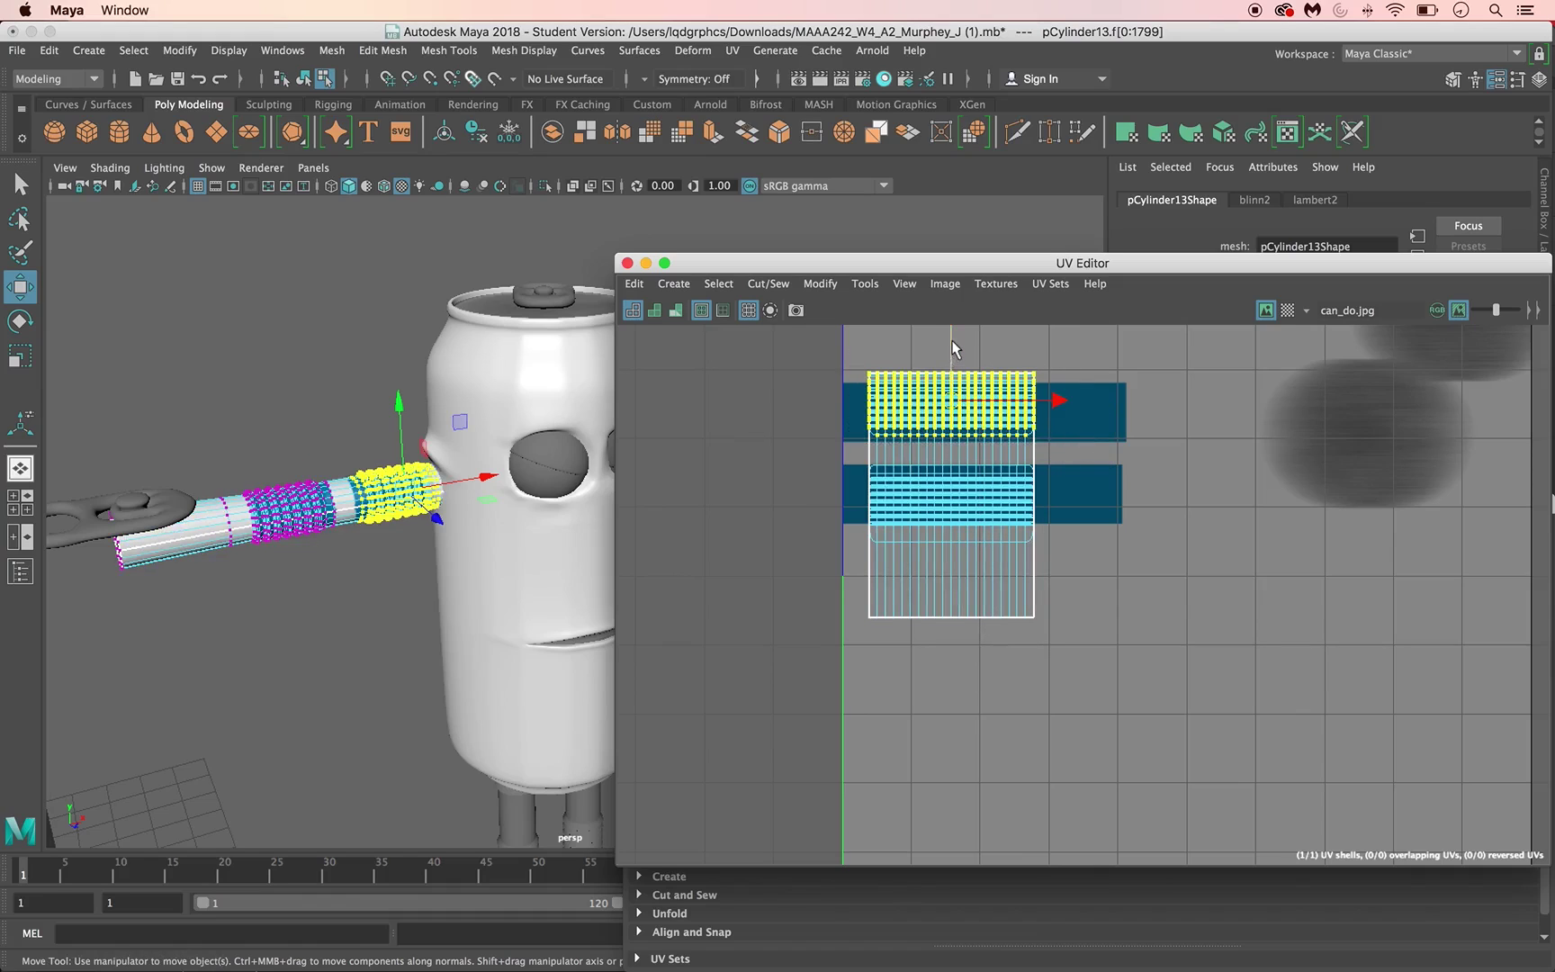
{"action": "middle_click_drag", "start_coordinate": [953, 348], "coordinate": [953, 356]}
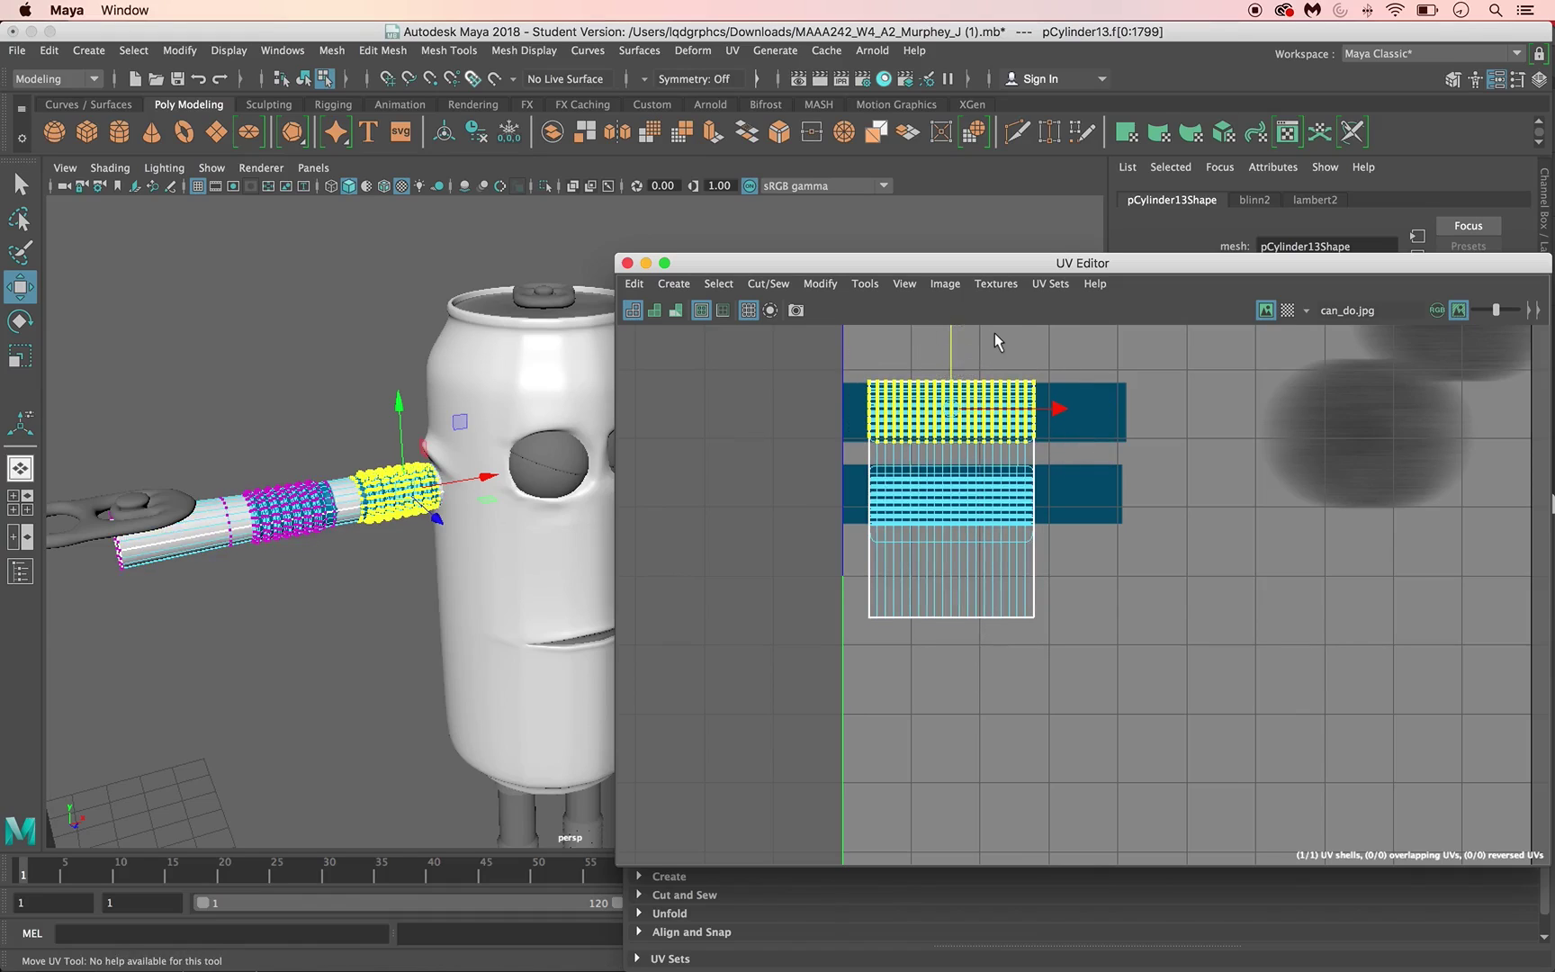
Clear the UV selection, close the UV Editor and return to object mode to view the textured arm on the character.
{"action": "left_click", "coordinate": [410, 432]}
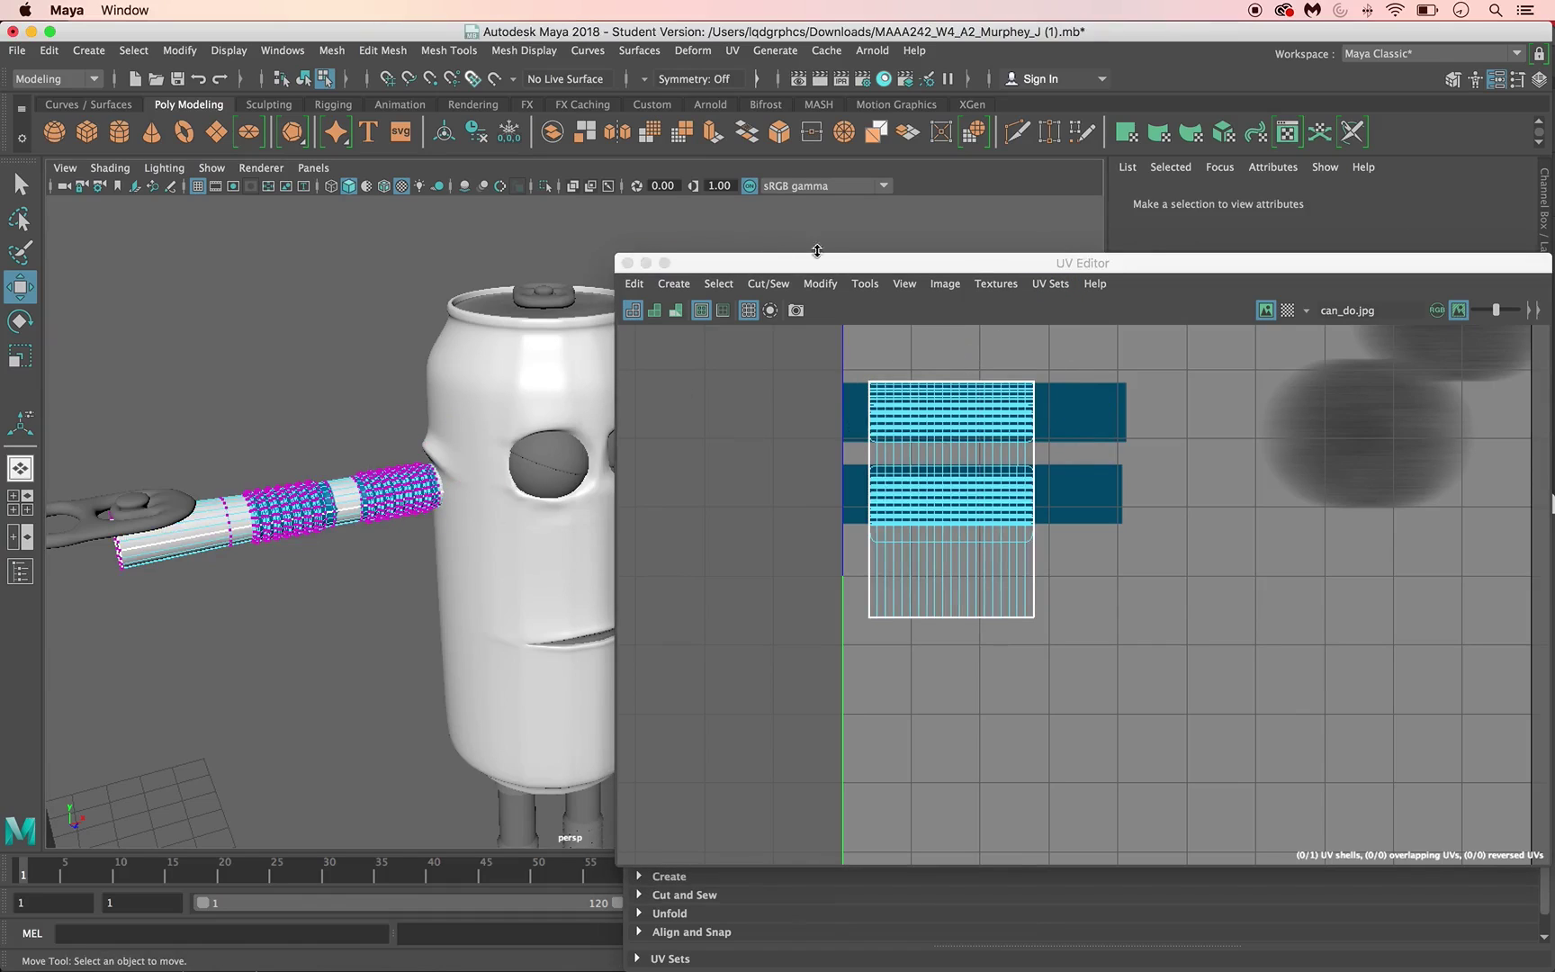
{"action": "left_click", "coordinate": [627, 262]}
{"action": "right_click_drag", "start_coordinate": [615, 349], "coordinate": [711, 287]}
{"action": "left_click", "coordinate": [711, 286]}
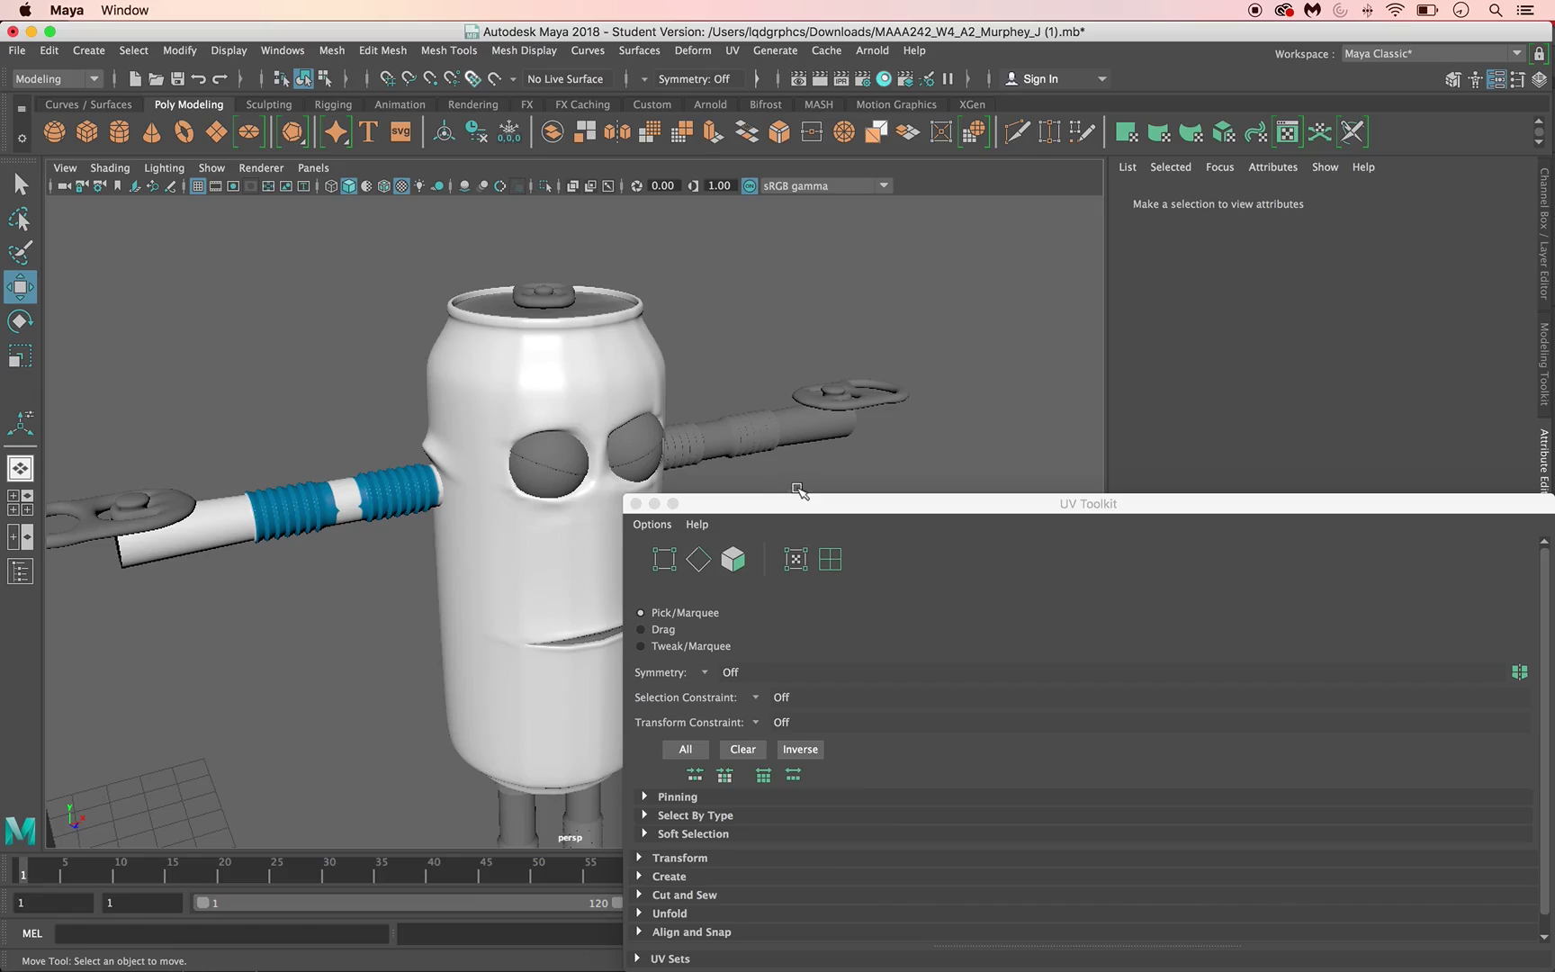
{"action": "left_click_drag", "start_coordinate": [534, 476], "coordinate": [417, 434], "text": "alt"}
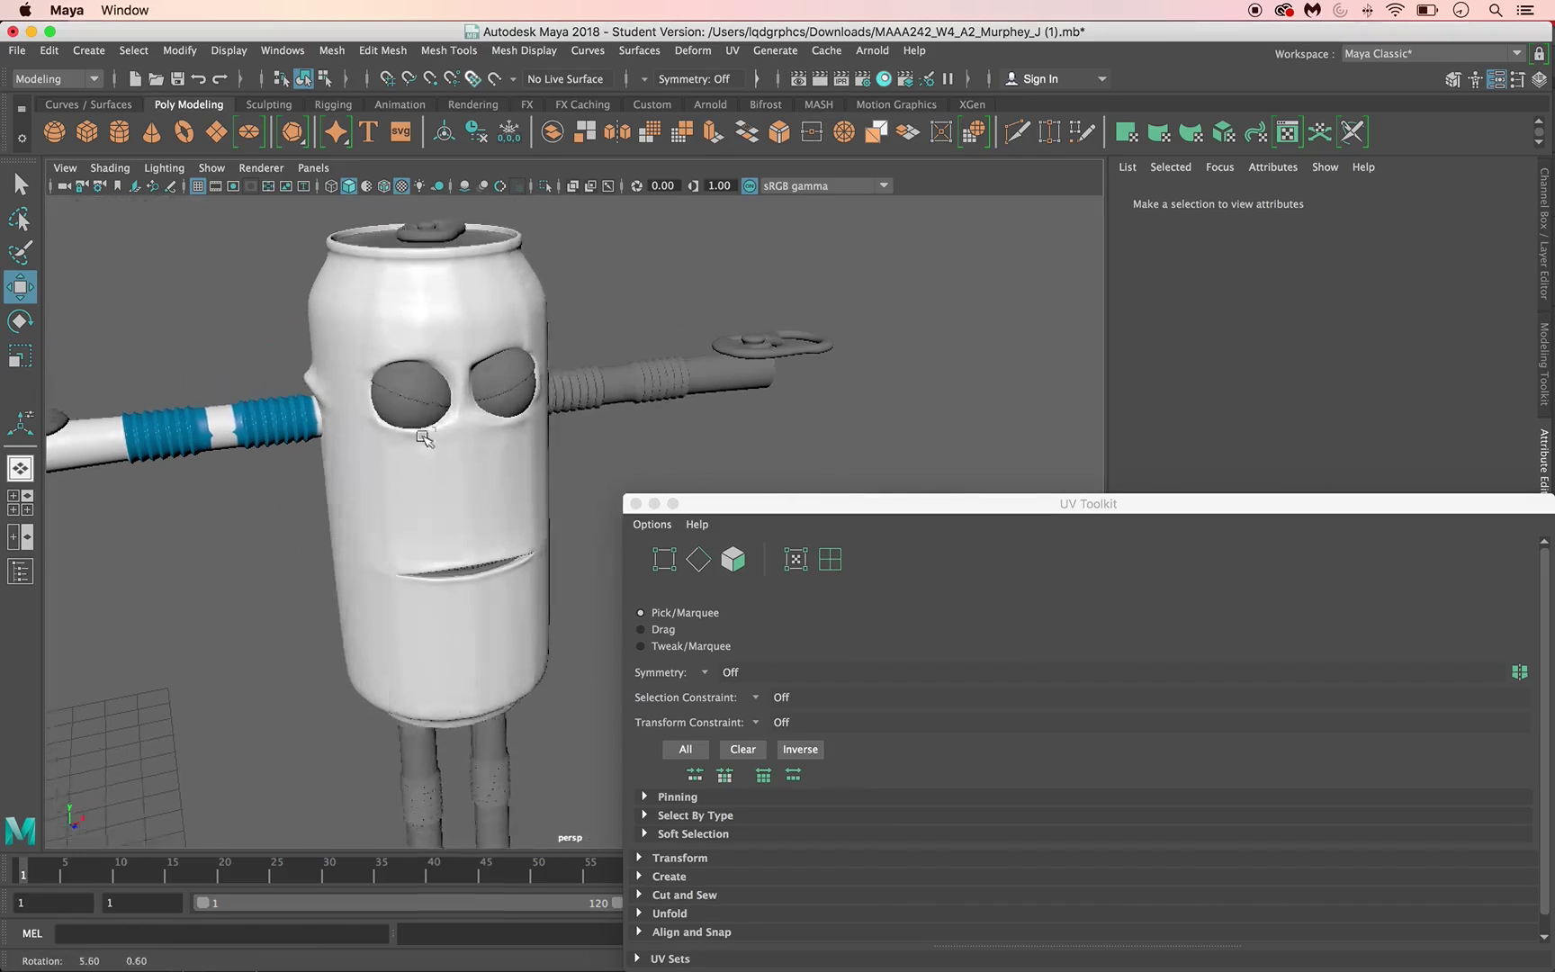